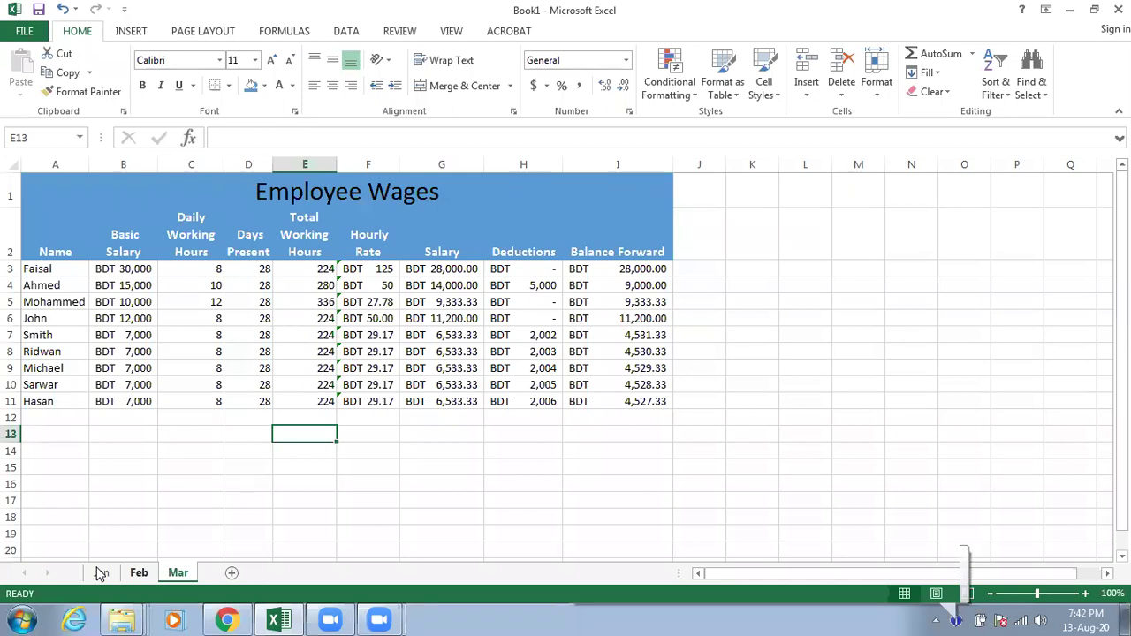
left_click(101, 574)
right_click(105, 575)
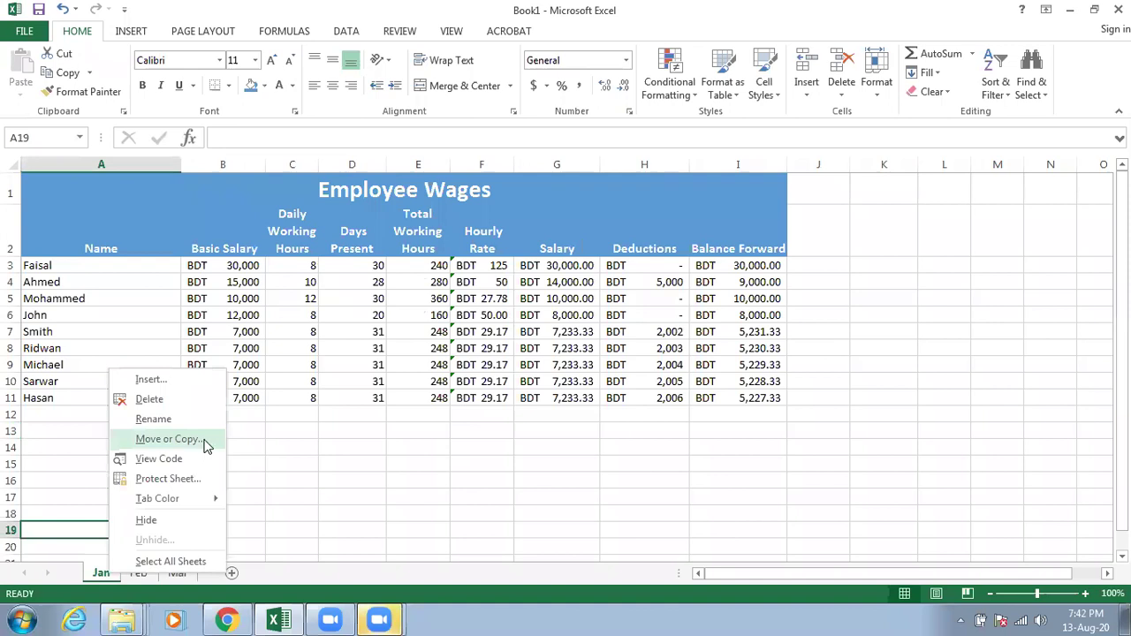
left_click(168, 440)
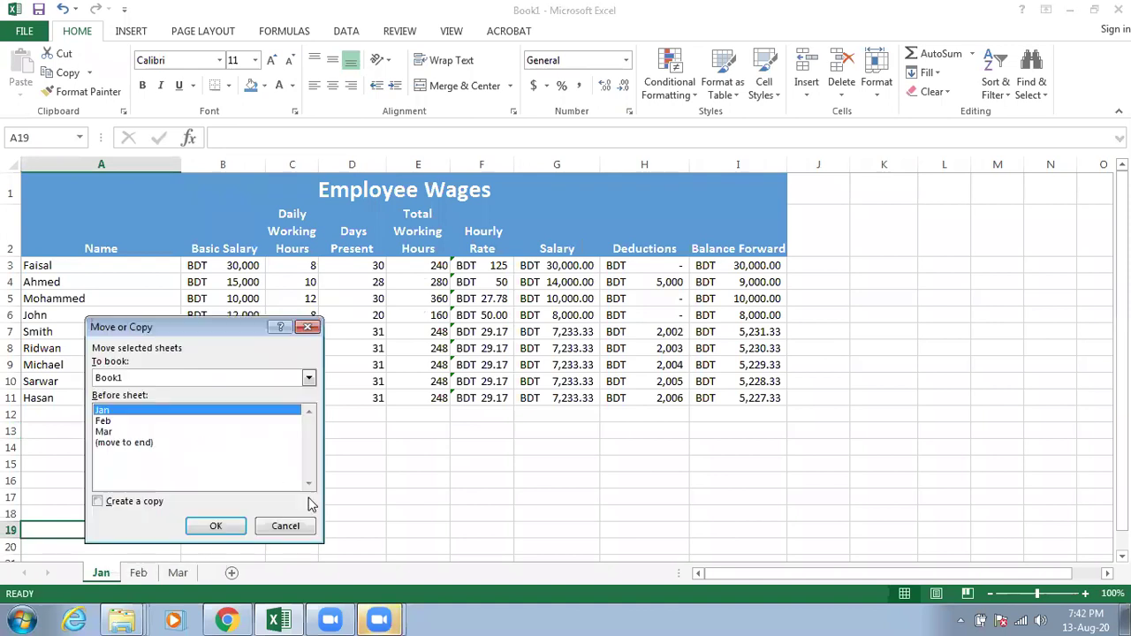
left_click(311, 526)
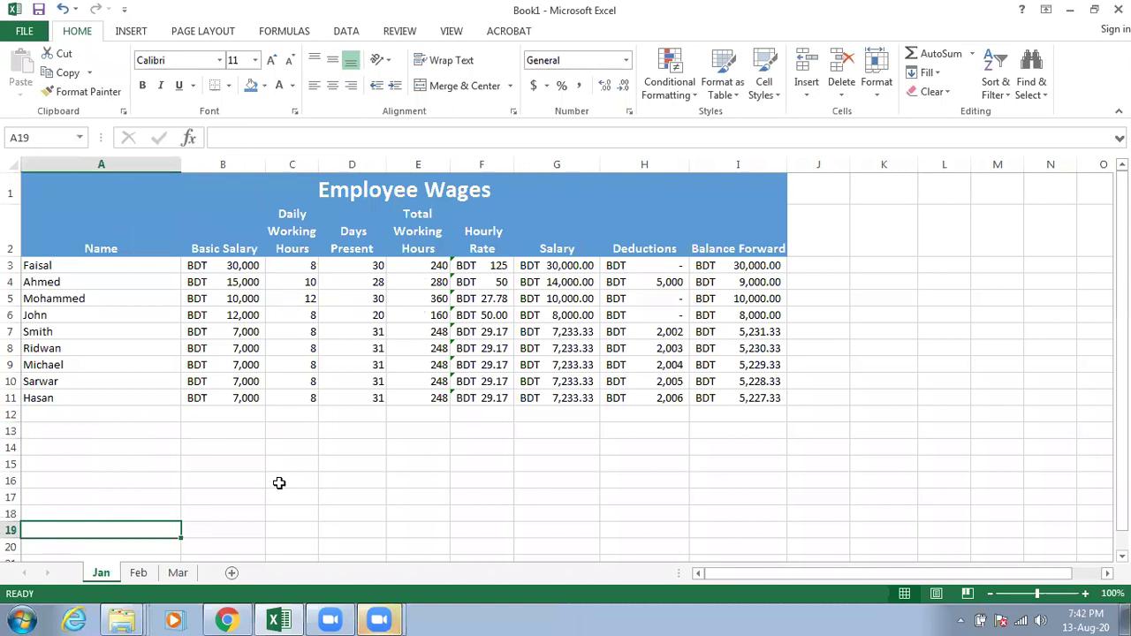
left_click(279, 483)
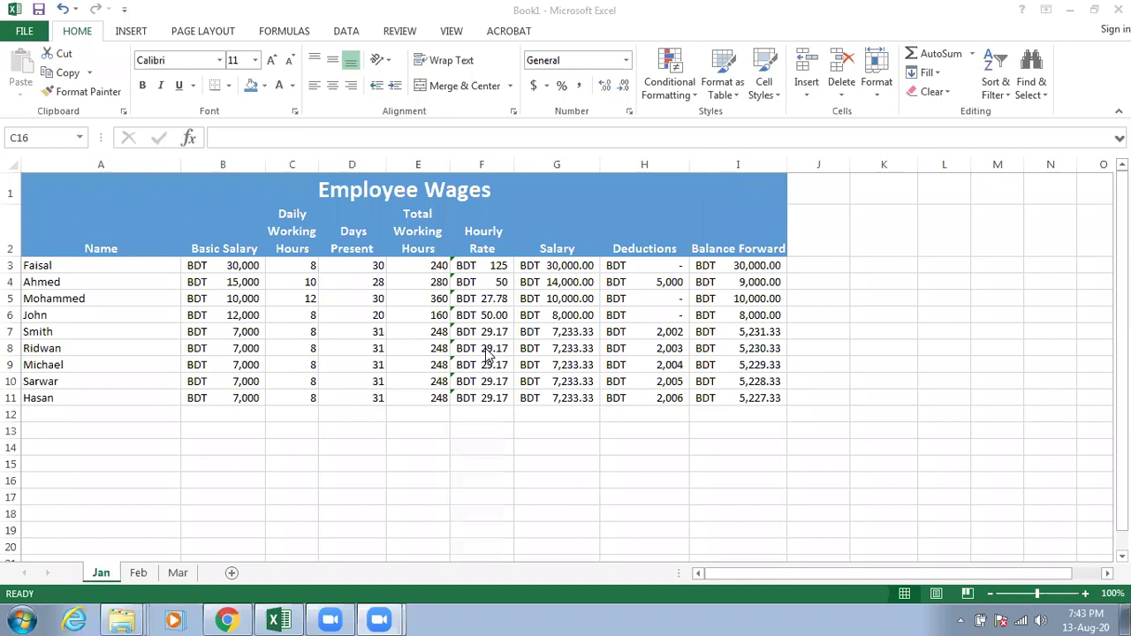
Step: Delete the Feb worksheet from the workbook and confirm the deletion
left_click(138, 575)
left_click(138, 573)
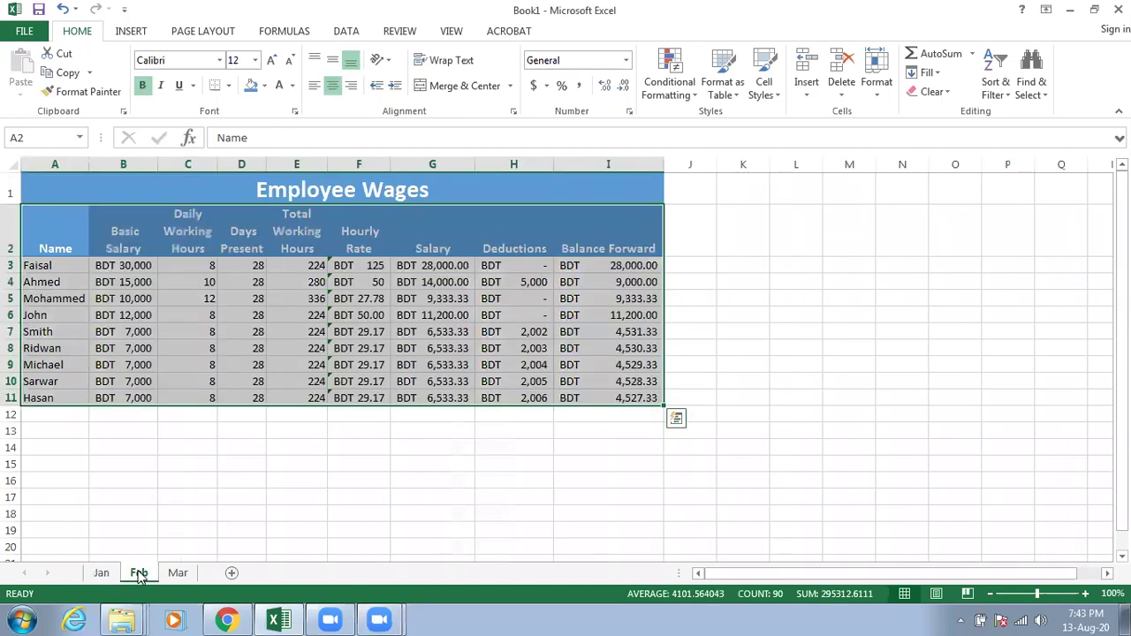
right_click(139, 575)
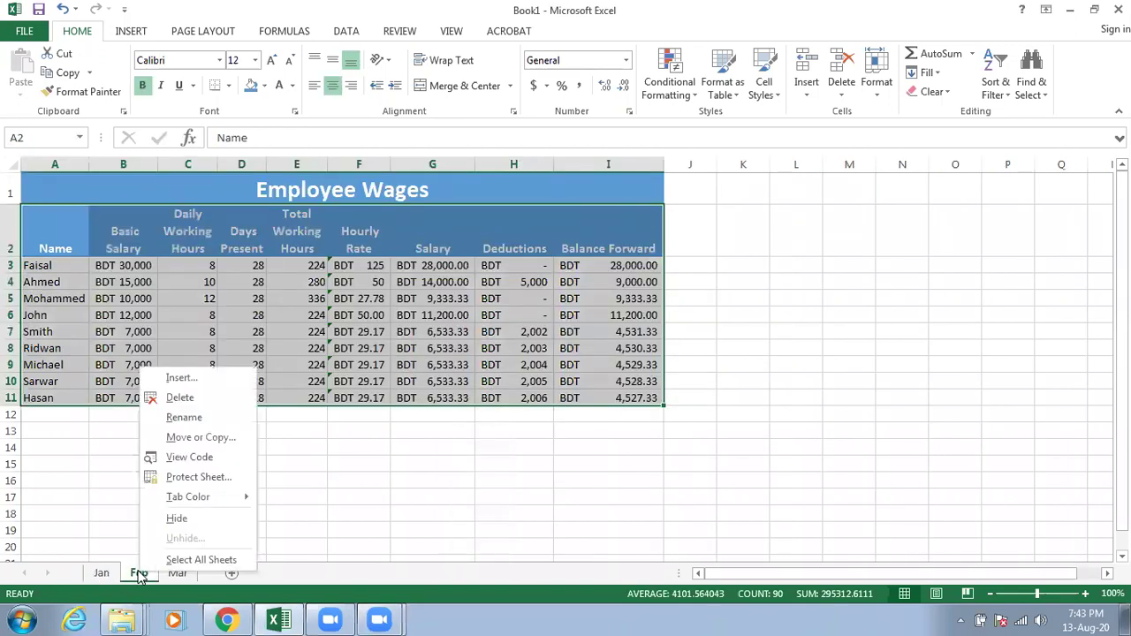
left_click(177, 400)
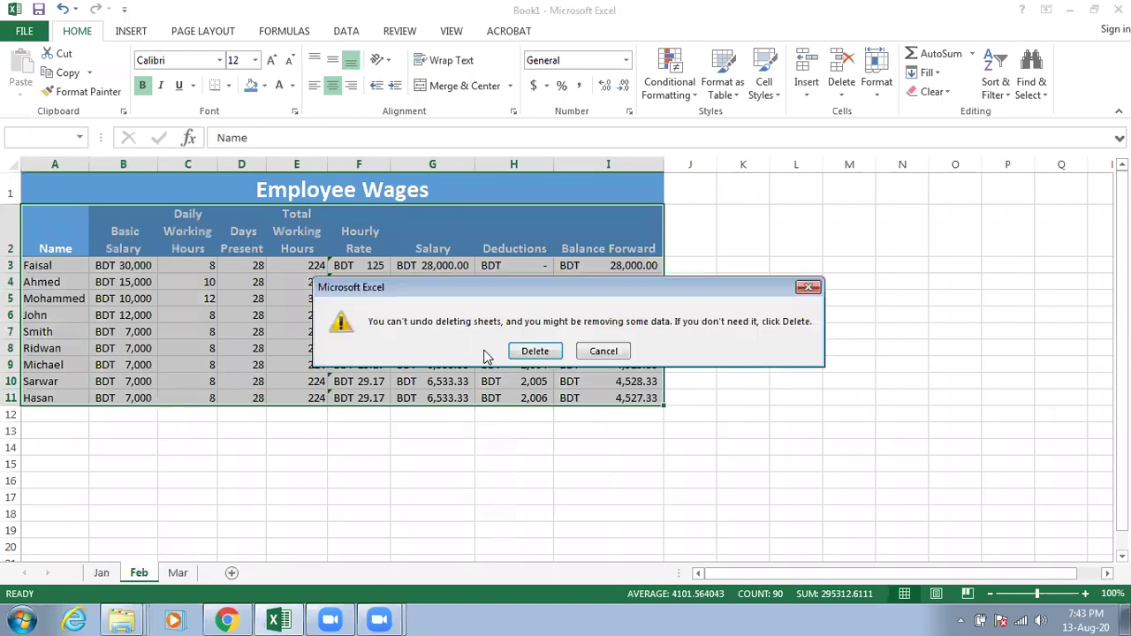
left_click(524, 351)
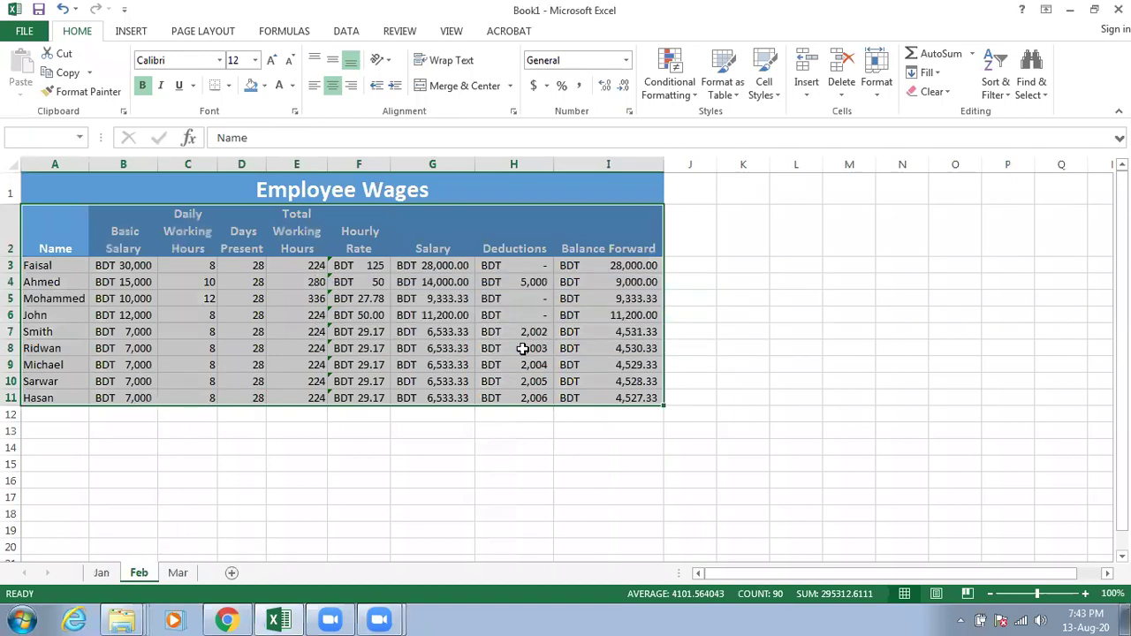
Step: Delete the Mar worksheet as well, leaving only the Jan worksheet
right_click(139, 573)
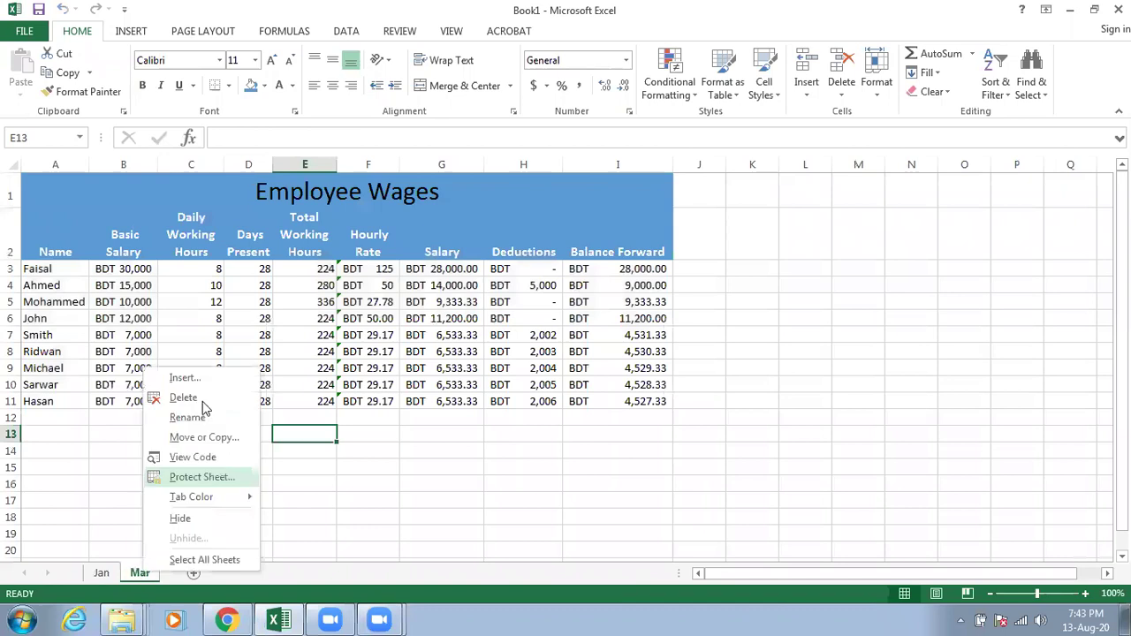
left_click(190, 399)
left_click(534, 352)
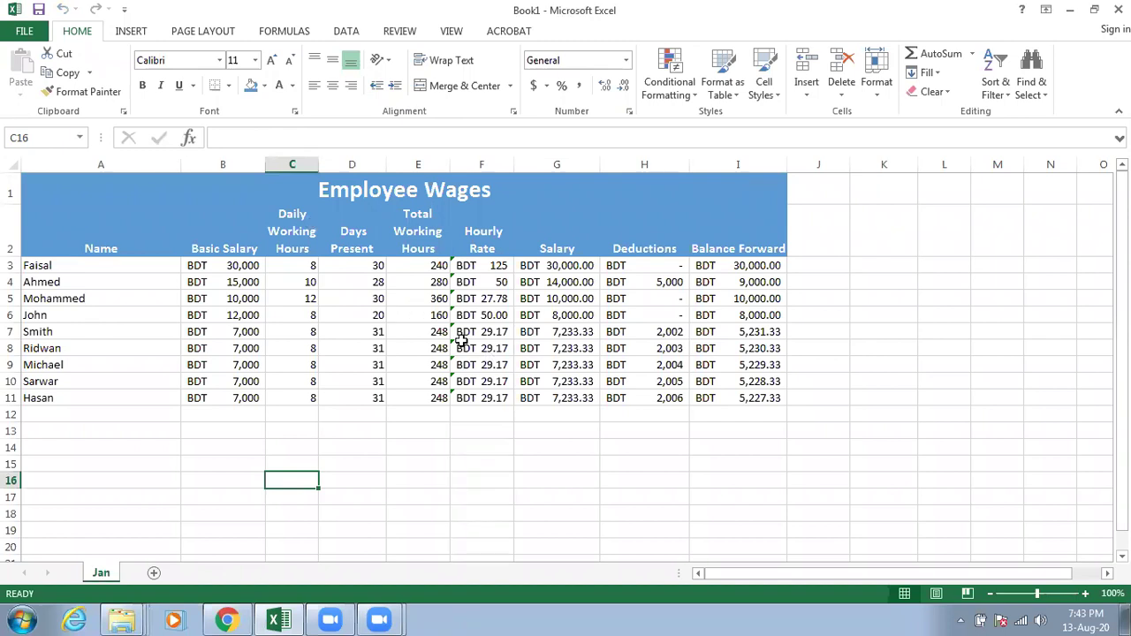
Step: Create a copy of the Jan worksheet within Book1, placed before Jan
right_click(101, 574)
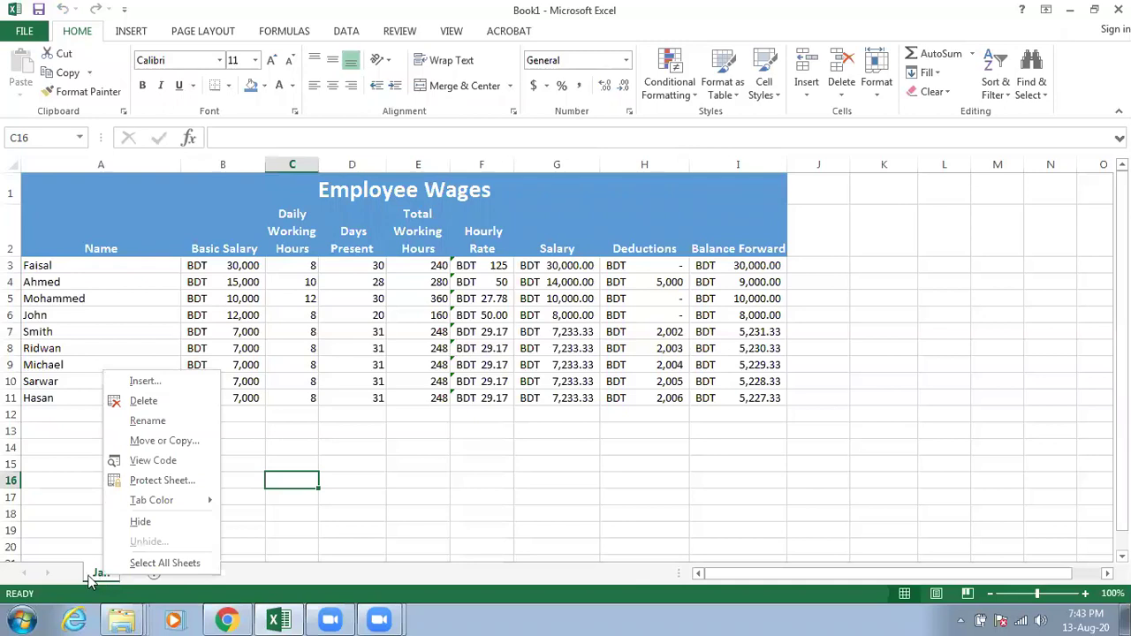
left_click(194, 445)
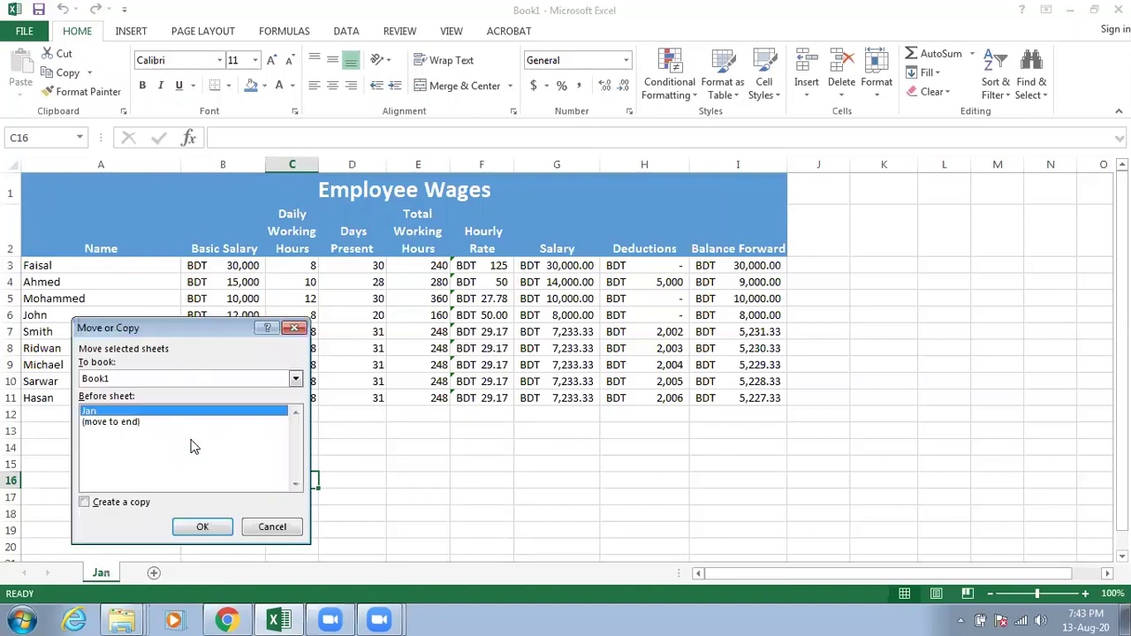
left_click(85, 503)
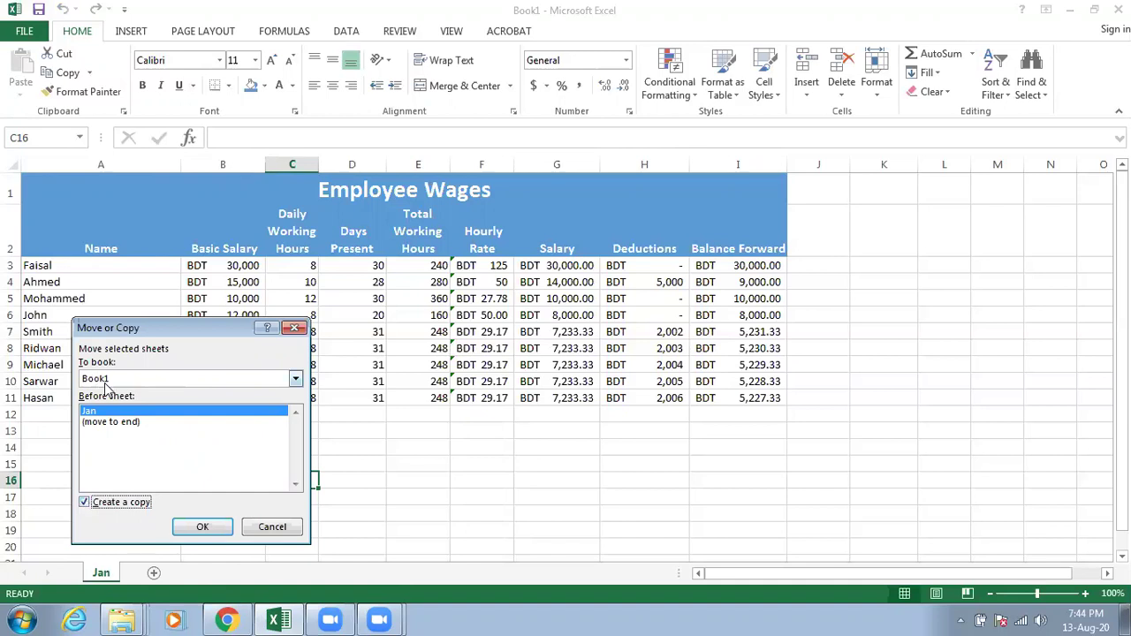
left_click(204, 527)
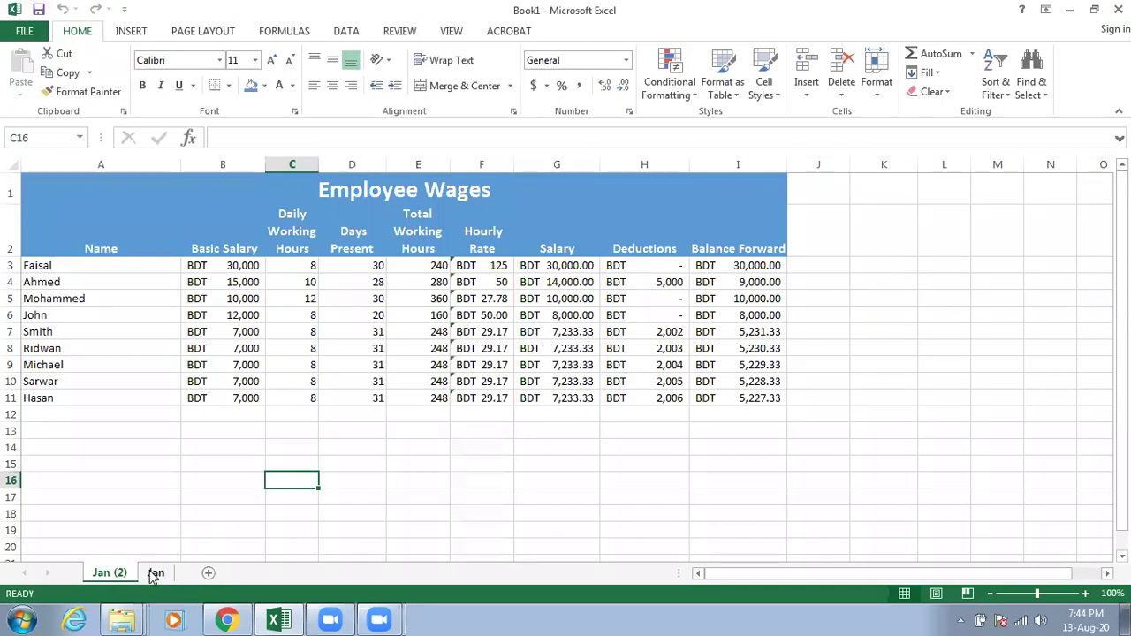
Step: Move the original Jan worksheet in front of its copy, Jan (2)
left_click(150, 575)
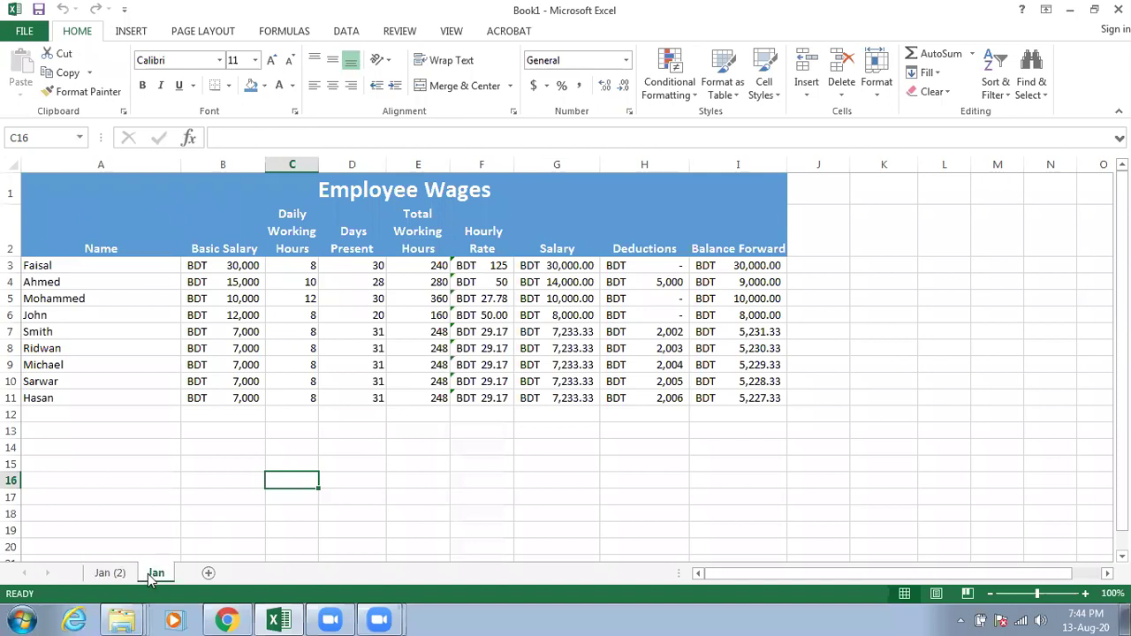
left_click(121, 576)
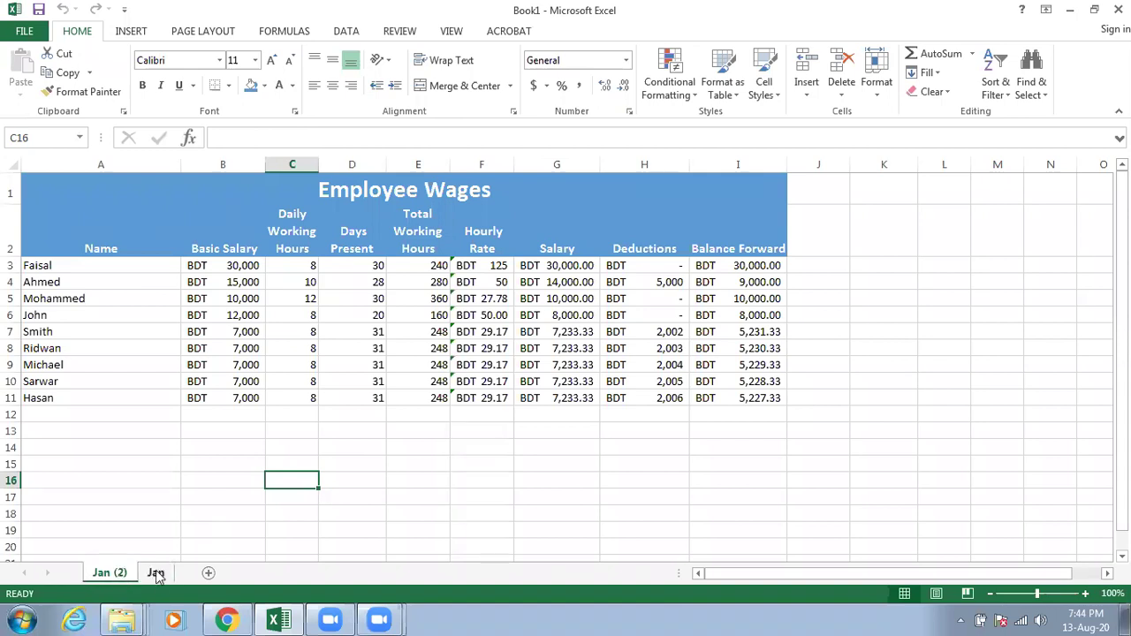
left_click_drag(155, 572, 101, 577)
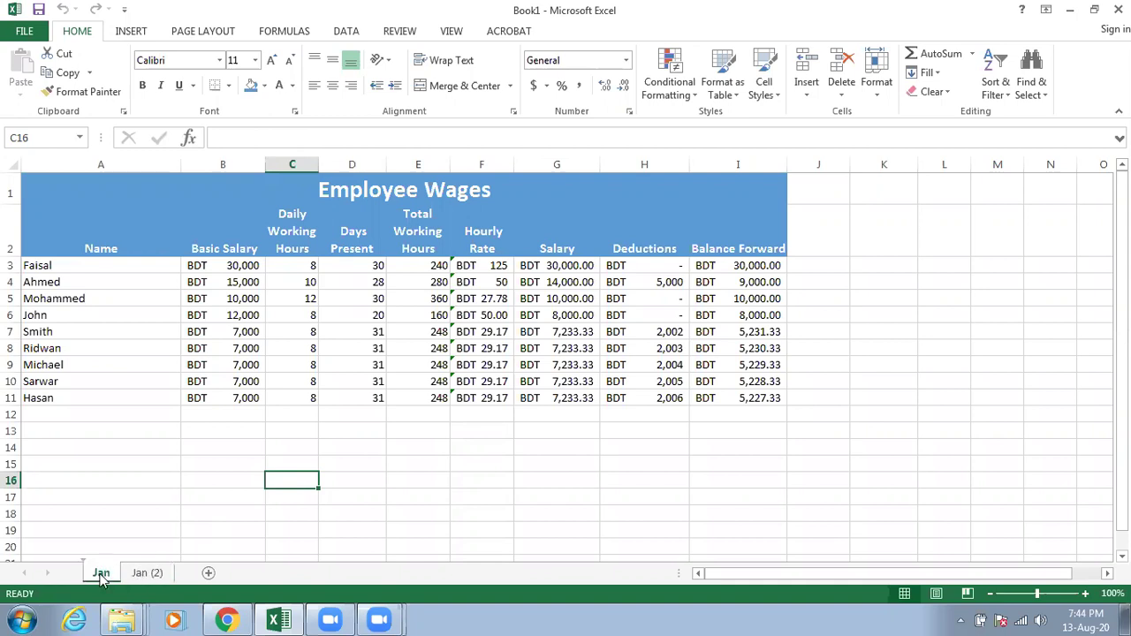
Step: Rename the copied worksheet Jan (2) as Feb
left_click(154, 575)
right_click(154, 574)
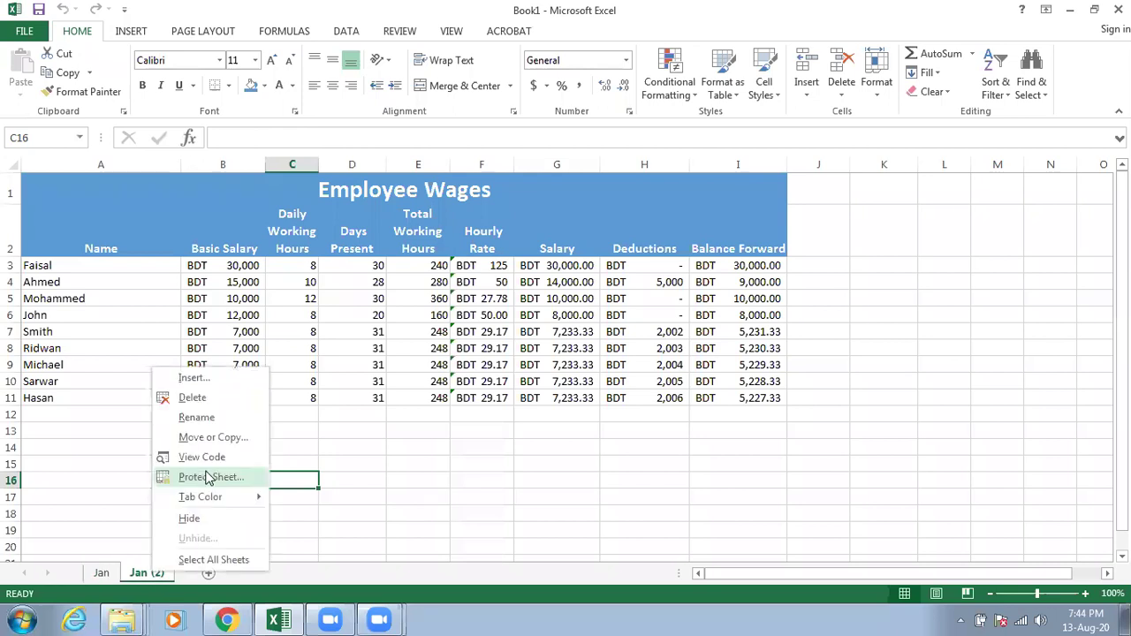
type("r")
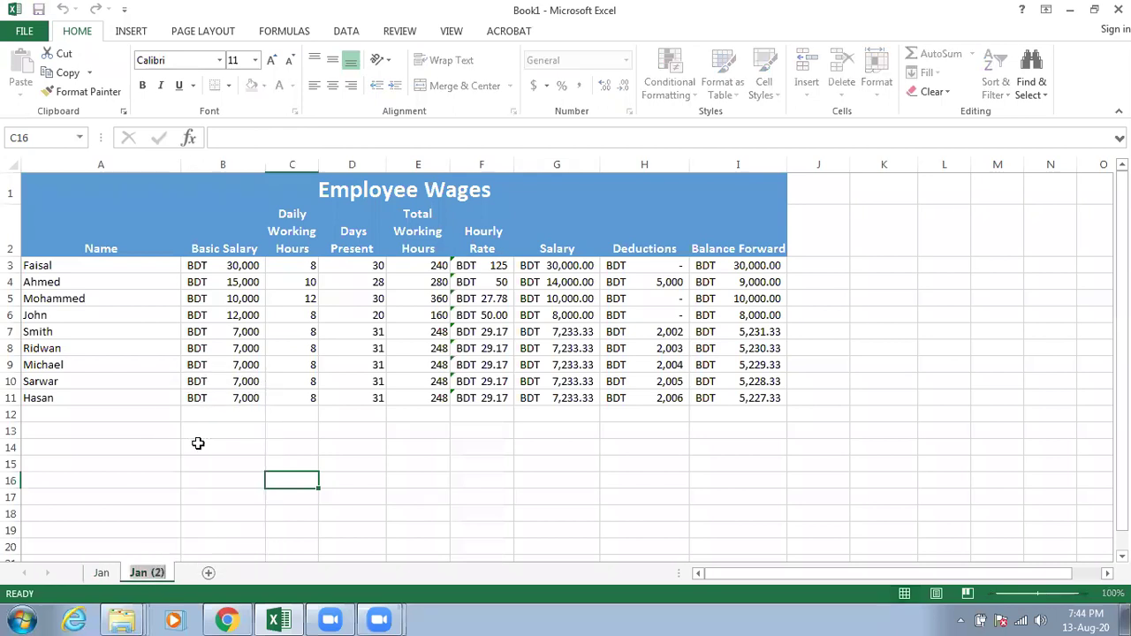
type("f")
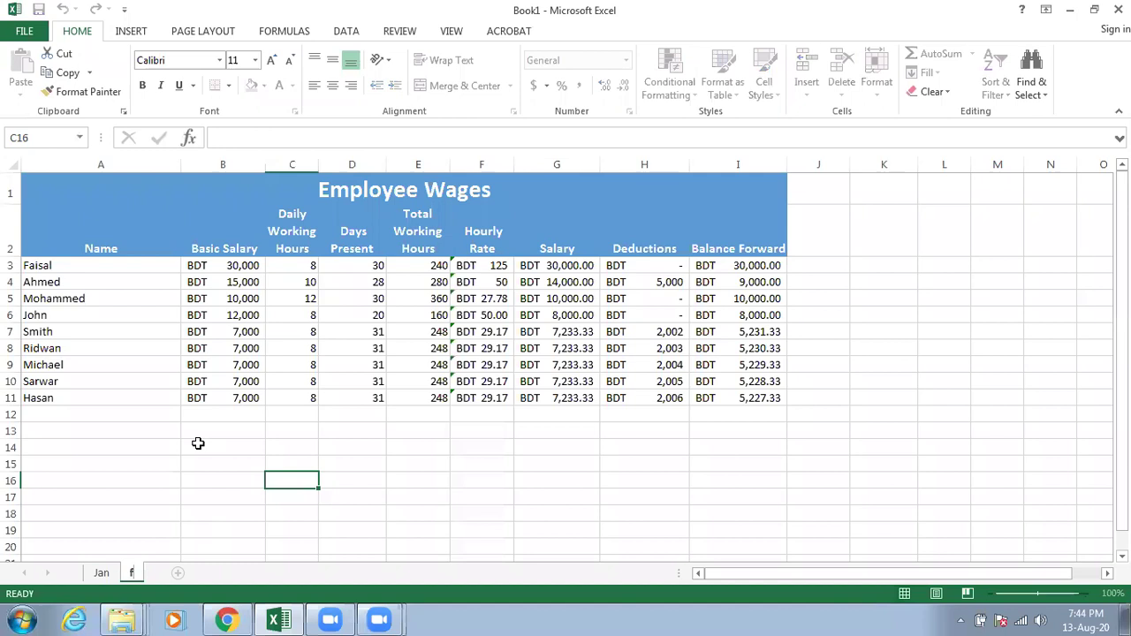
key("BackSpace")
type("Feb")
left_click(217, 526)
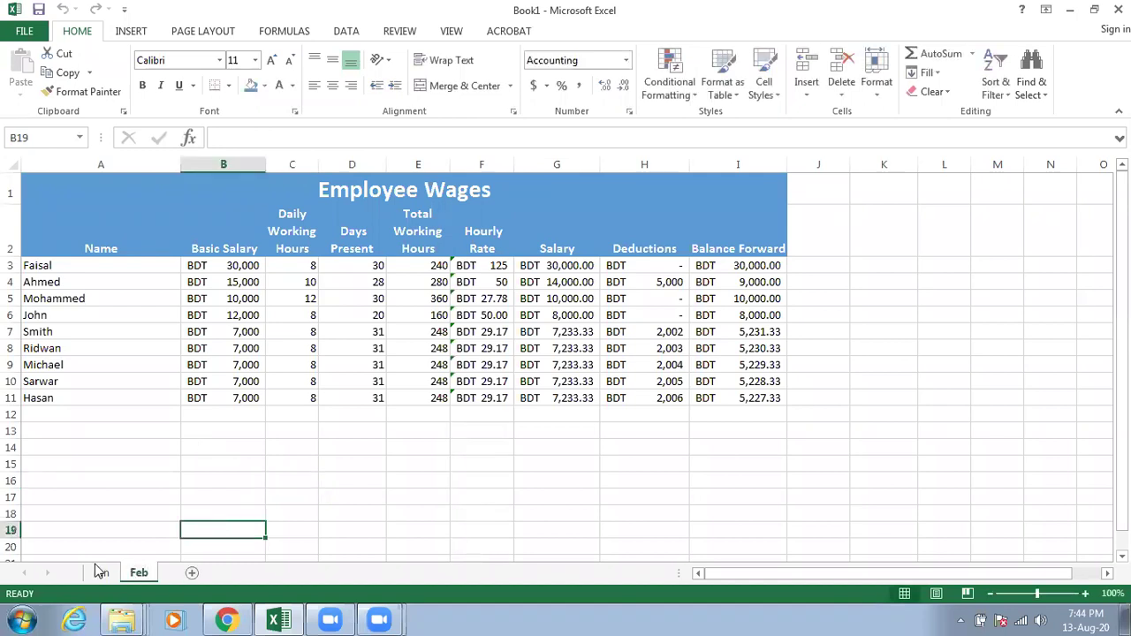
Step: Create a copy of the Feb worksheet within Book1, placed at the end of the sheets
key("ctrl+Page_Up")
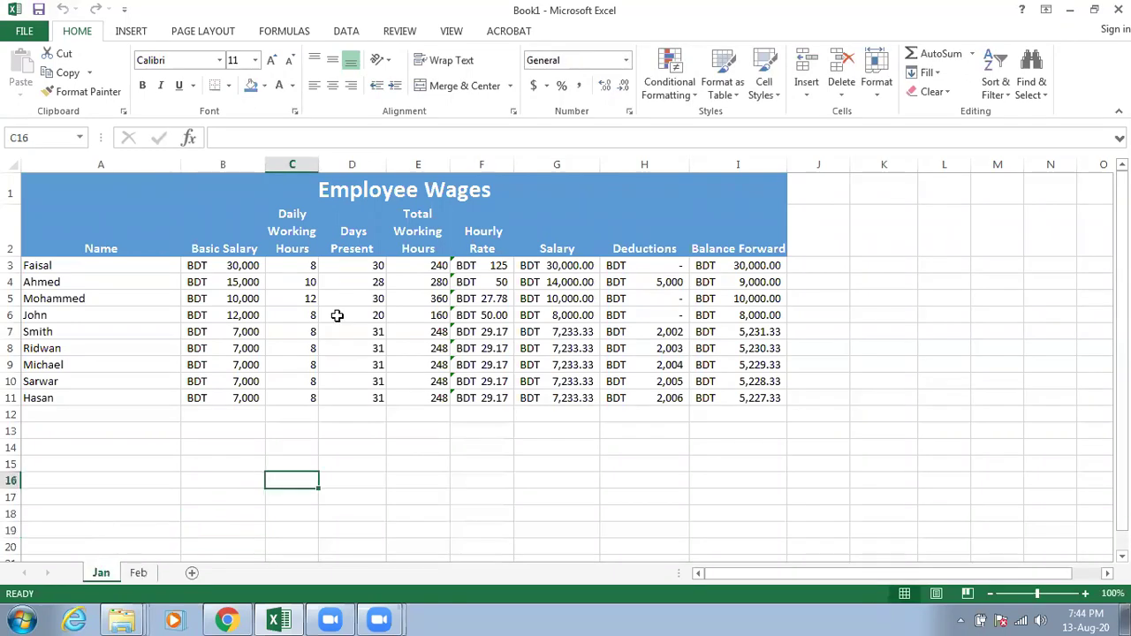
left_click(137, 574)
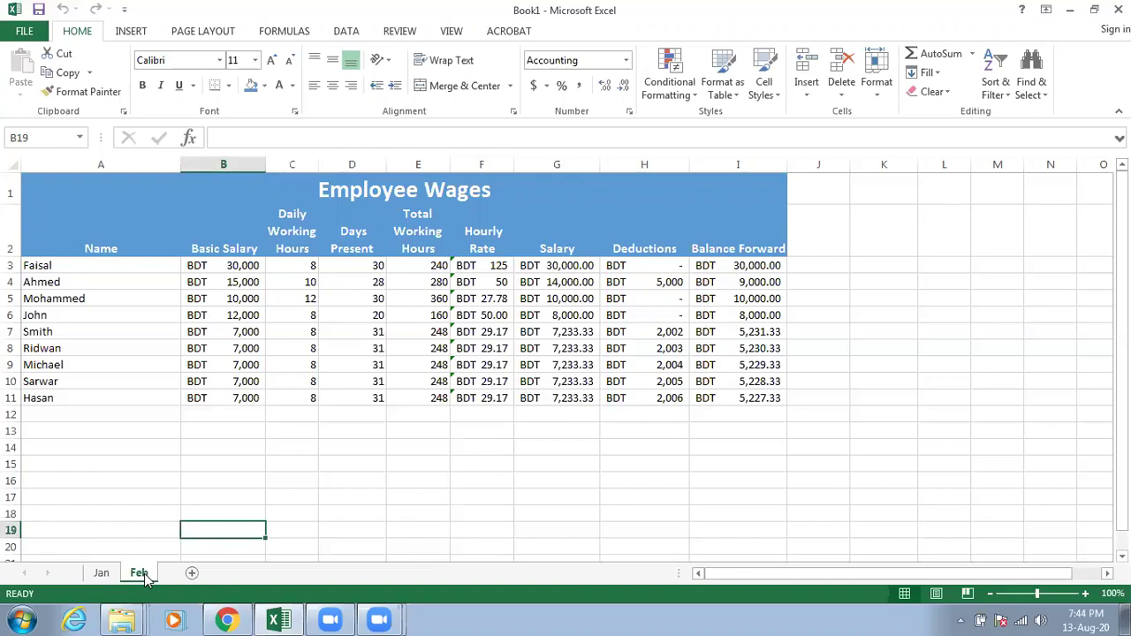
right_click(146, 574)
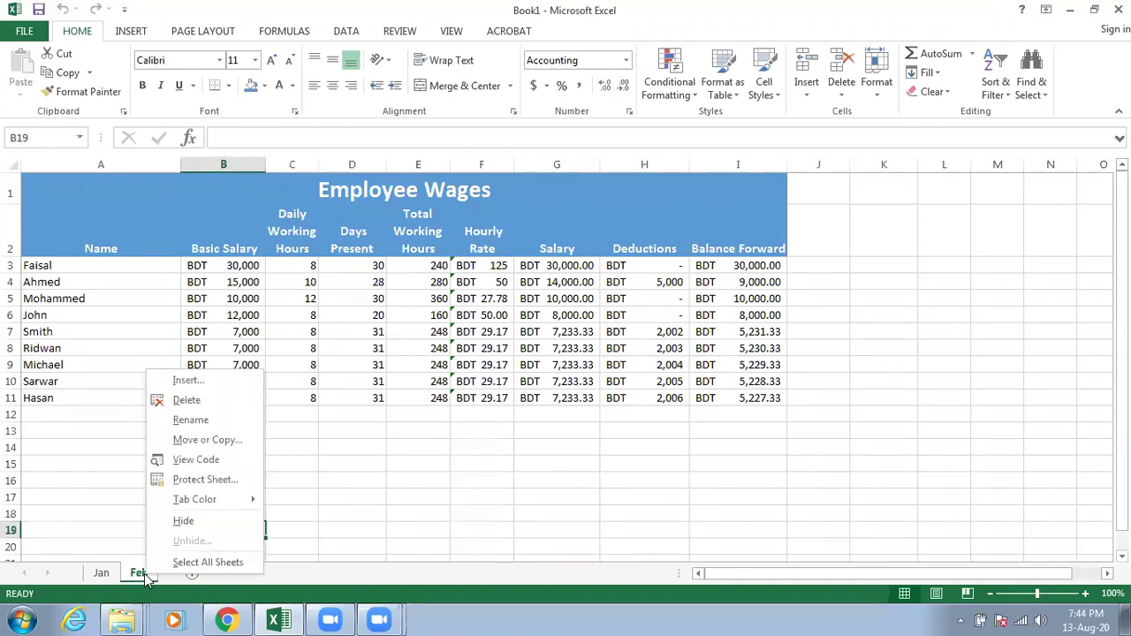
left_click(243, 449)
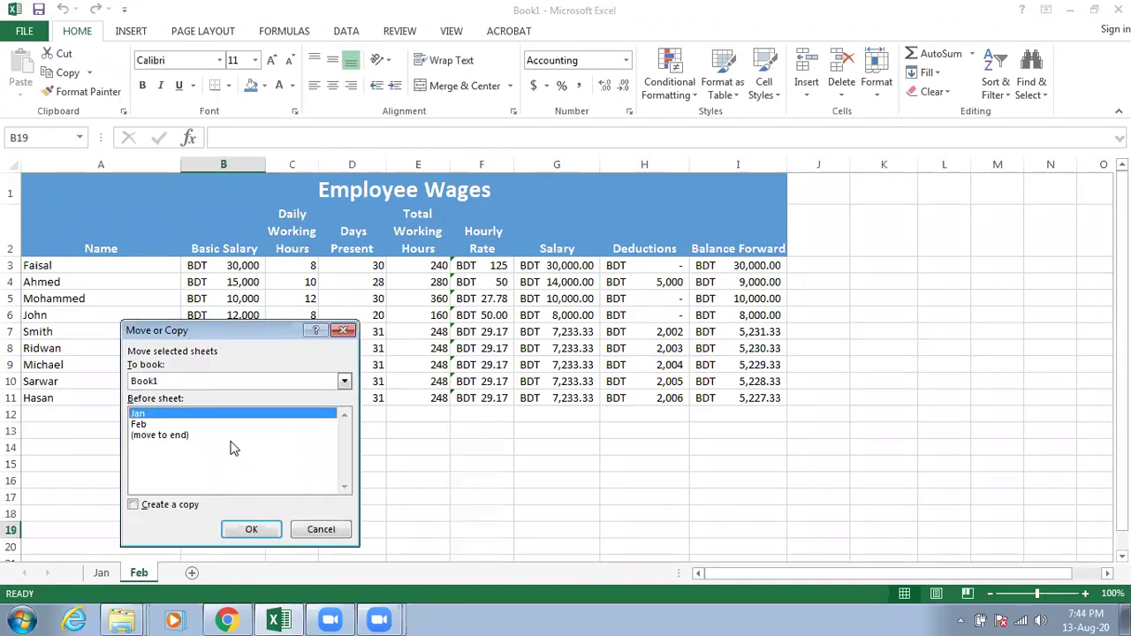
left_click(137, 505)
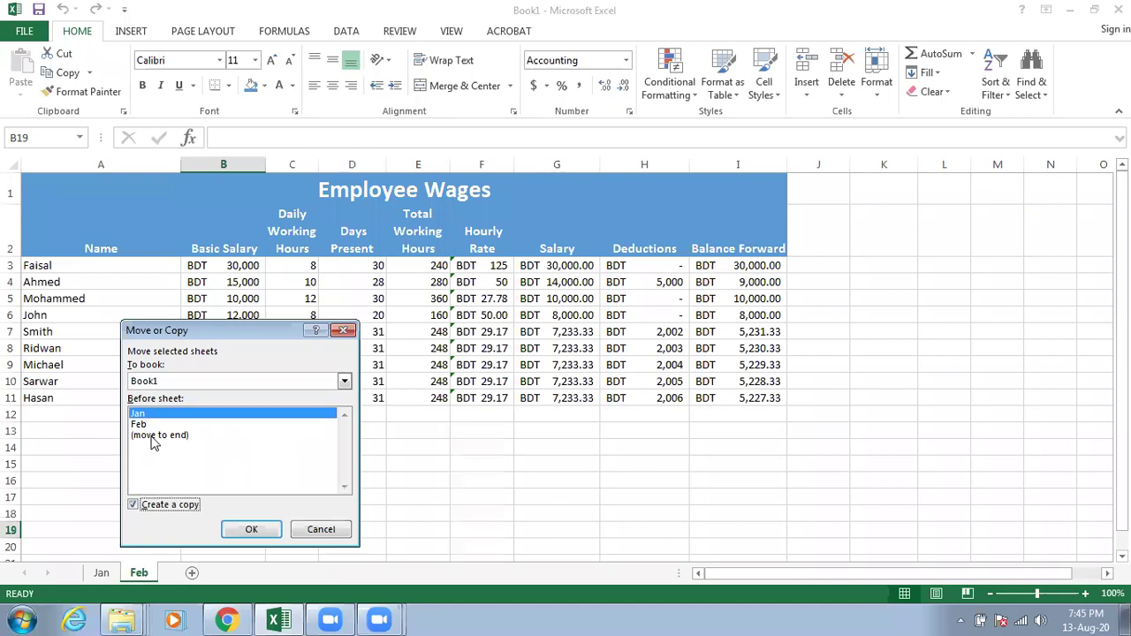
left_click(152, 437)
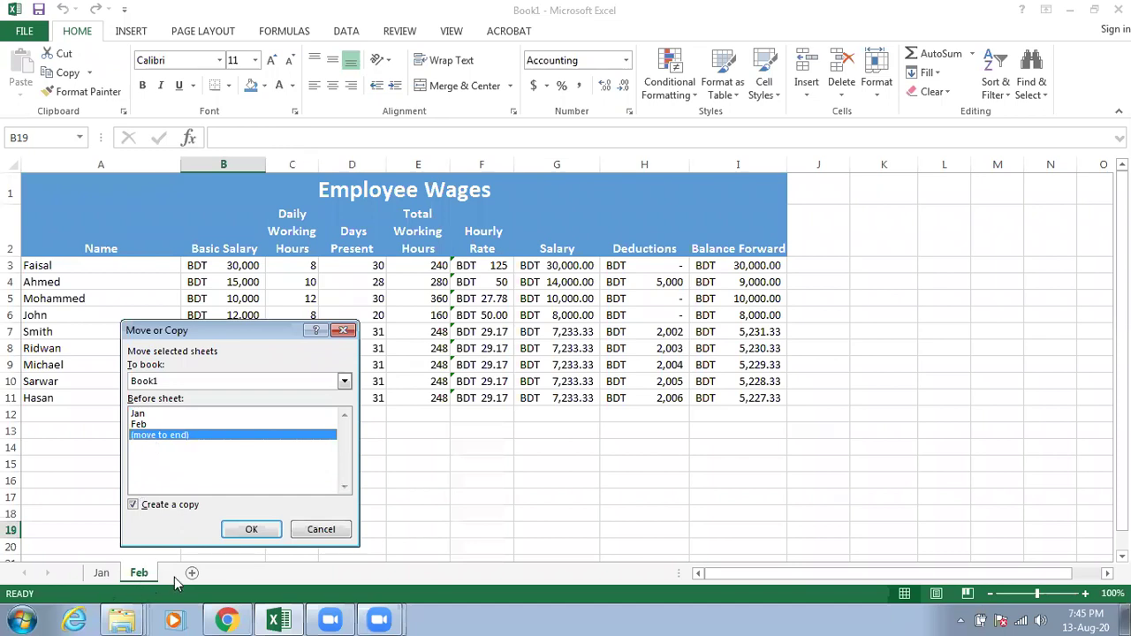
left_click(250, 530)
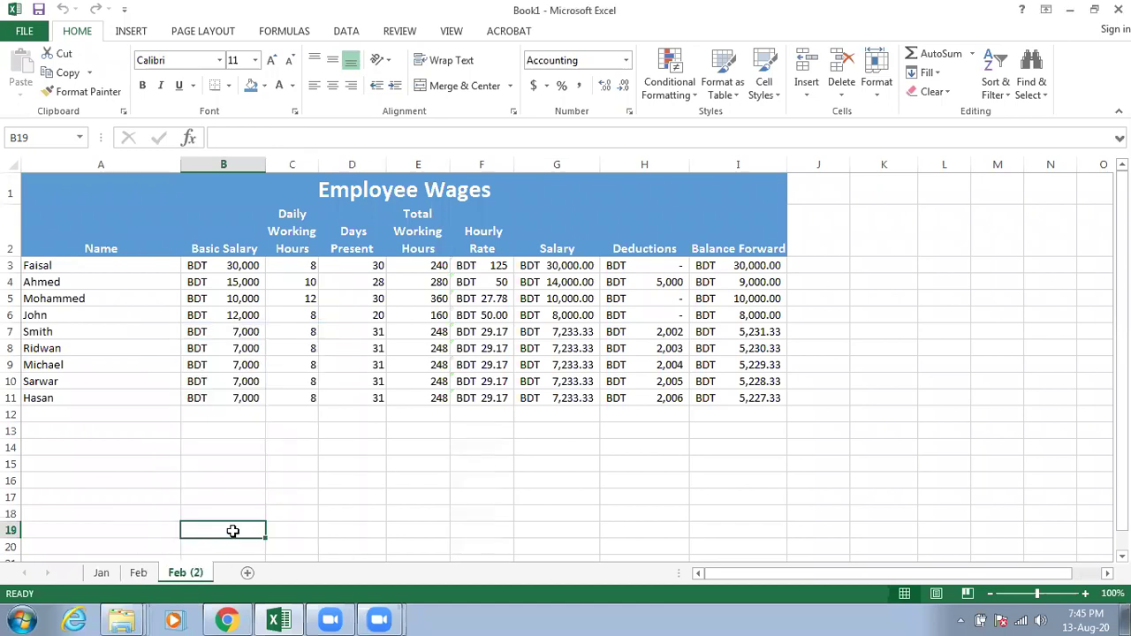
Step: Rename the copied worksheet Feb (2) as Mar
right_click(189, 574)
left_click(249, 418)
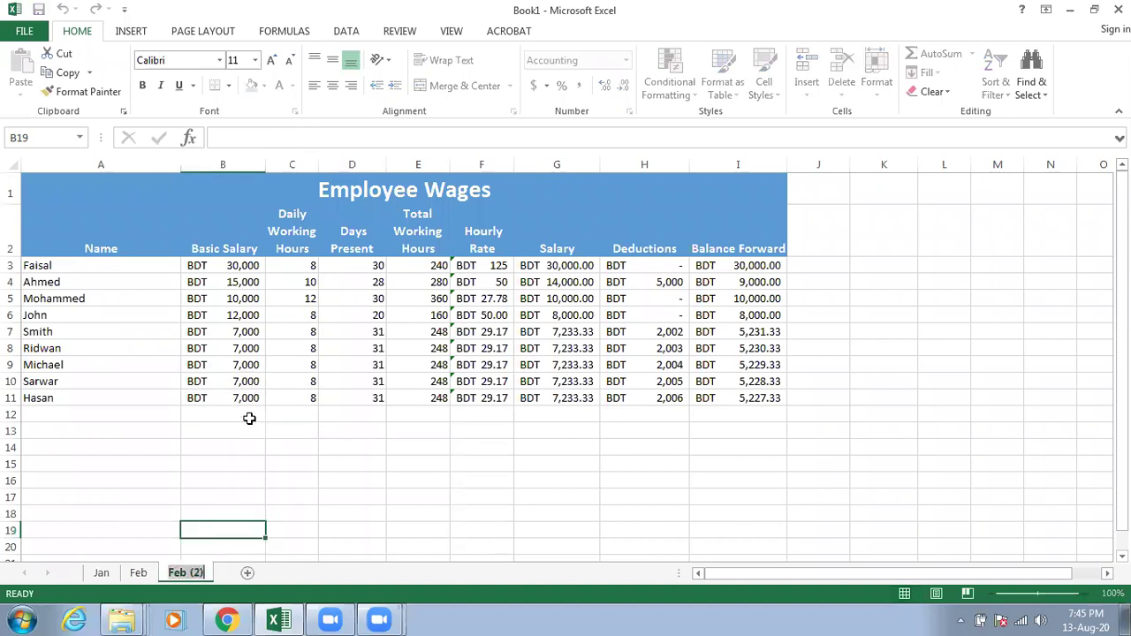
type("Mar")
key("Return")
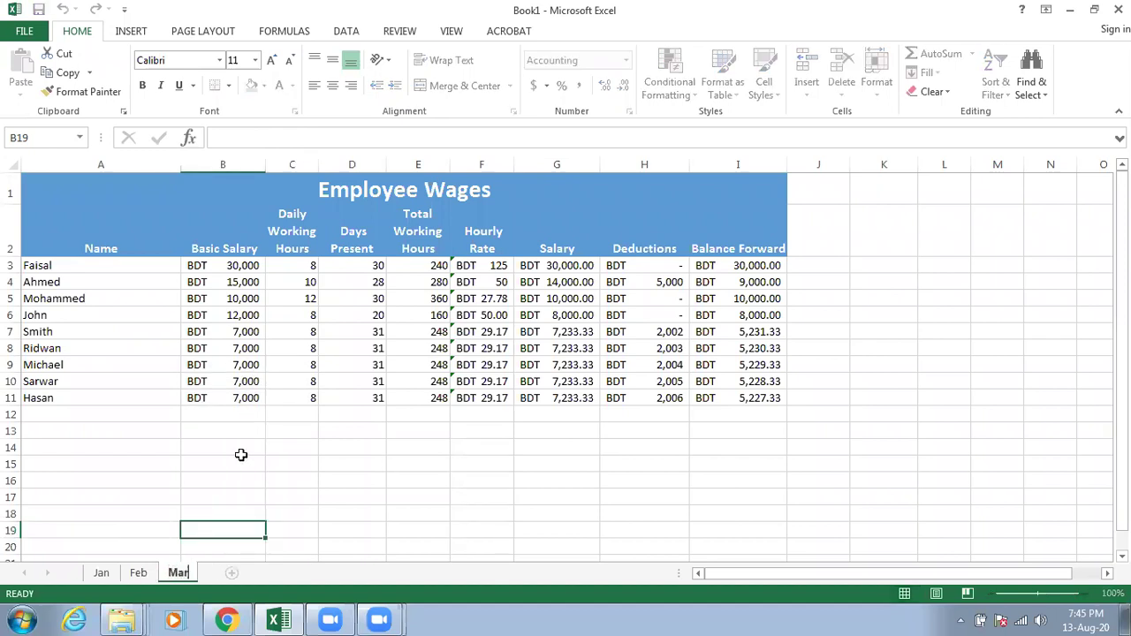
left_click(379, 534)
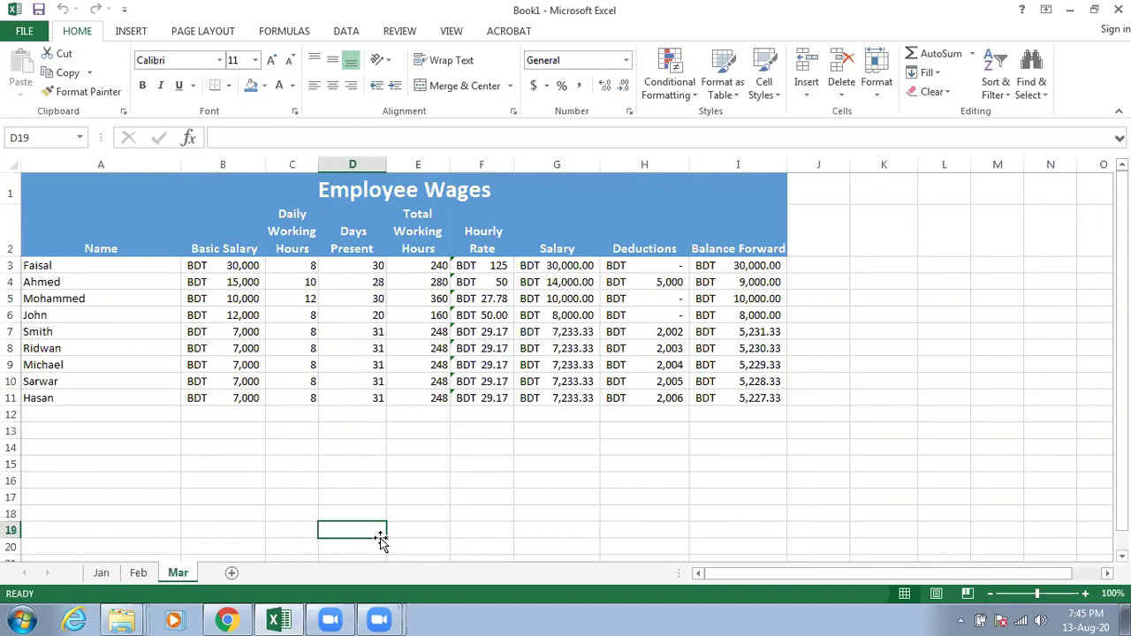
Step: Create a copy of the Mar worksheet within Book1, placed at the end of the sheets
right_click(178, 576)
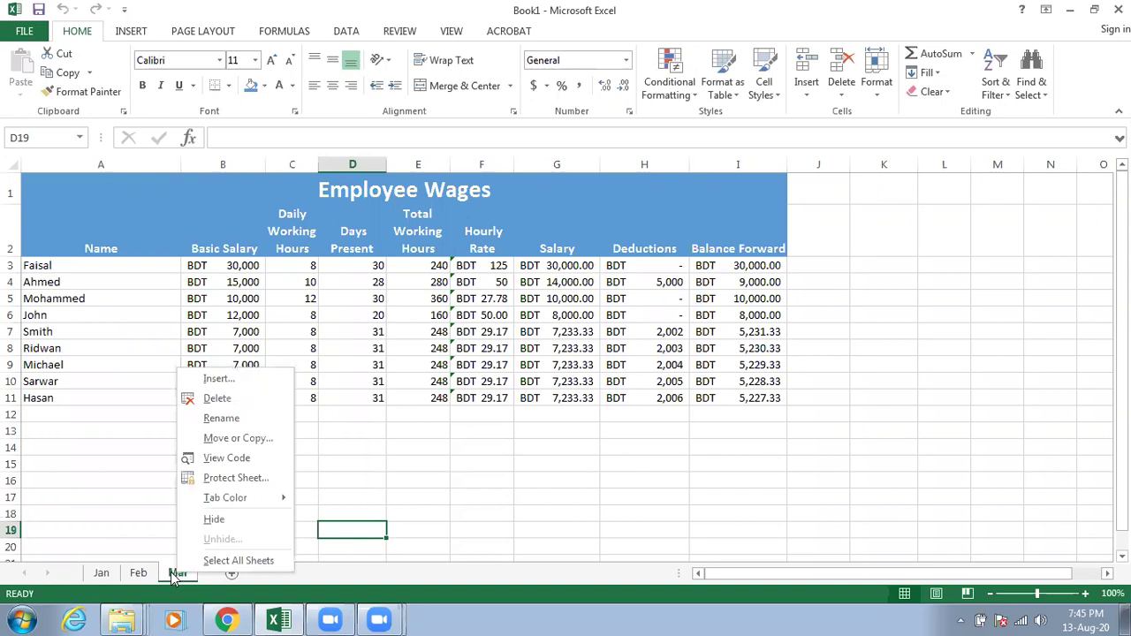
left_click(277, 438)
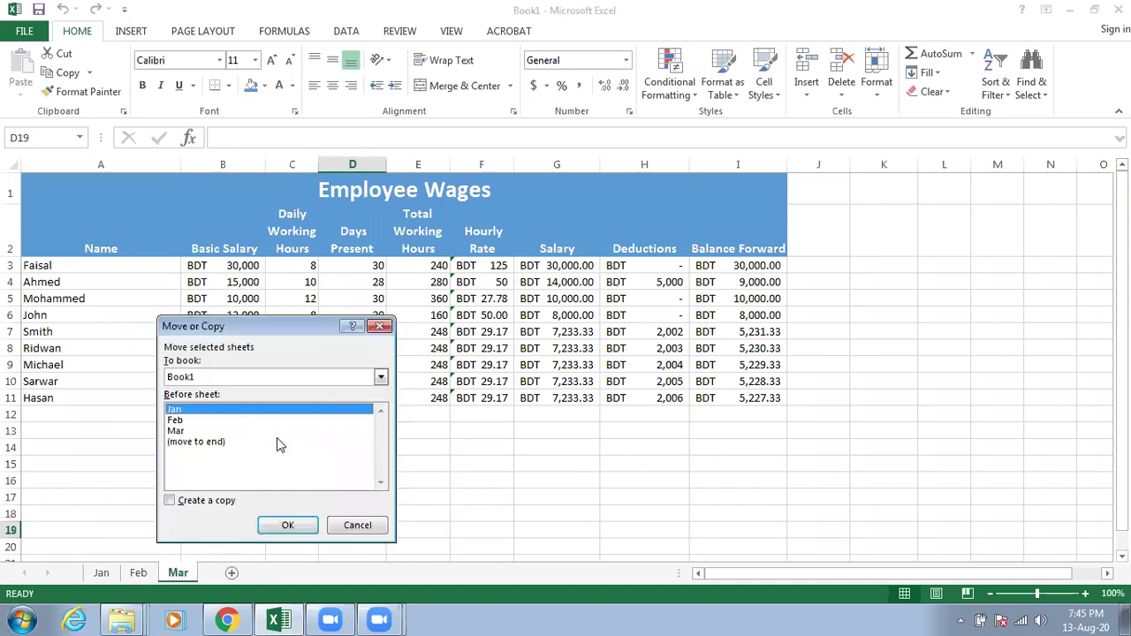
left_click(200, 441)
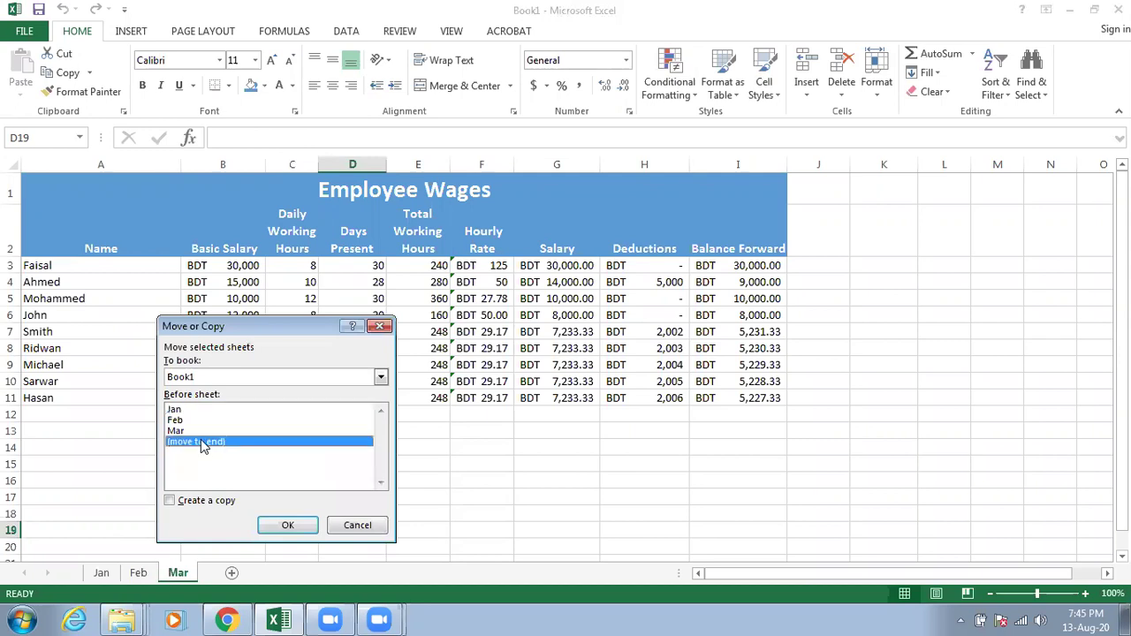
left_click(169, 501)
left_click(298, 526)
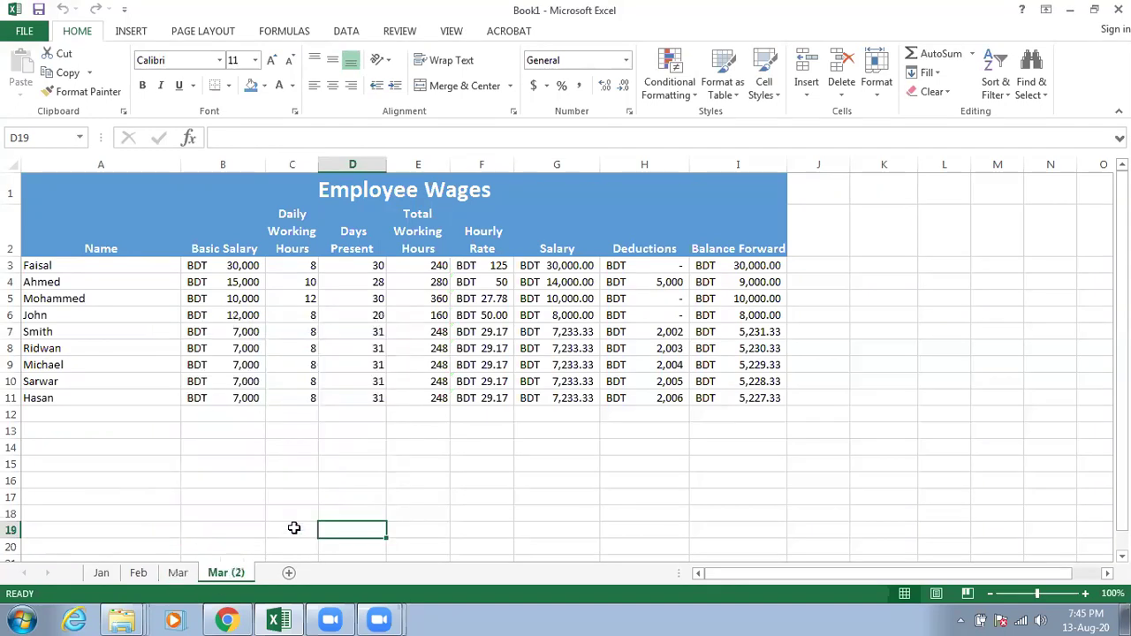
Step: Rename the copied worksheet Mar (2) as Apr
right_click(237, 579)
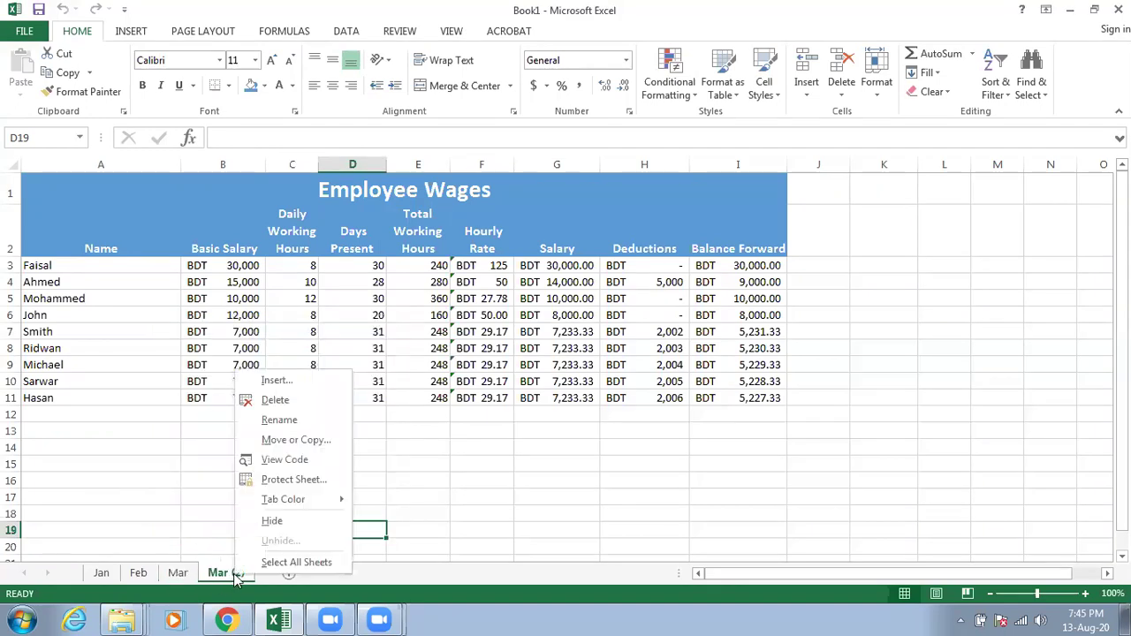
left_click(277, 419)
type("Apr")
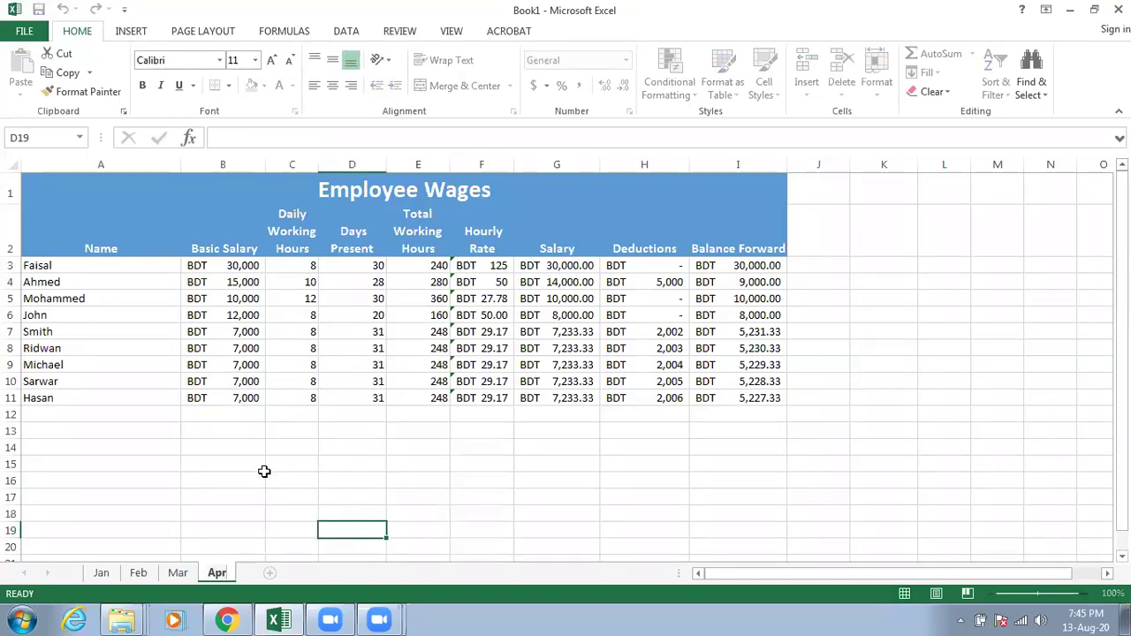
key("Return")
left_click(248, 497)
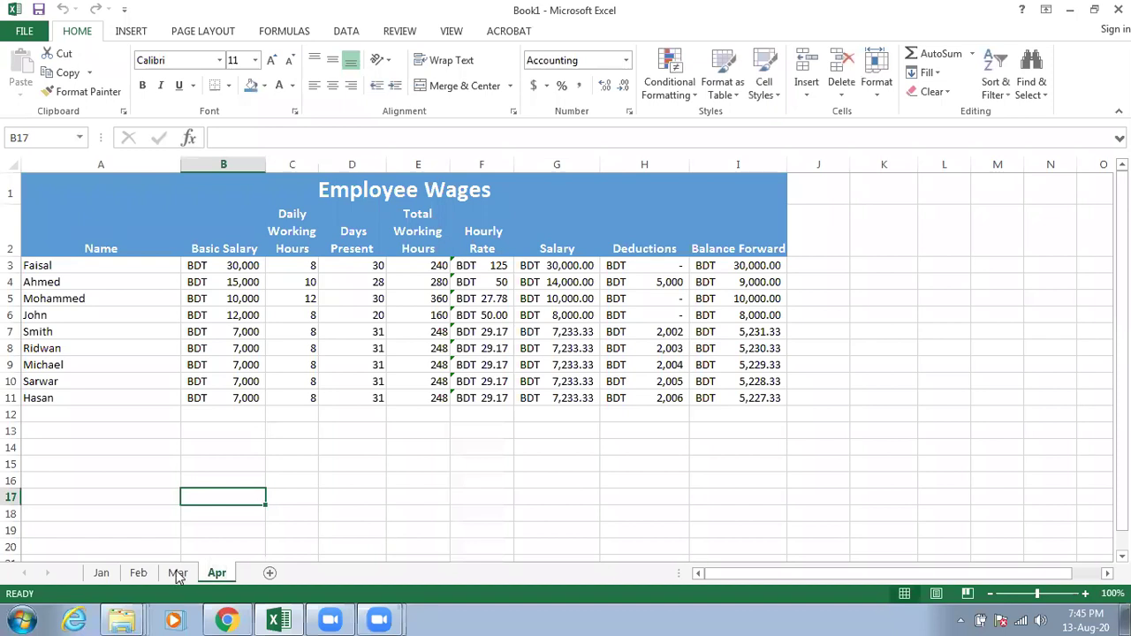
Step: Review the Jan and Feb worksheets, examining Feb's Deductions column and its last employee row
left_click(140, 573)
left_click(116, 575)
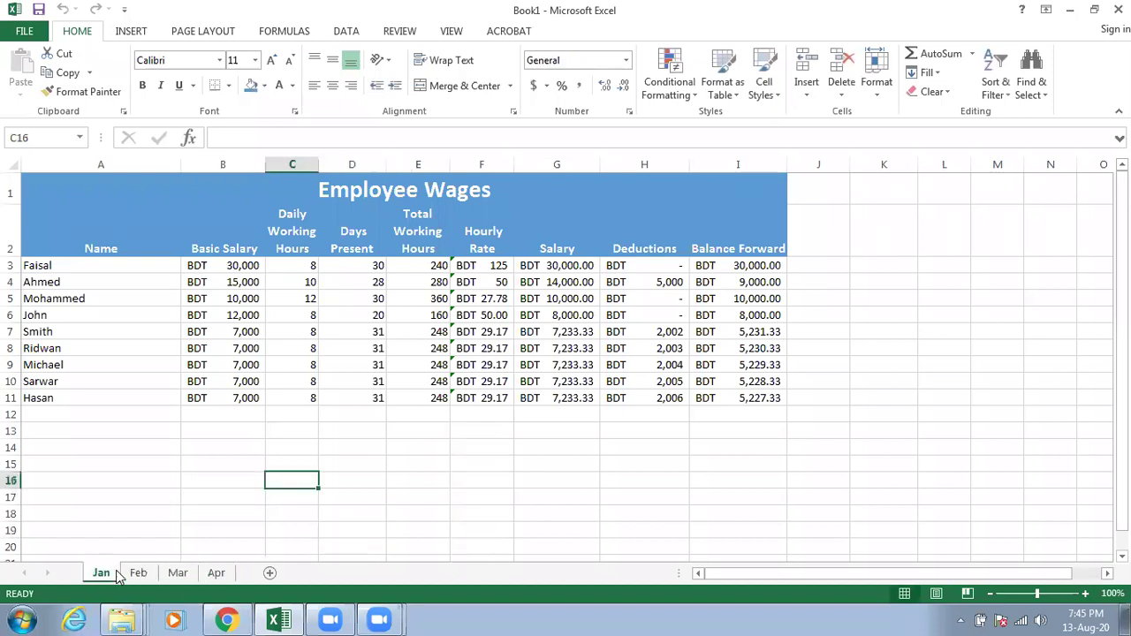
left_click(131, 577)
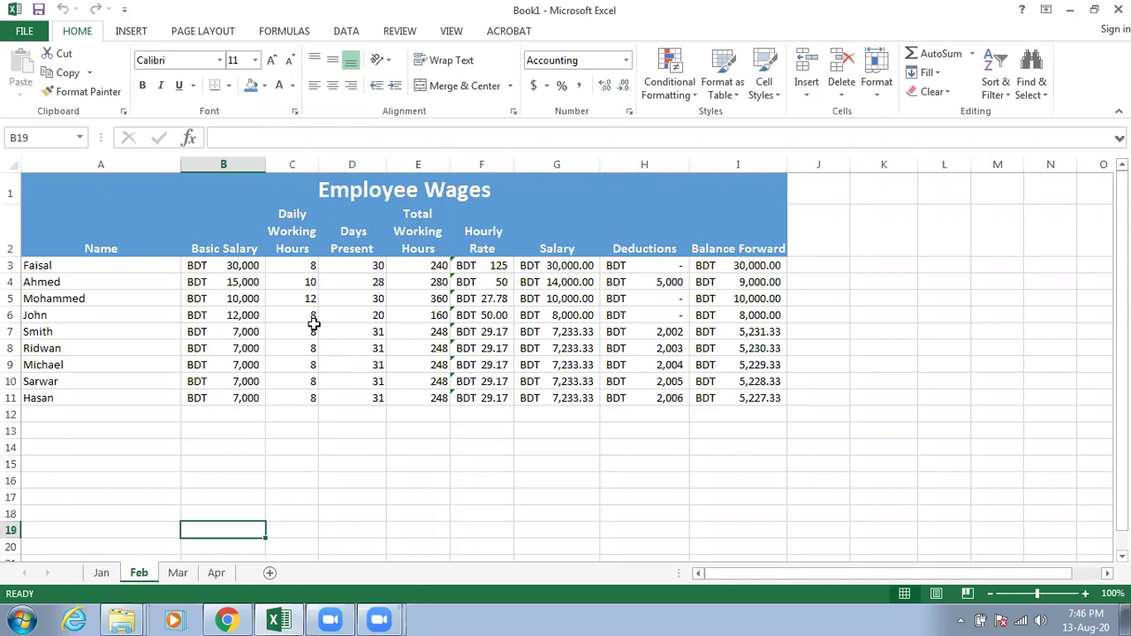
left_click(649, 282)
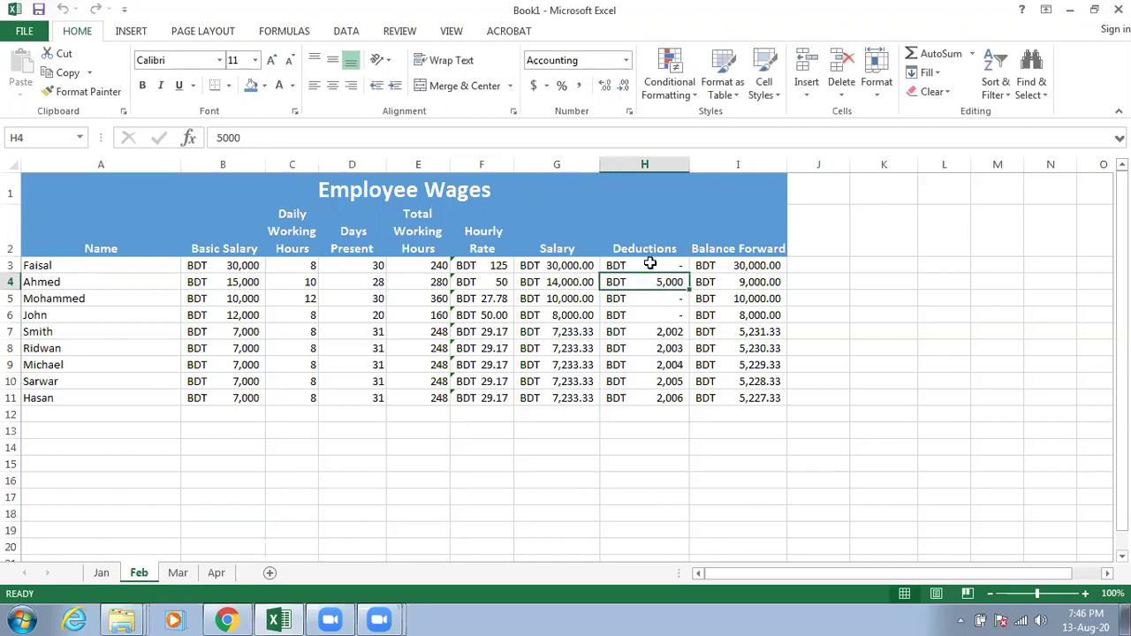
left_click_drag(650, 266, 634, 398)
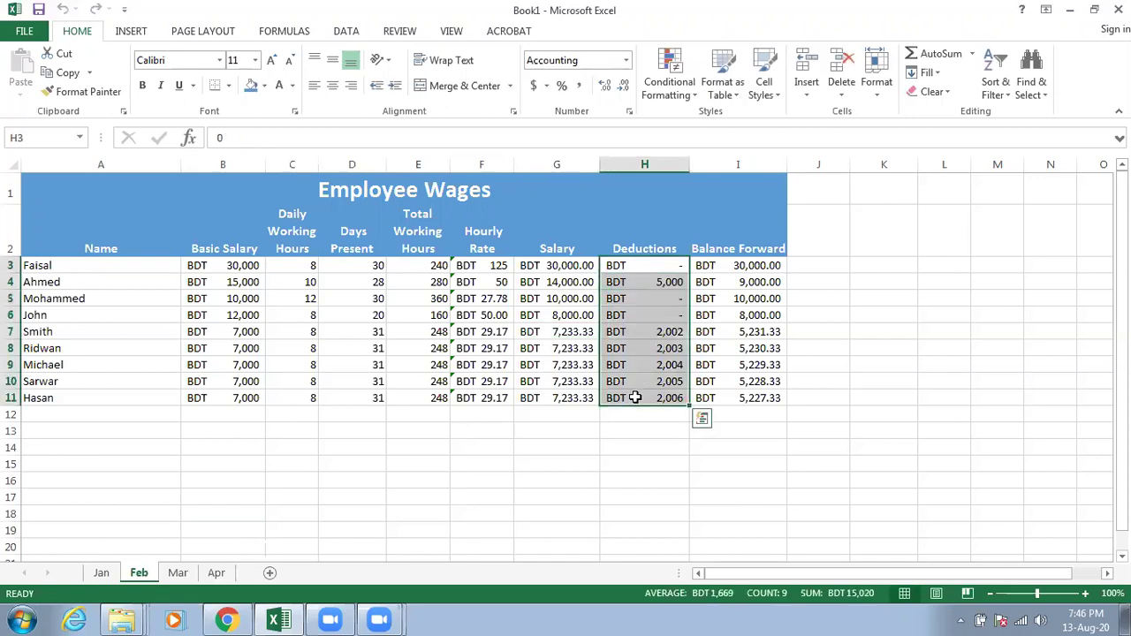
left_click(590, 426)
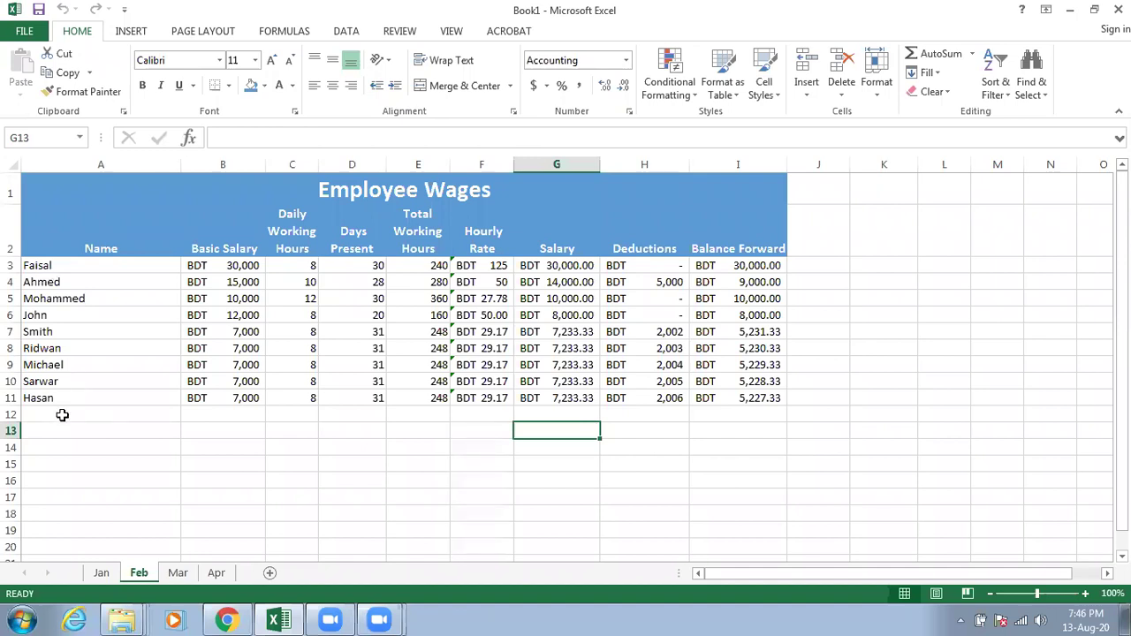
left_click_drag(168, 400, 722, 409)
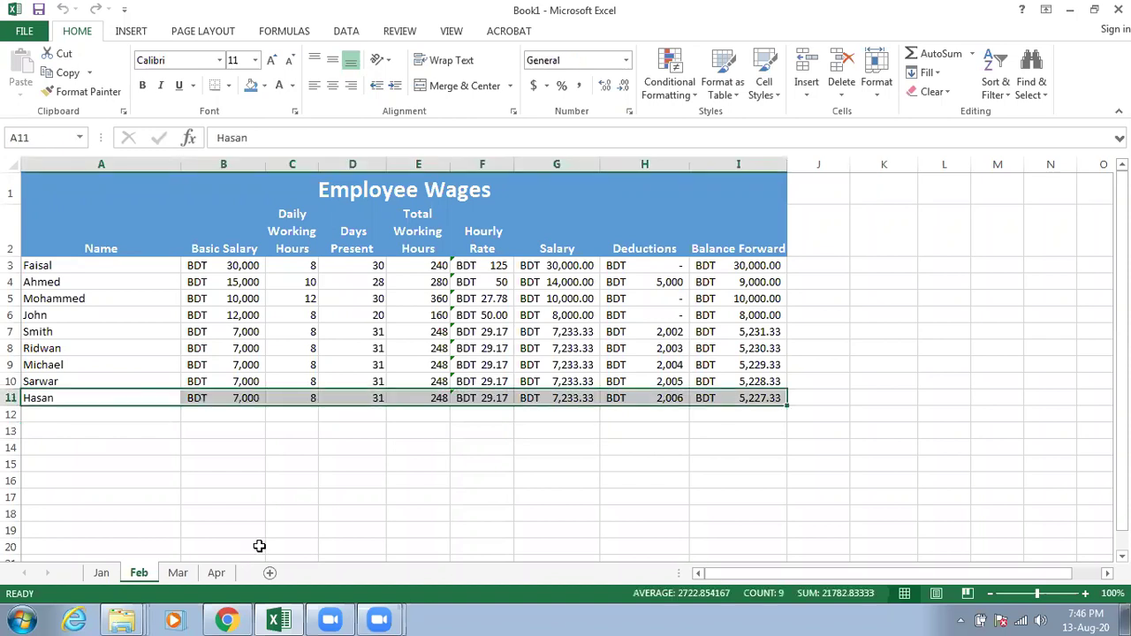
Step: On the Apr worksheet, fill the last employee row A11:I11 down into row 12
left_click(216, 574)
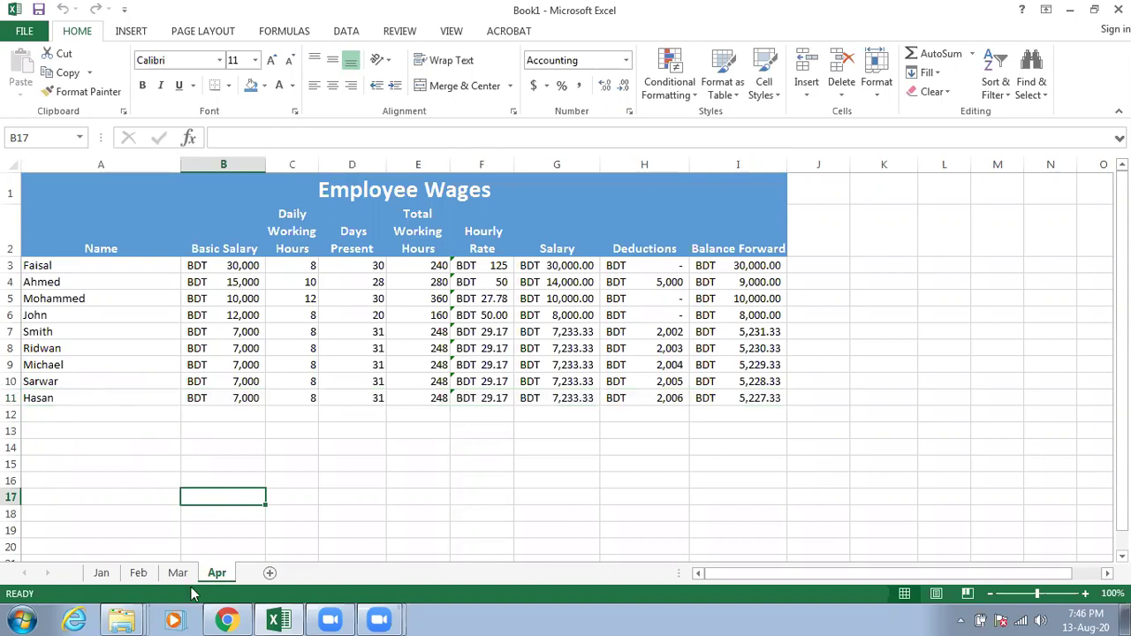
left_click(50, 398)
key("shift+Right")
key("shift+Right")
key("shift+Right")
key("shift+Right")
key("shift+Right")
key("shift+Down")
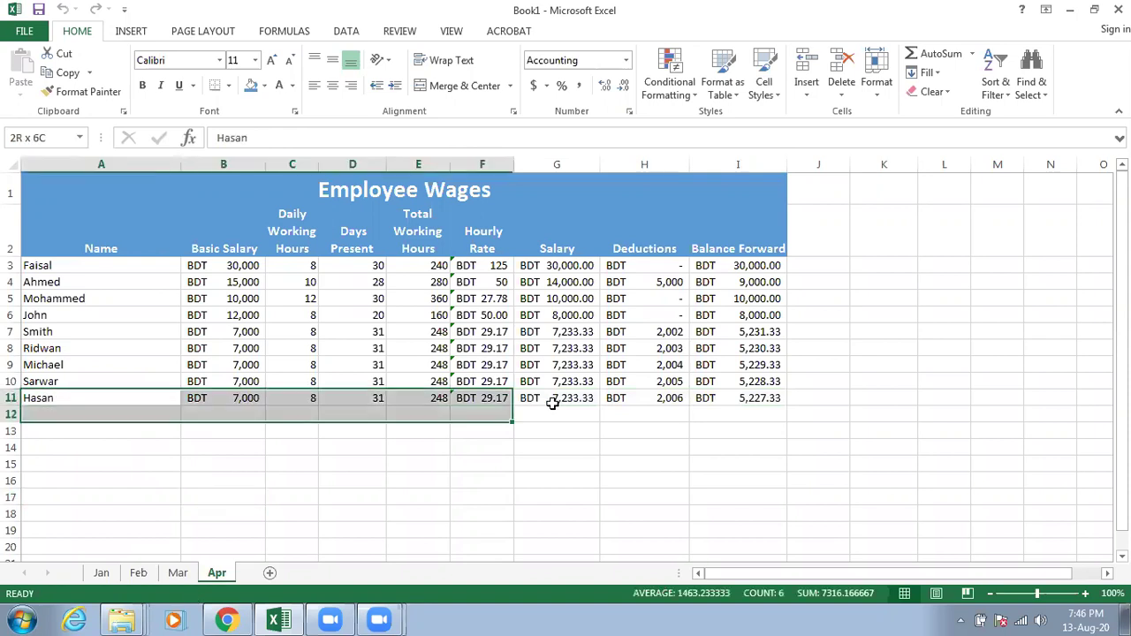
left_click_drag(737, 407, 788, 417)
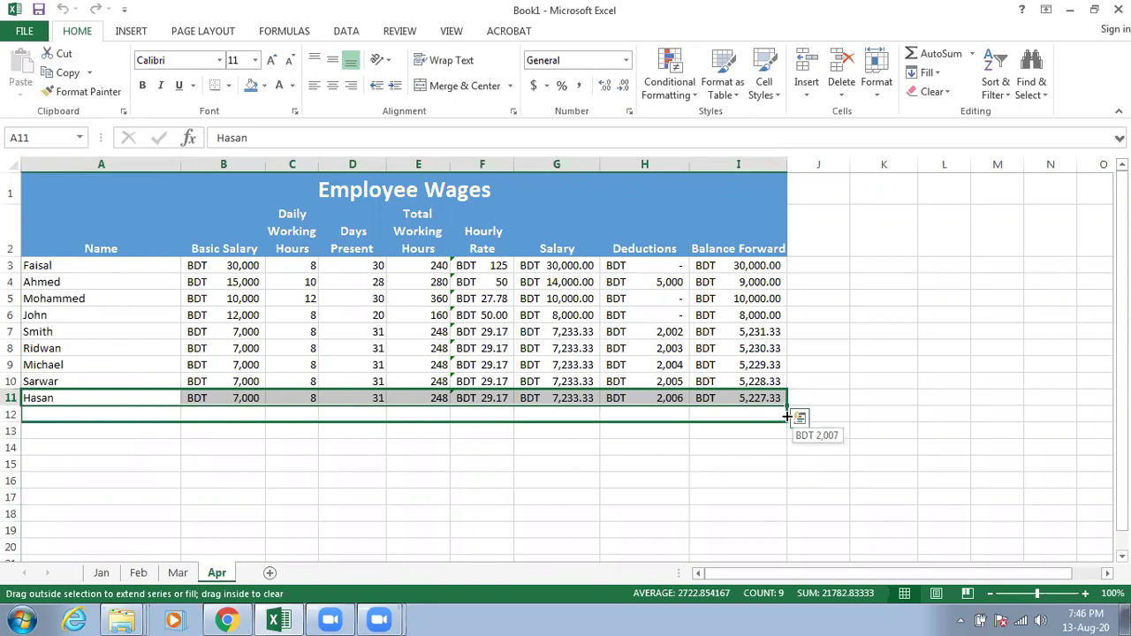
left_click_drag(787, 416, 762, 453)
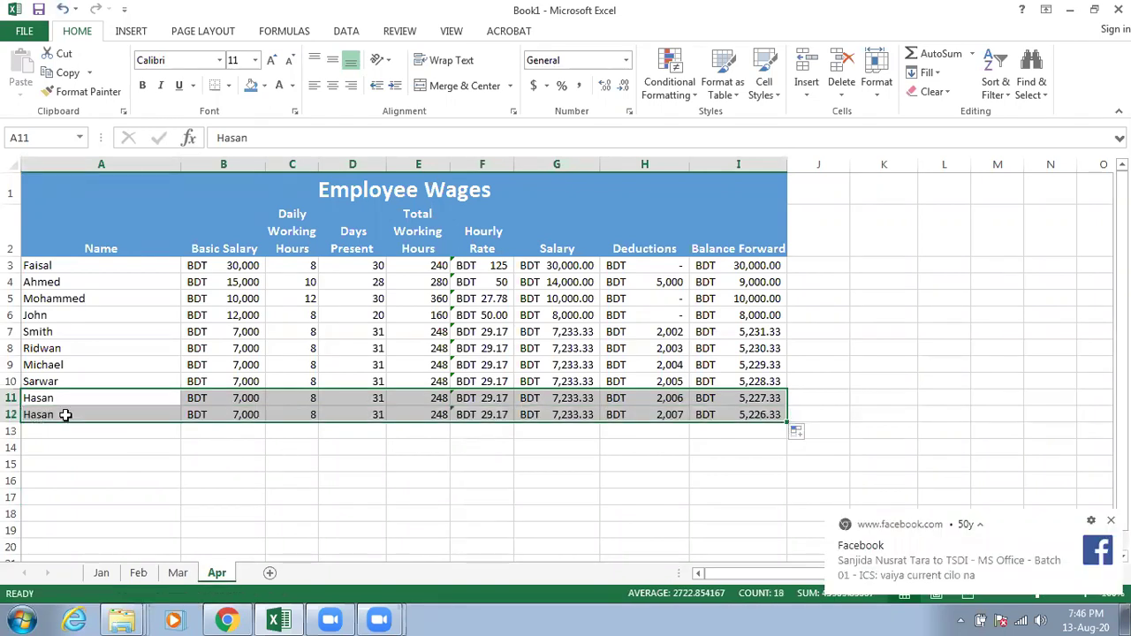
Step: In row 12, enter the new employee's name and set the basic salary to 2500
left_click(64, 414)
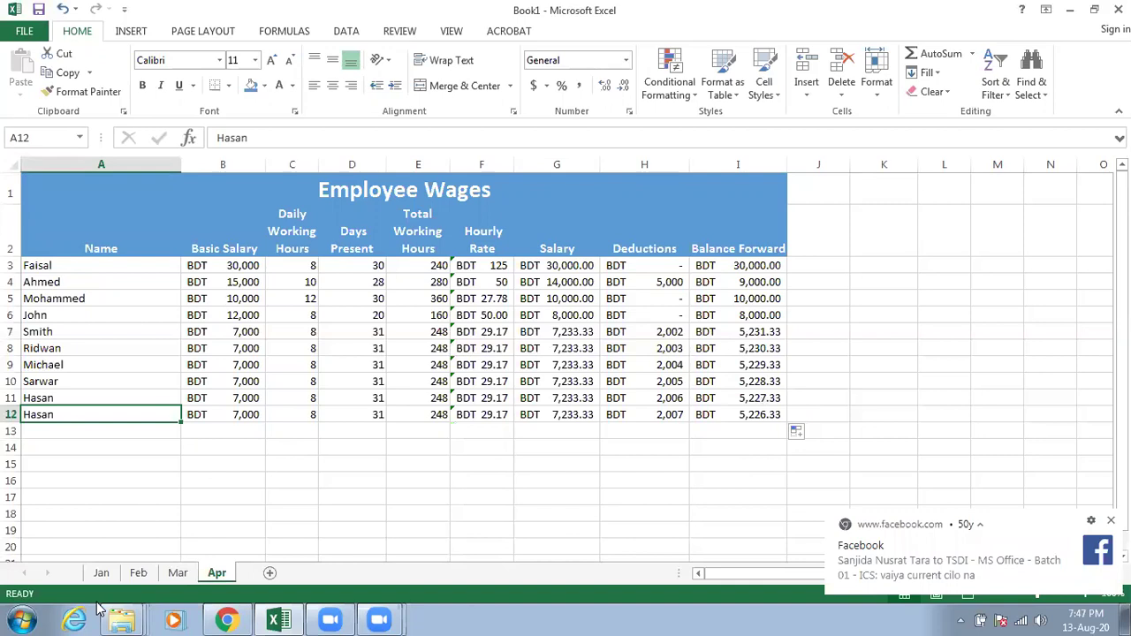
type("Amit")
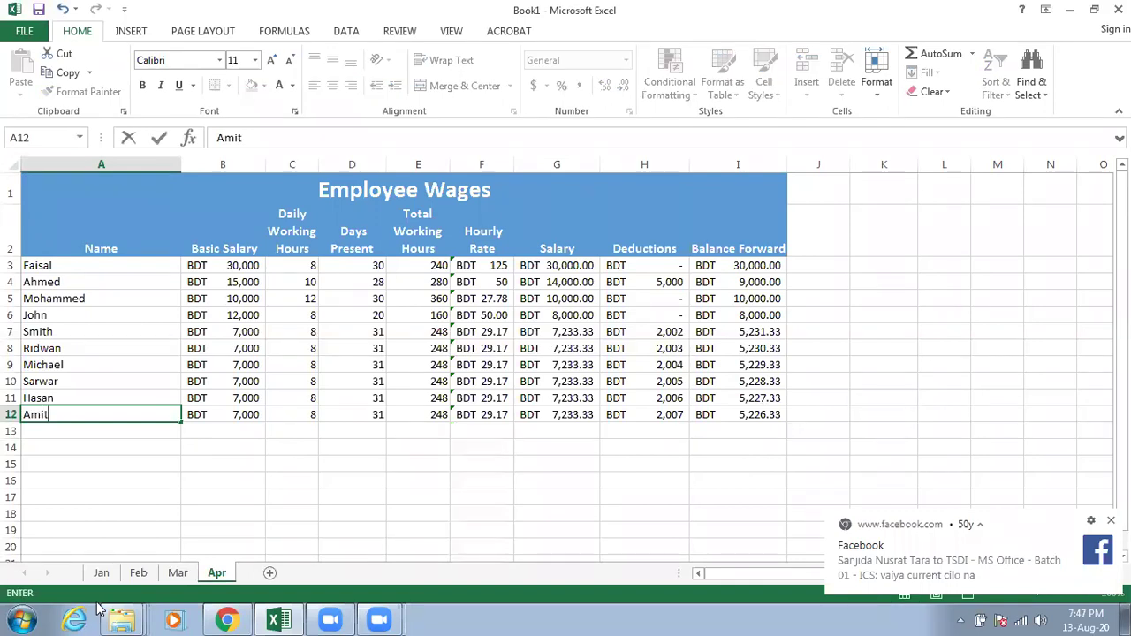
left_click(236, 409)
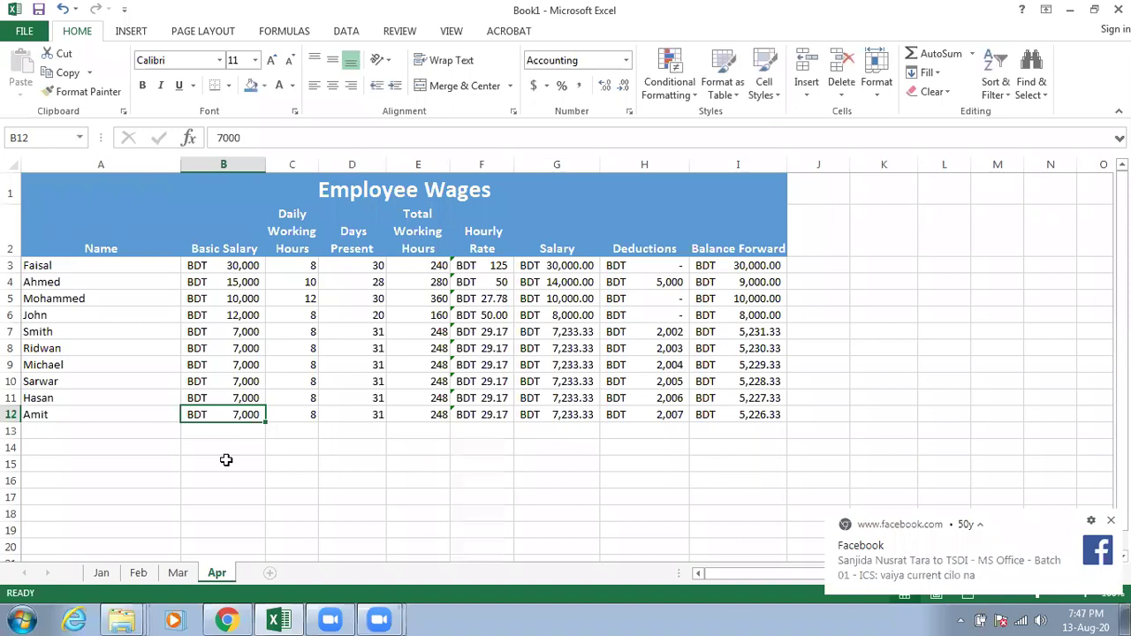
type("2500")
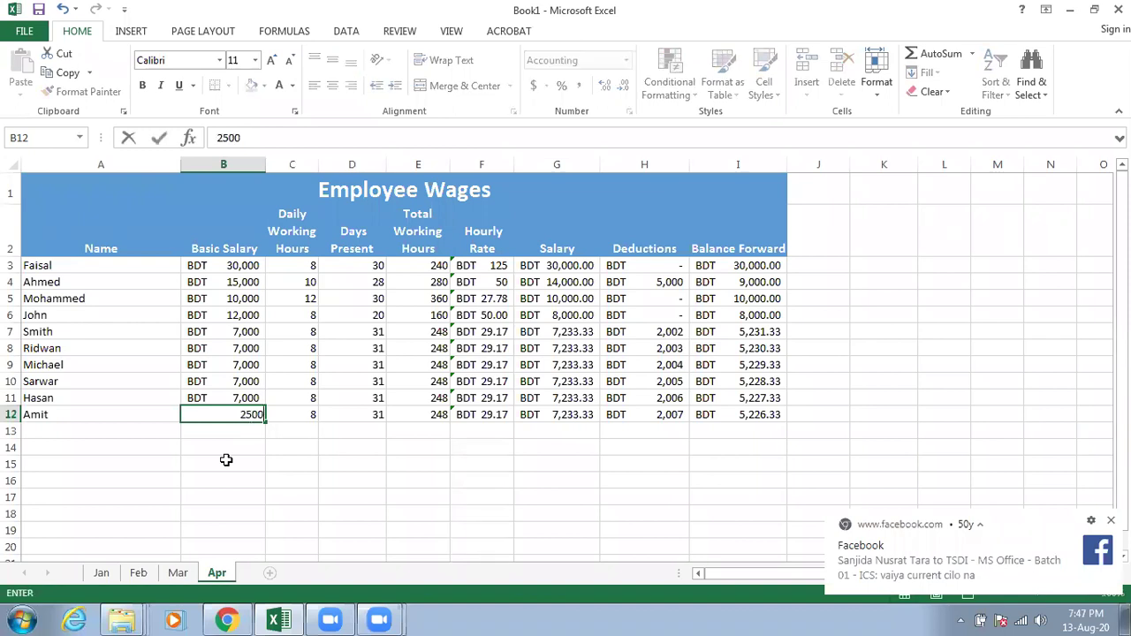
left_click(344, 418)
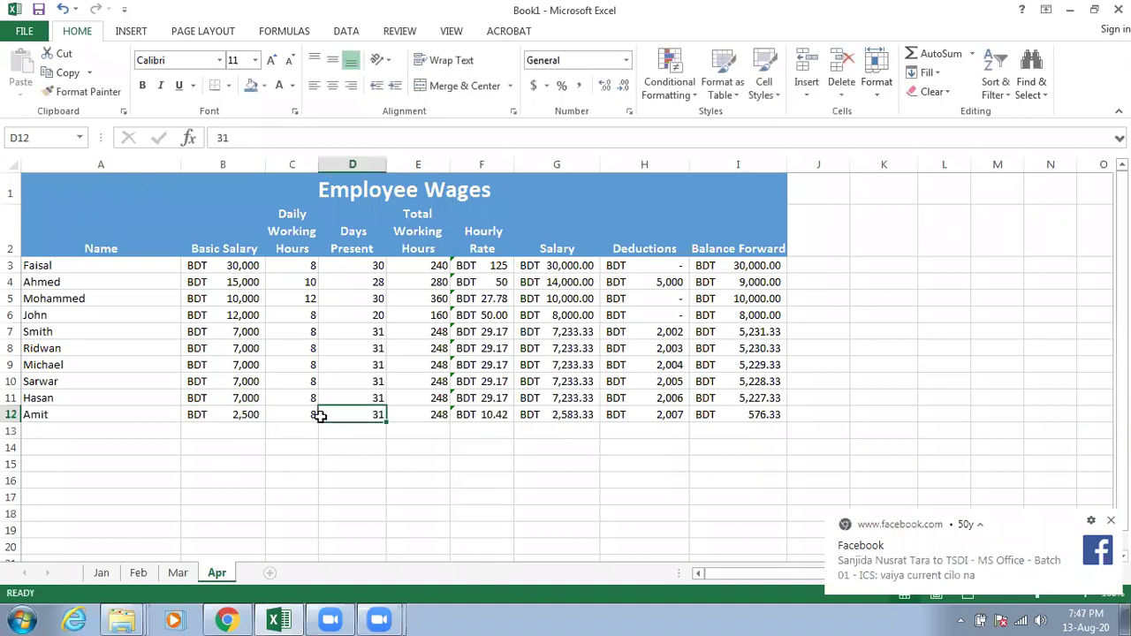
left_click(301, 417)
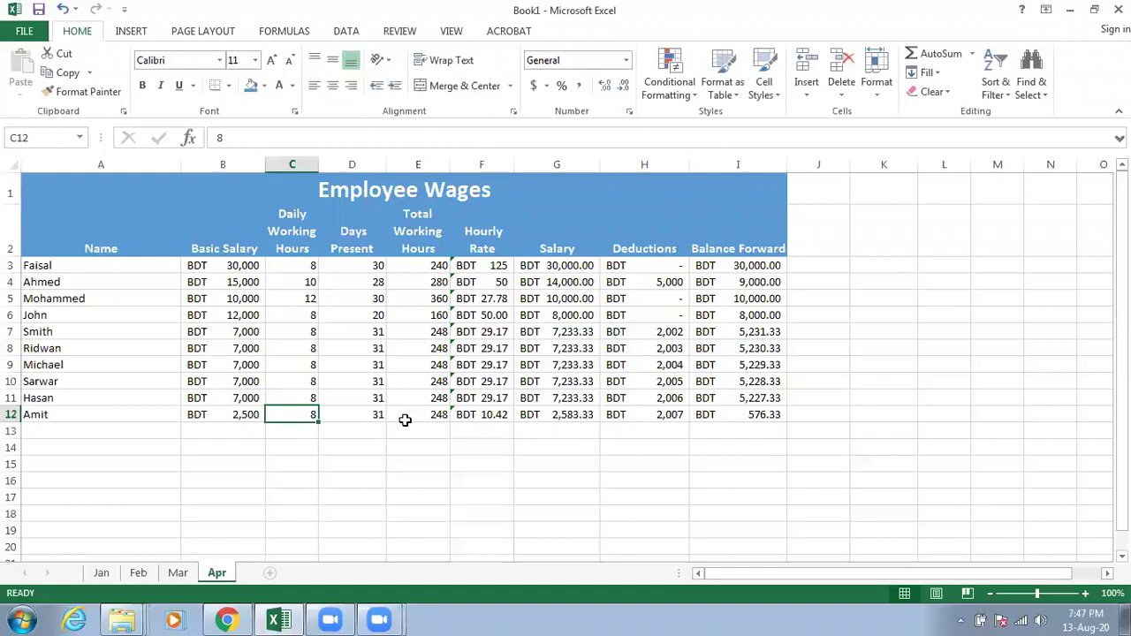
Step: Set the new employee's deductions to 0 and days present to 30 in row 12
left_click(653, 421)
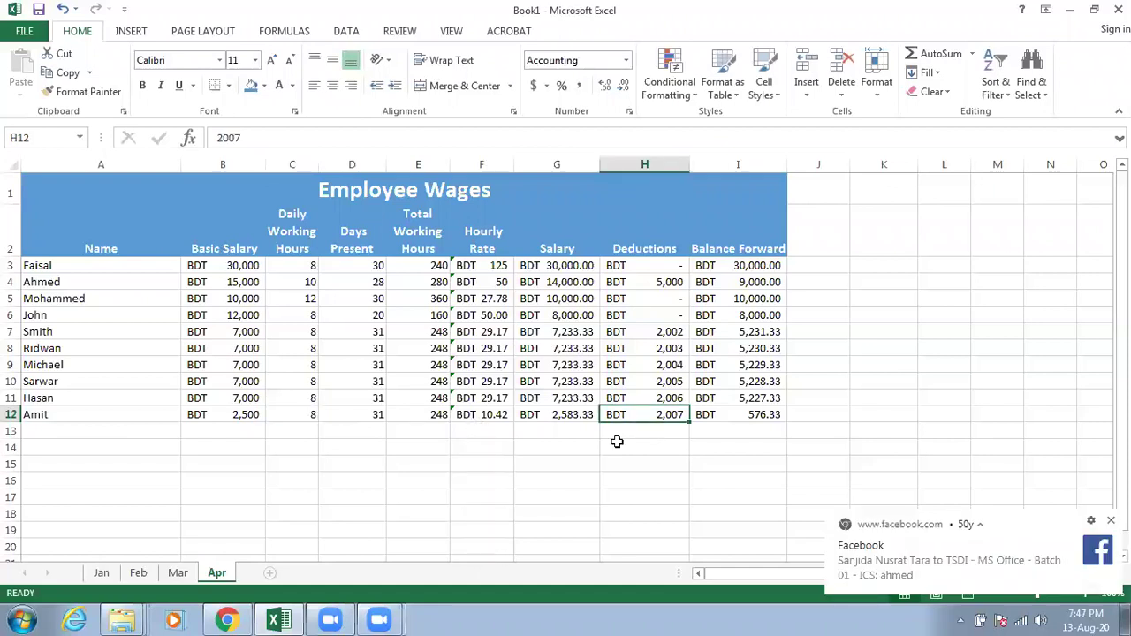
type("0")
key("Return")
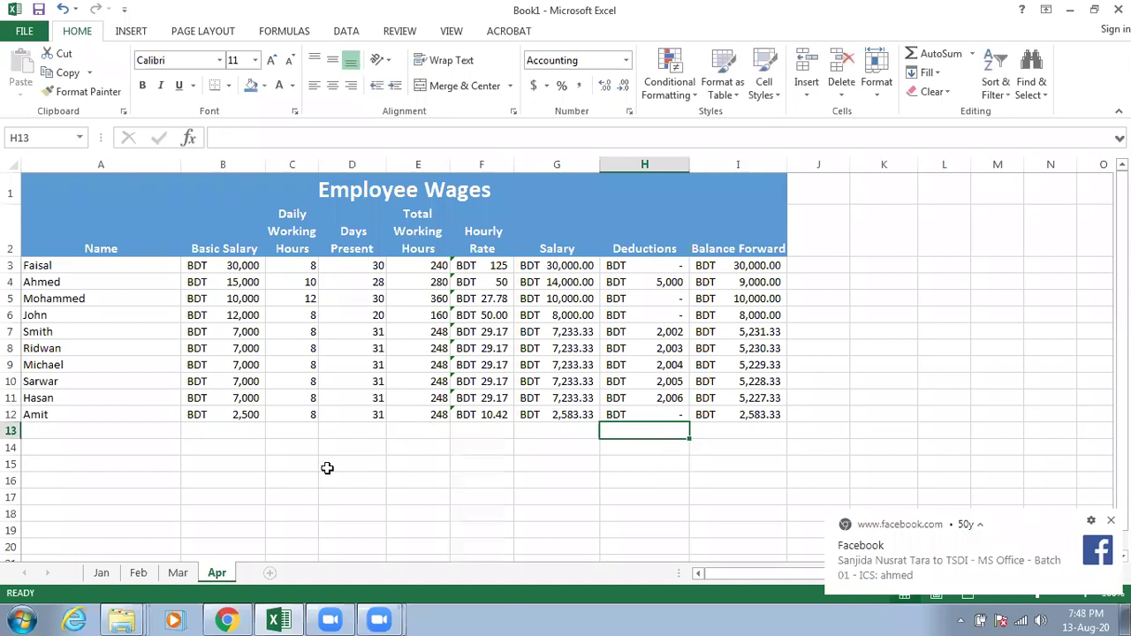
left_click(344, 252)
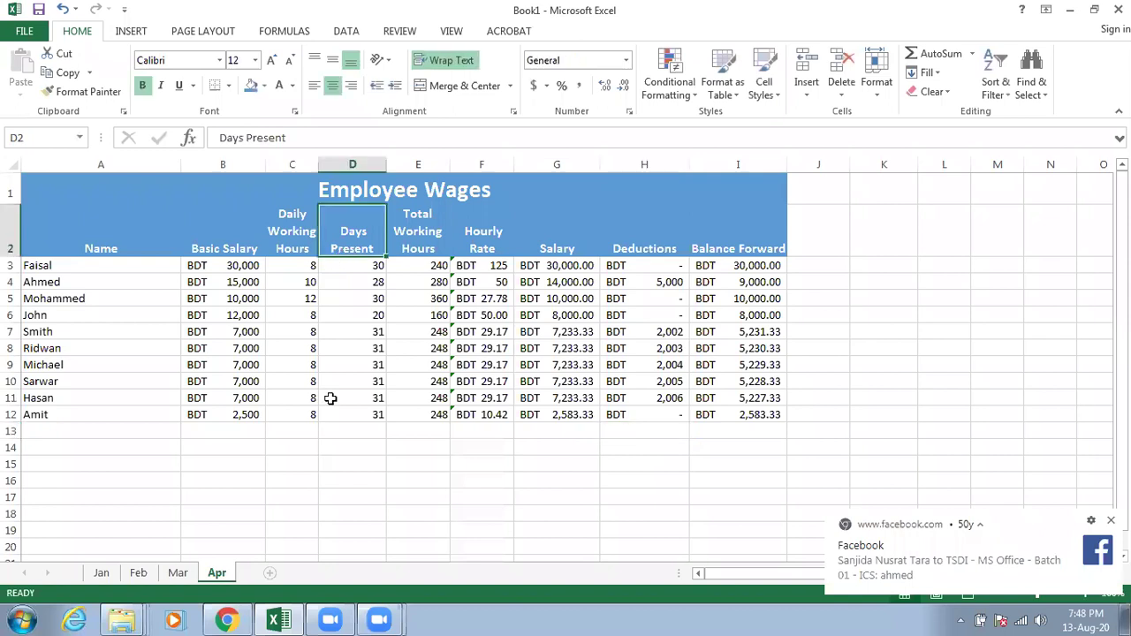
left_click(367, 421)
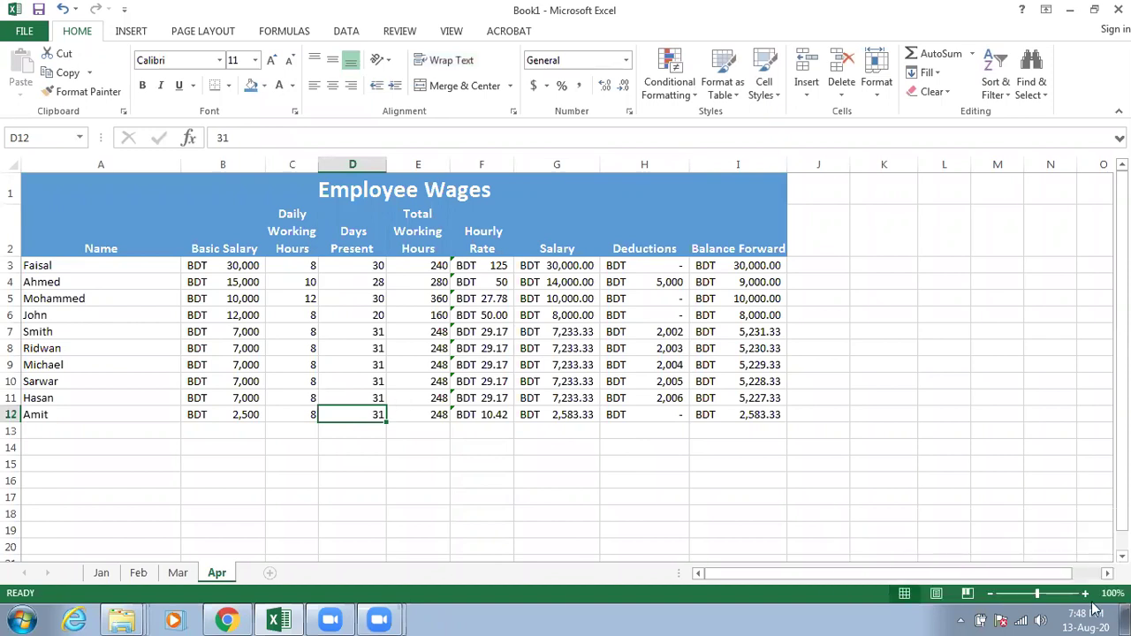
type("30")
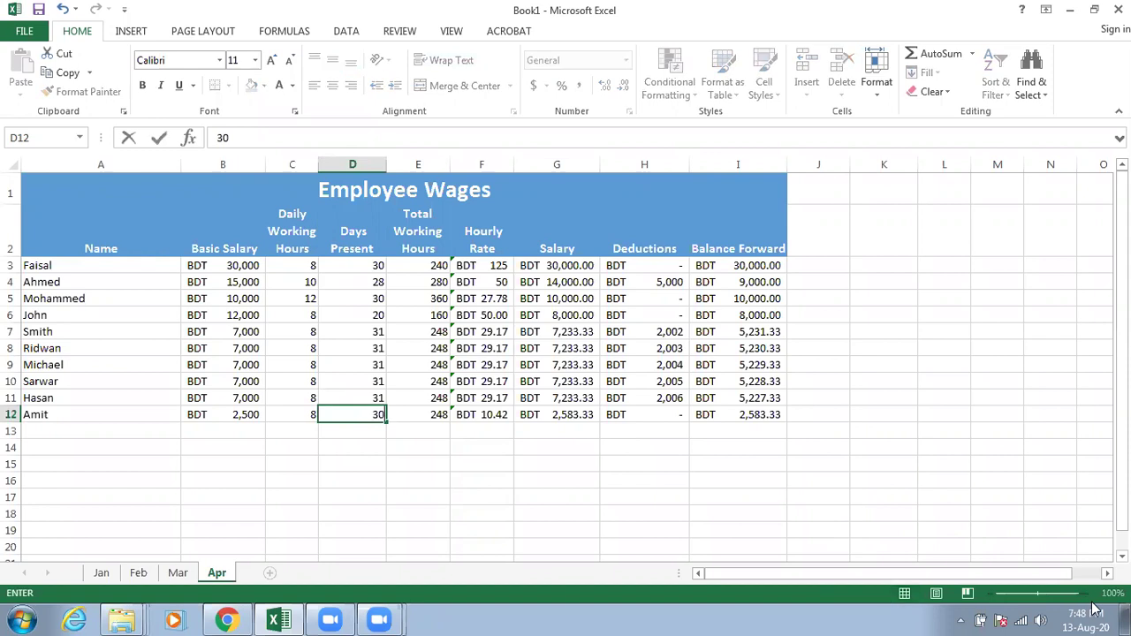
left_click(732, 513)
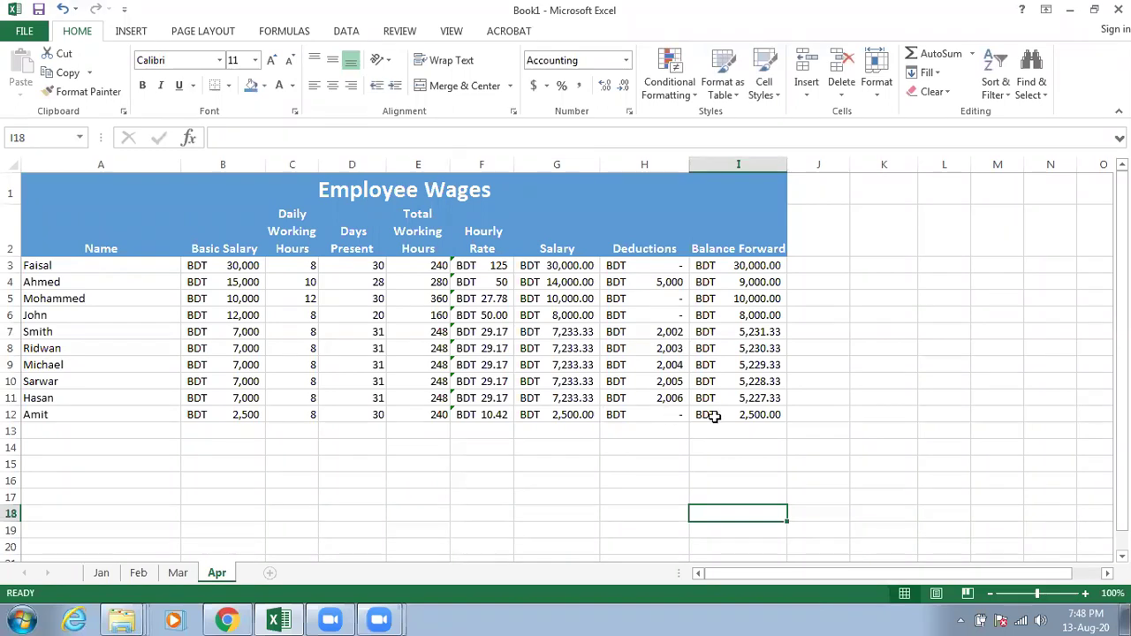
Step: Merge cells A13:H13 below the employee rows without centering
left_click(615, 433)
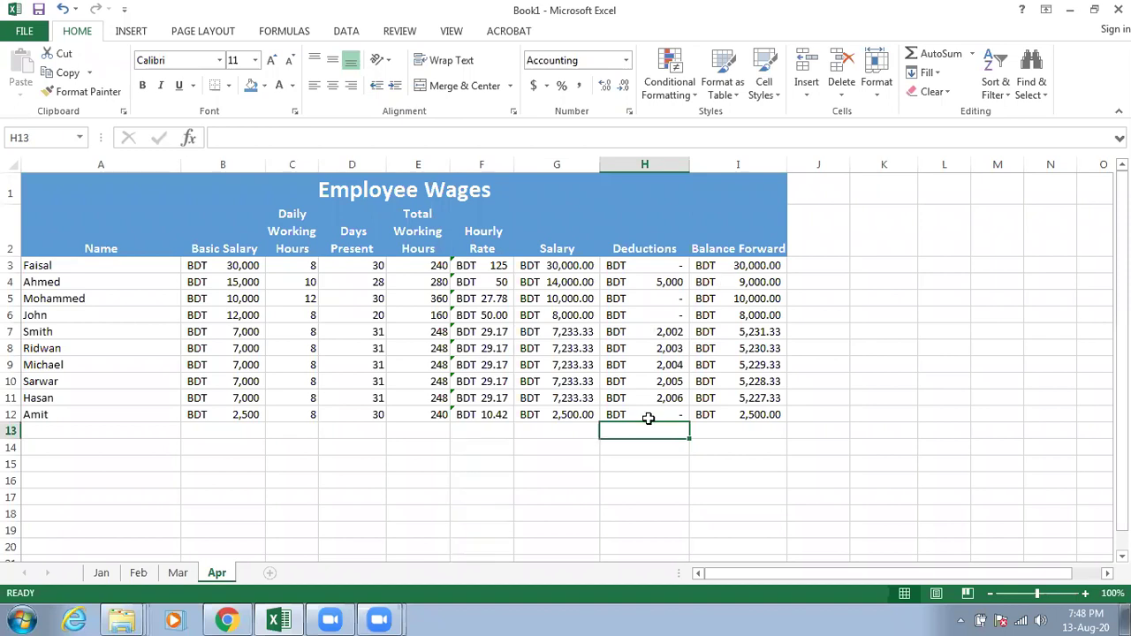
left_click_drag(135, 430, 257, 431)
left_click_drag(562, 431, 638, 432)
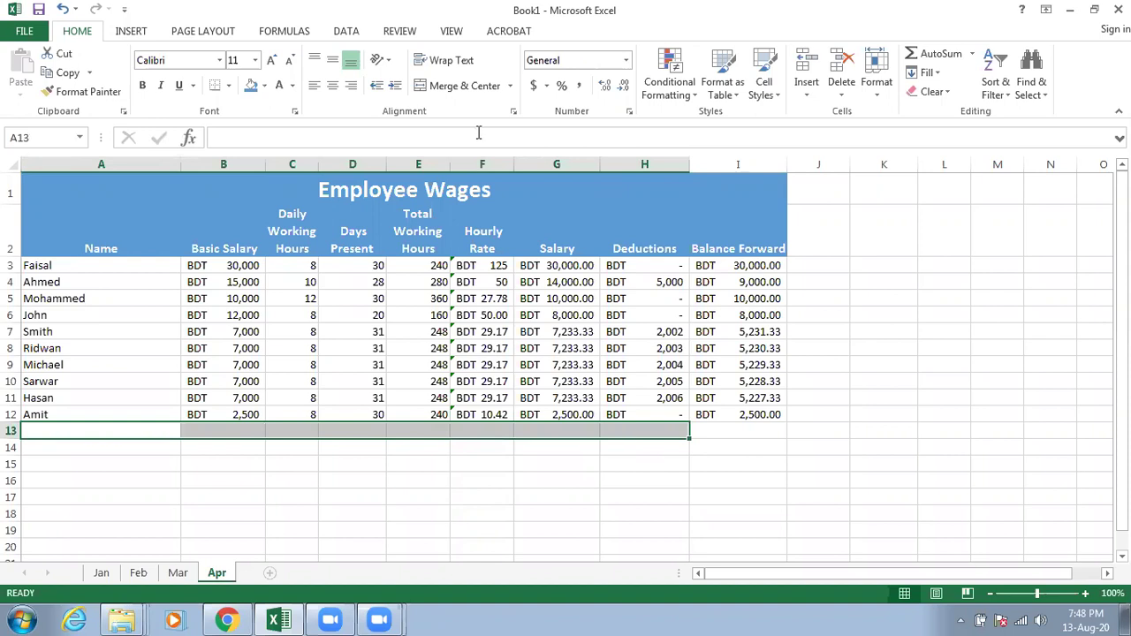
left_click(510, 88)
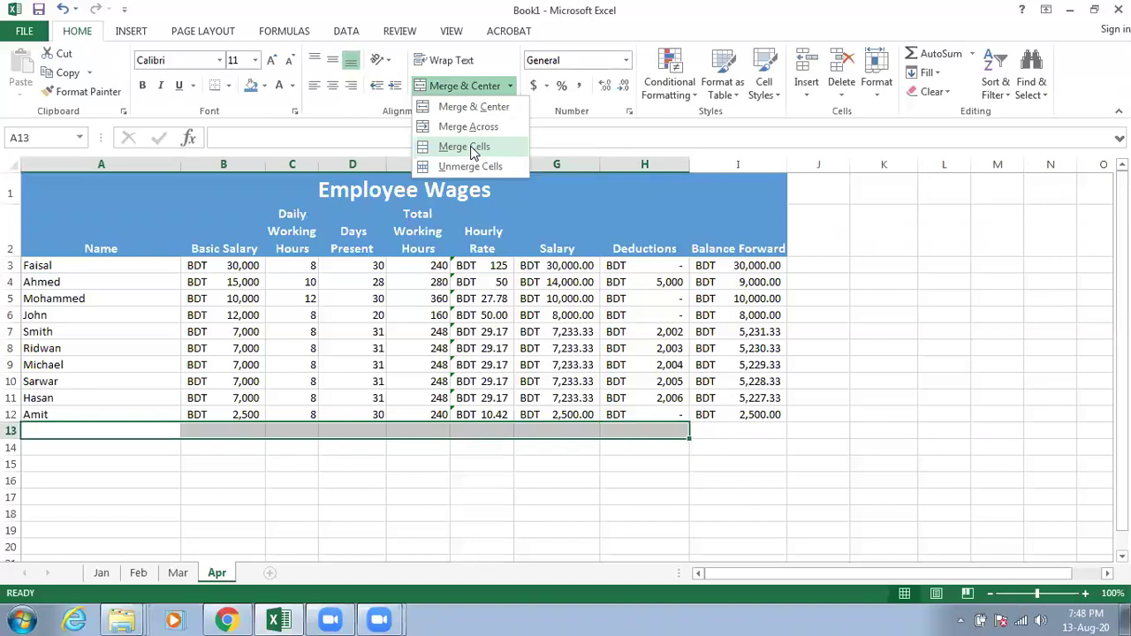
left_click(461, 150)
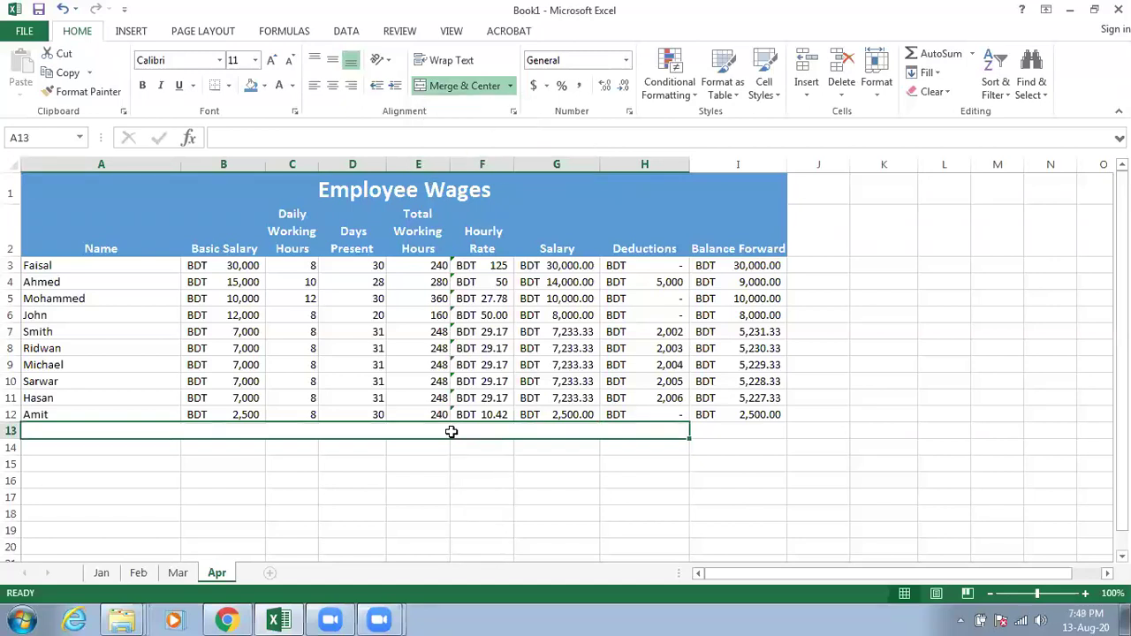
Step: Enter the label "Total salary" in the merged cell of row 13
type("T")
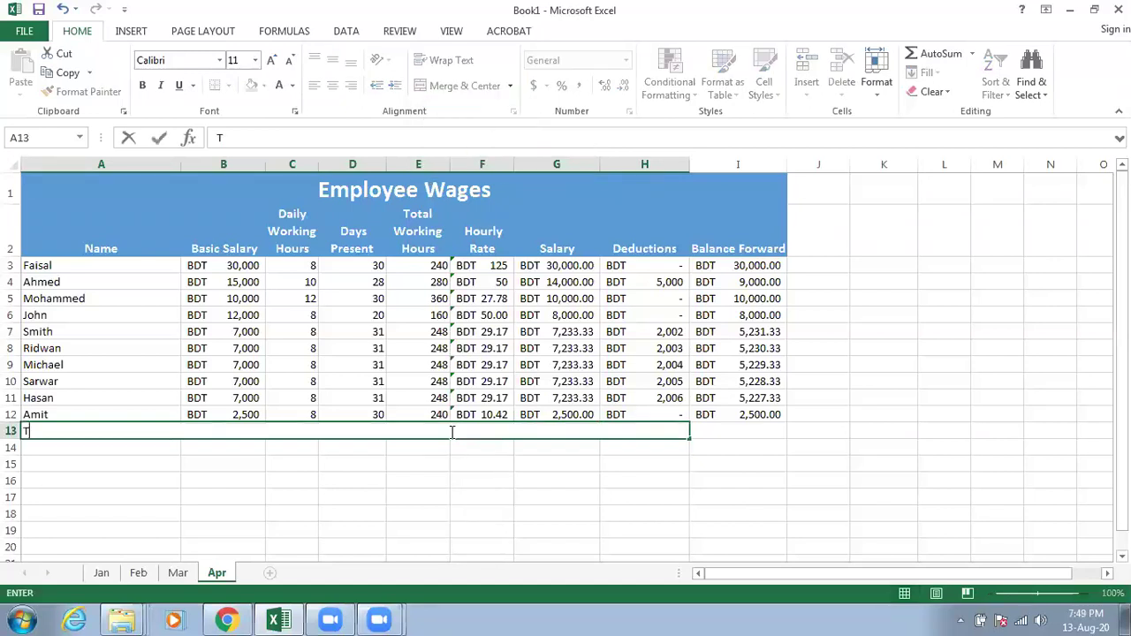
type("otal salary")
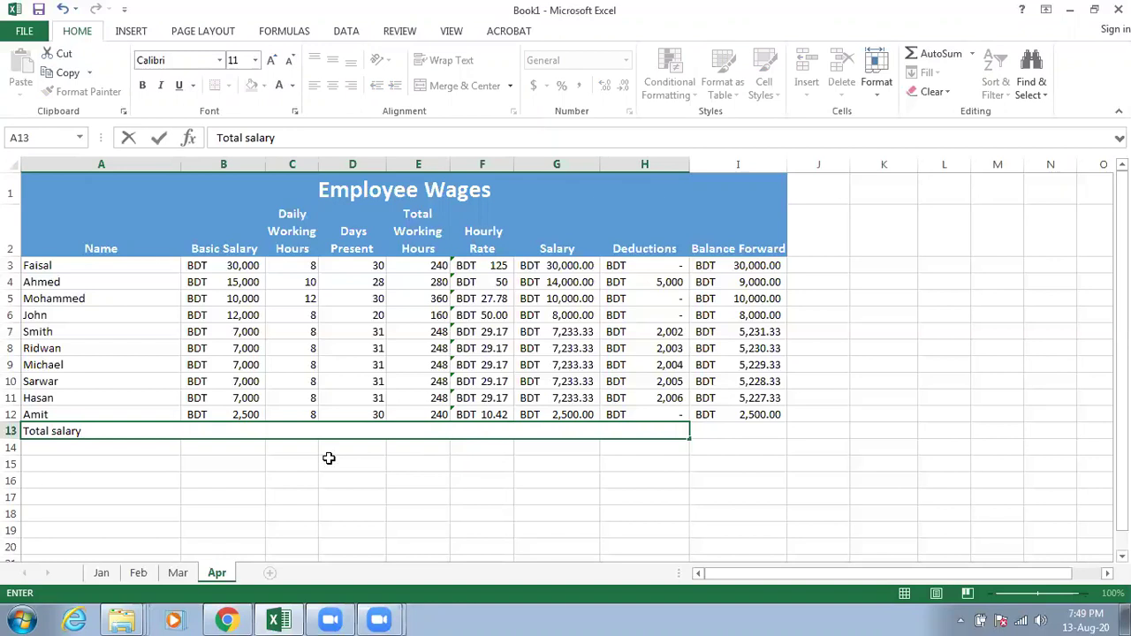
key("ctrl+Return")
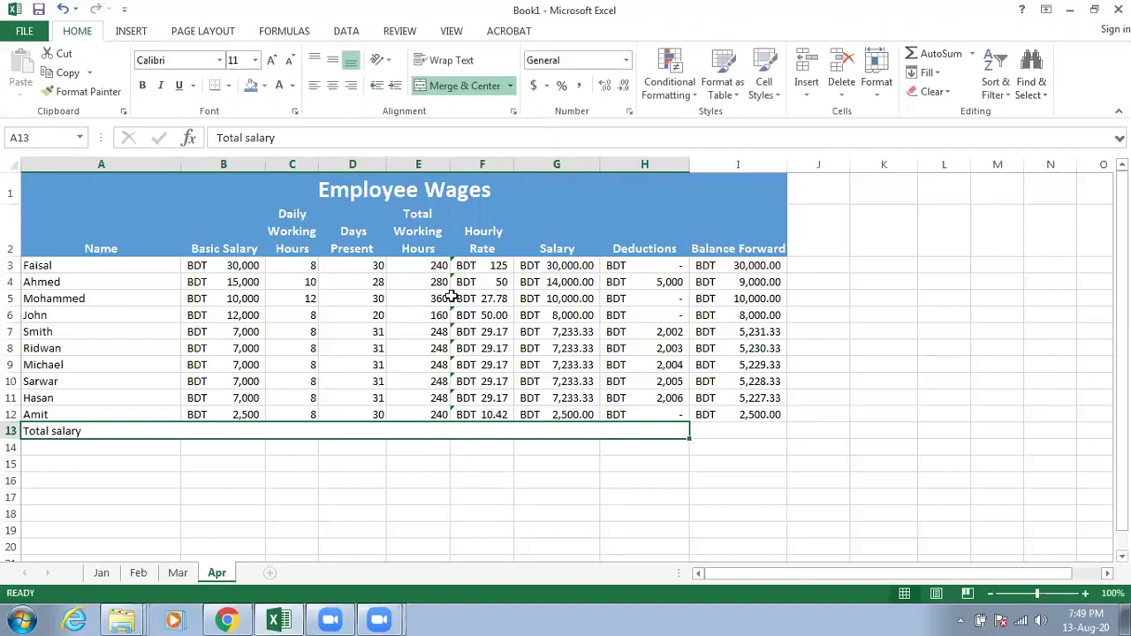
Step: Format the Total salary label as right-aligned, bold and 14 pt
left_click(351, 86)
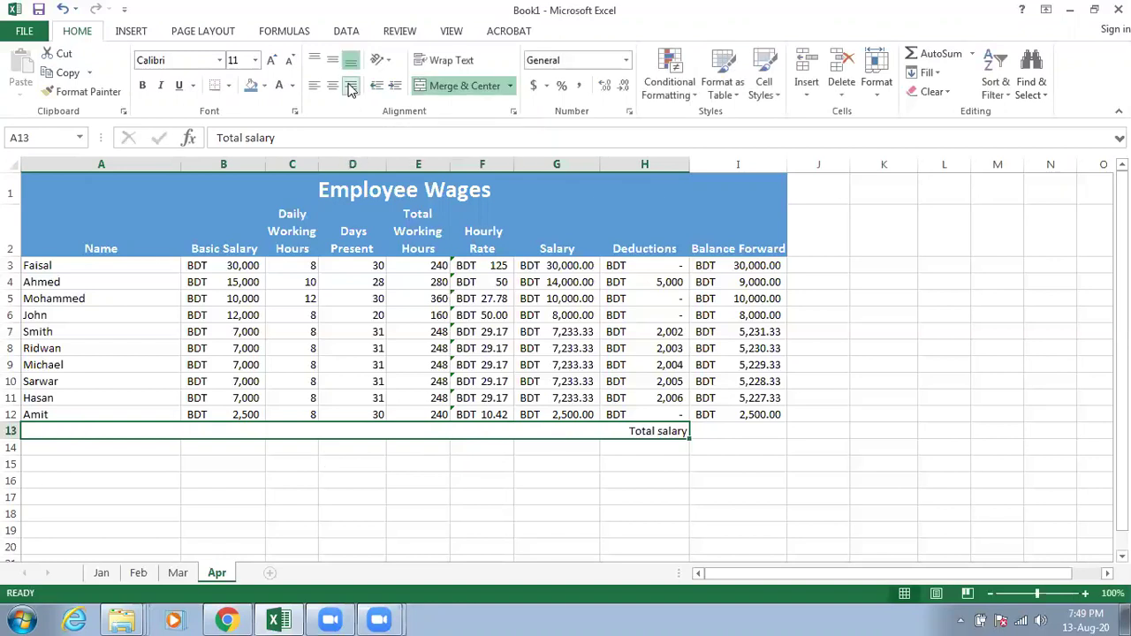
left_click(144, 85)
left_click(255, 60)
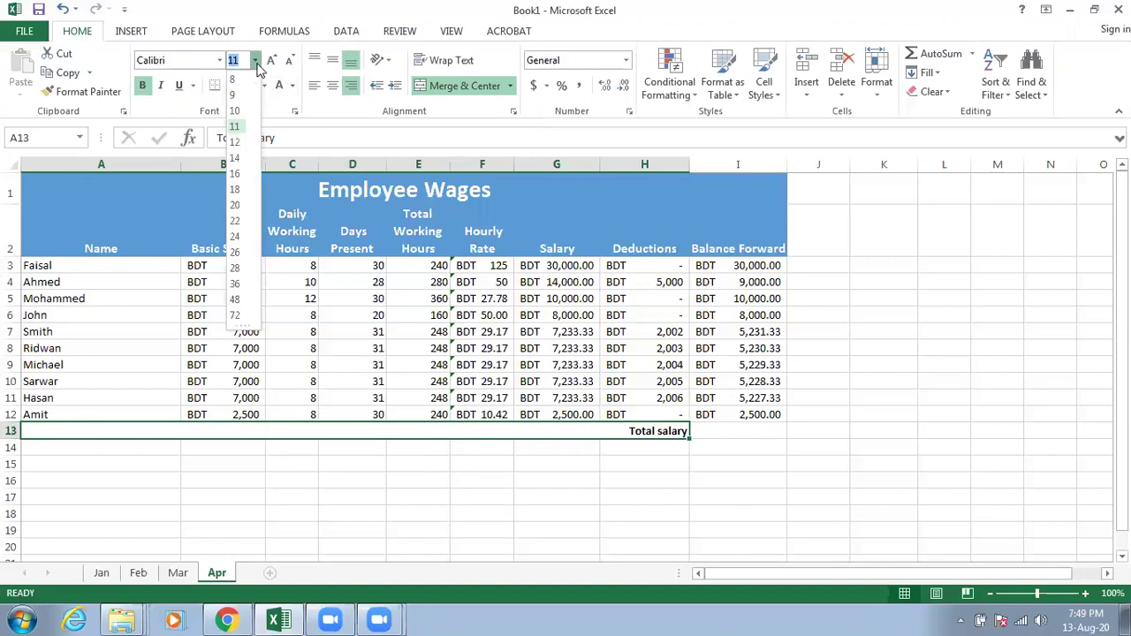
left_click(235, 160)
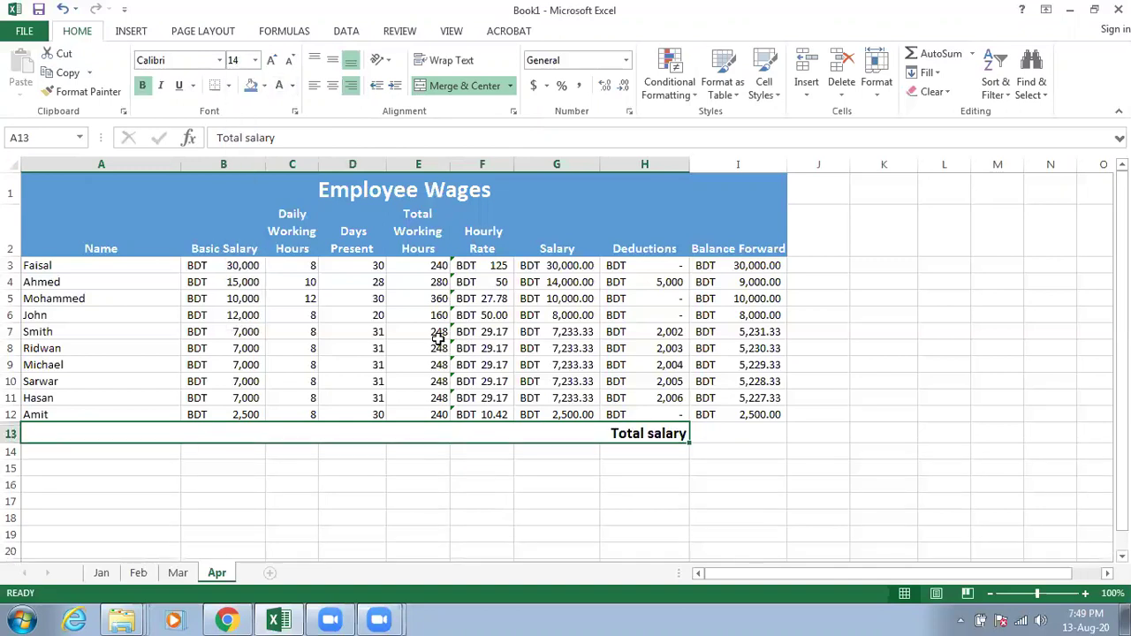
Step: Total the Balance Forward values I3:I12 in cell I13 with AutoSum, beside the Total salary label
left_click(727, 432)
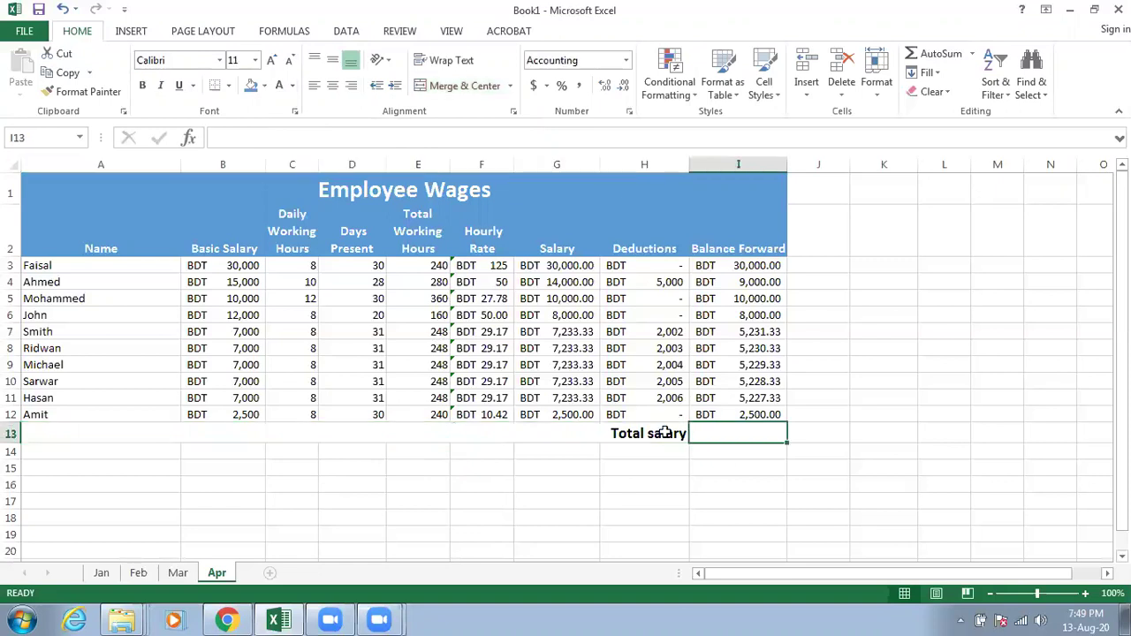
left_click(687, 436)
left_click(701, 434)
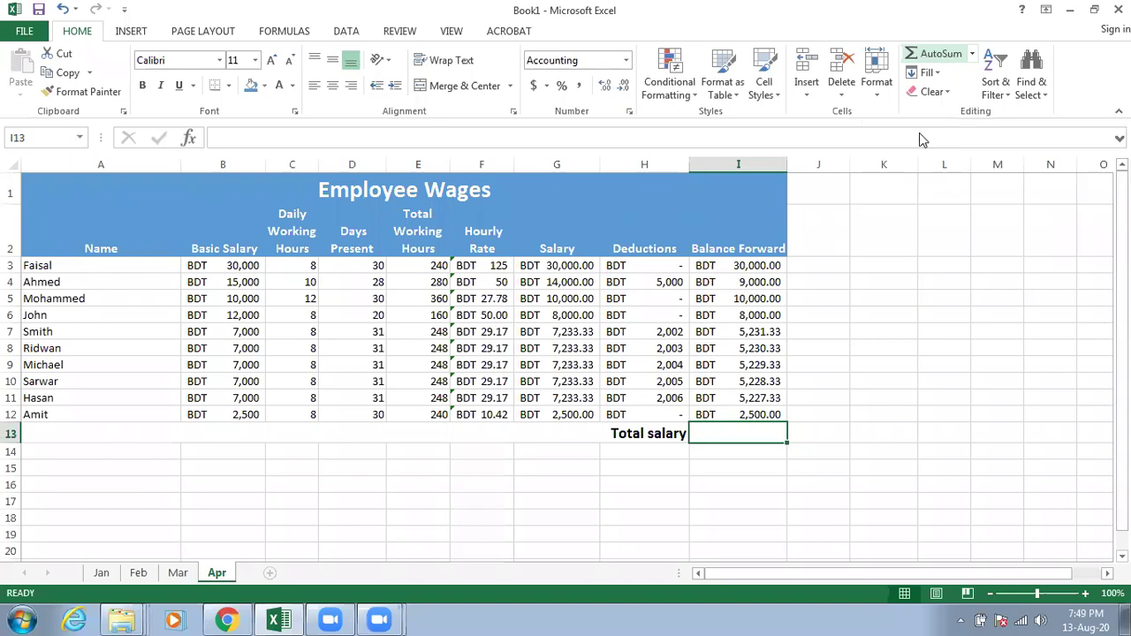
left_click(948, 55)
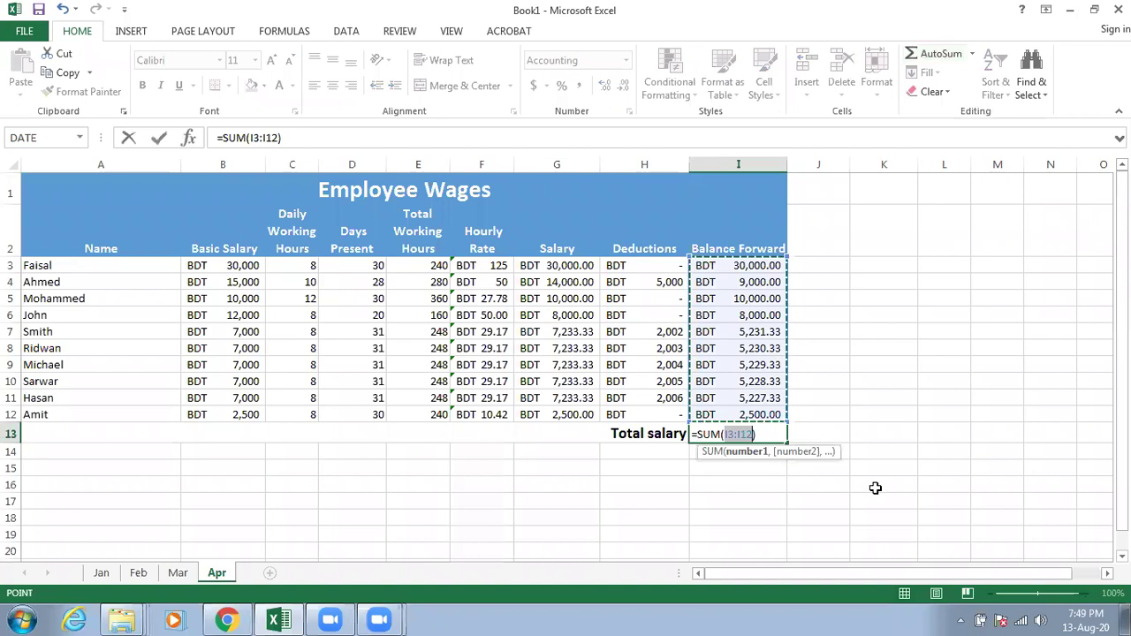
key("Return")
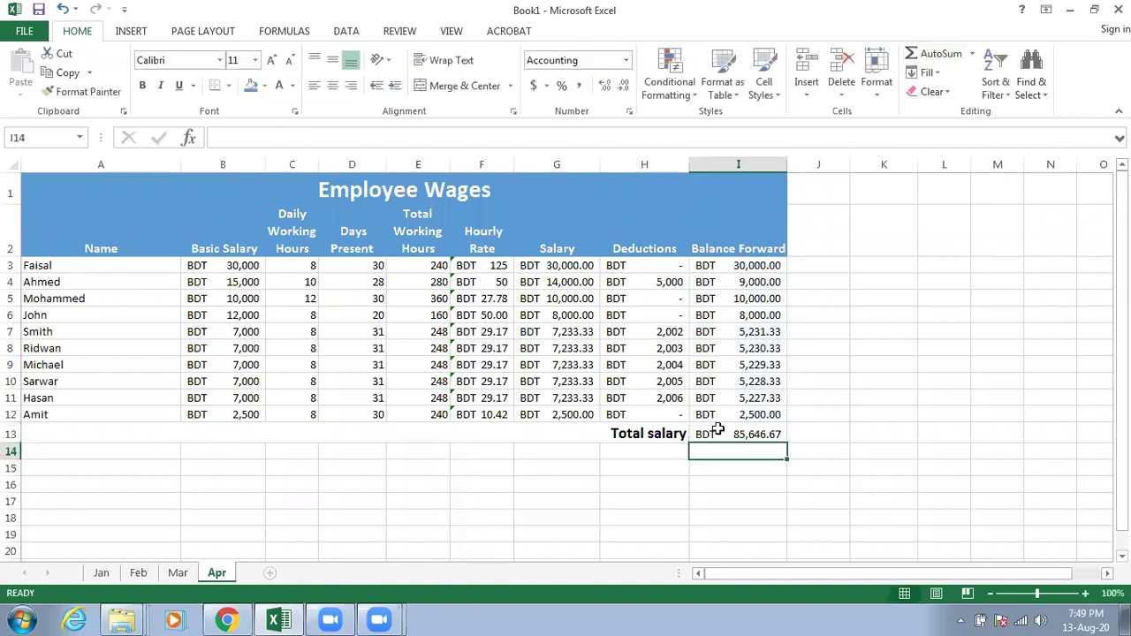
Step: Make the total salary amount in I13 bold
key("Up")
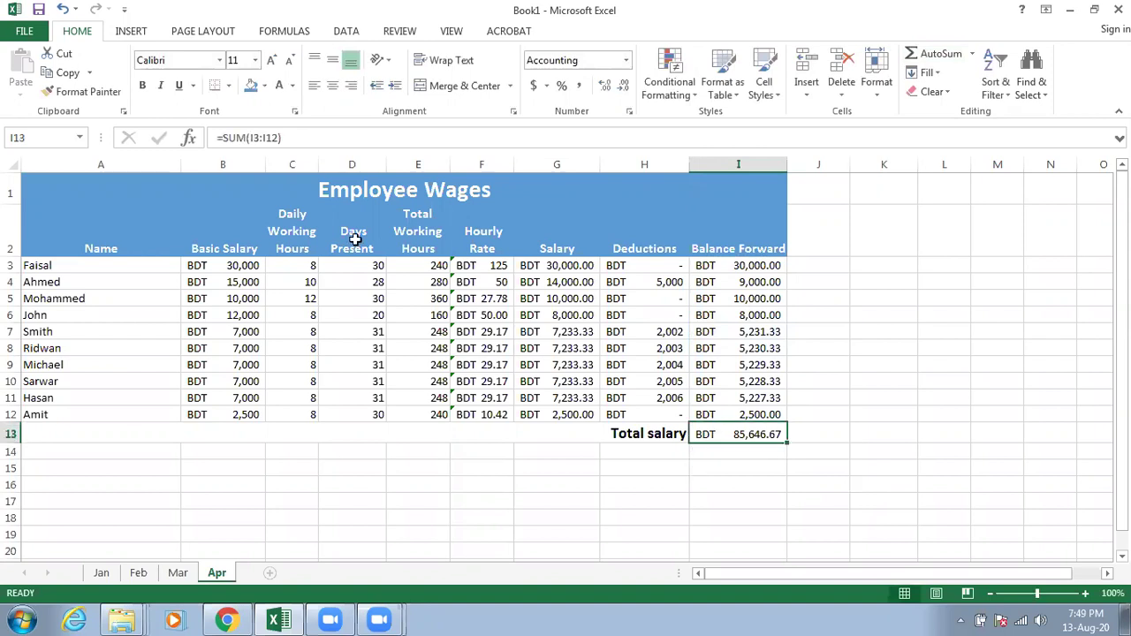
left_click(142, 86)
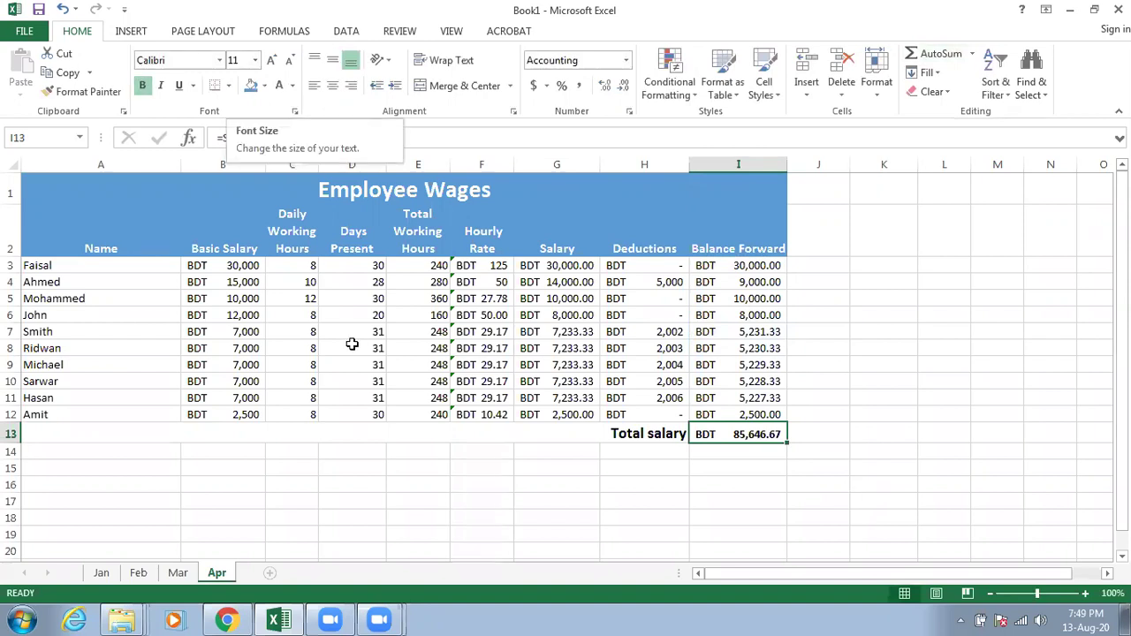
left_click(704, 468)
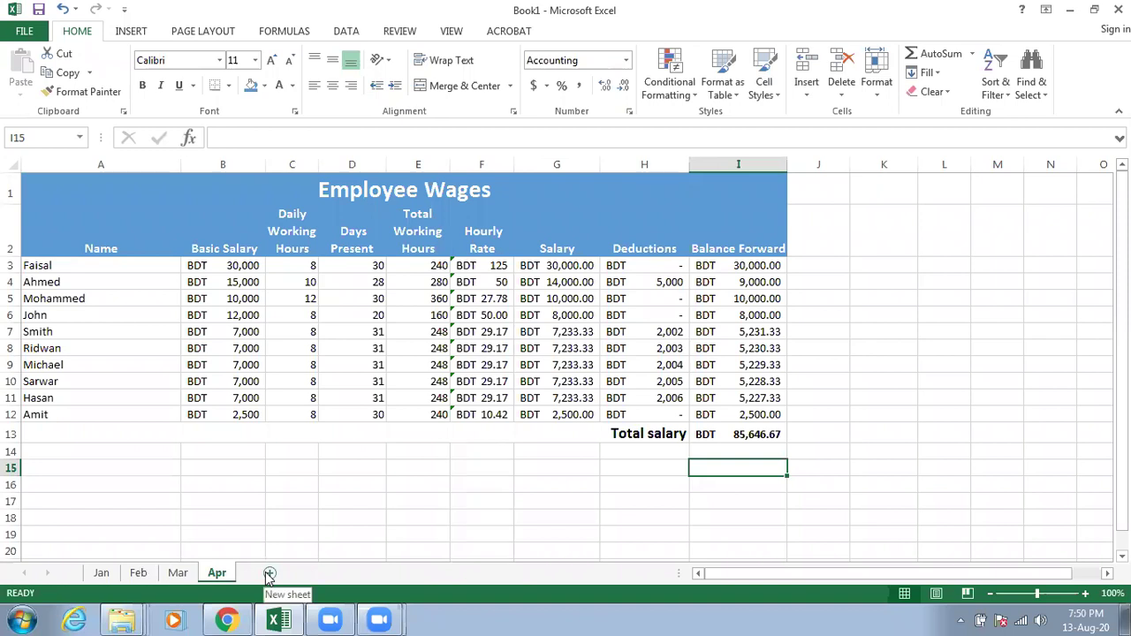
Step: Apply dark orange, medium solid outline and inside borders to the whole wages table A1:I13
left_click_drag(51, 232, 434, 319)
left_click(34, 183)
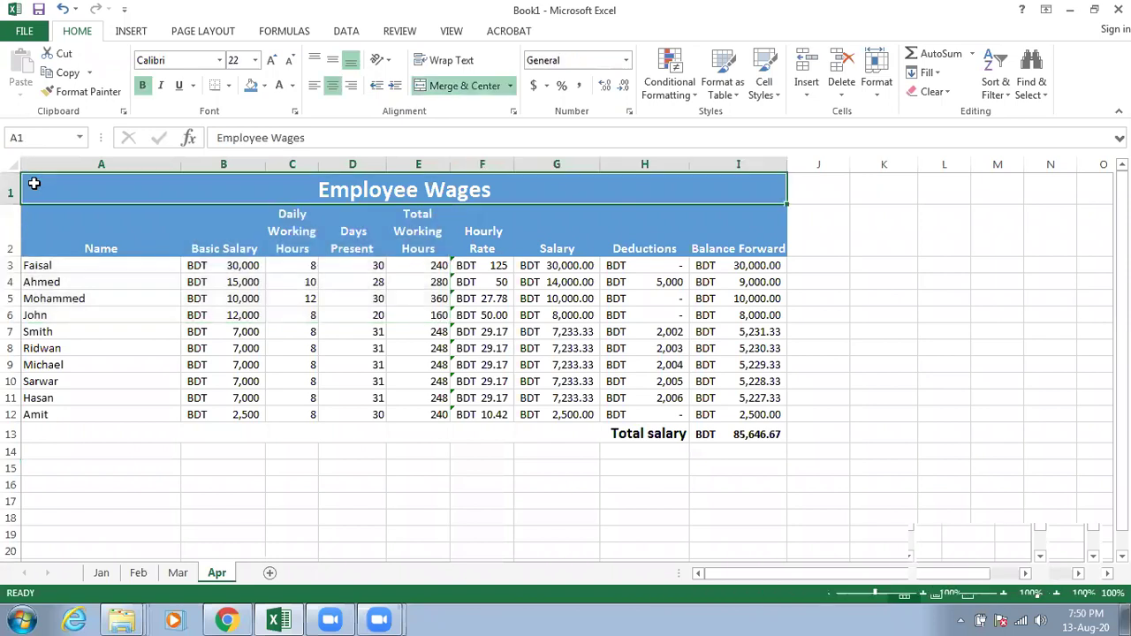
left_click(717, 427, "shift")
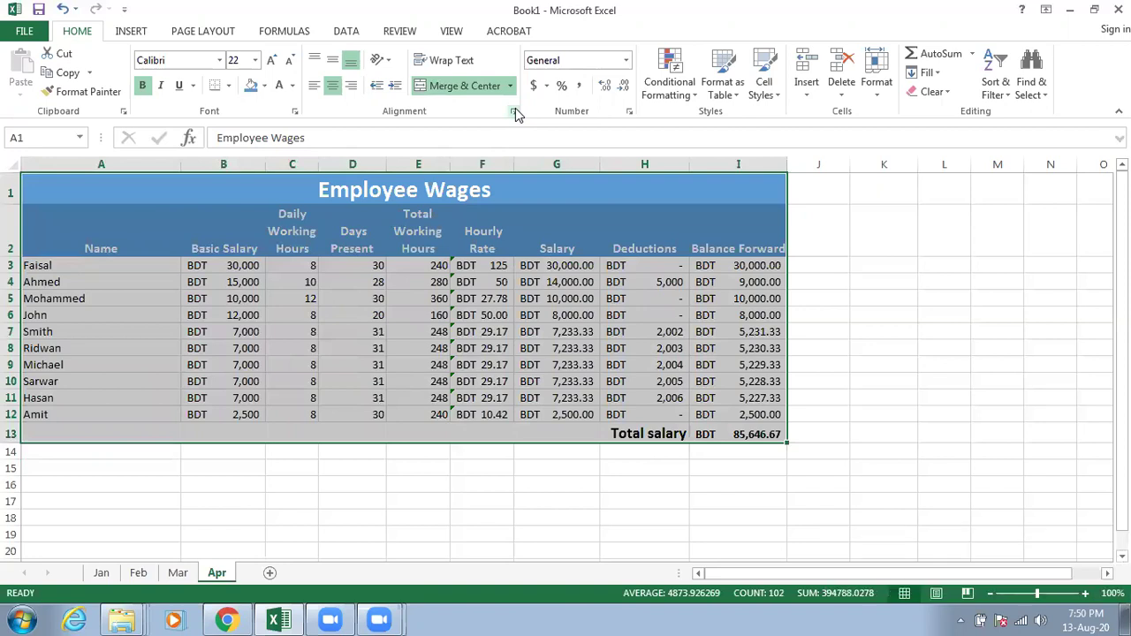
left_click(514, 111)
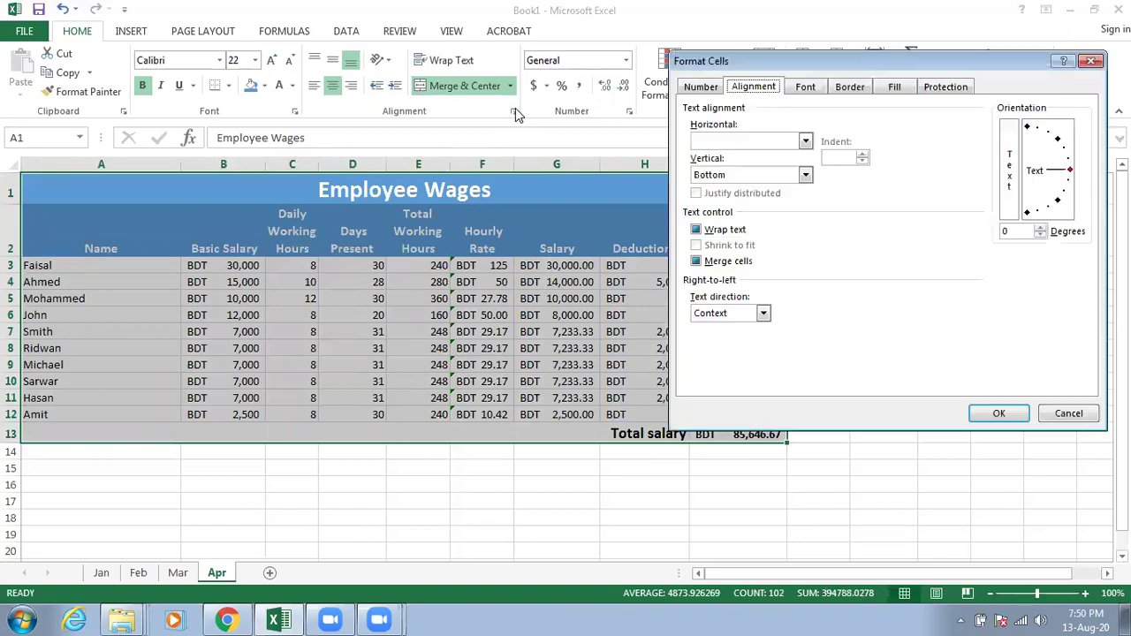
left_click(850, 88)
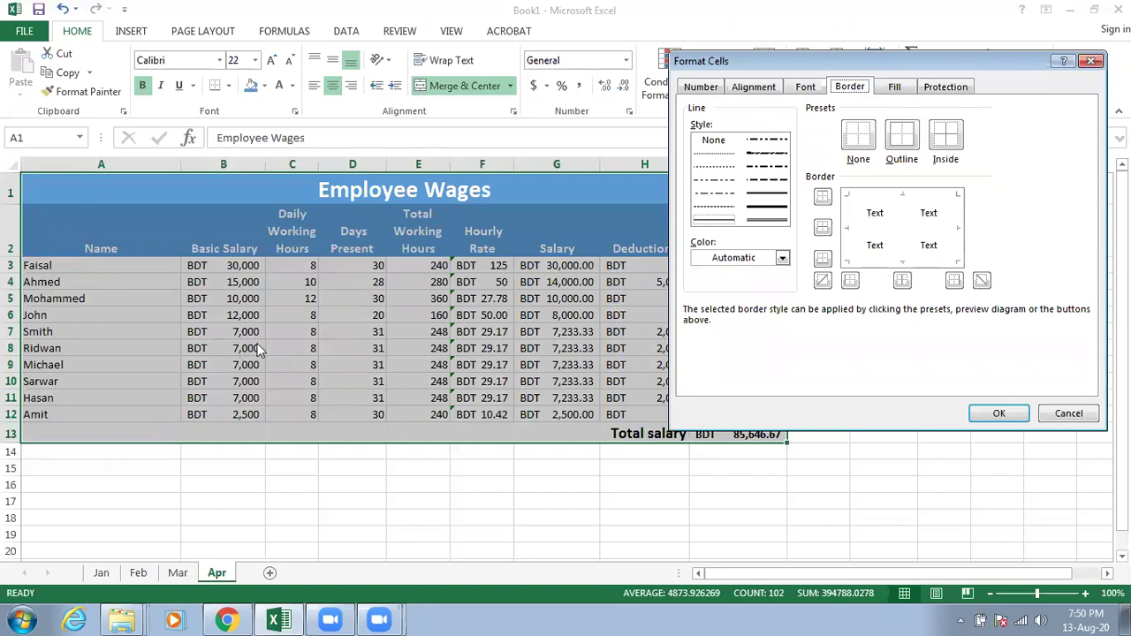
left_click(782, 259)
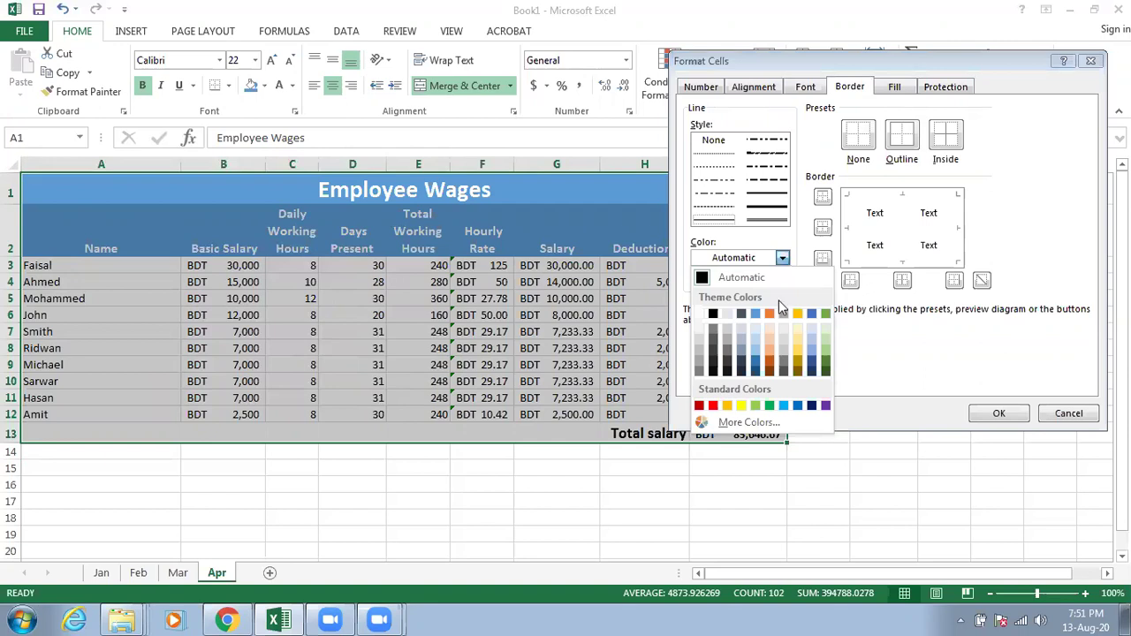
left_click(770, 363)
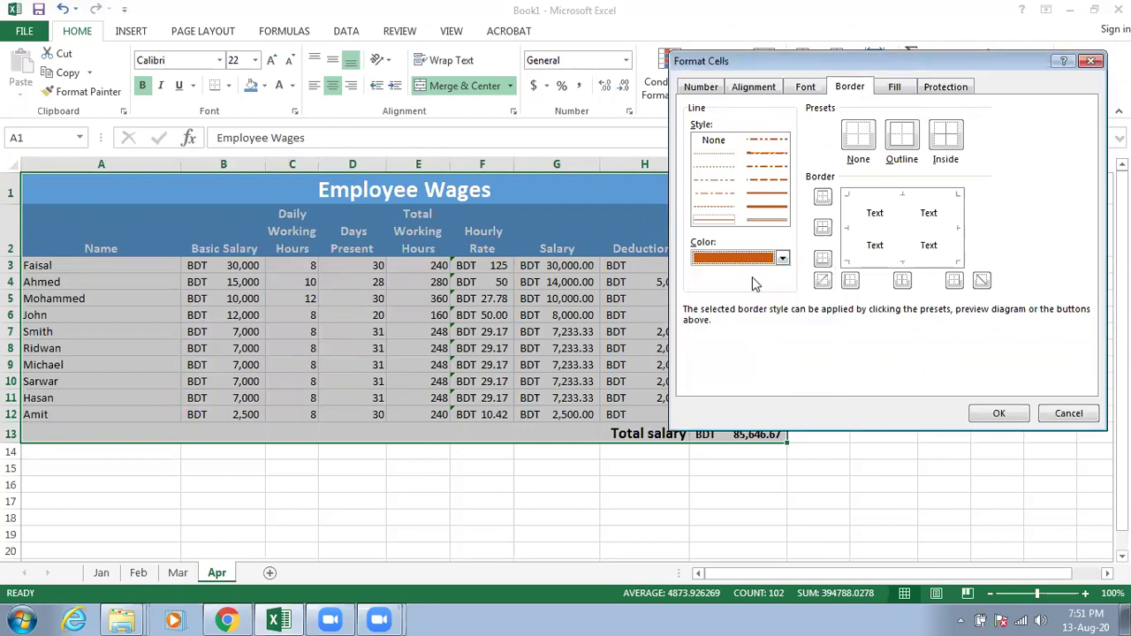
left_click(760, 198)
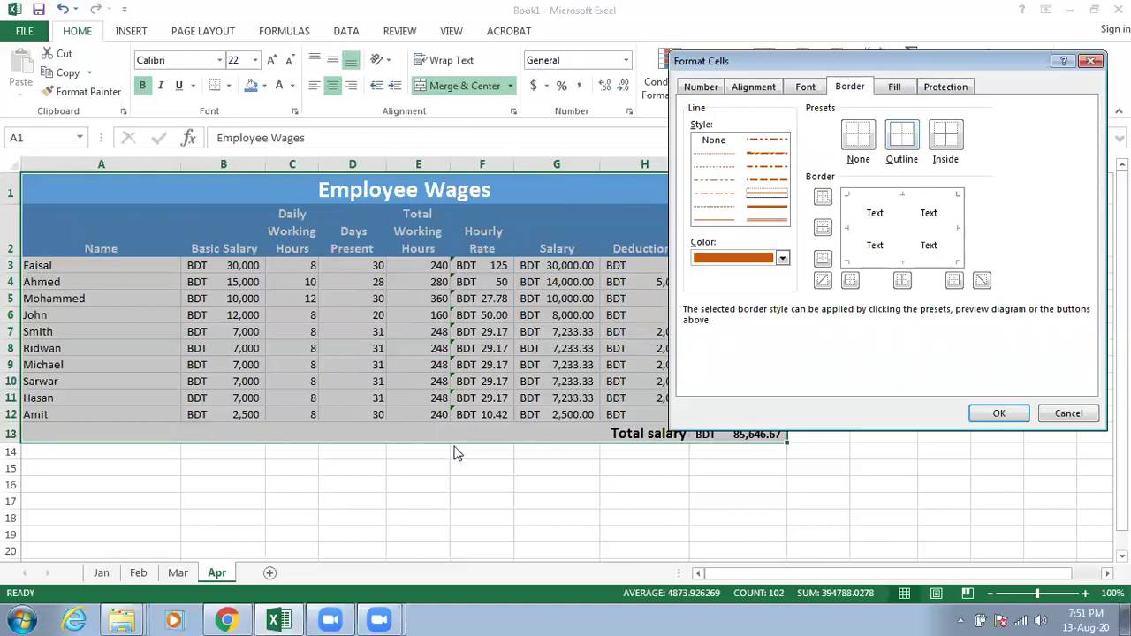
left_click(901, 140)
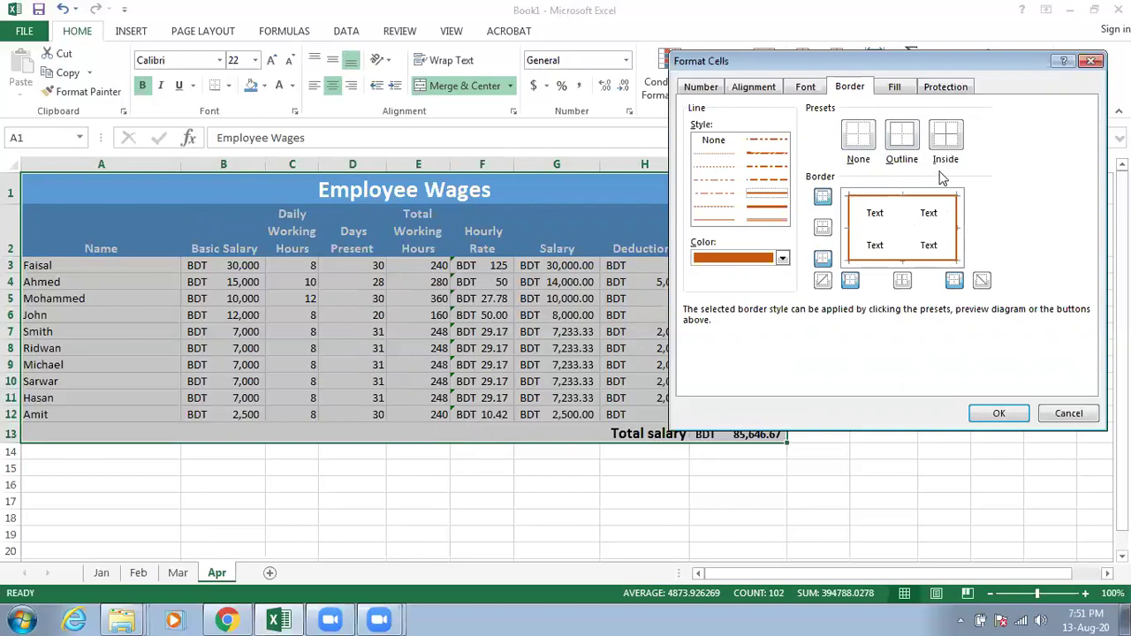
left_click(944, 141)
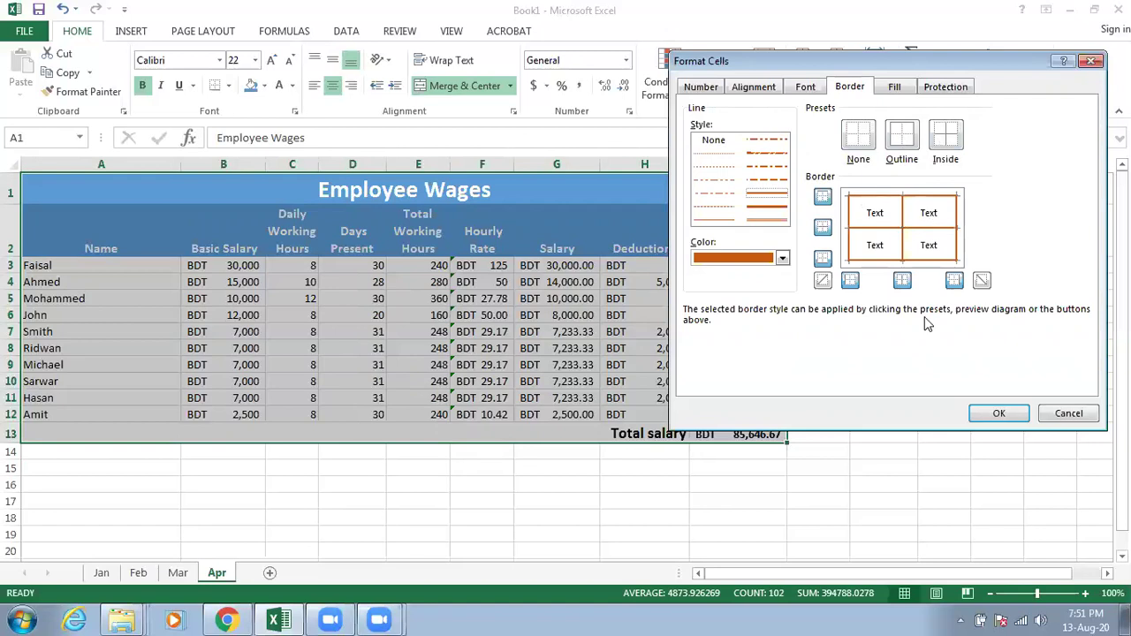
left_click(983, 406)
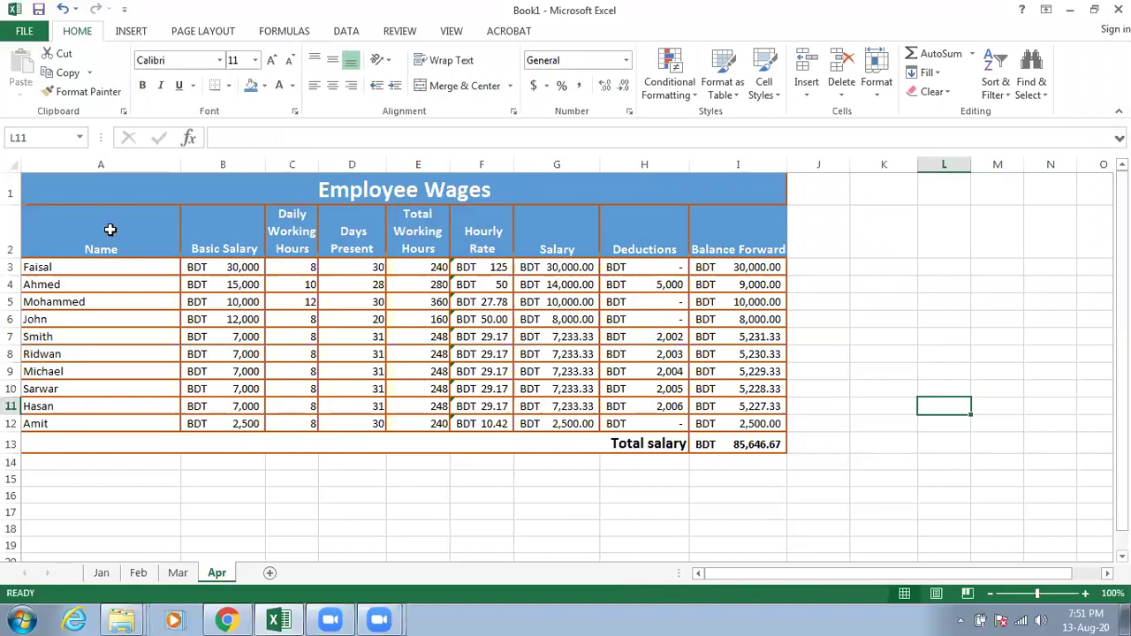
Step: Remove all borders from the column header row A2:I2
left_click_drag(110, 229, 721, 224)
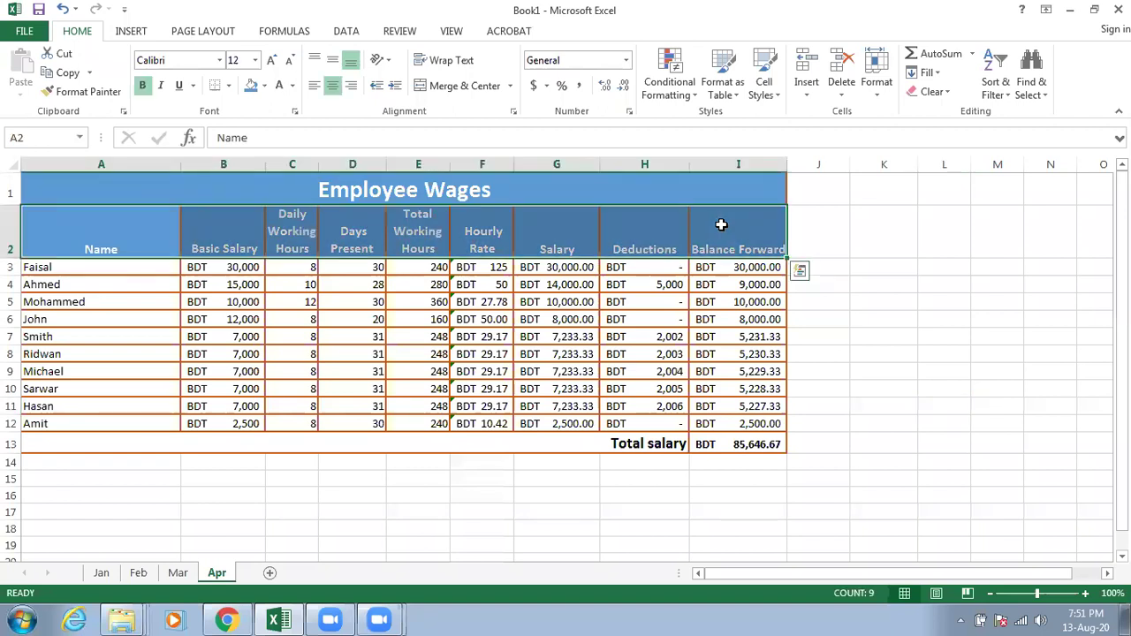
left_click(513, 112)
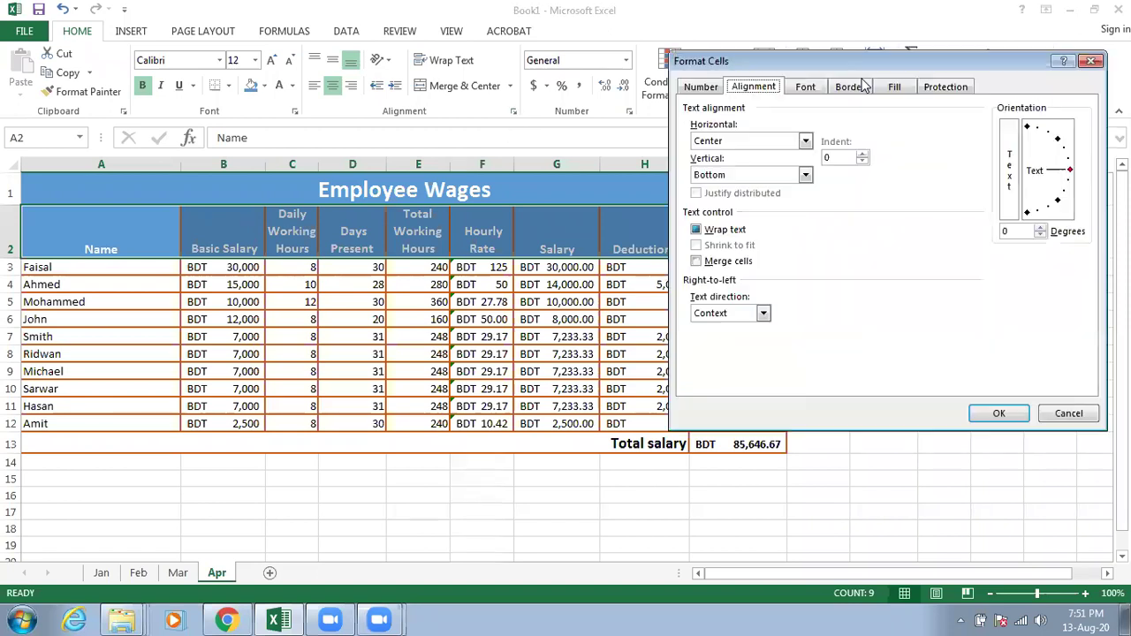
left_click(851, 87)
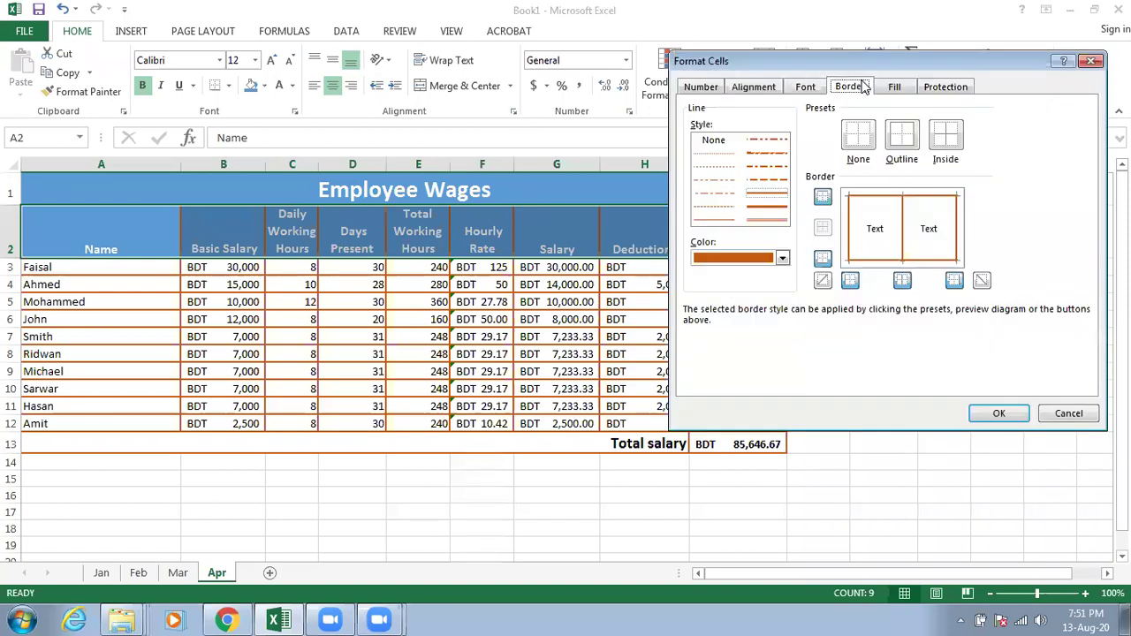
left_click(871, 141)
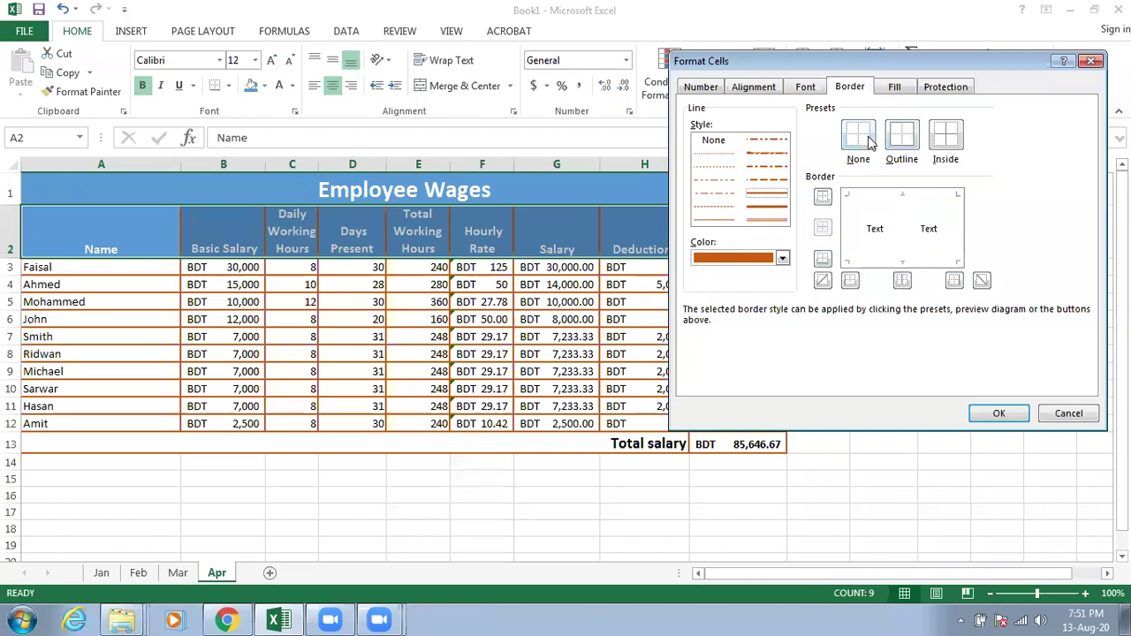
left_click(1001, 413)
left_click(1003, 407)
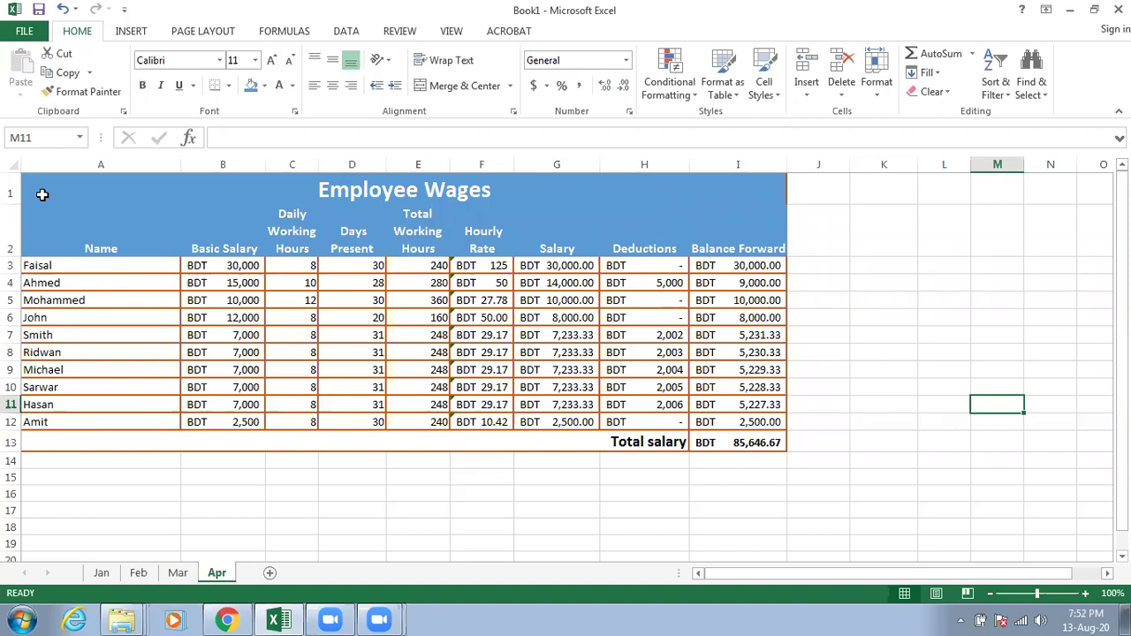
Step: Clear every border from the whole wages table A1:I13
left_click_drag(42, 195, 695, 444)
left_click(514, 111)
left_click(850, 87)
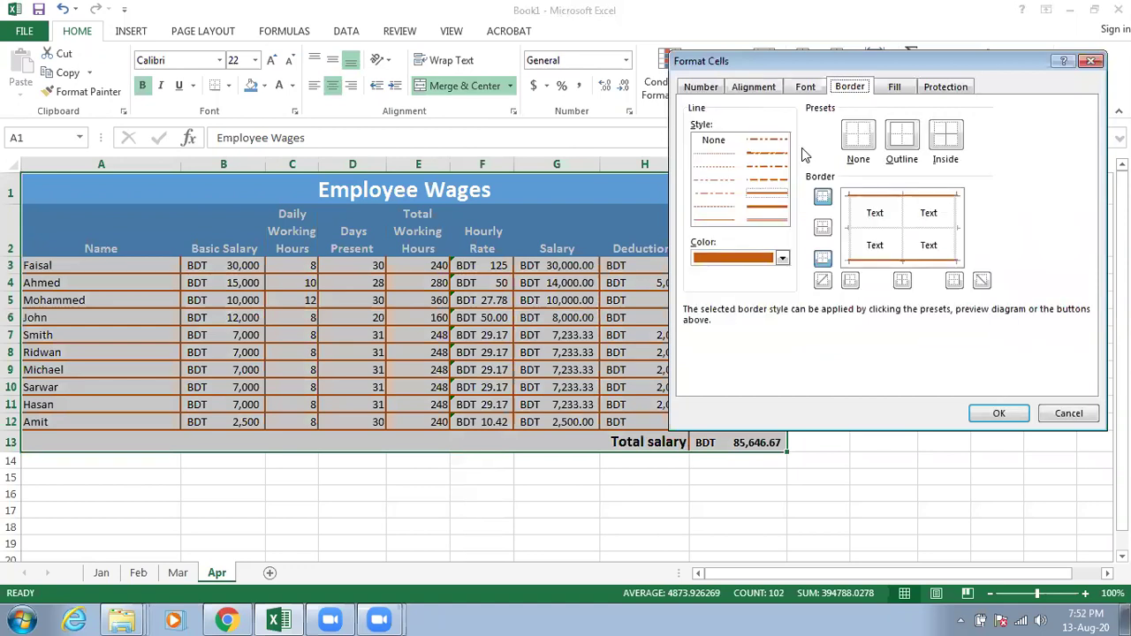
left_click(1000, 413)
left_click(997, 415)
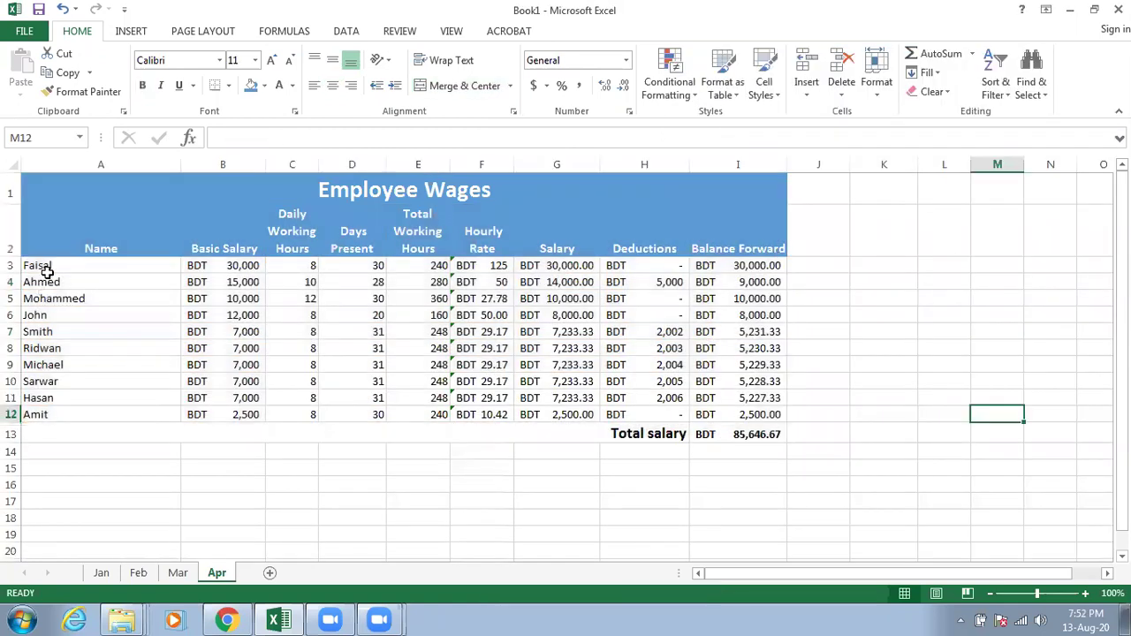
Step: Apply thin light gold outline and inside borders to the employee and total rows A3:I13
left_click_drag(47, 267, 724, 428)
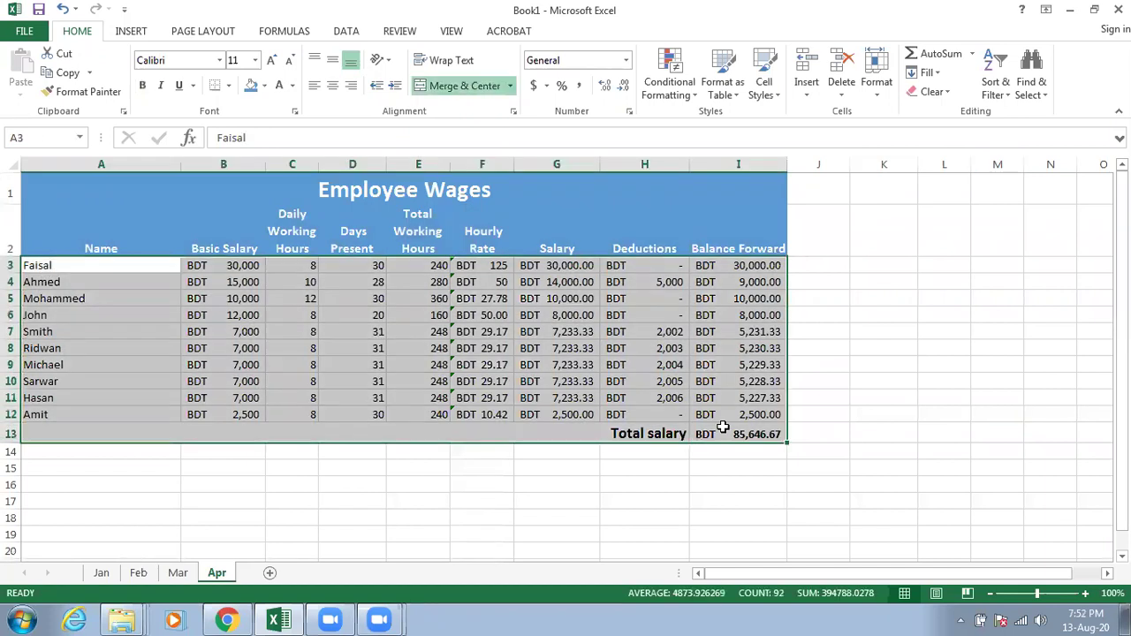
left_click(513, 112)
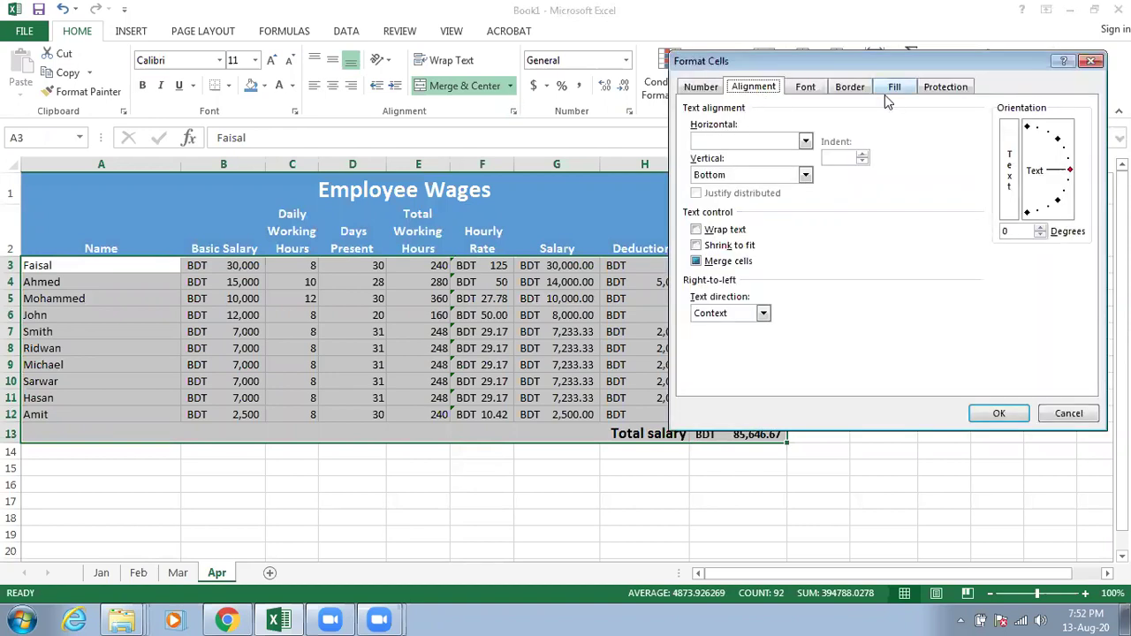
left_click(850, 87)
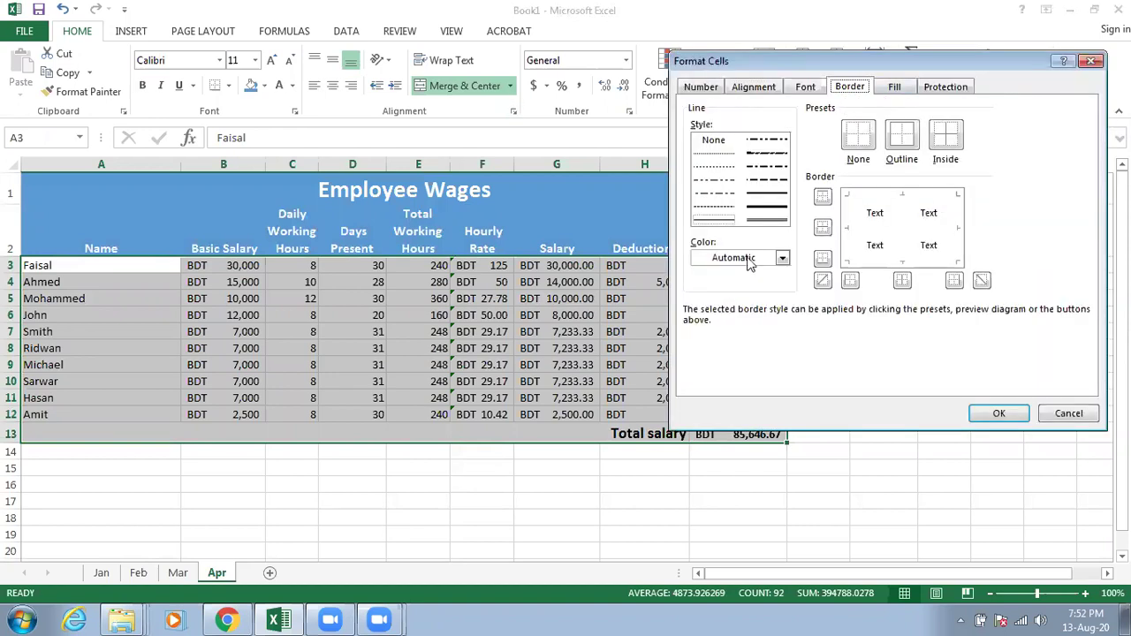
left_click(781, 258)
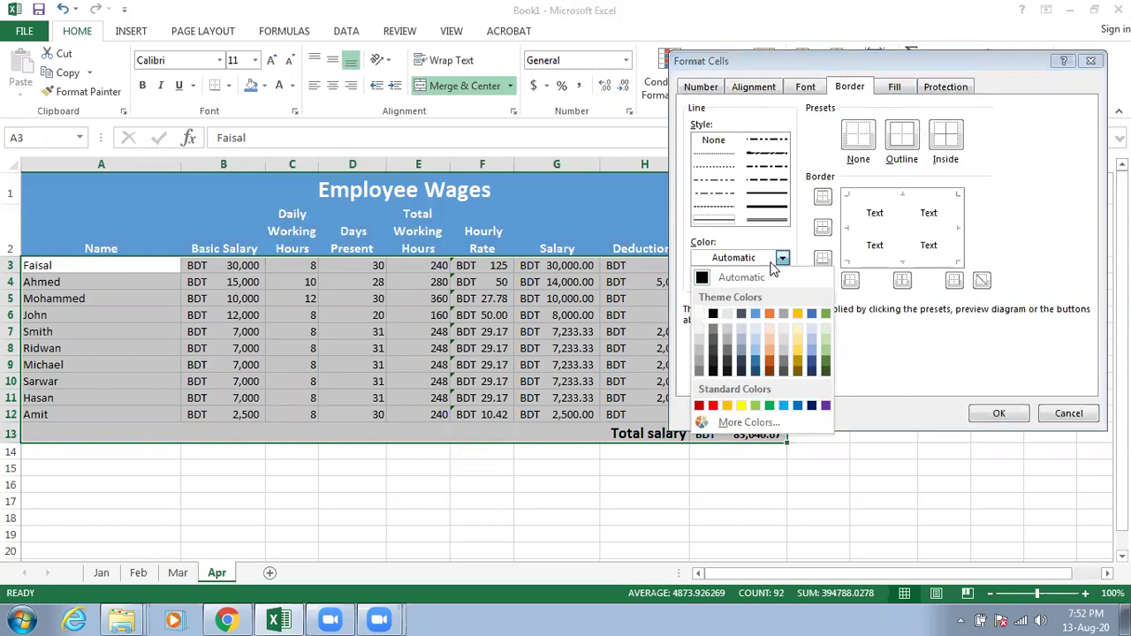
left_click(798, 357)
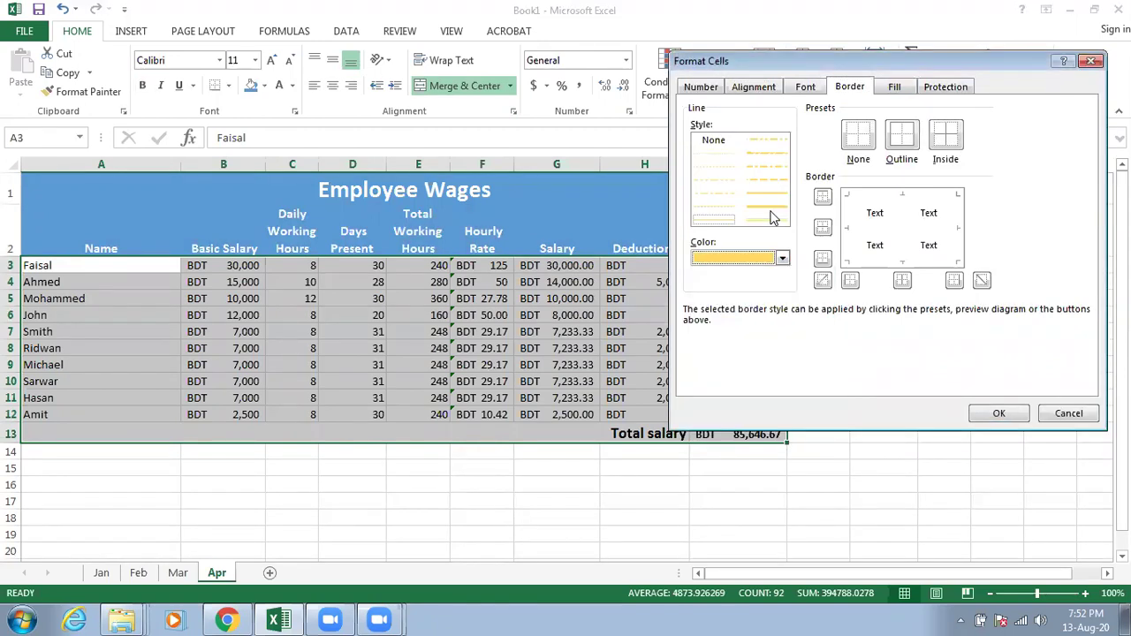
left_click(901, 149)
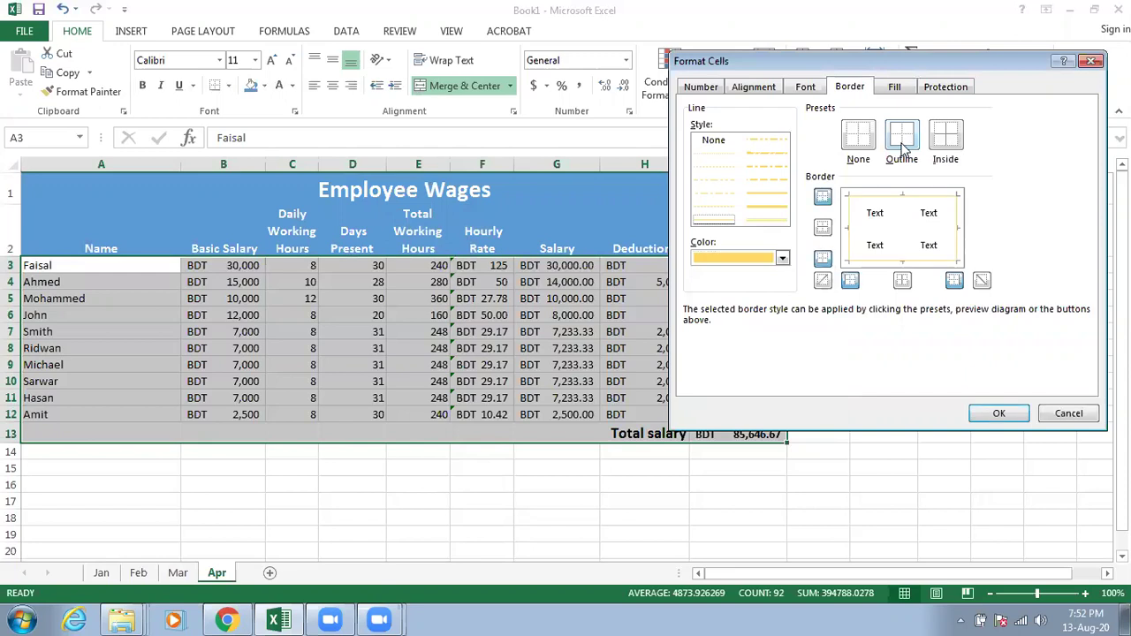
left_click(948, 138)
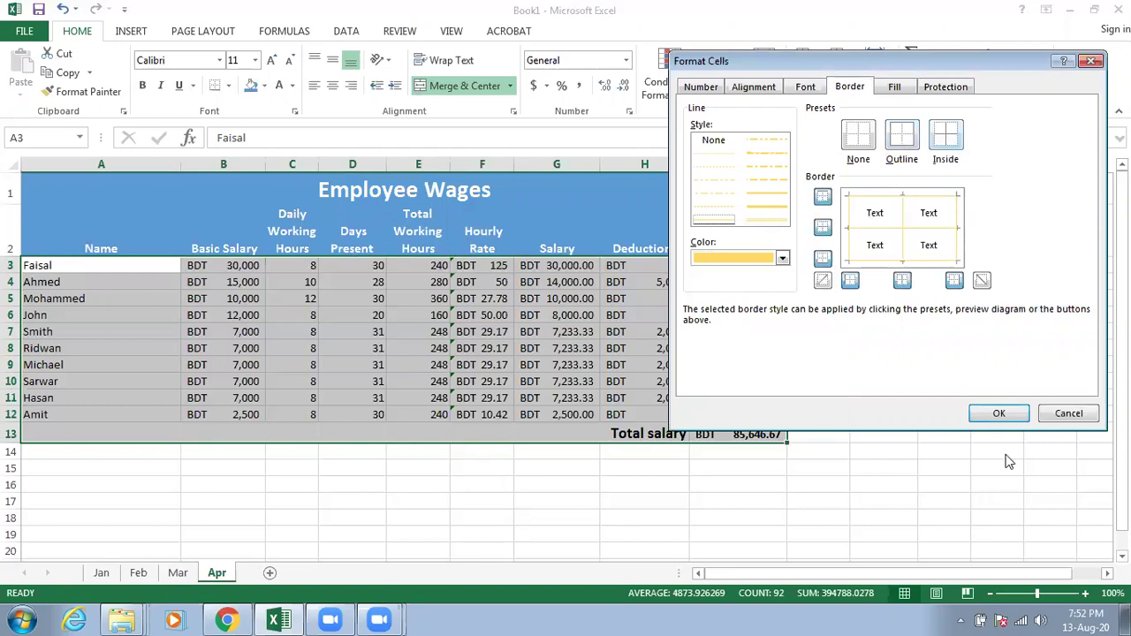
left_click(988, 412)
left_click(912, 428)
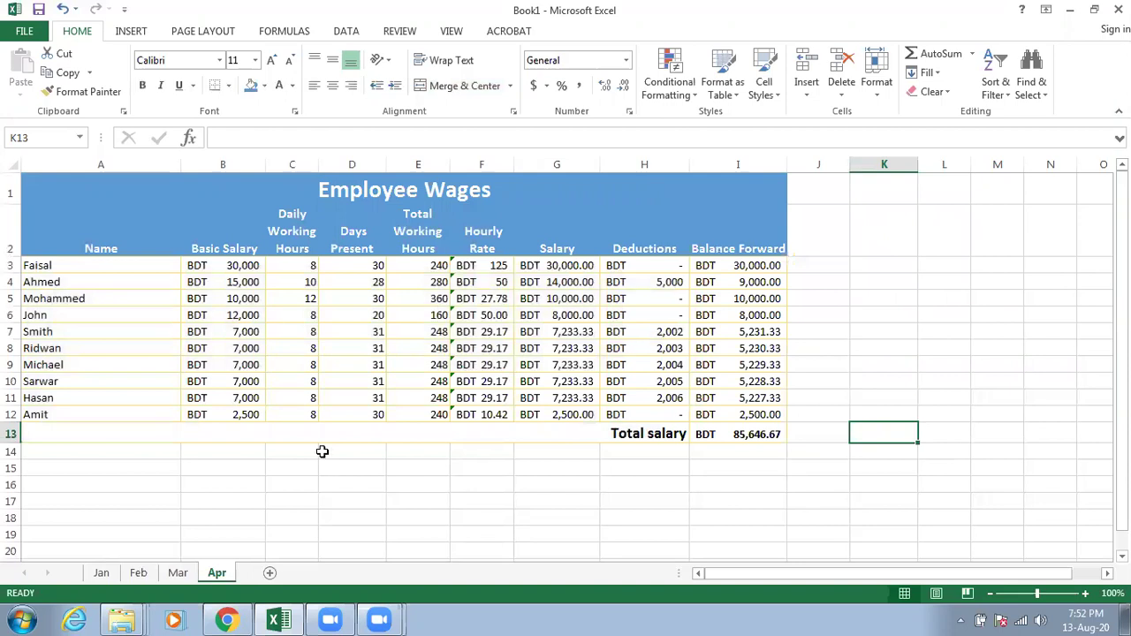
Step: Apply medium solid gold outline and inside borders to the total salary row A13:I13
left_click_drag(465, 434, 711, 434)
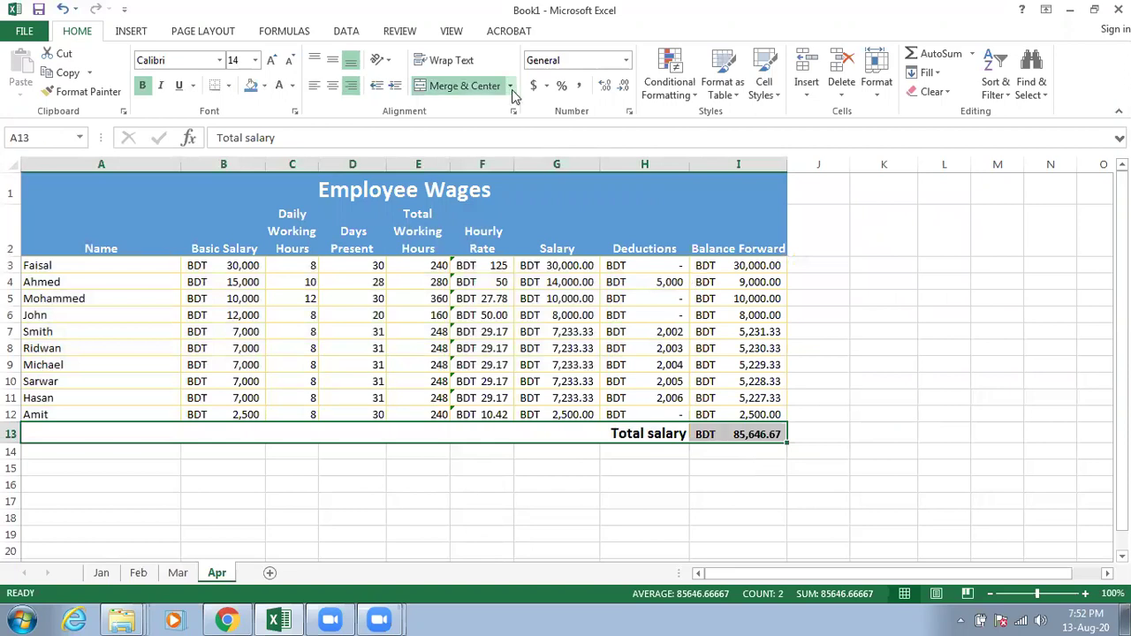
left_click(514, 111)
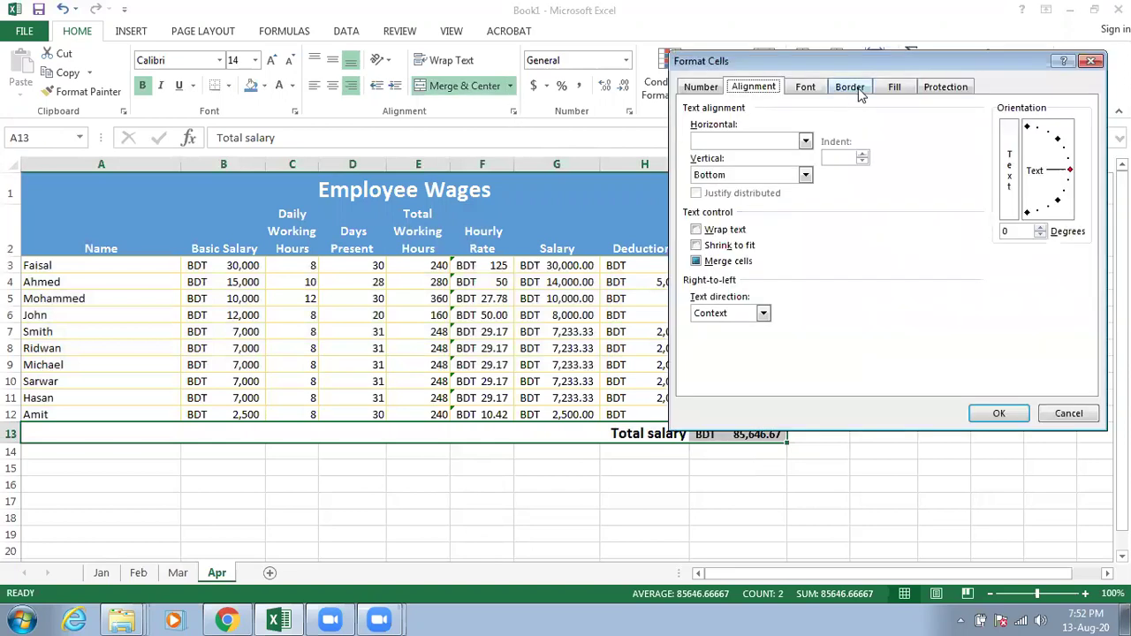
left_click(844, 94)
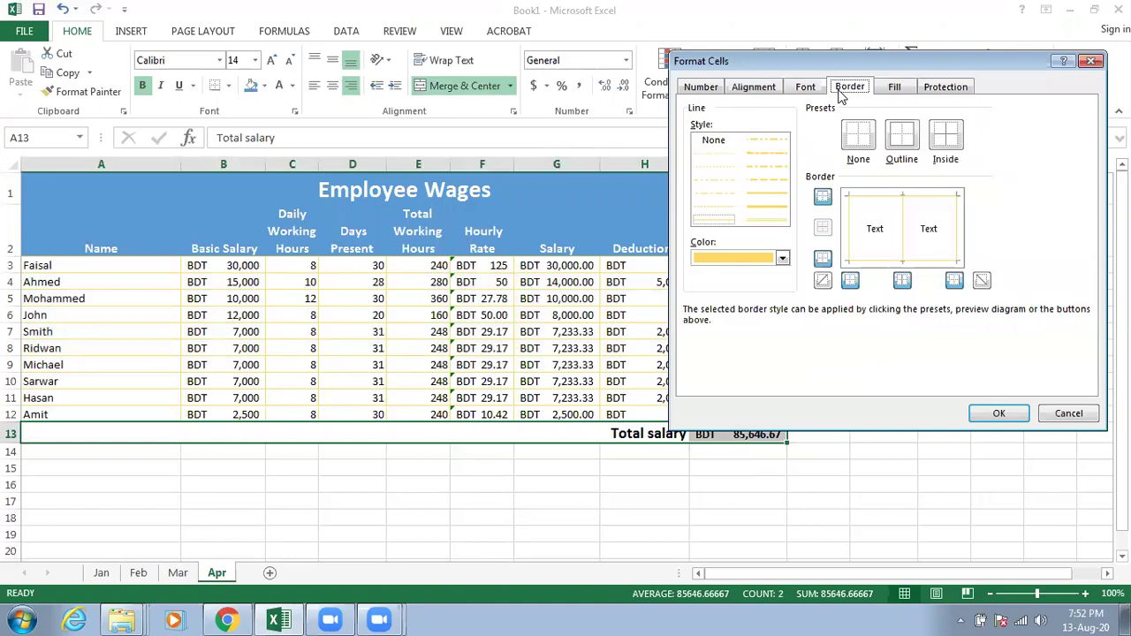
left_click(767, 196)
left_click(921, 142)
left_click(944, 143)
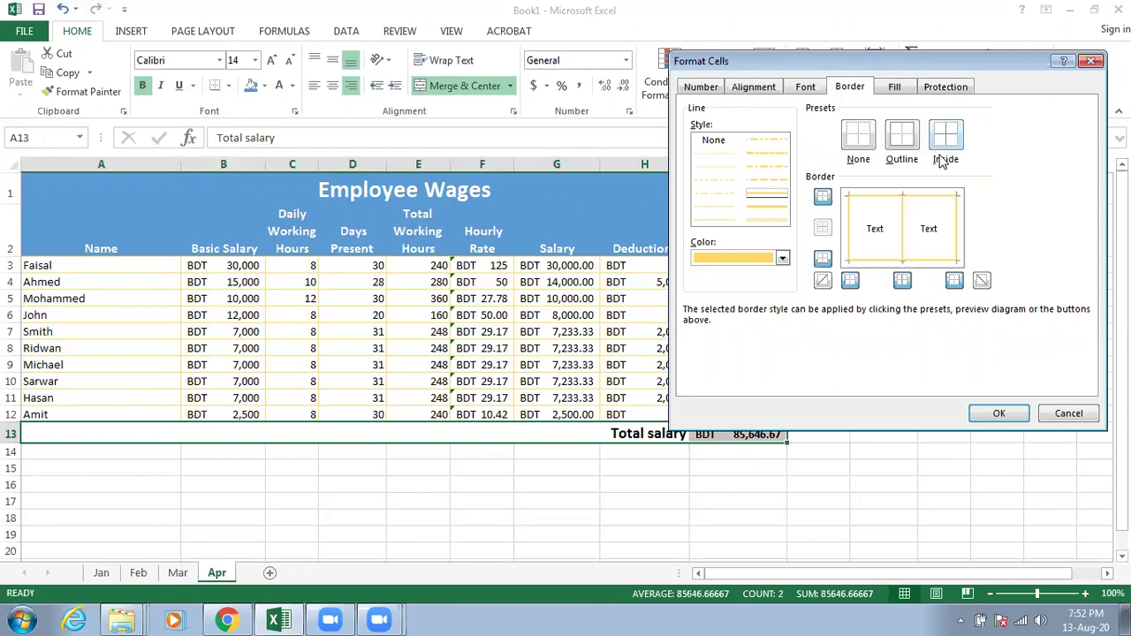
left_click(983, 418)
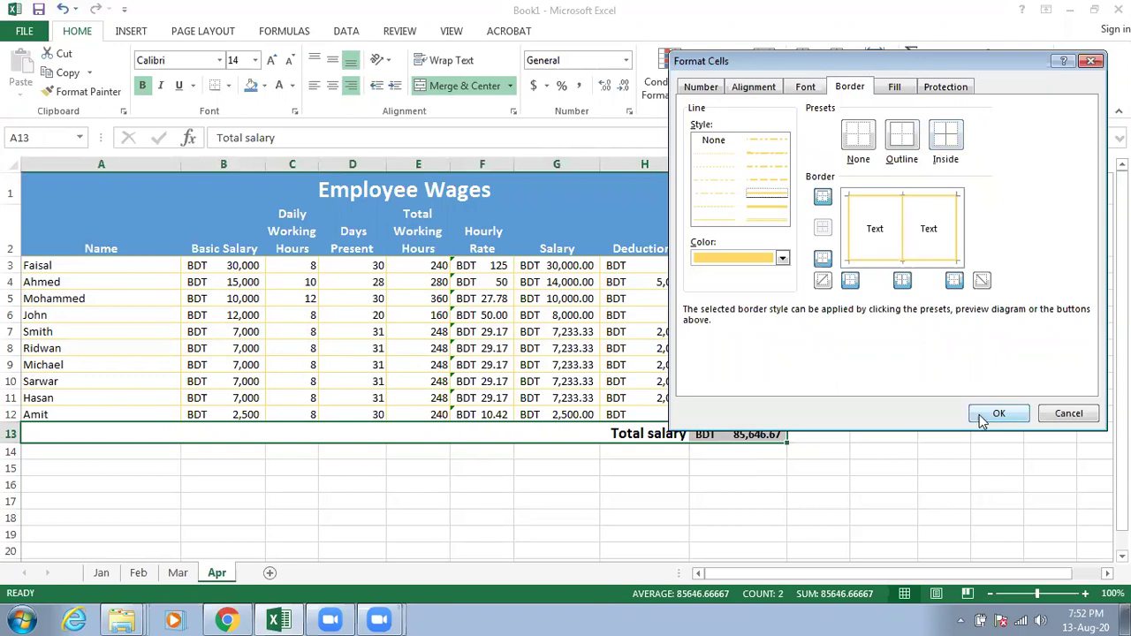
left_click(836, 455)
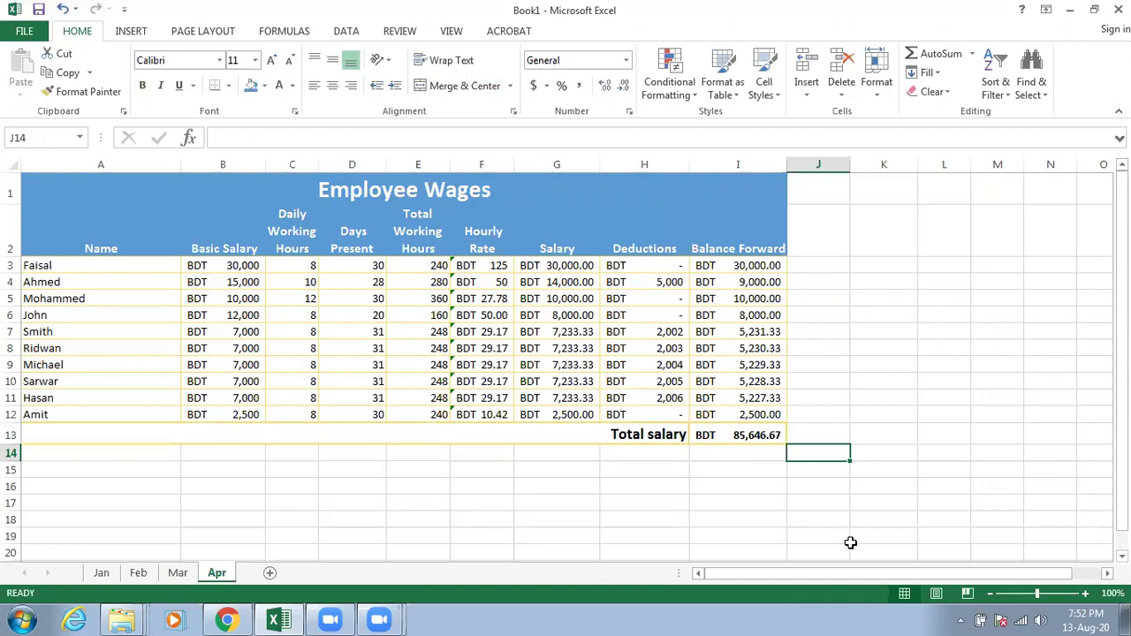
Step: Fill the total salary row A13:I13 with the header's blue and make its text white
left_click(487, 436)
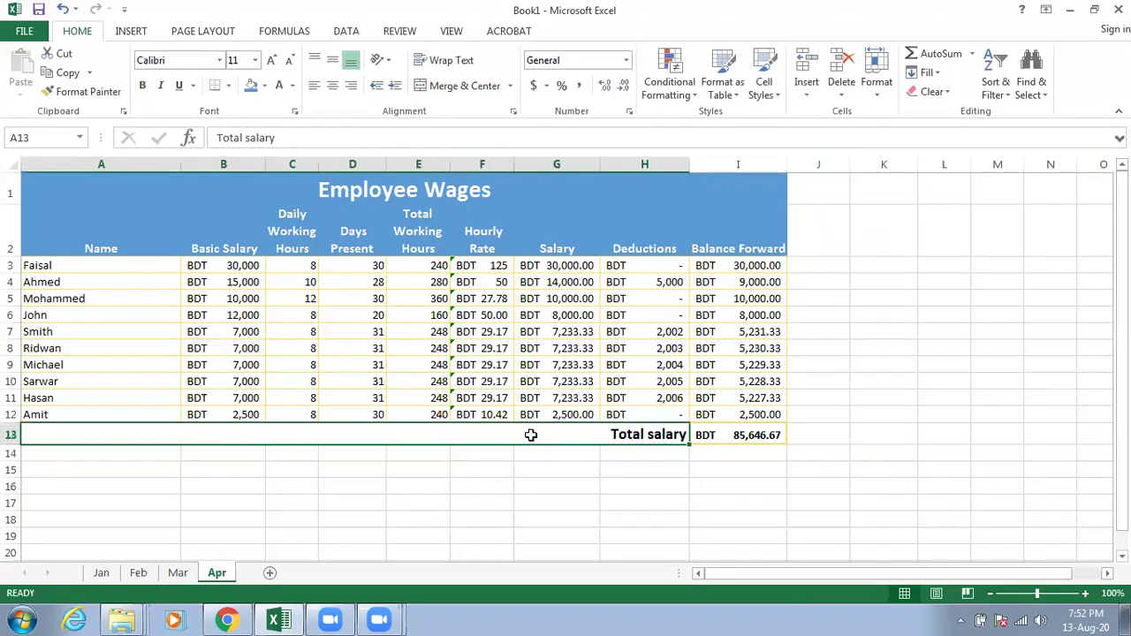
left_click(730, 435, "shift")
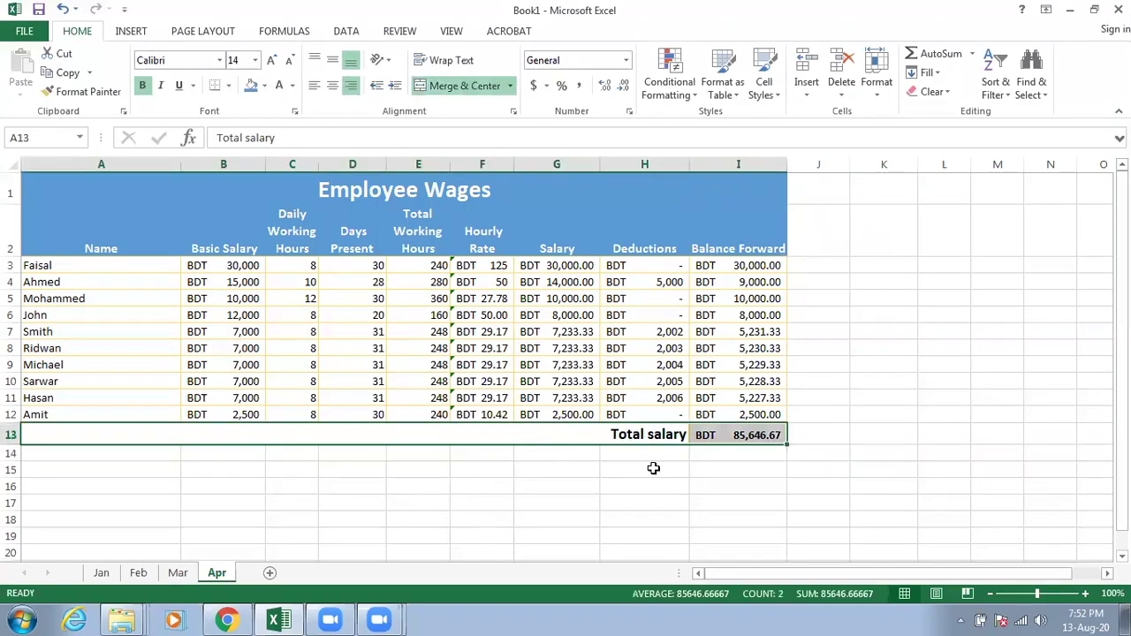
left_click(251, 87)
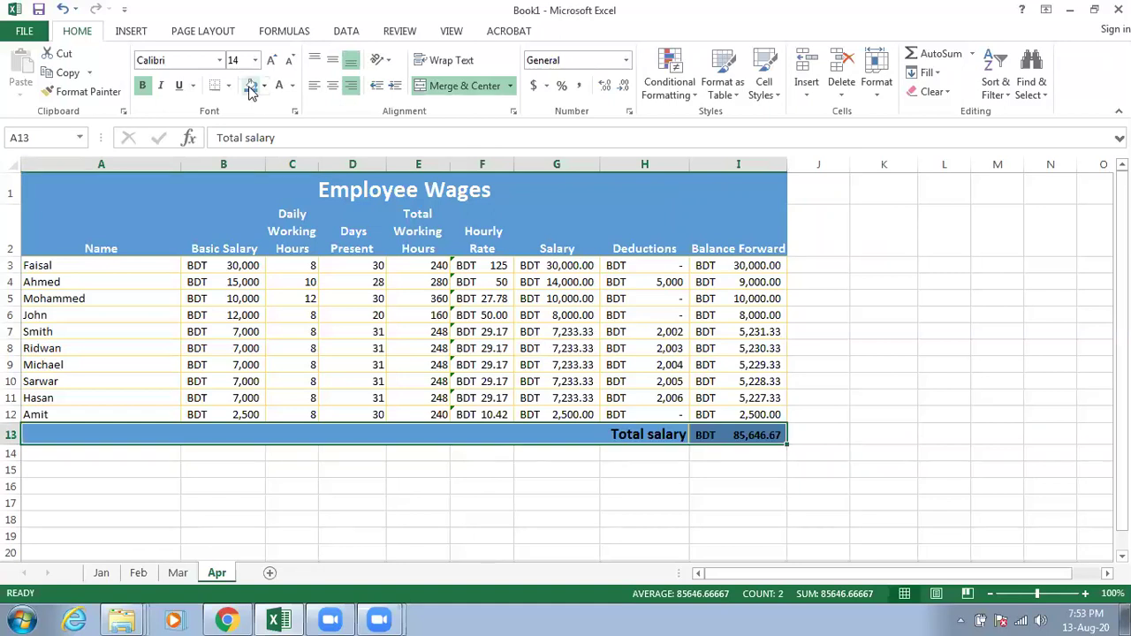
left_click(279, 85)
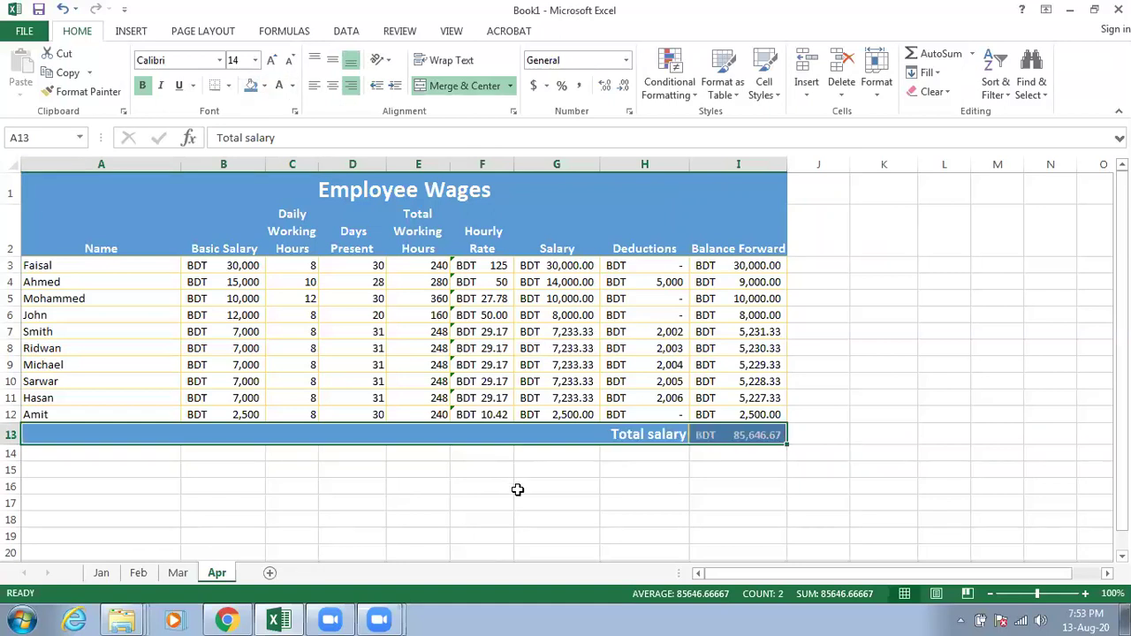
left_click(518, 490)
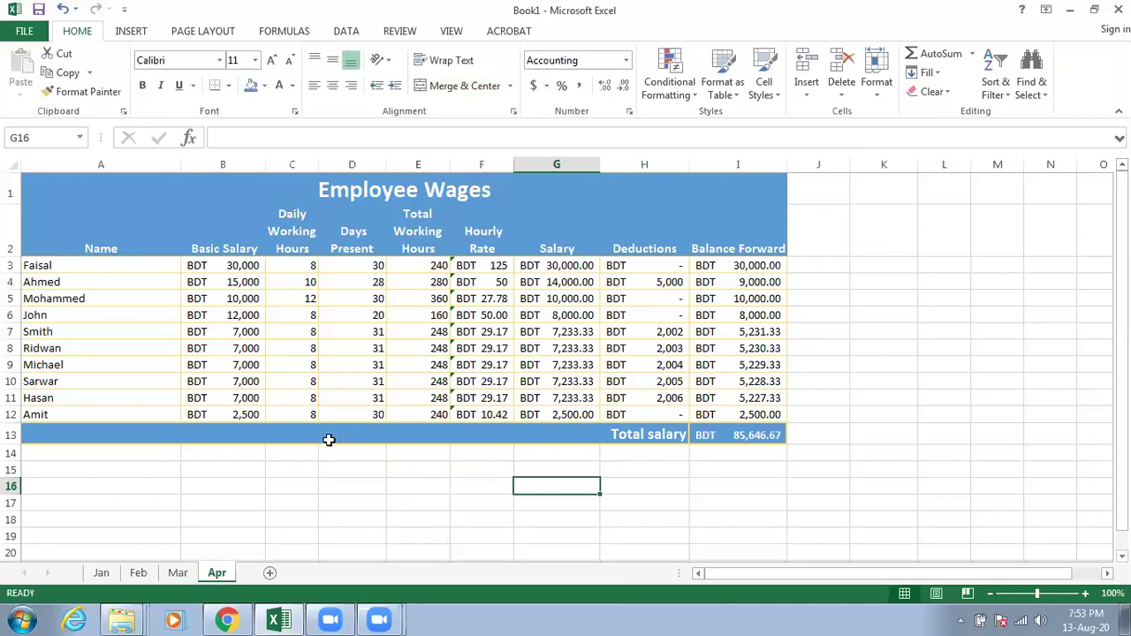
Step: Add a new worksheet after Apr and enter 10, 20 and 30 in cells E2:E4
left_click(269, 573)
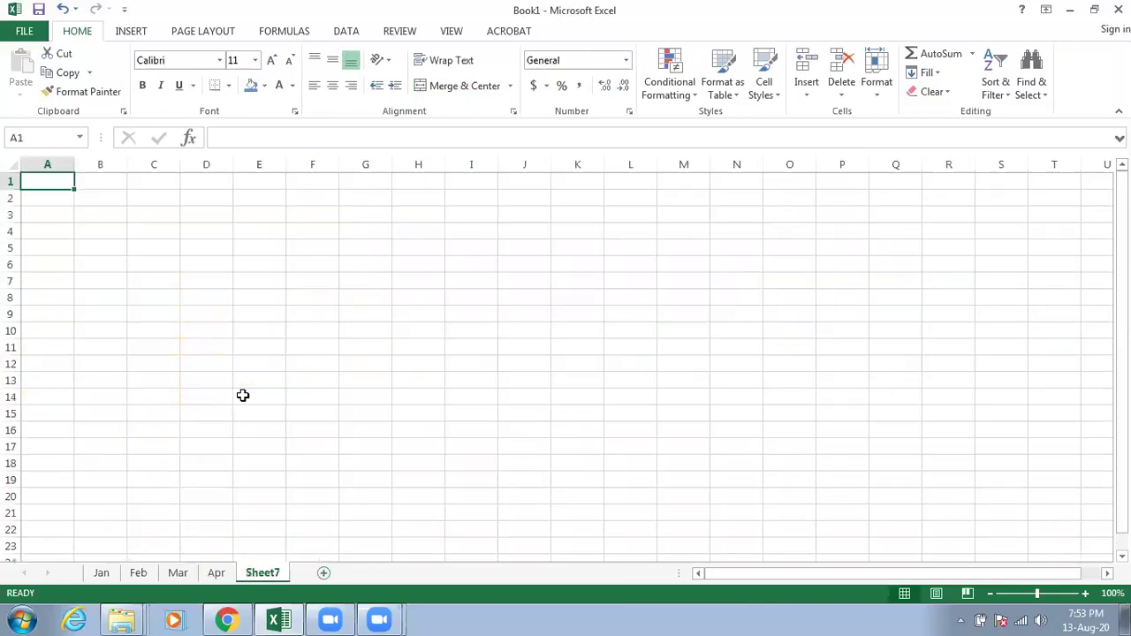
left_click(256, 197)
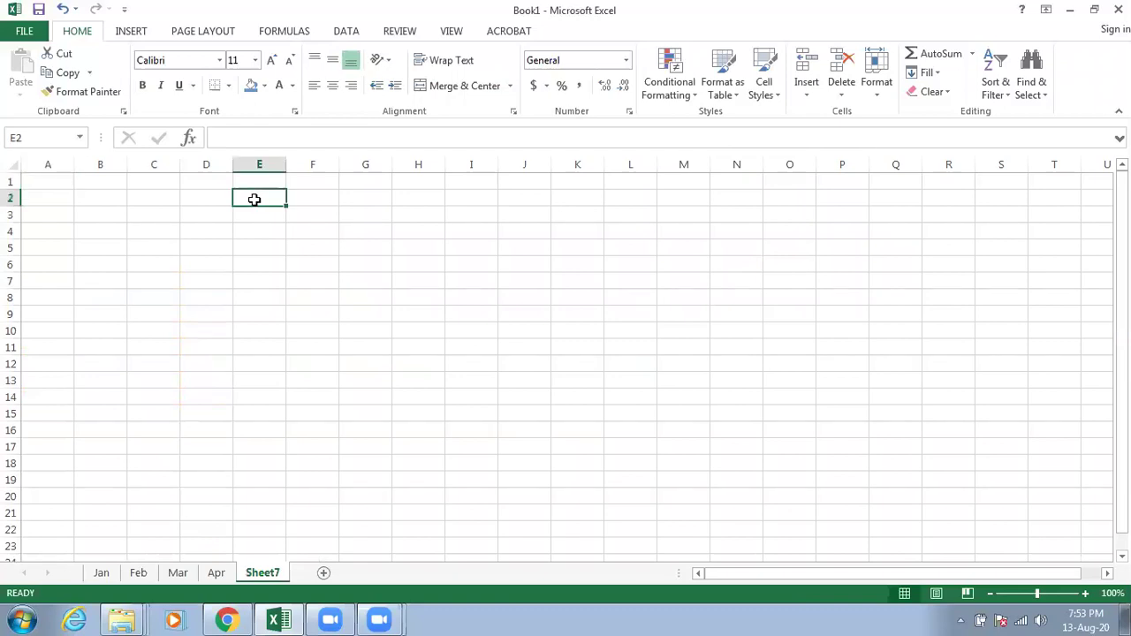
type("10")
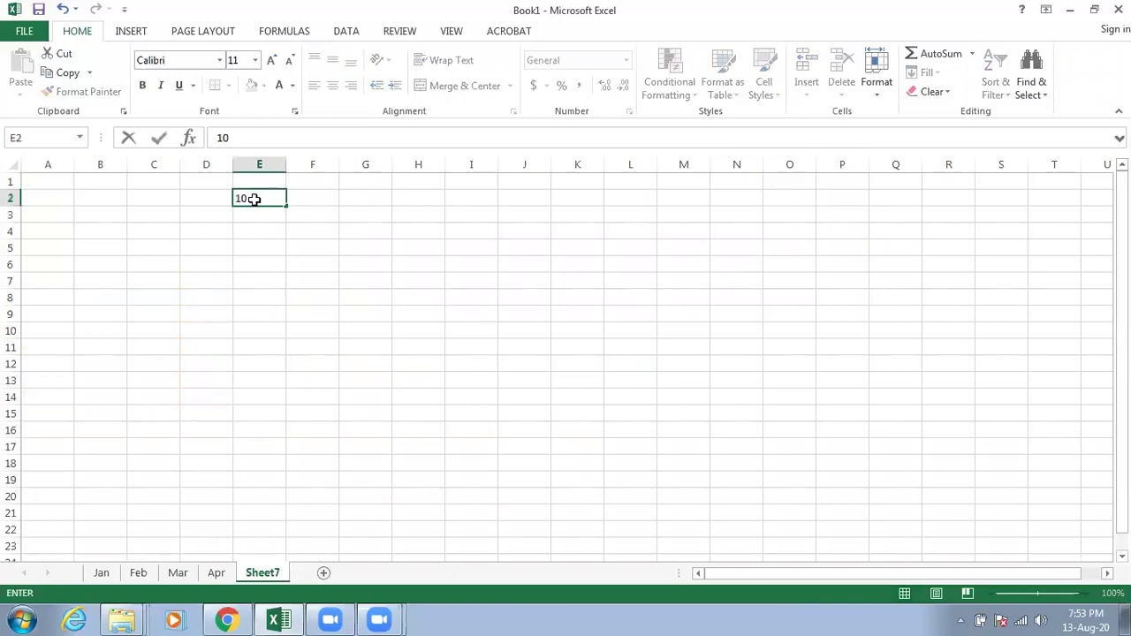
key("Return")
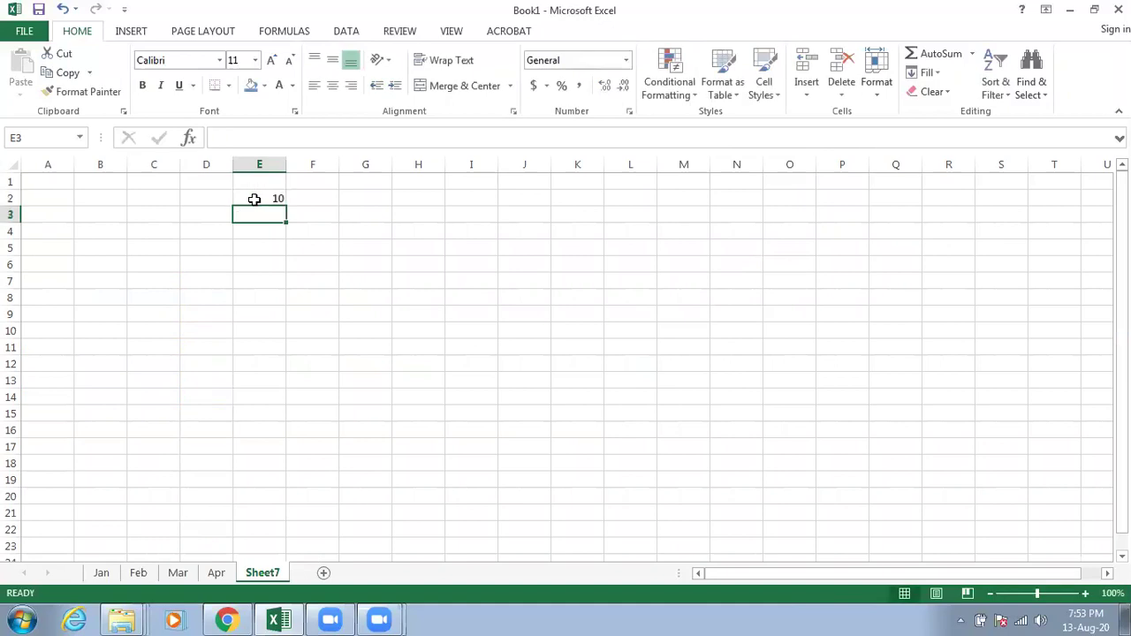
type("20")
key("Return")
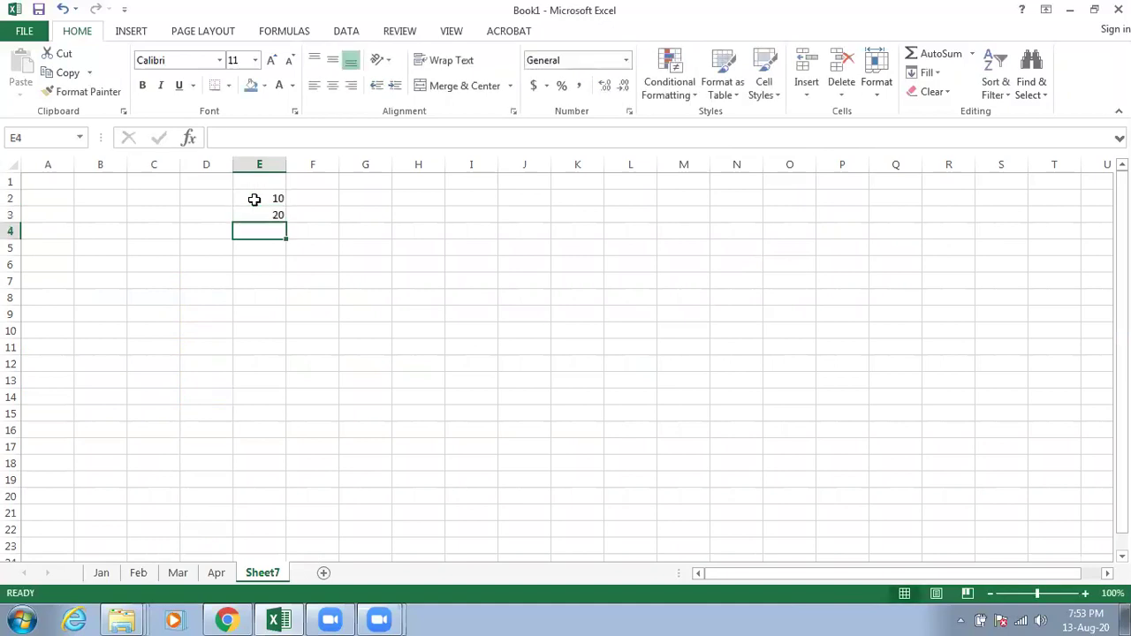
type("30")
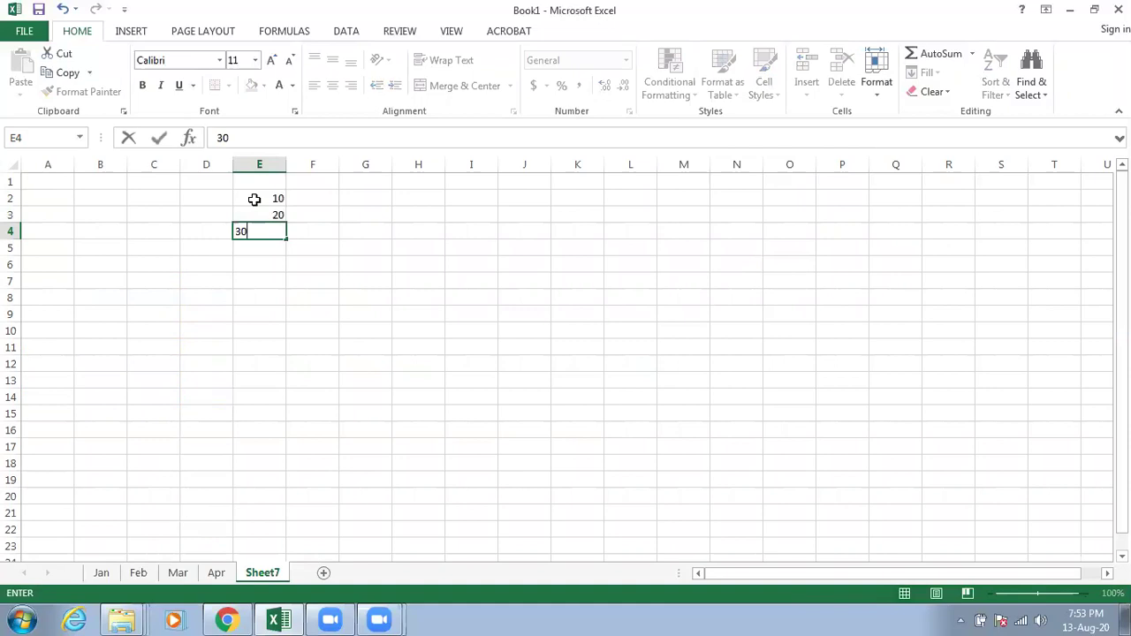
key("Return")
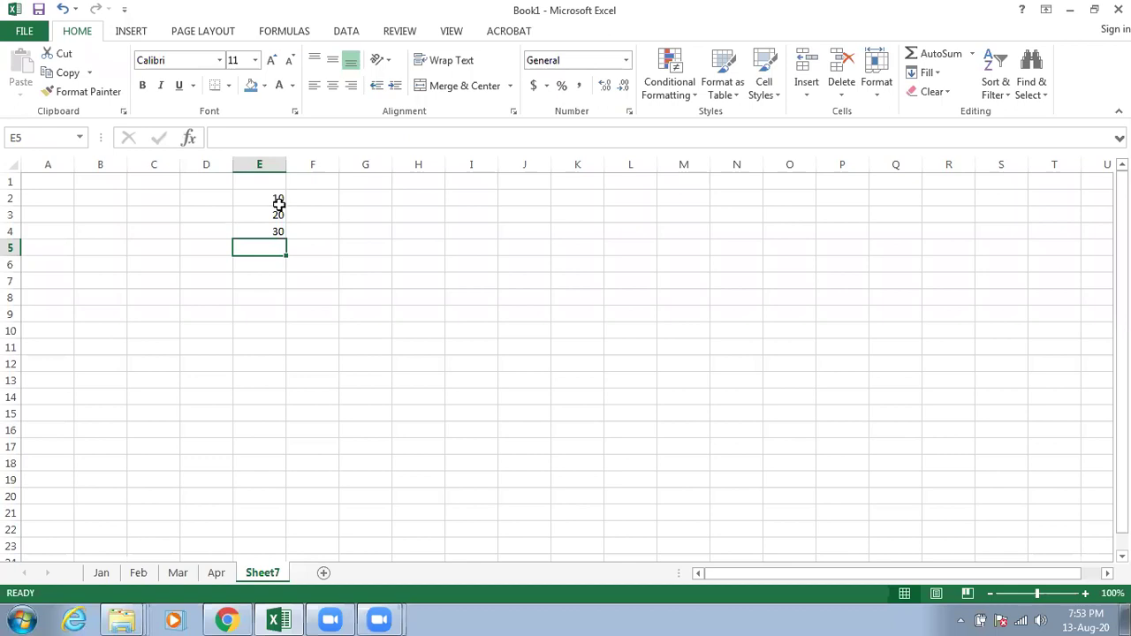
Step: Label cell D5 "Average" and calculate the average of E2:E4 in E5 with the AVERAGE function
left_click_drag(279, 205, 274, 232)
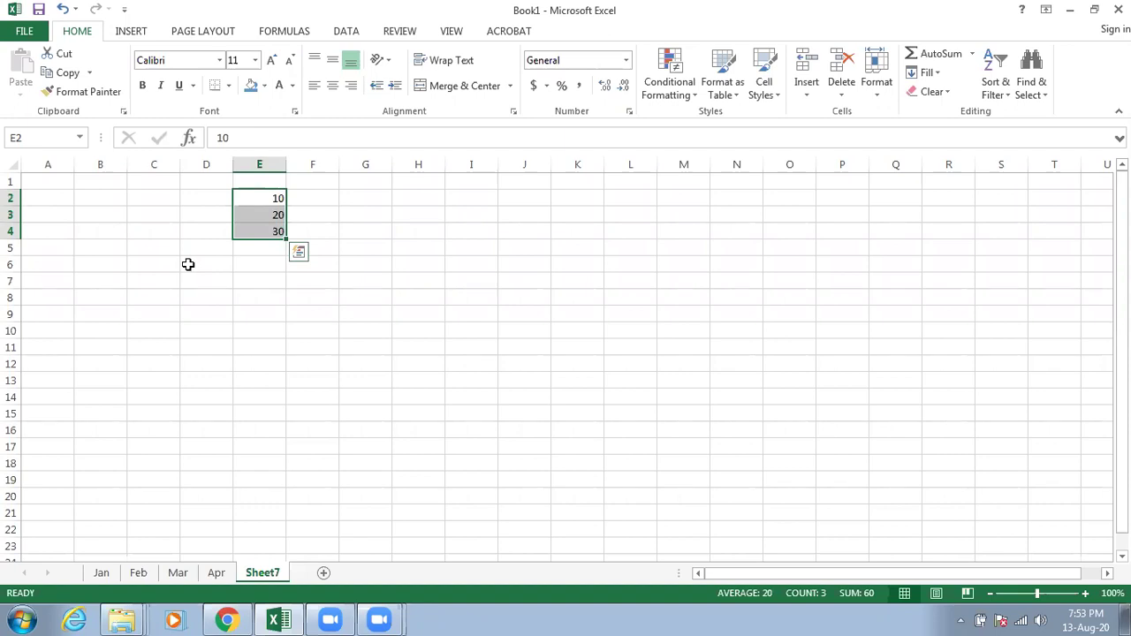
left_click(270, 249)
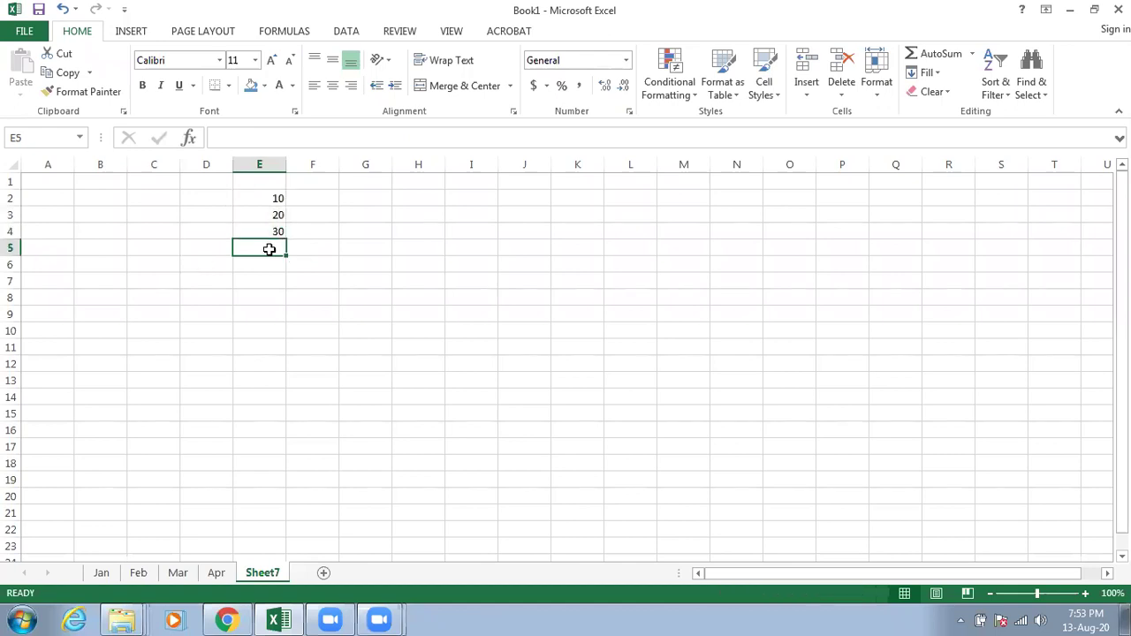
left_click(223, 247)
type("A")
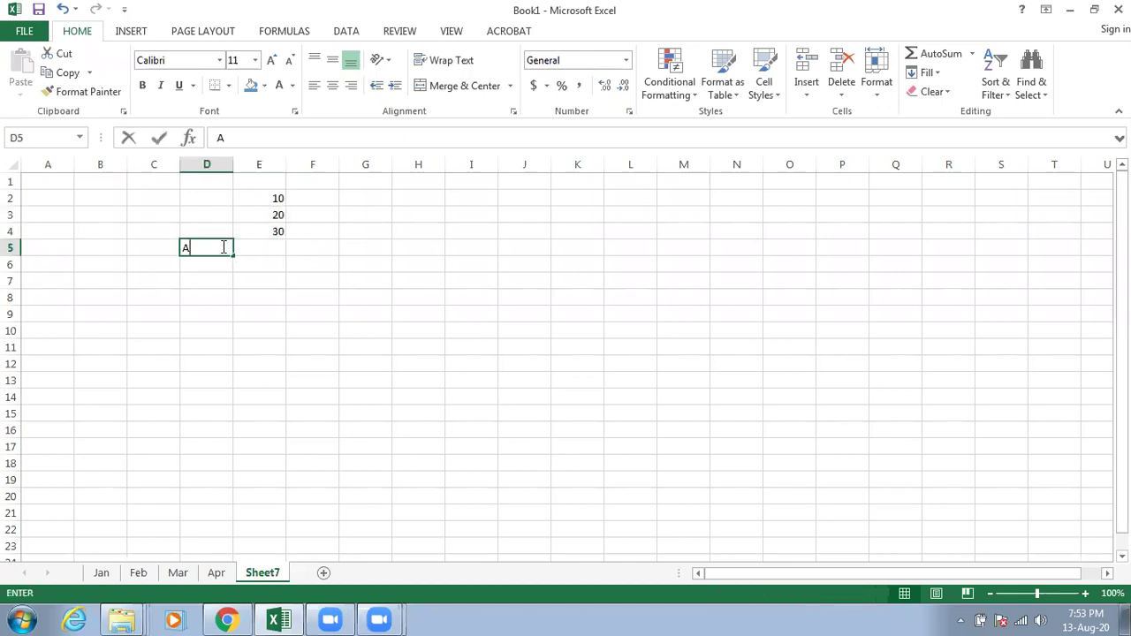
type("verage")
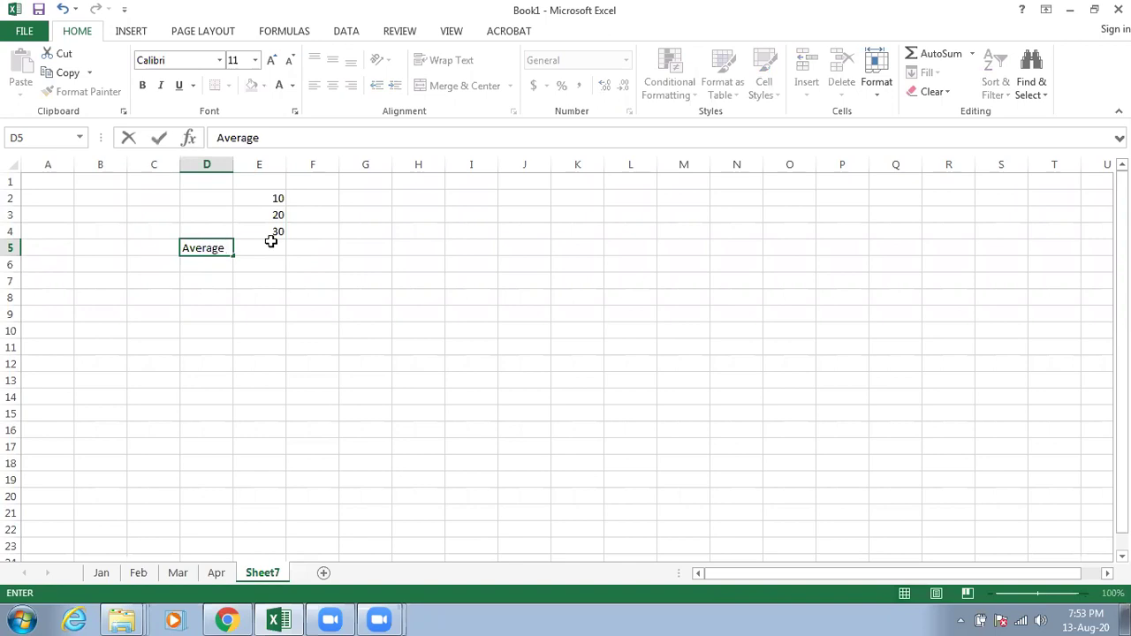
left_click(270, 247)
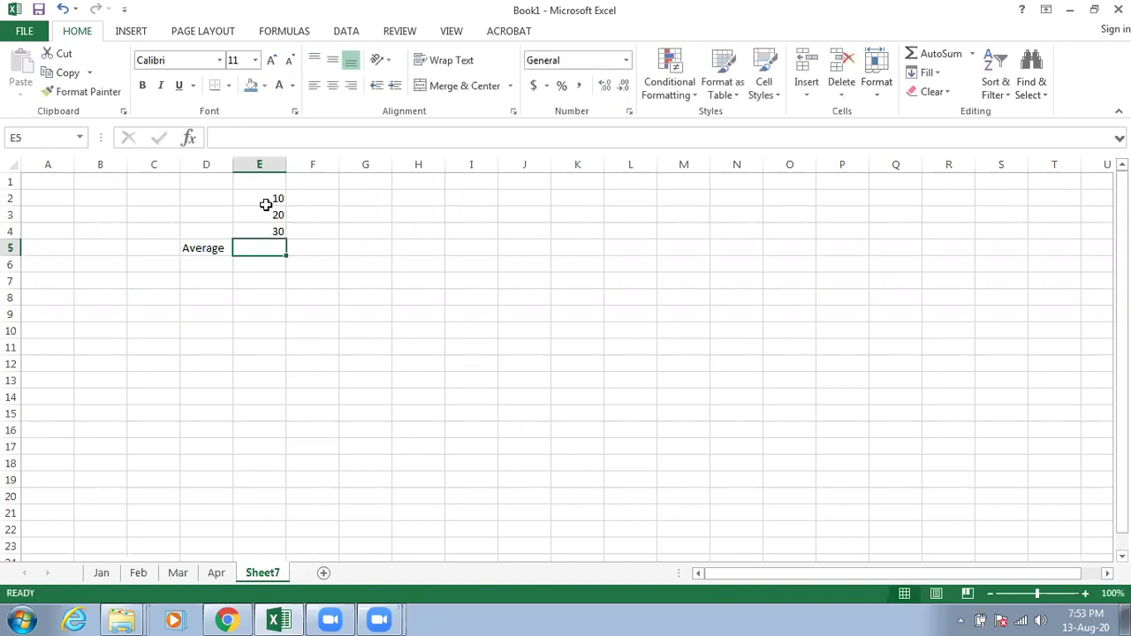
left_click(973, 55)
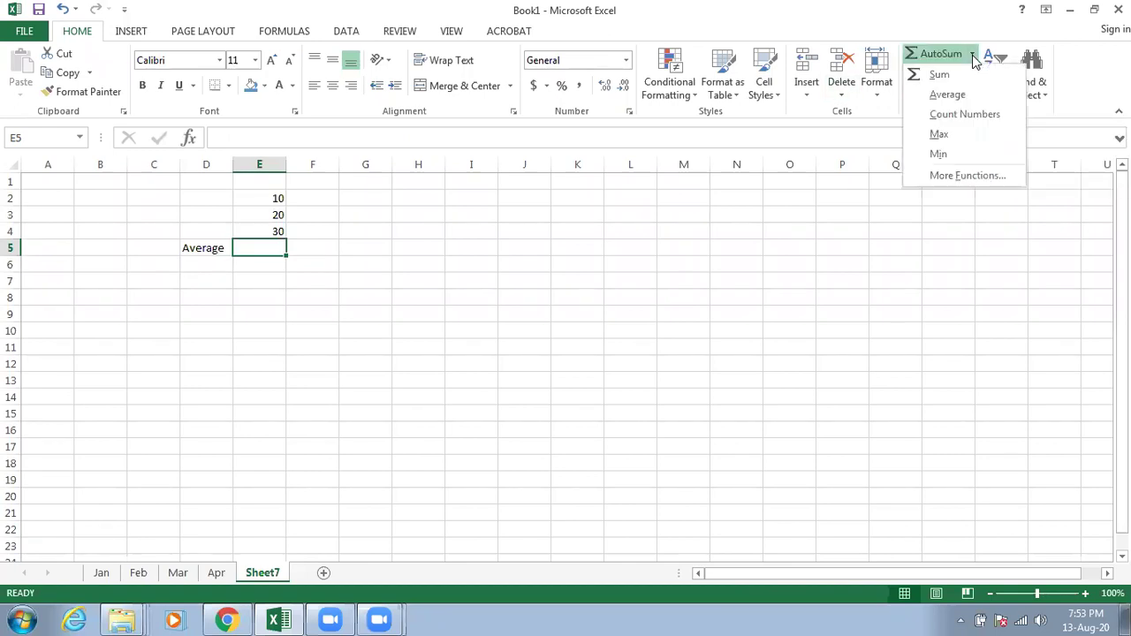
left_click(948, 94)
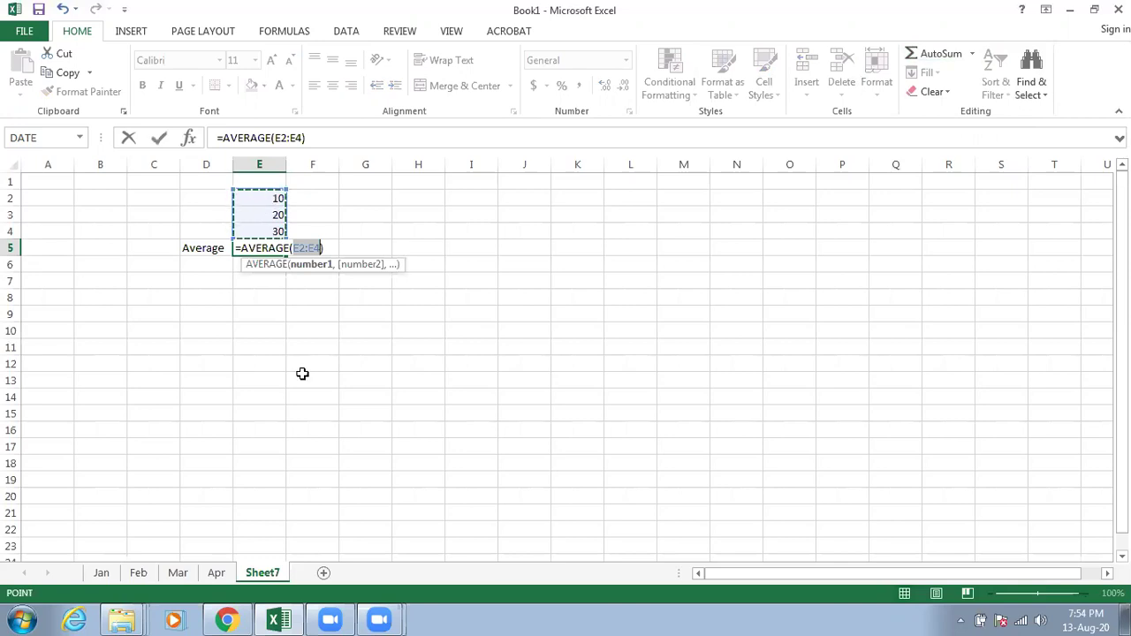
key("Return")
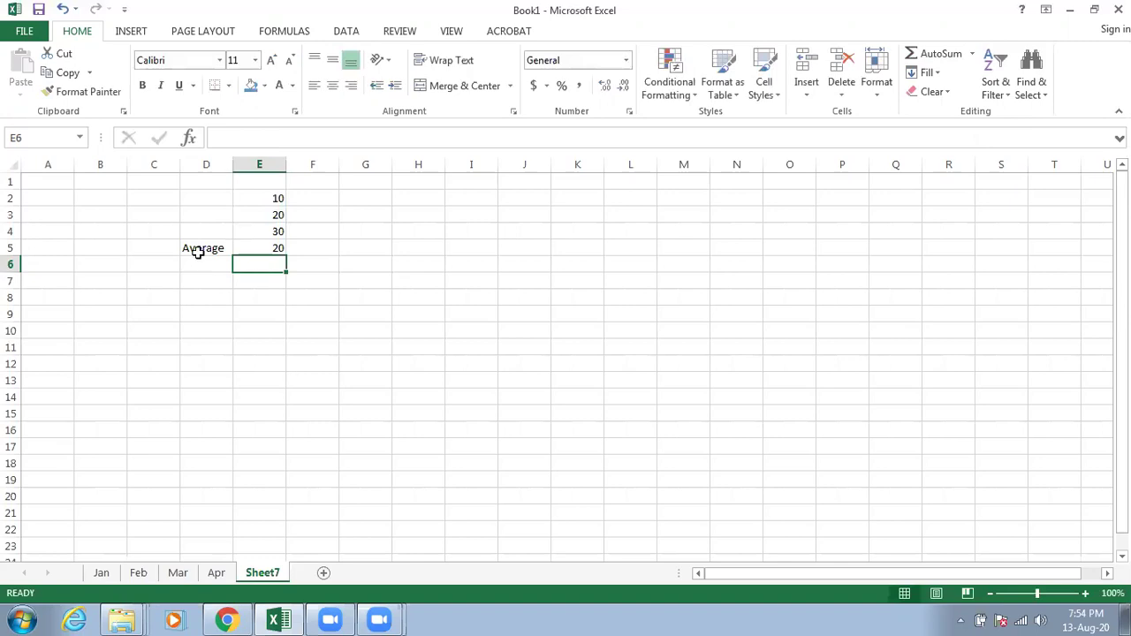
Step: Format the average row D5:E5 with a blue fill and white text
left_click_drag(228, 252, 244, 251)
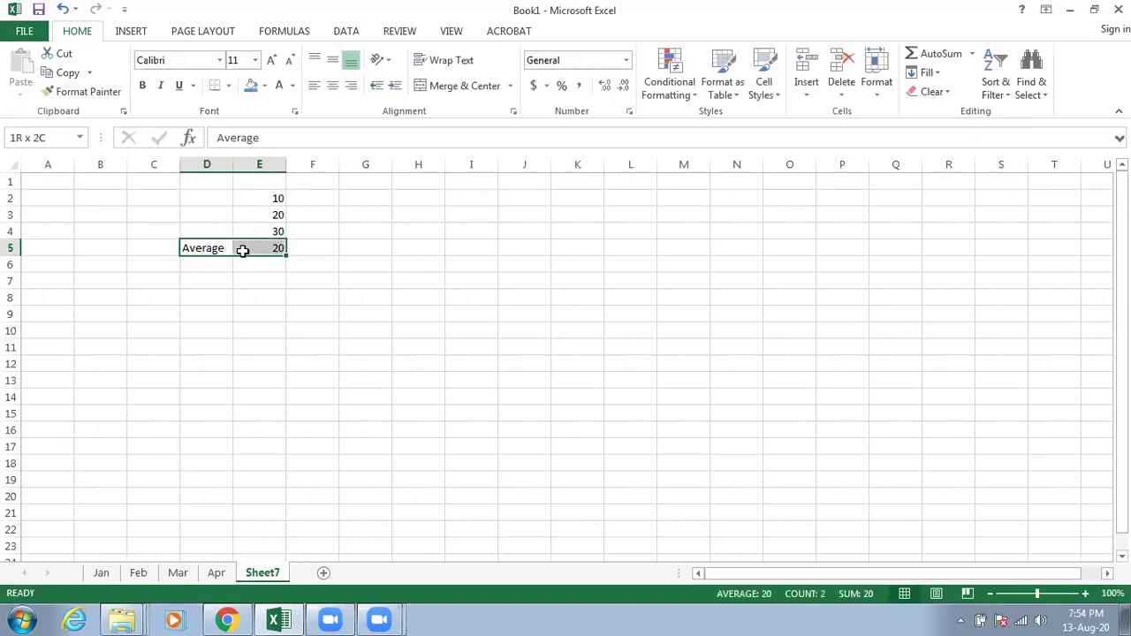
left_click(251, 86)
left_click(311, 298)
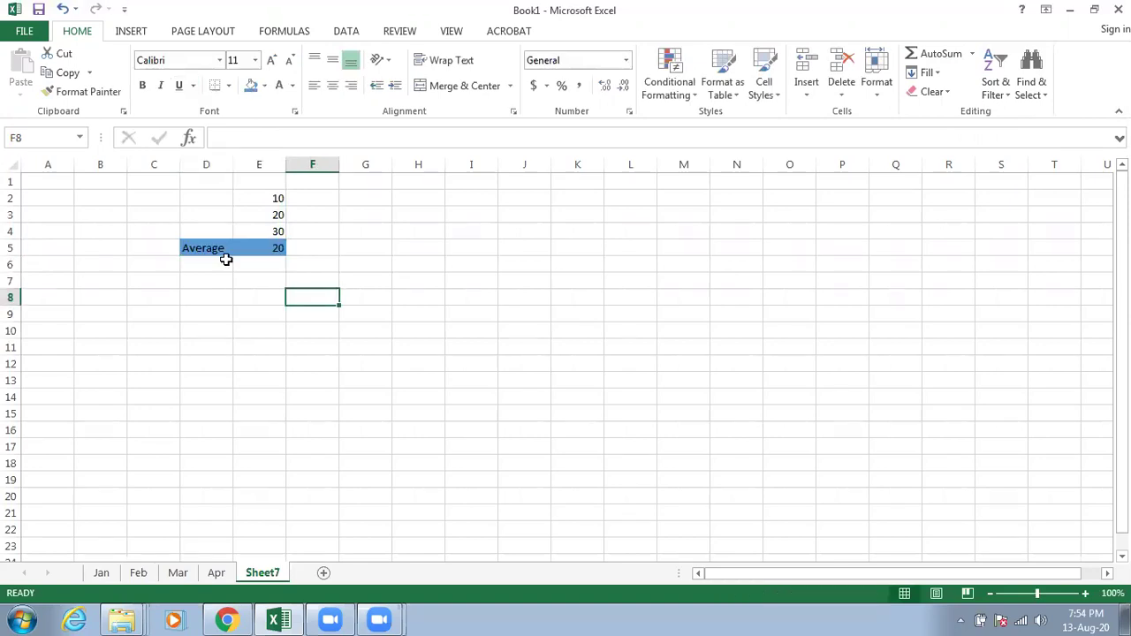
left_click_drag(226, 254, 247, 253)
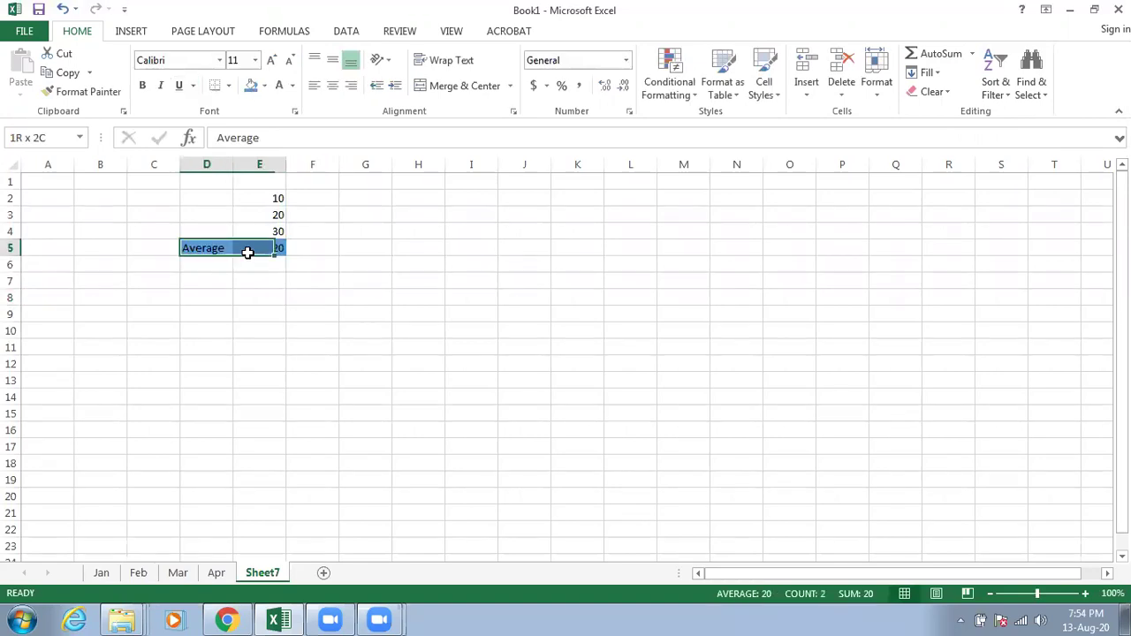
left_click(279, 86)
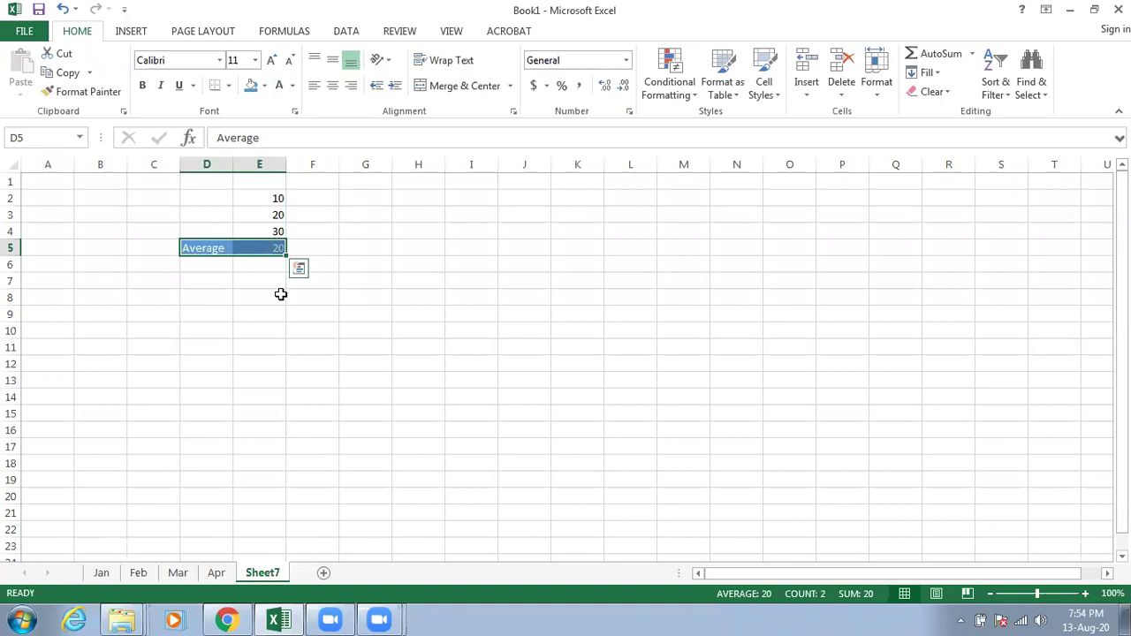
left_click(280, 313)
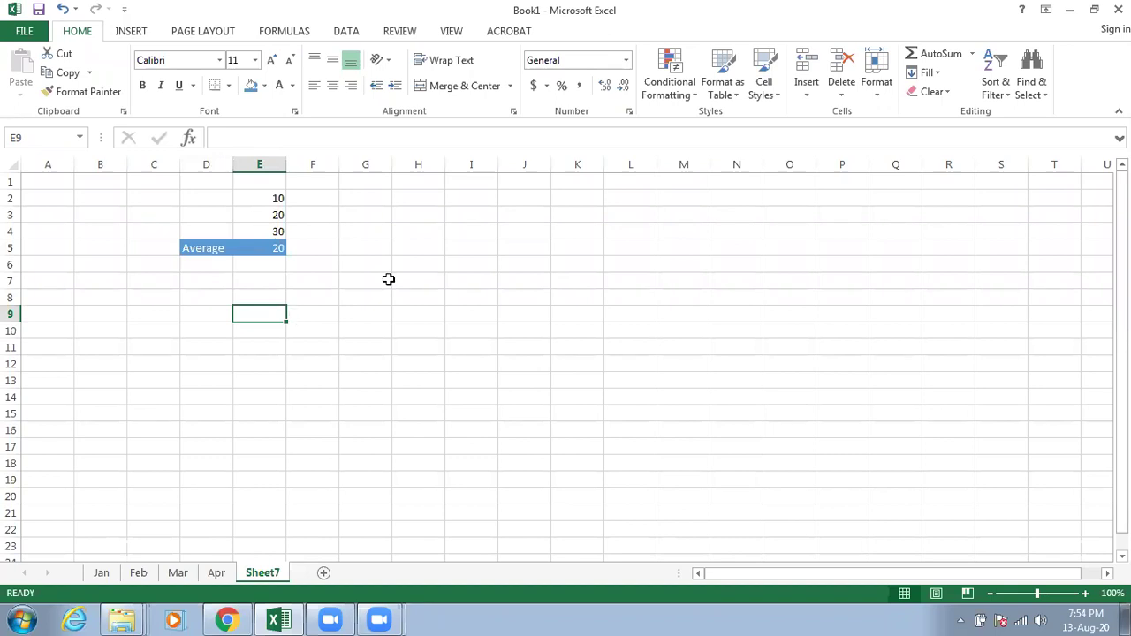
left_click(437, 258)
key("Up")
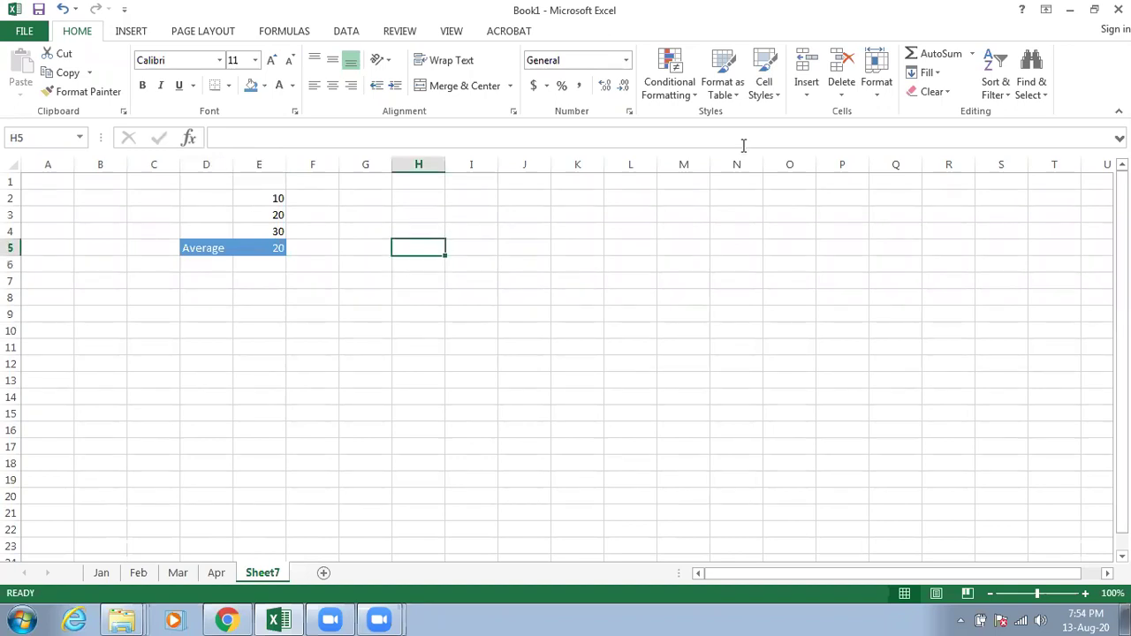
left_click(972, 55)
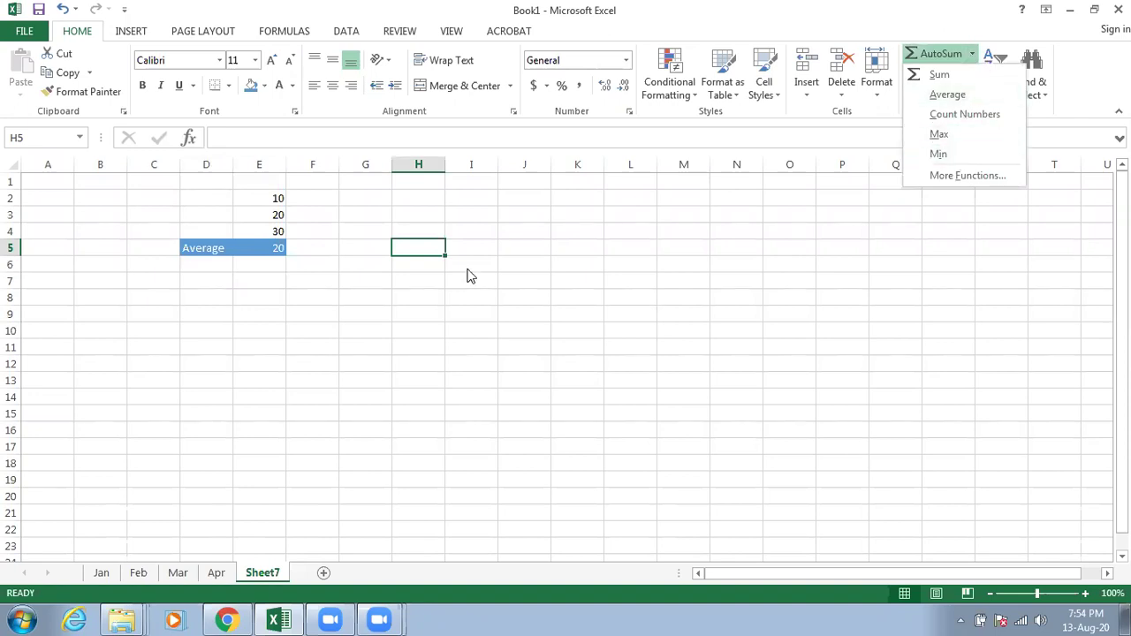
Step: Enter 10 and 20 in H2:H3 and extend the series down column H to 100 in H11
left_click(403, 195)
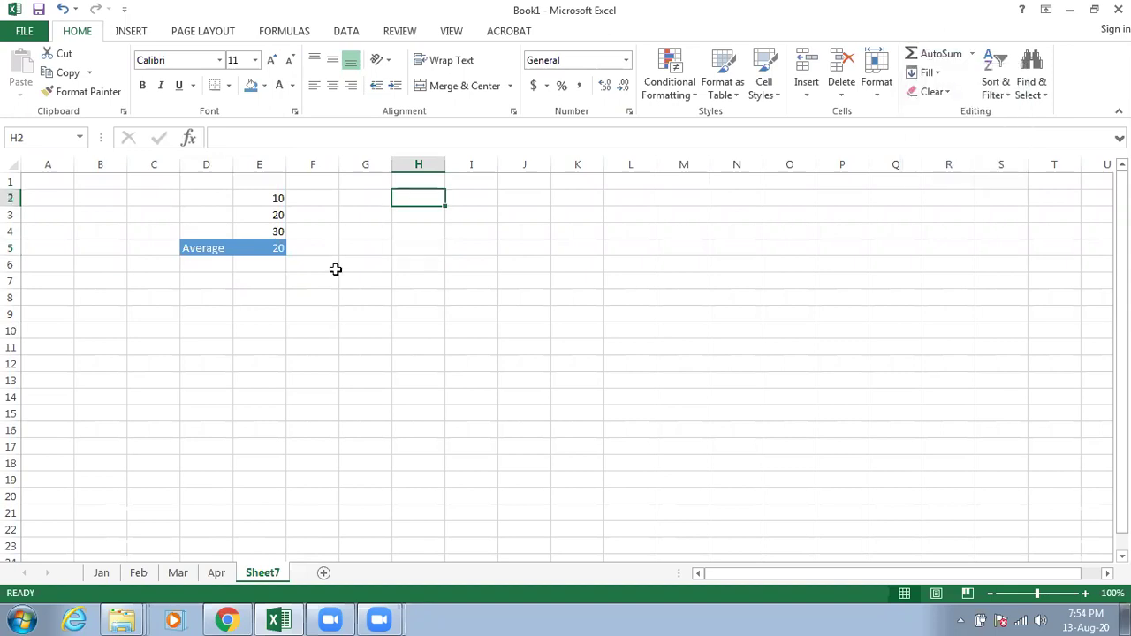
type("10")
key("Return")
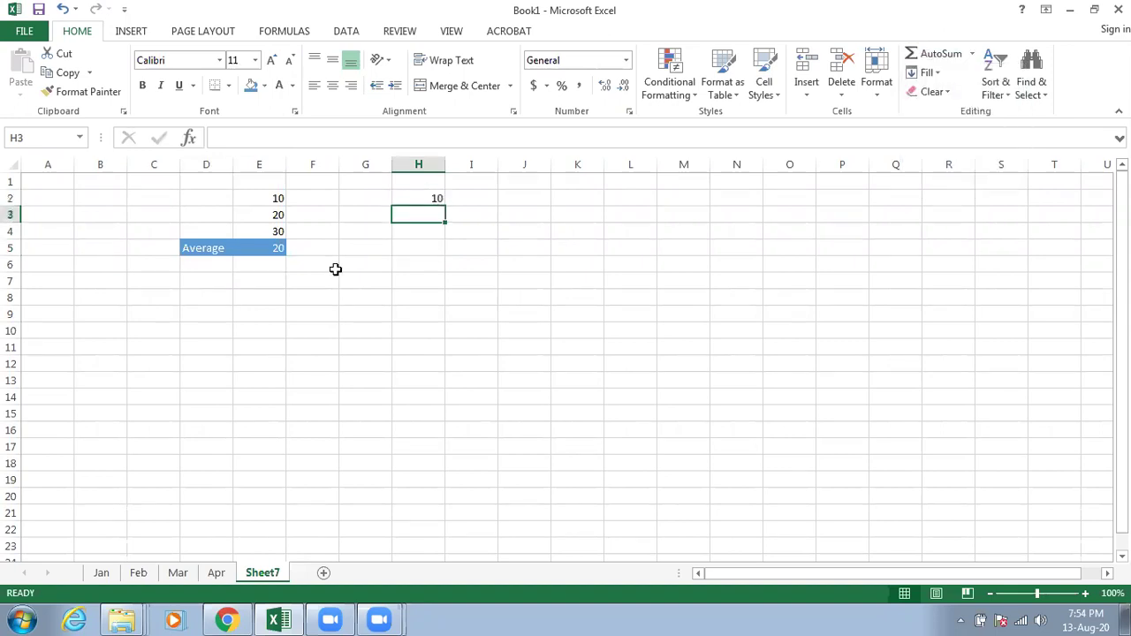
type("20")
key("Return")
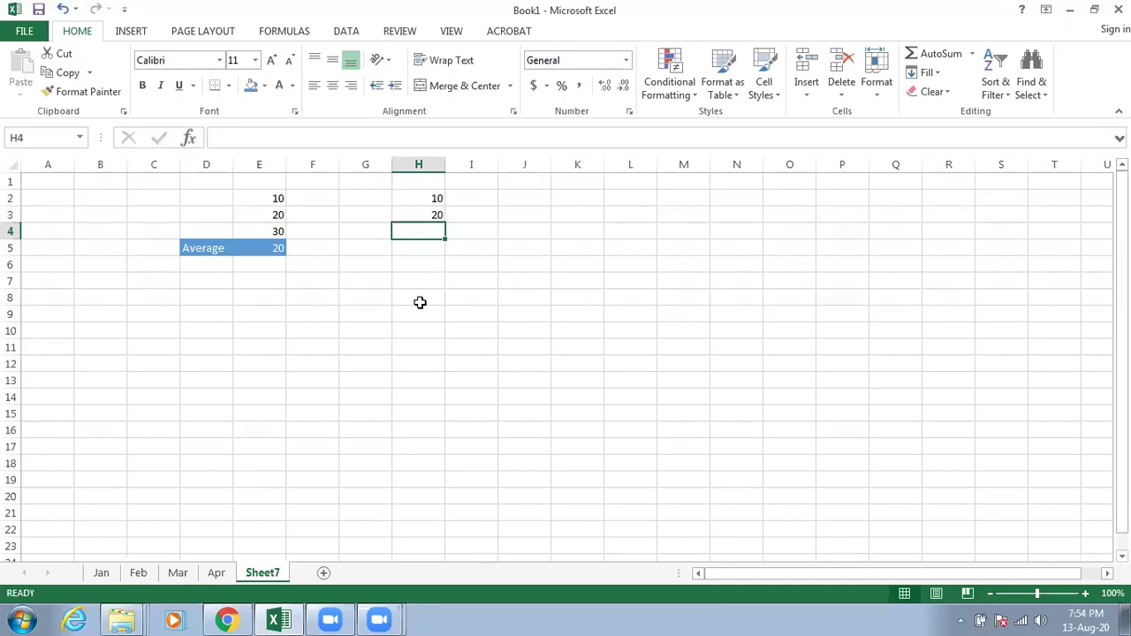
left_click_drag(444, 224, 426, 332)
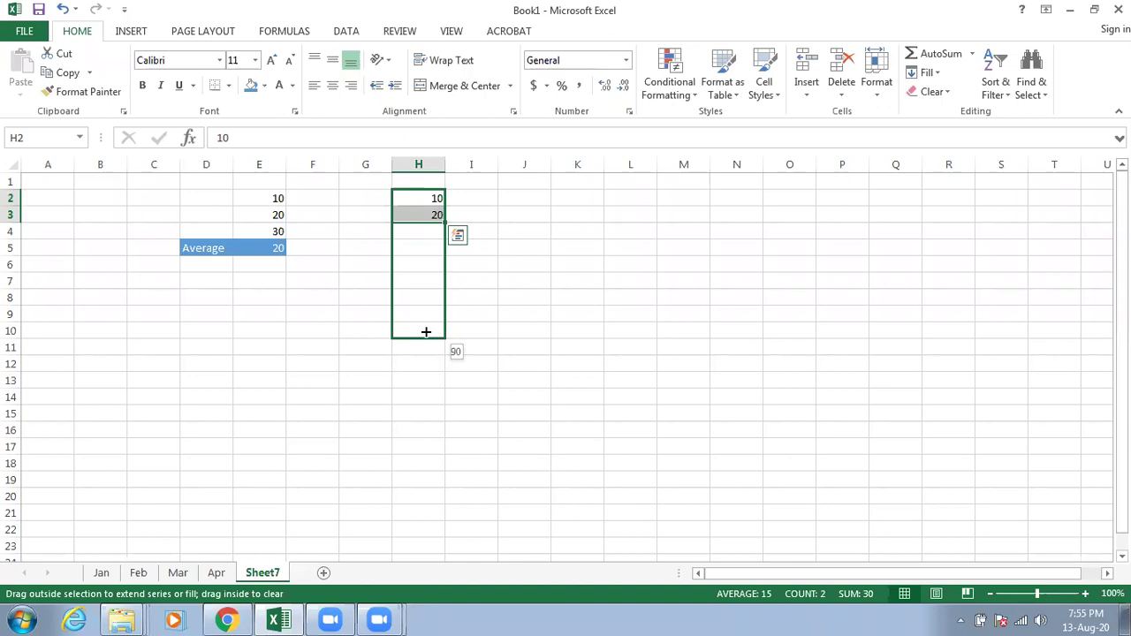
left_click_drag(426, 331, 428, 347)
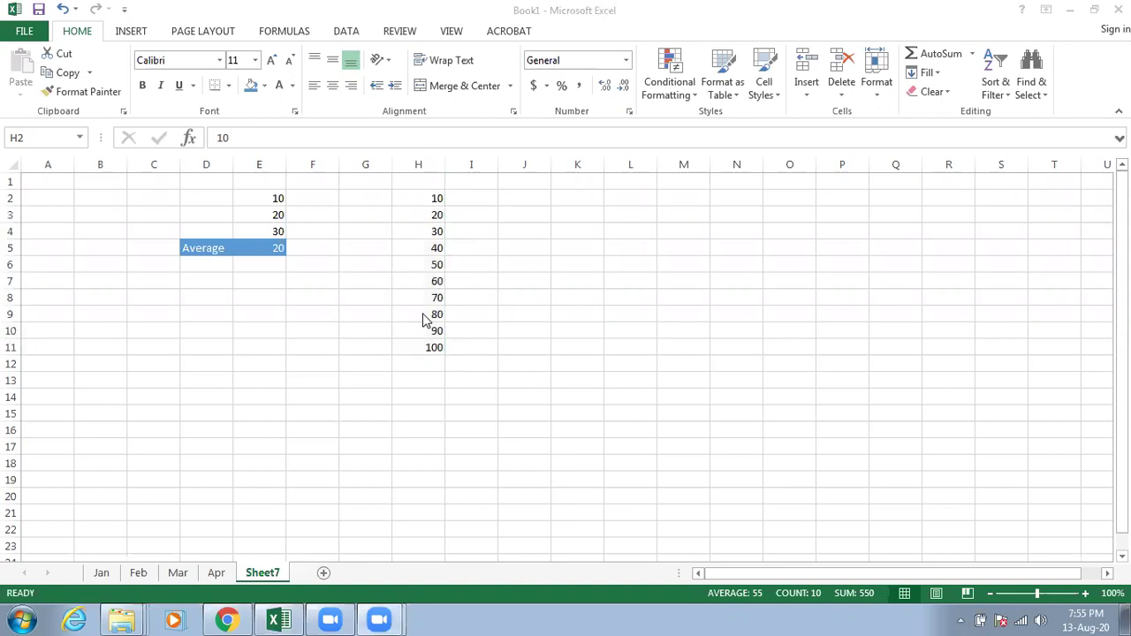
Step: Move the average block D2:E5 two columns over to B2:C5
left_click(311, 203)
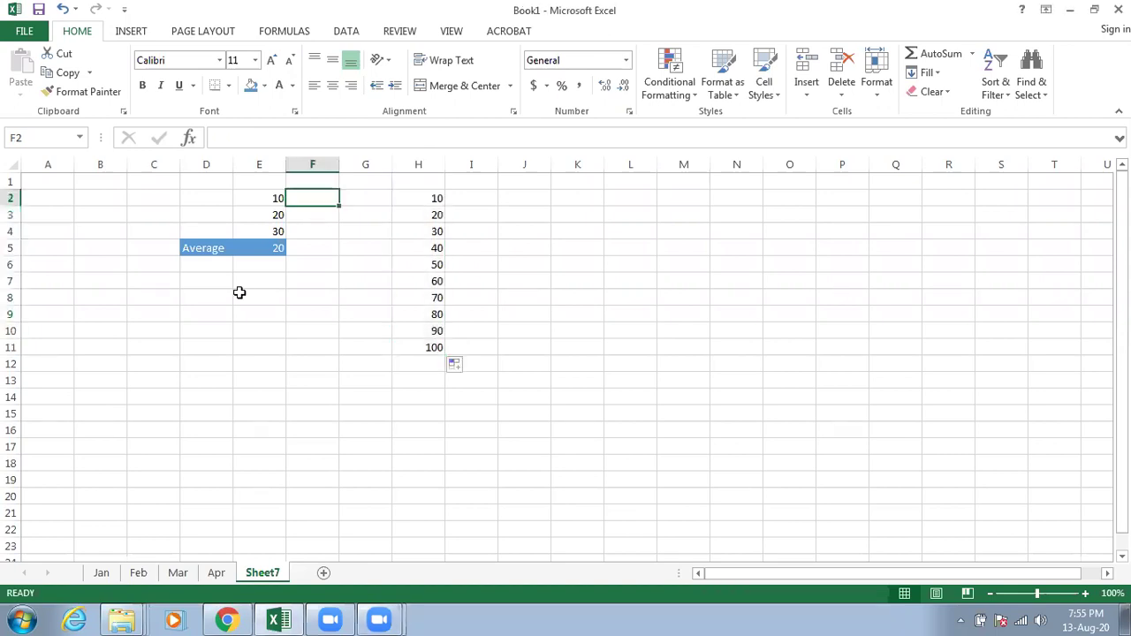
left_click_drag(213, 200, 294, 262)
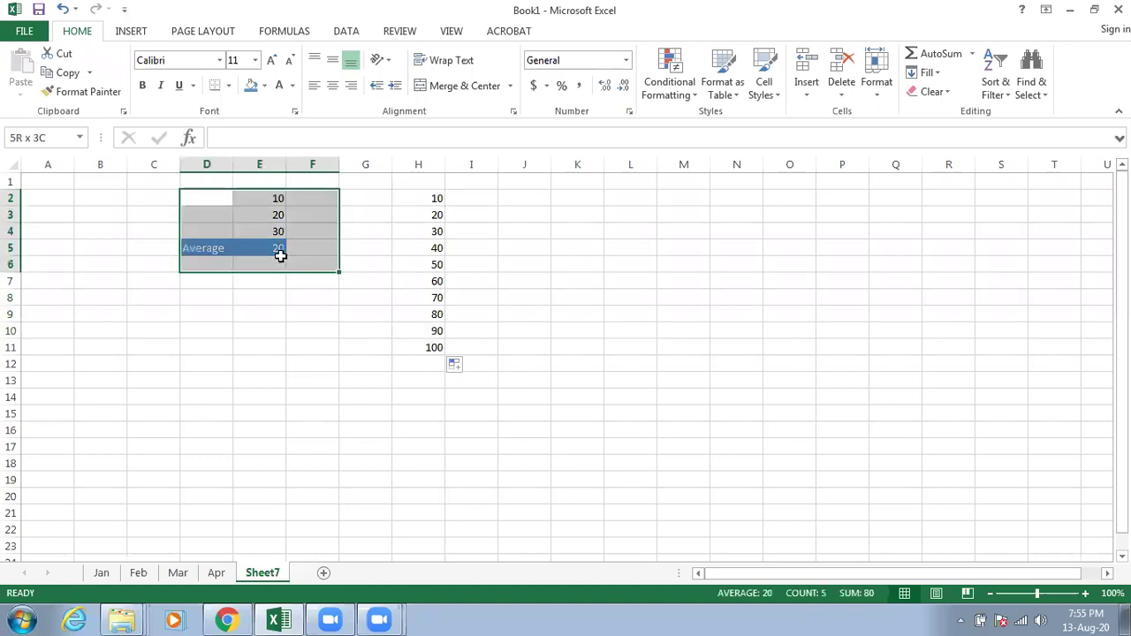
left_click(259, 263)
left_click_drag(206, 198, 144, 260)
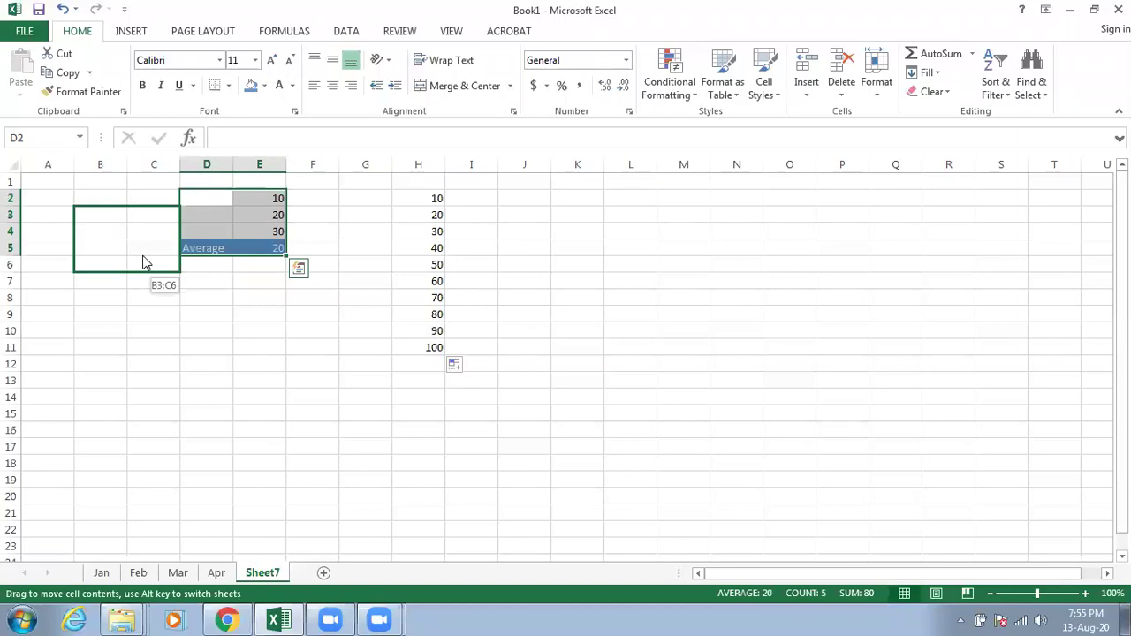
Step: Enter the sample numbers 50, 75 and 95 in cells F2:F4
left_click(292, 206)
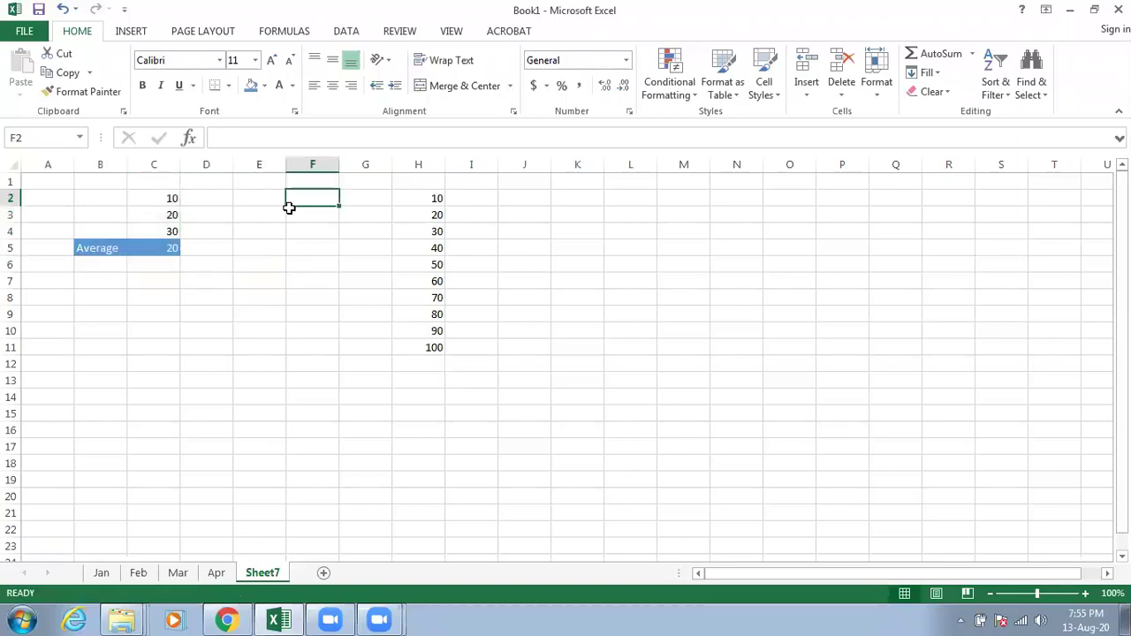
type("50")
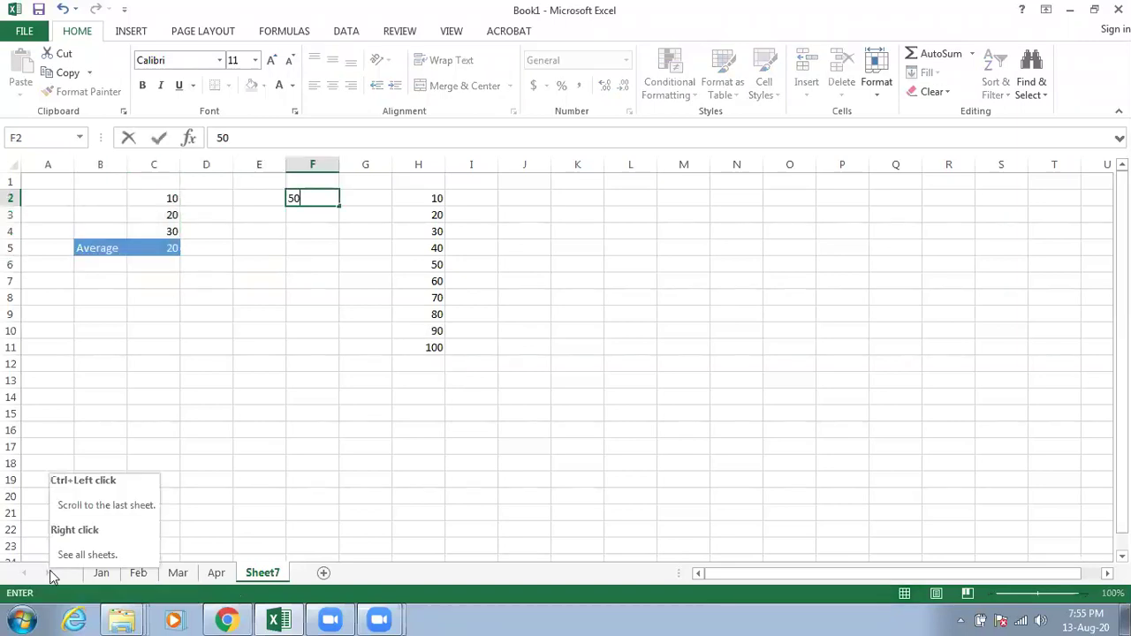
key("Return")
type("75")
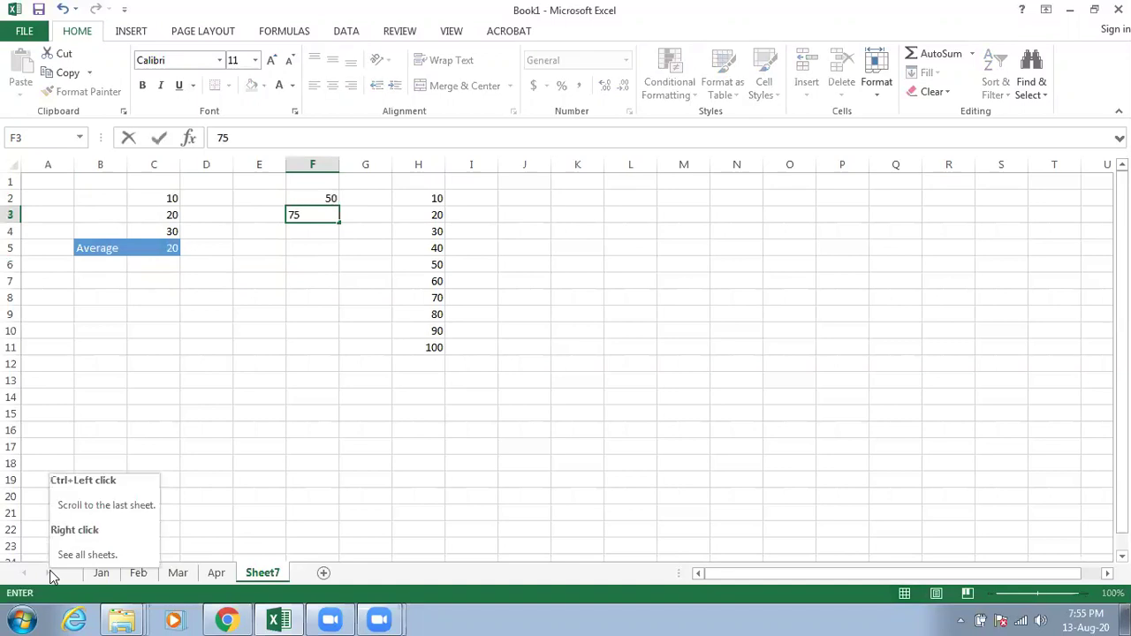
key("Return")
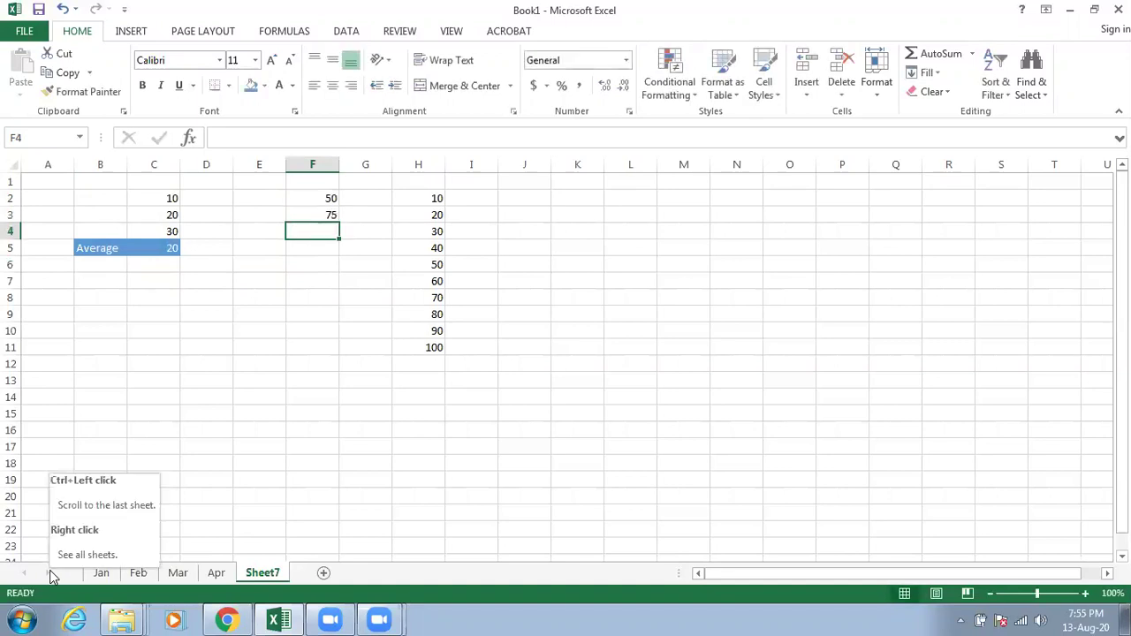
type("95")
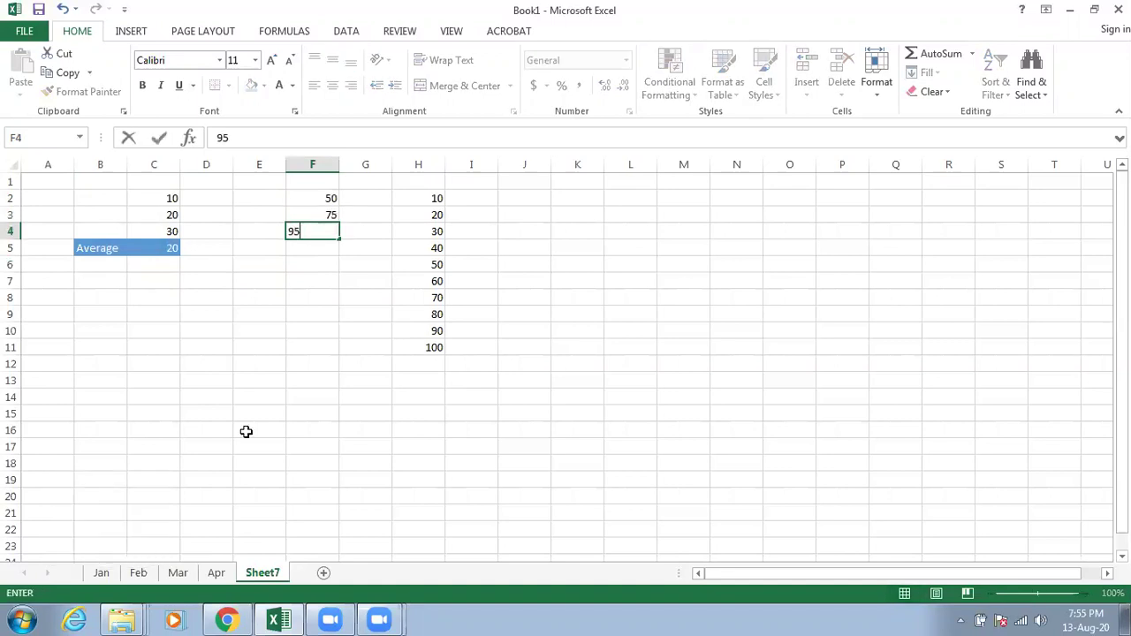
left_click(301, 252)
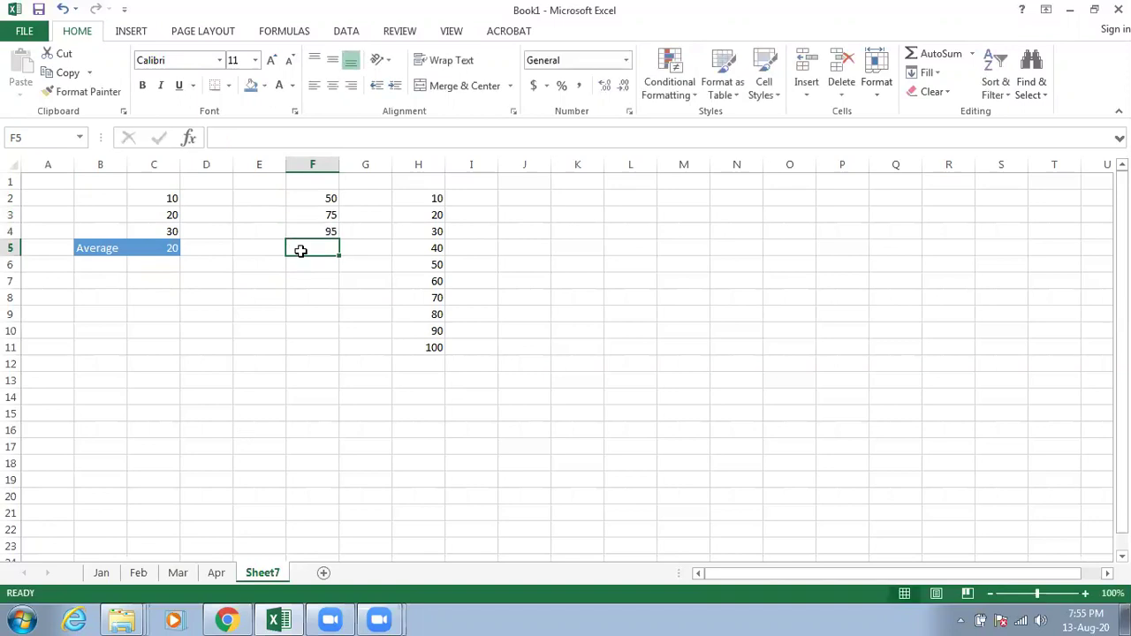
Step: Label cell E5 "Average" and calculate the average of F2:F4 in F5 with the AVERAGE function
left_click(243, 247)
type("Average")
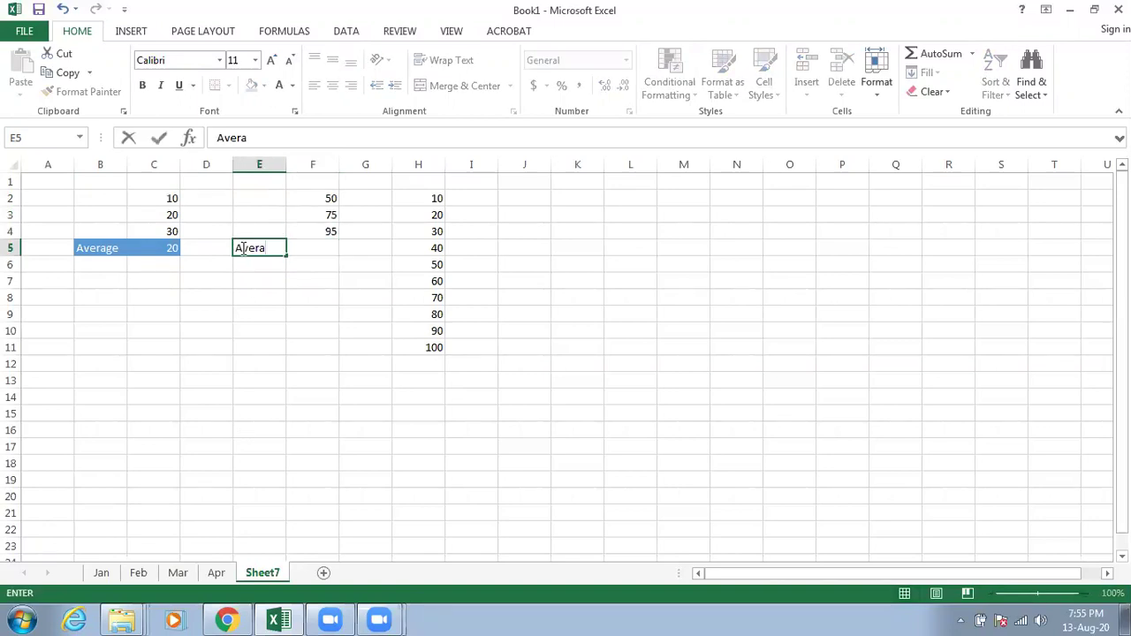
left_click(320, 252)
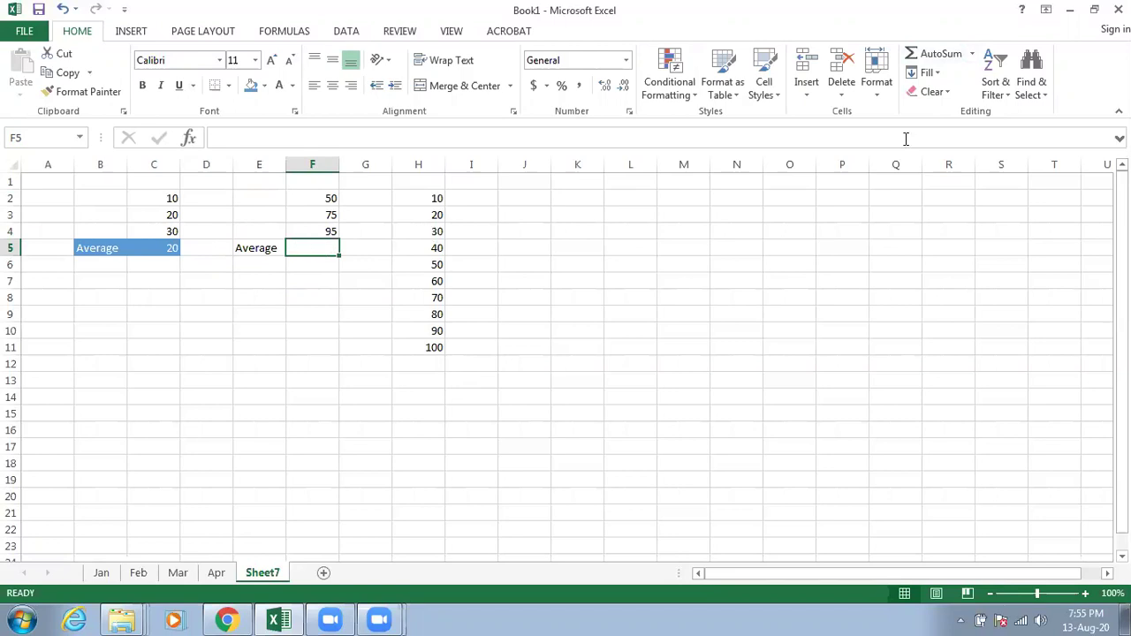
left_click(971, 55)
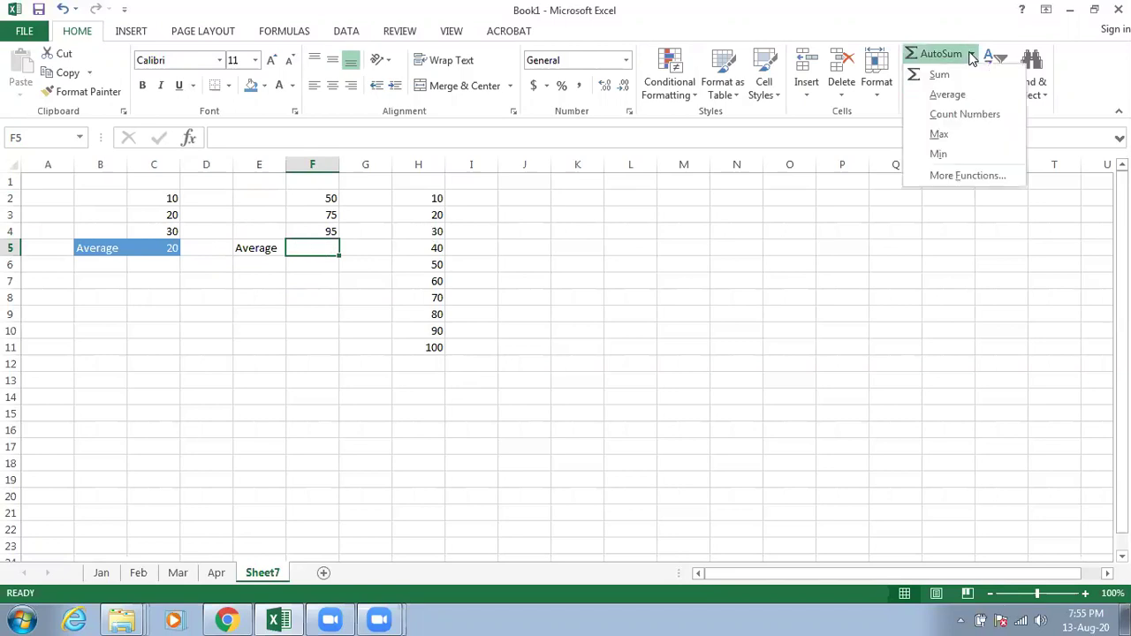
left_click(948, 95)
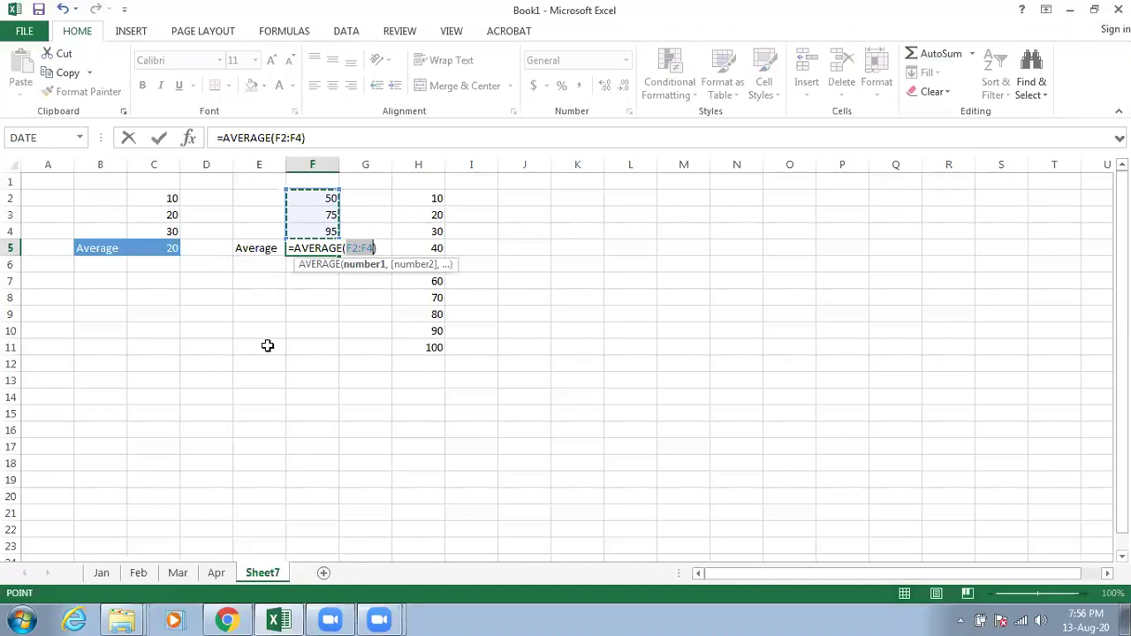
key("Return")
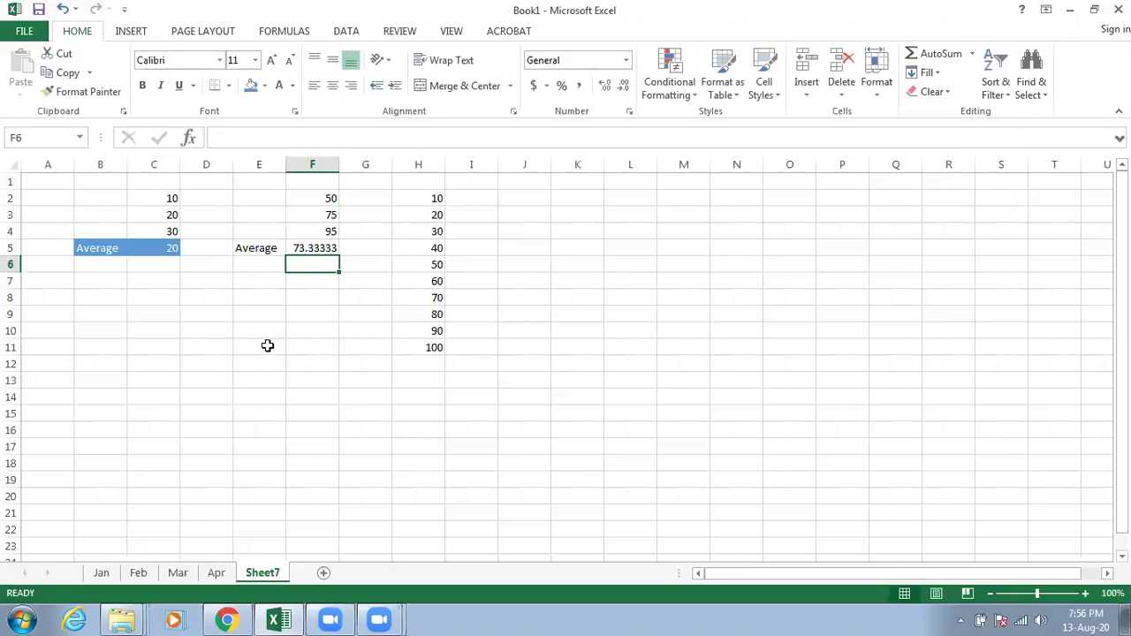
Step: Adjust the decimals of the average in F5 to two places and view its number format settings without changing them
left_click(324, 248)
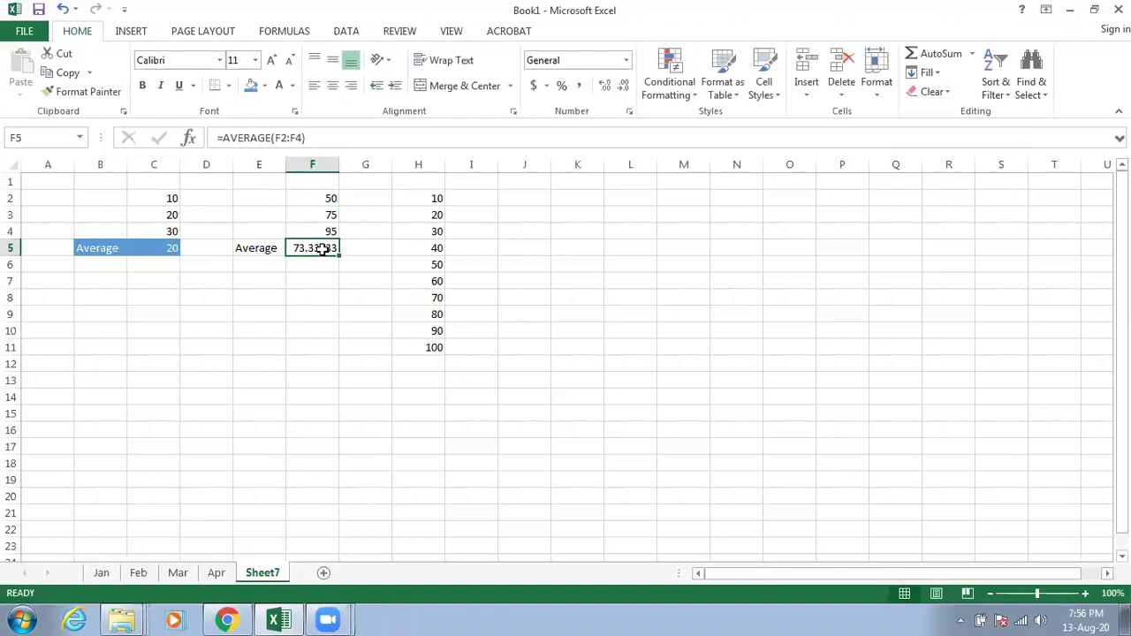
left_click(625, 89)
left_click(625, 88)
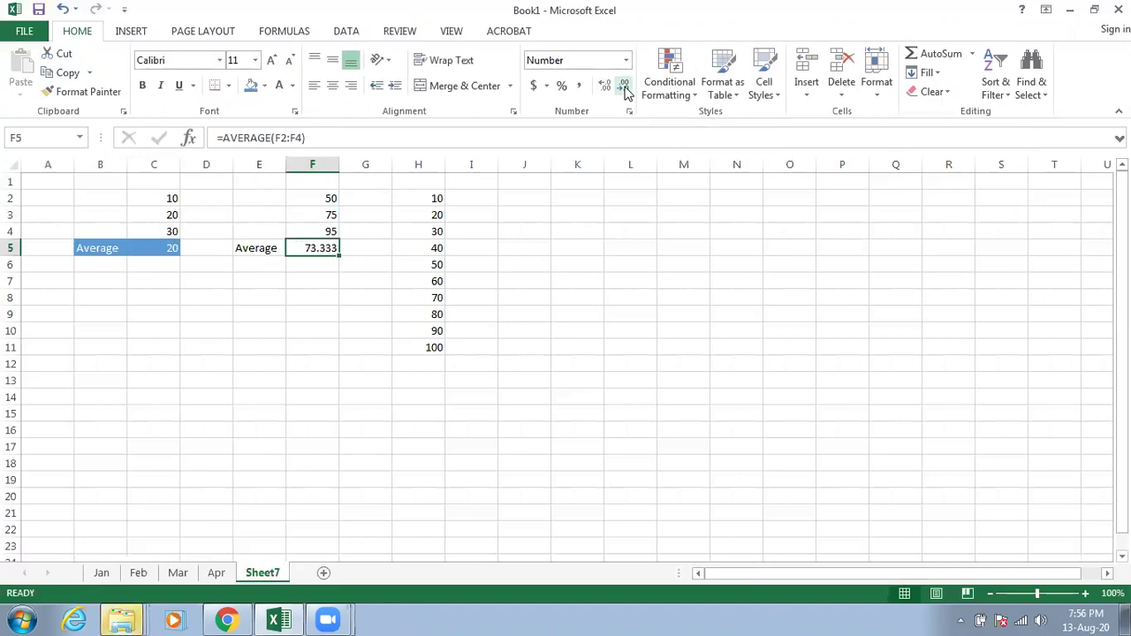
left_click(625, 89)
left_click(607, 86)
left_click(607, 86)
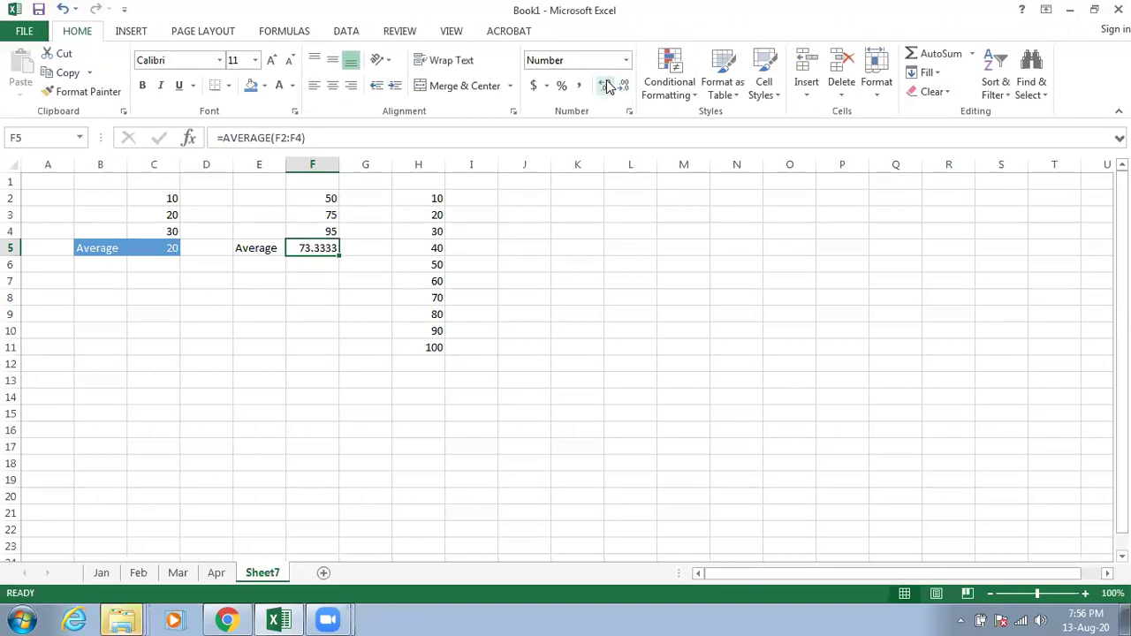
left_click(623, 88)
left_click(623, 86)
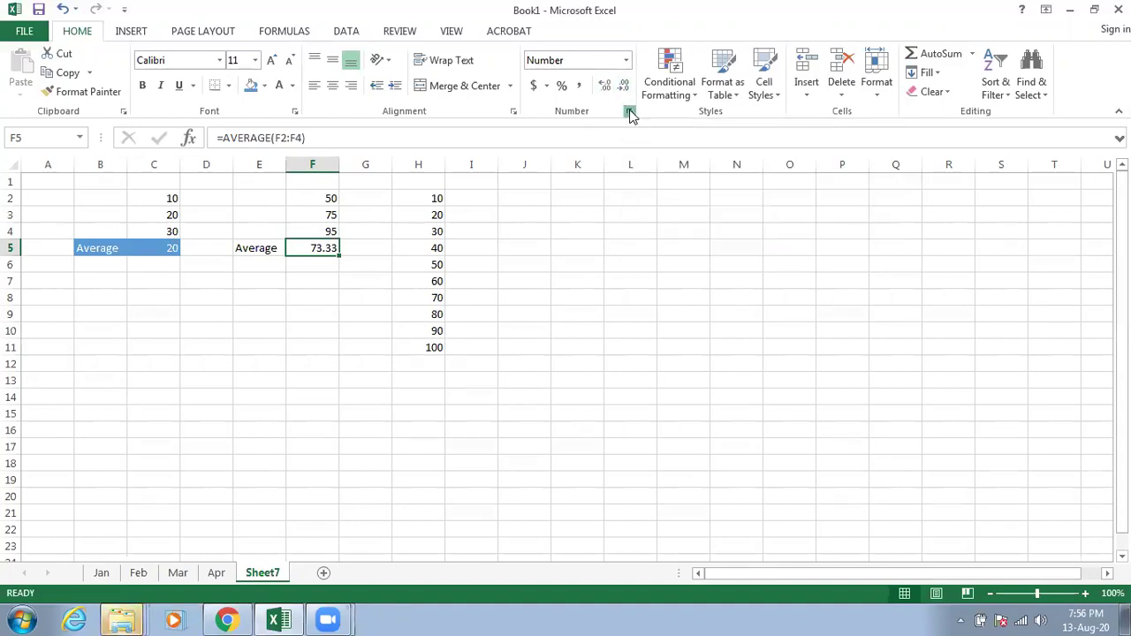
left_click(629, 113)
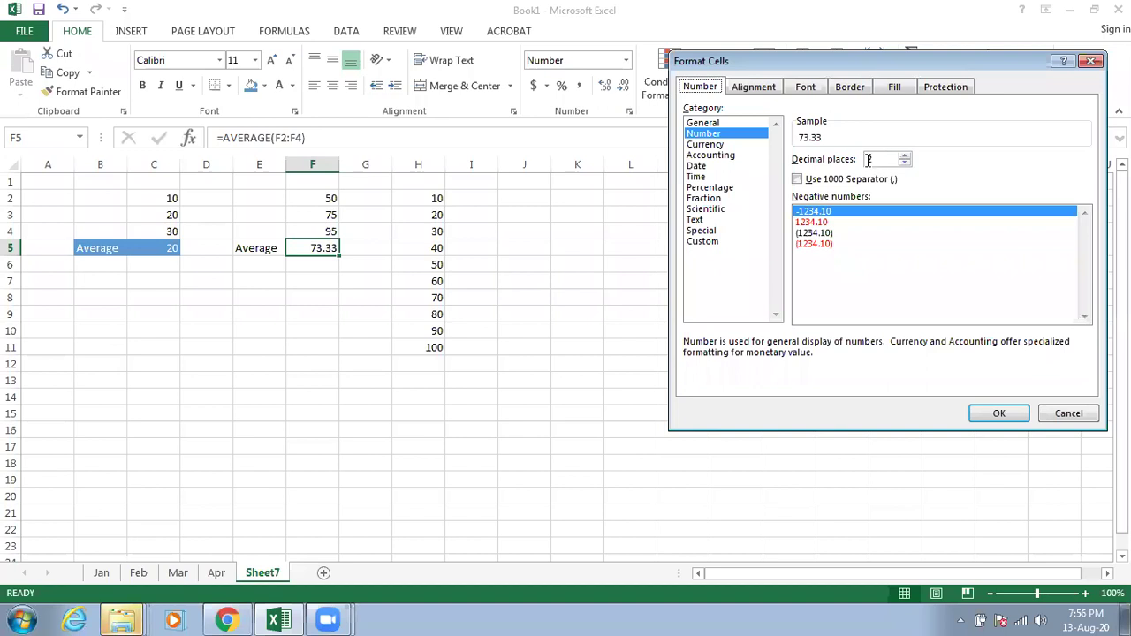
left_click(1069, 414)
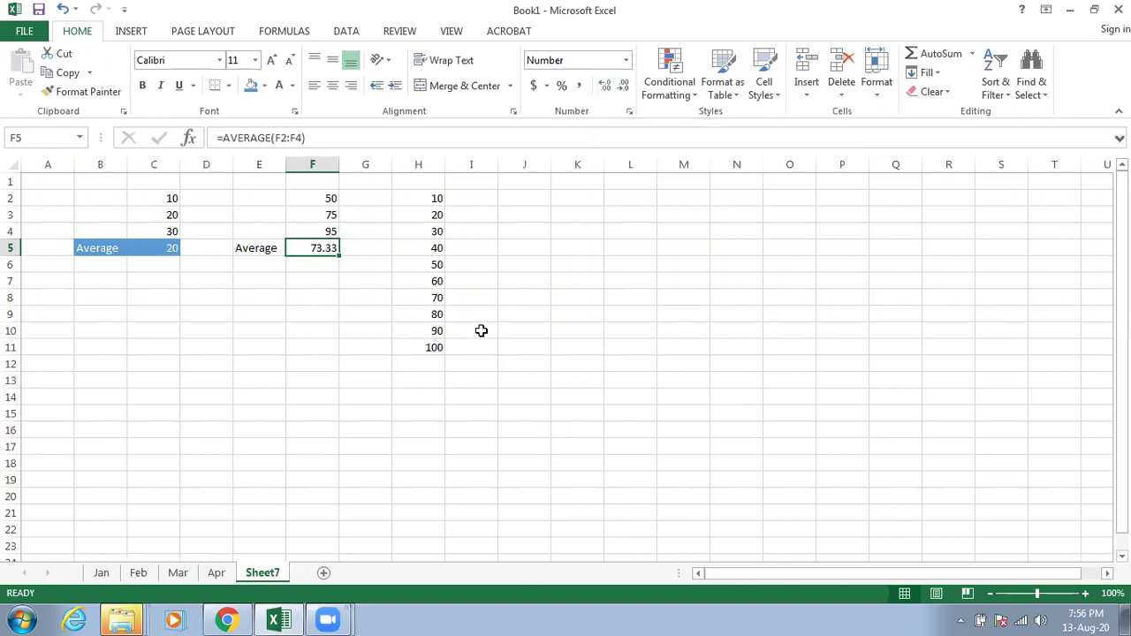
Step: Open the Apr sheet and examine the number format of the Balance Forward amount in I5
left_click(217, 572)
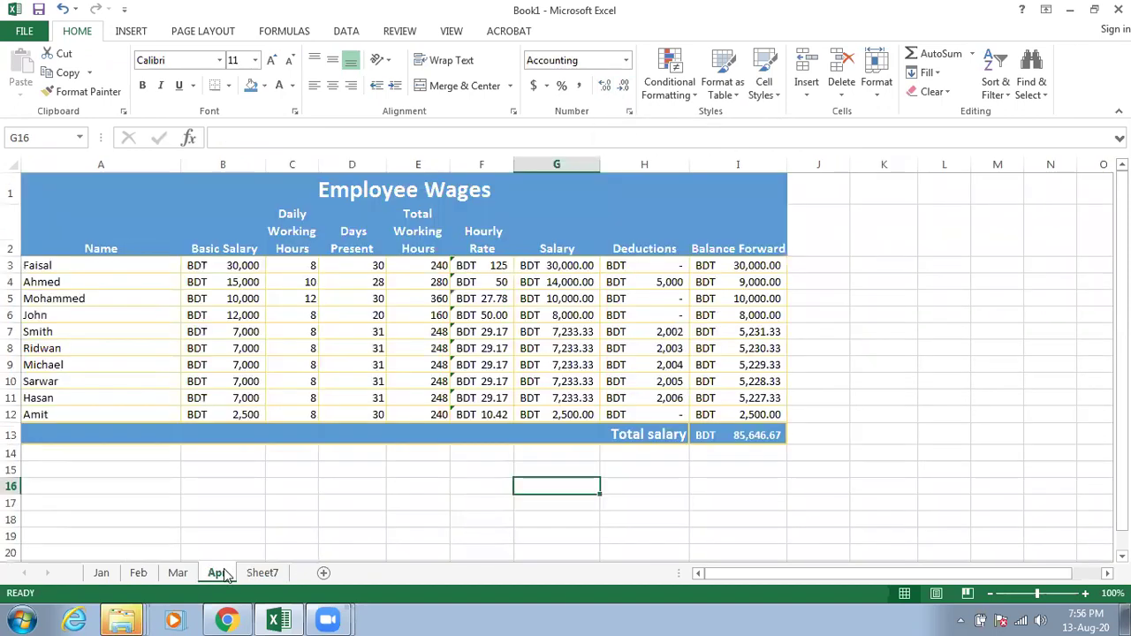
left_click(762, 300)
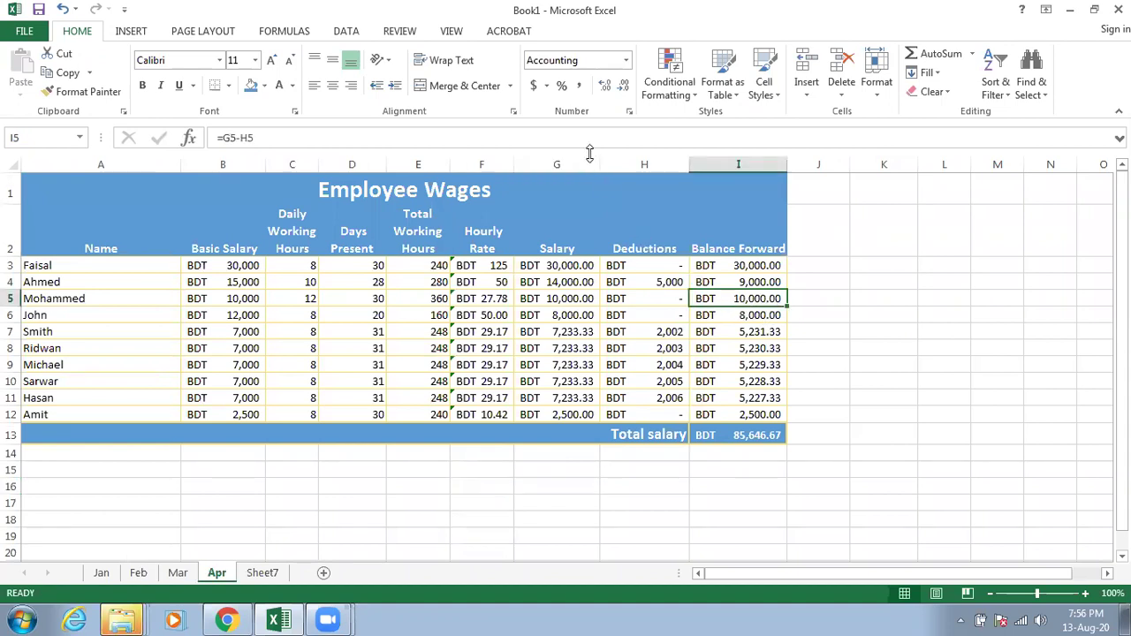
left_click(582, 86)
Step: Return to Sheet7 and enter 5000 in cell L3
left_click(262, 573)
left_click(659, 219)
left_click(643, 216)
type("5000")
left_click(811, 235)
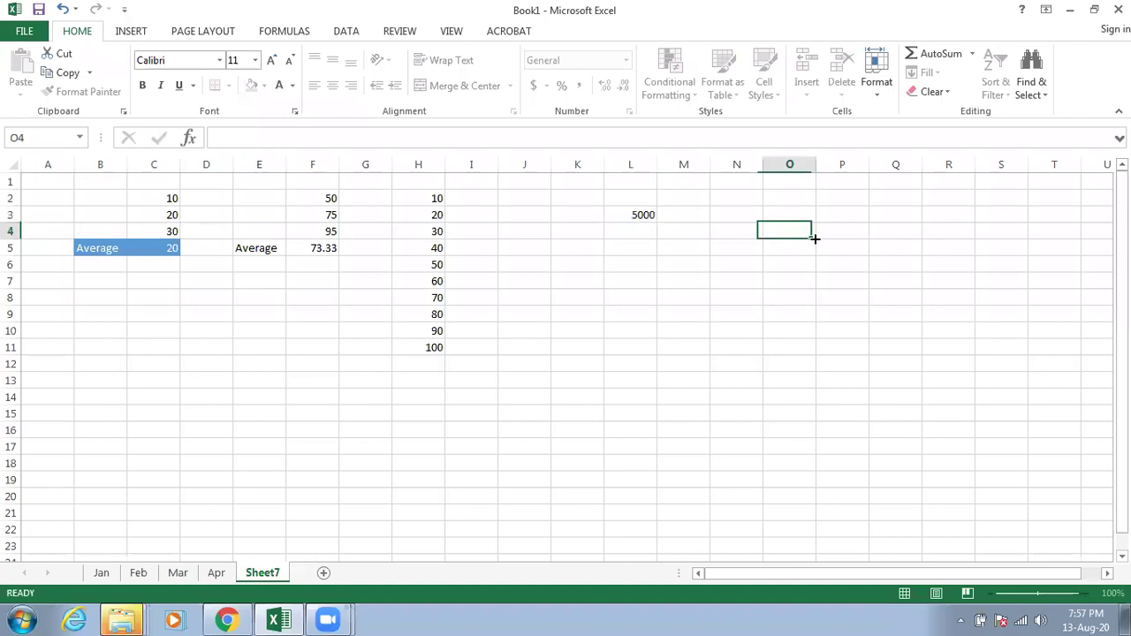
Step: Apply the comma style to L3 and the dollar accounting number format over it
left_click(644, 215)
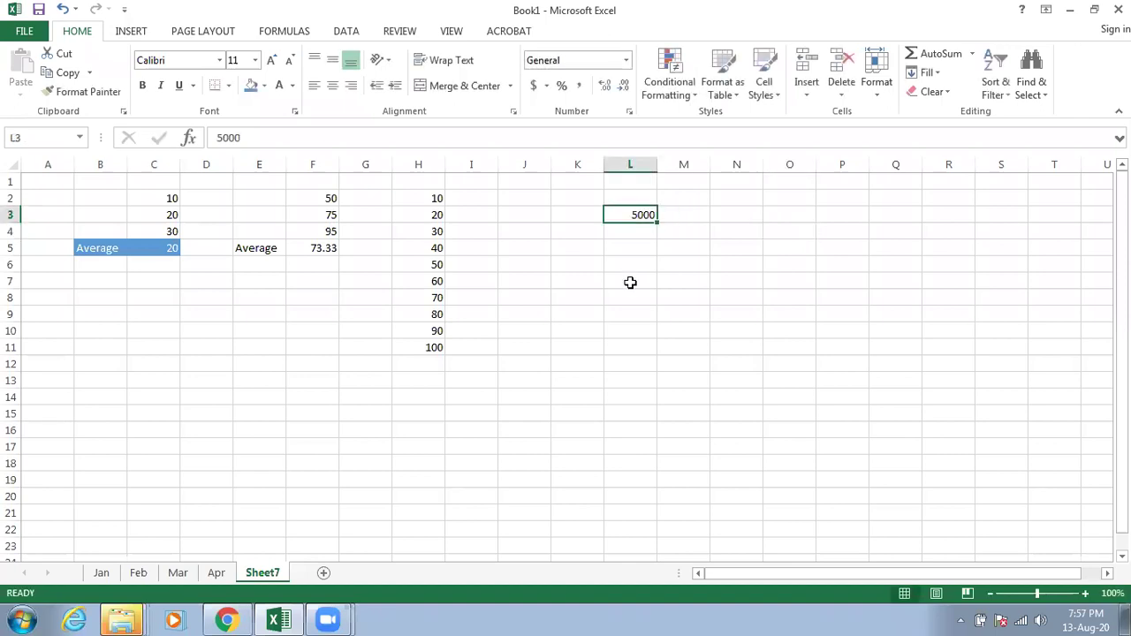
left_click(580, 86)
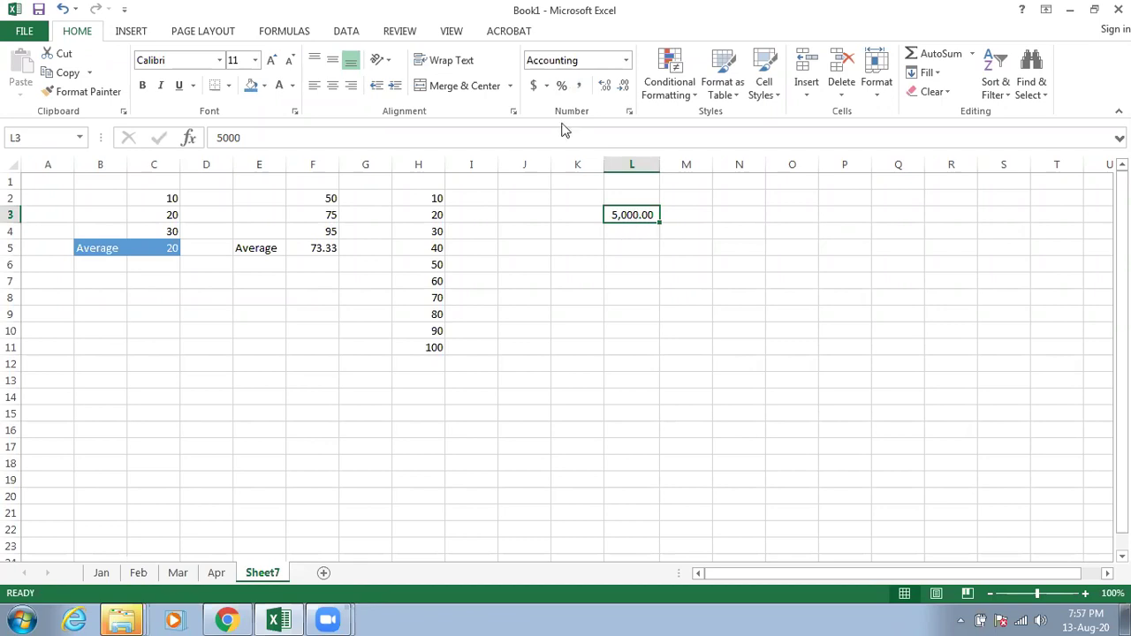
left_click(534, 85)
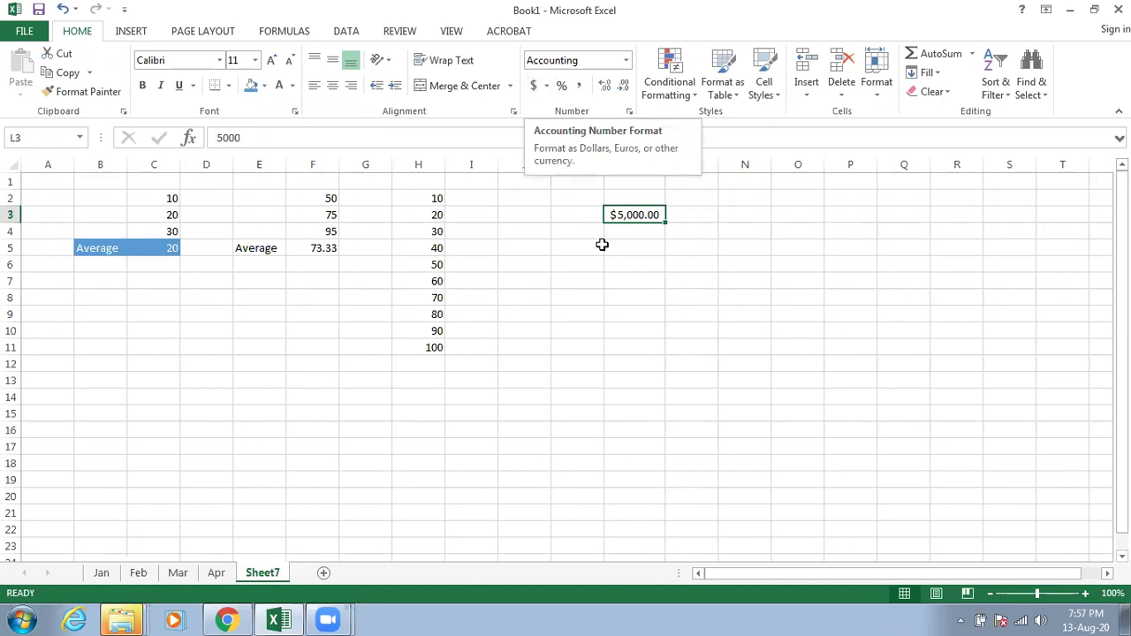
left_click(546, 86)
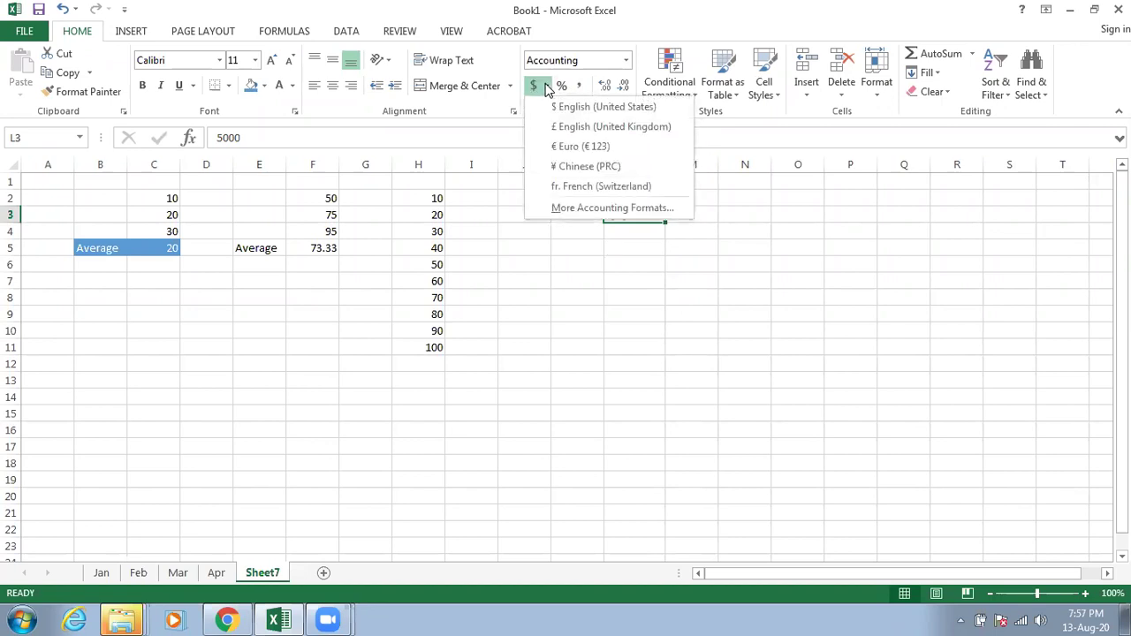
left_click(624, 354)
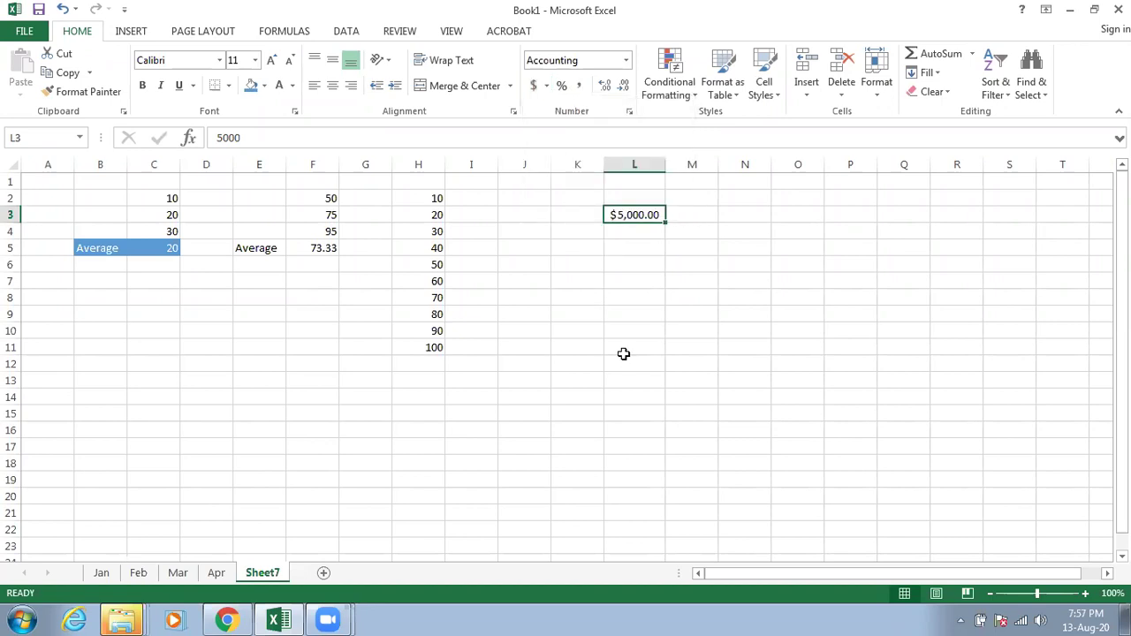
Step: Remove both decimal places from the dollar amount in L3
left_click(624, 85)
left_click(624, 86)
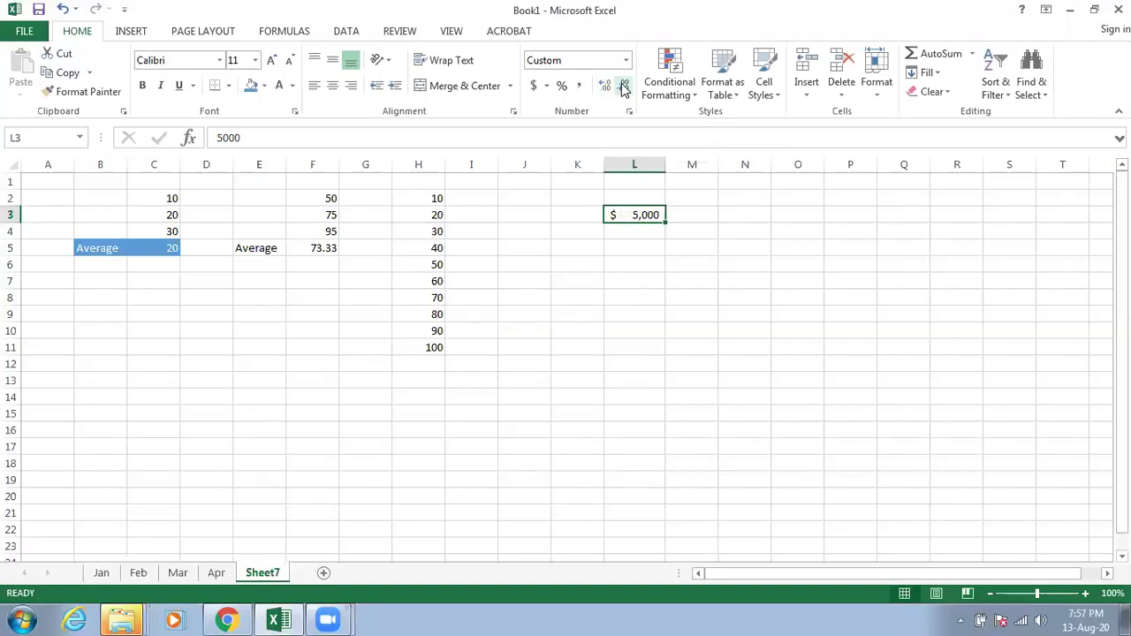
left_click(642, 333)
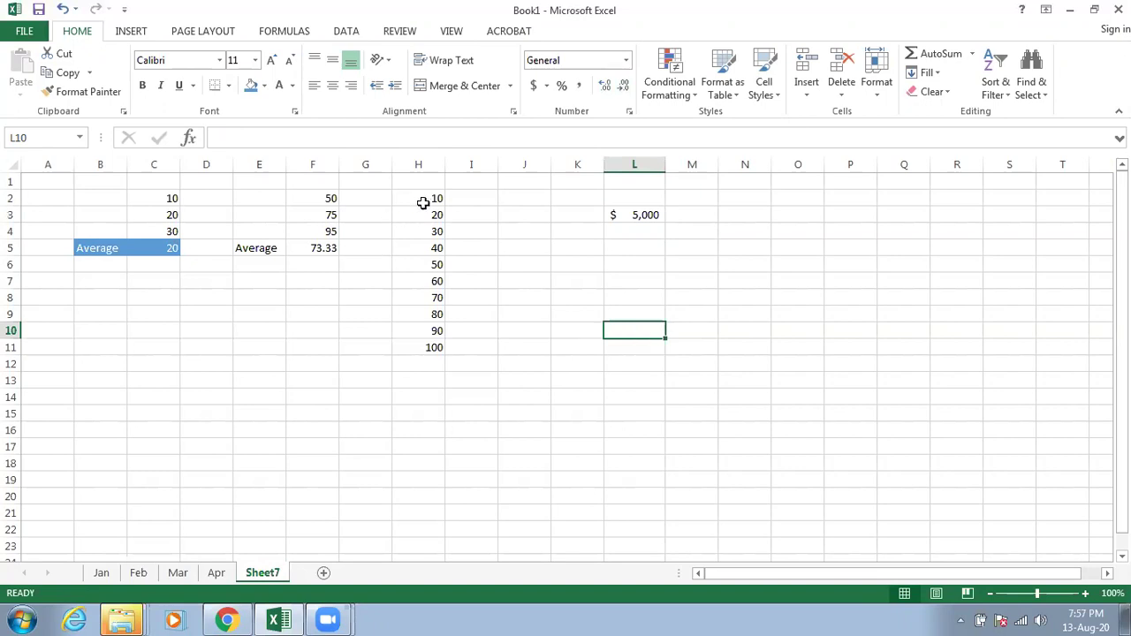
Step: Count the numbers in H2:H11 with the Count Numbers function in cell H12
left_click(426, 198)
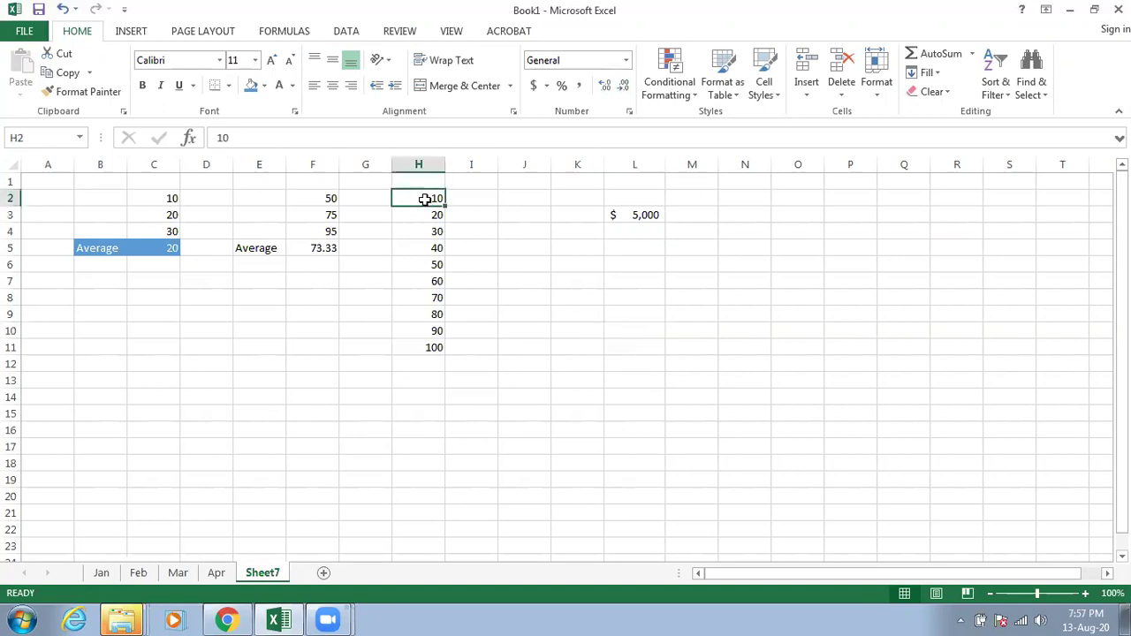
left_click(428, 361)
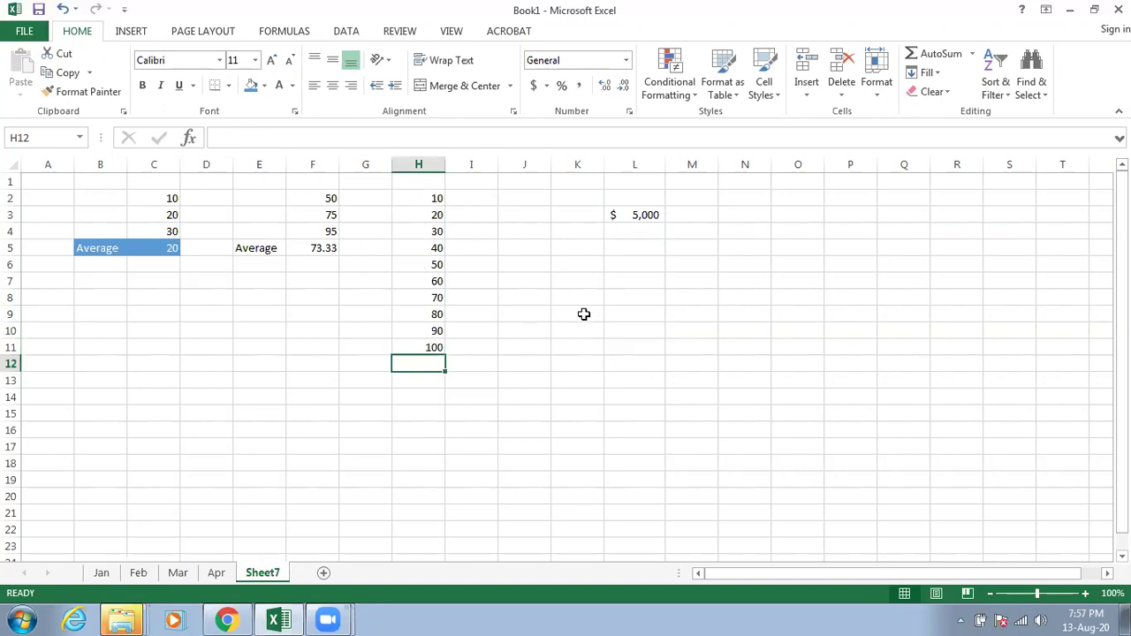
left_click(972, 54)
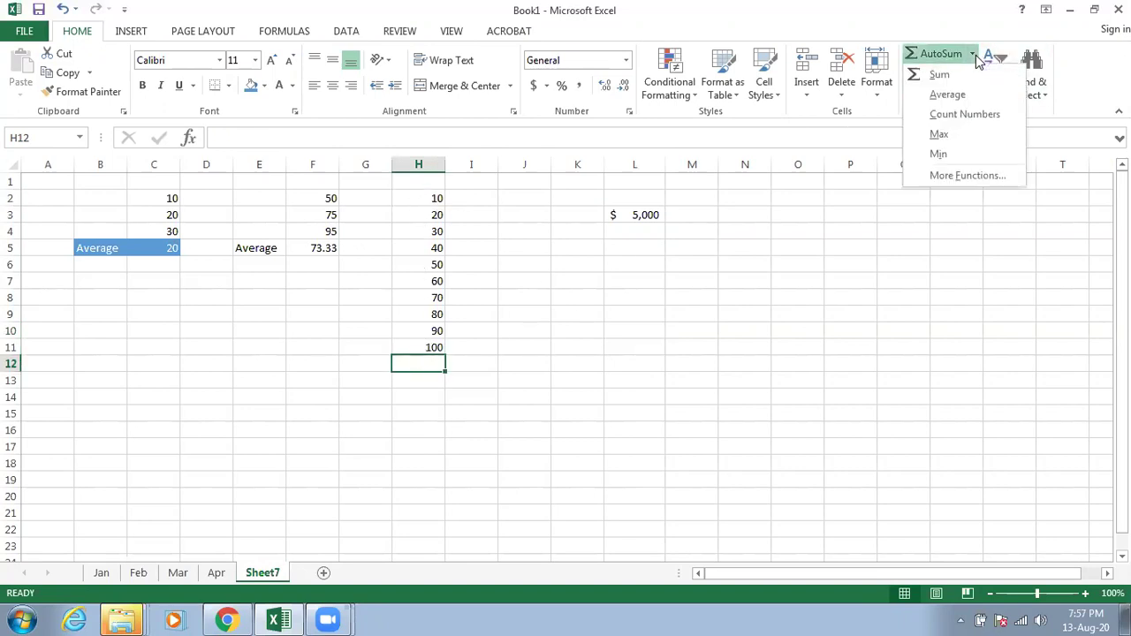
left_click(955, 117)
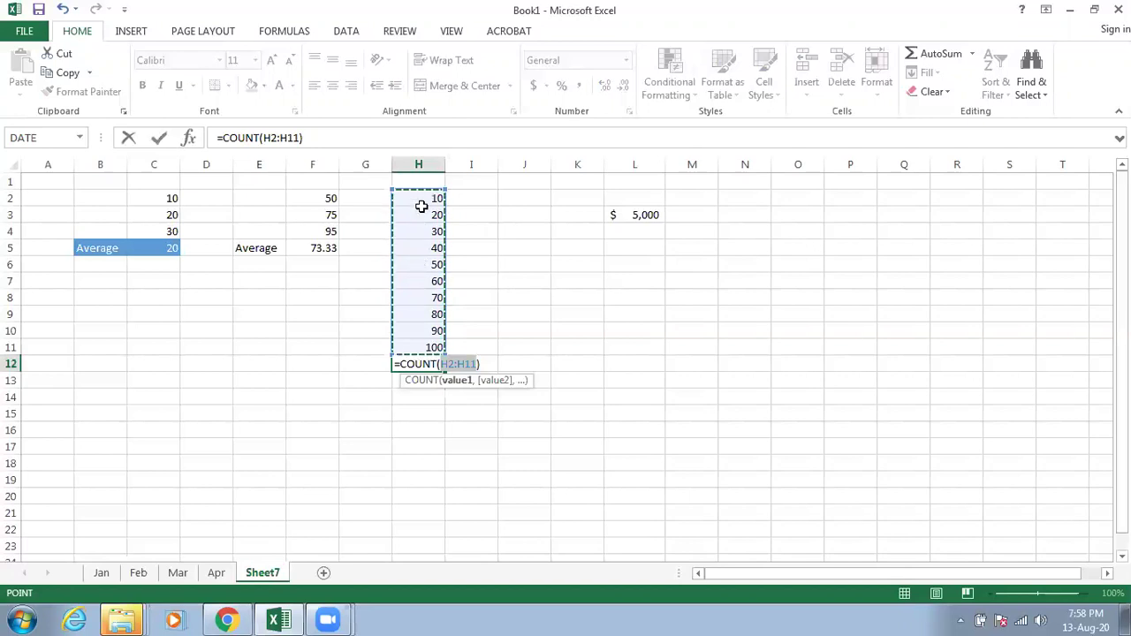
key("Return")
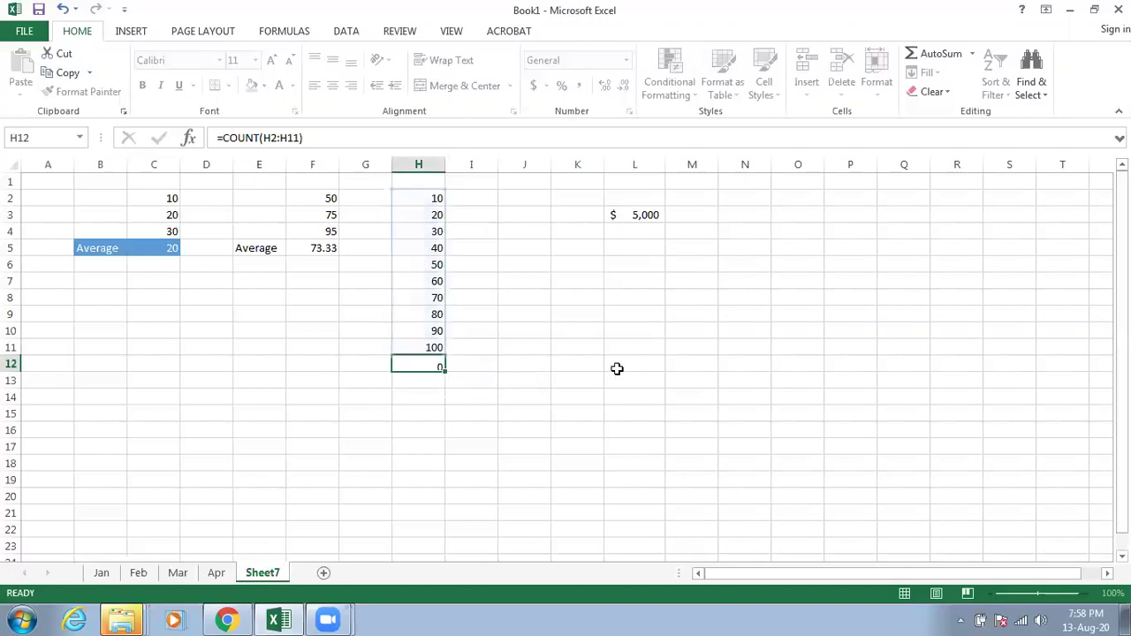
left_click(420, 367)
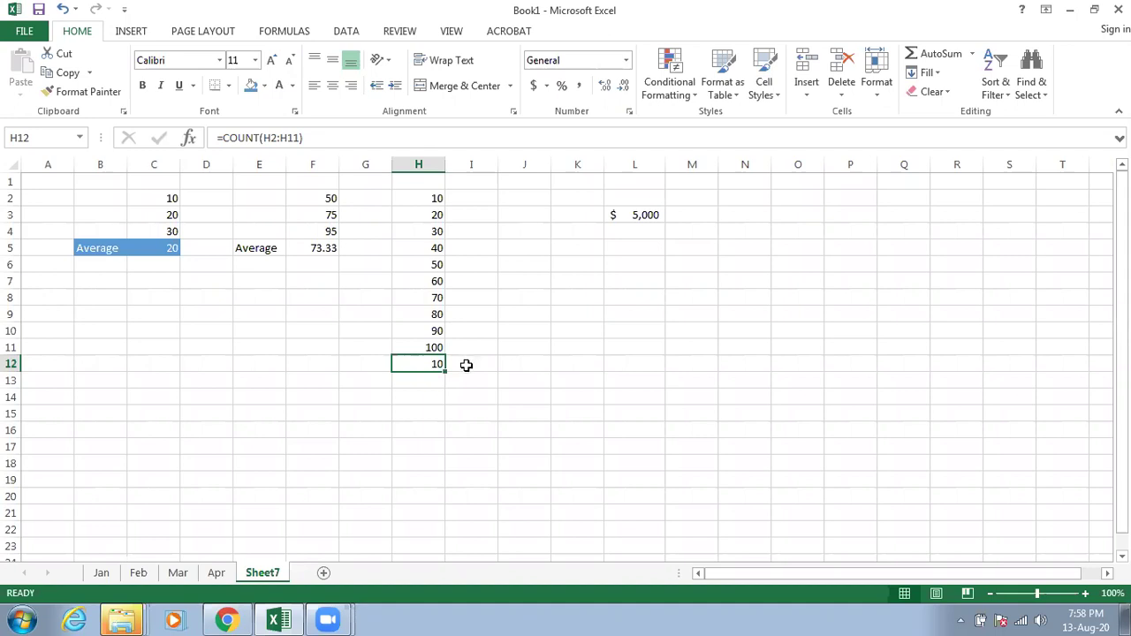
Step: Count the numbers in C2:C5 with the Count Numbers function in cell C6
left_click(153, 201)
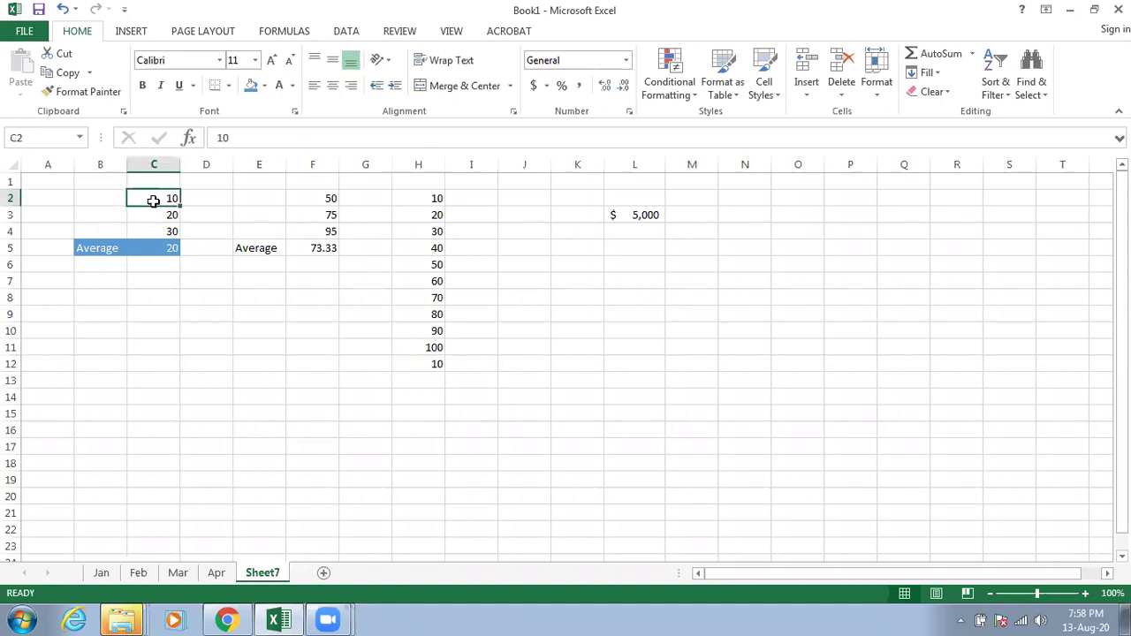
left_click_drag(153, 200, 152, 251)
left_click(153, 265)
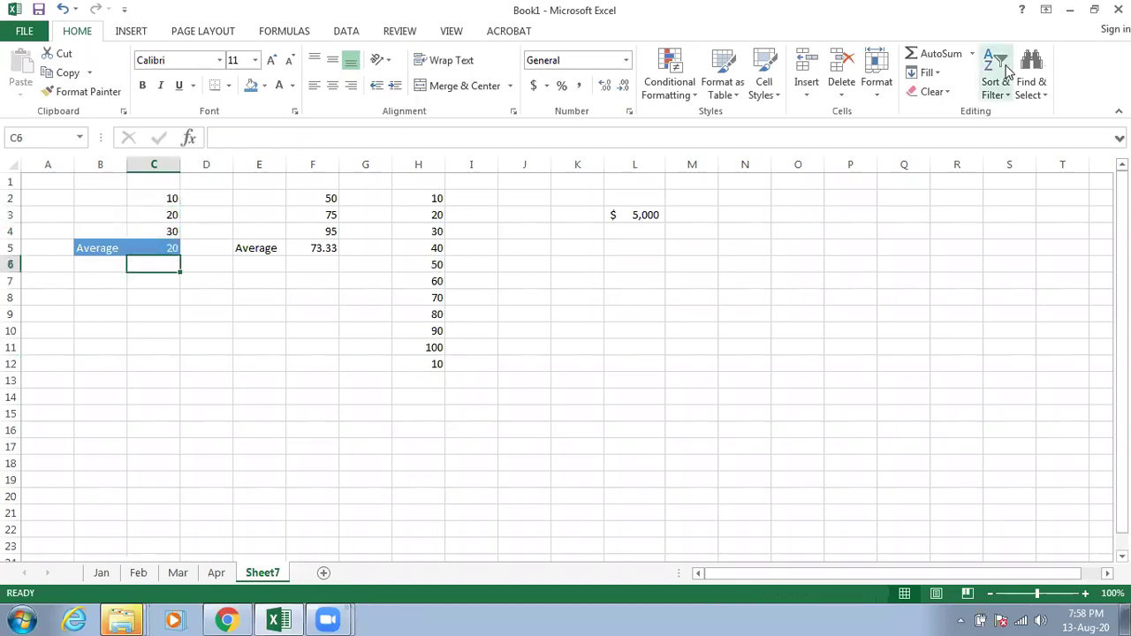
left_click(973, 54)
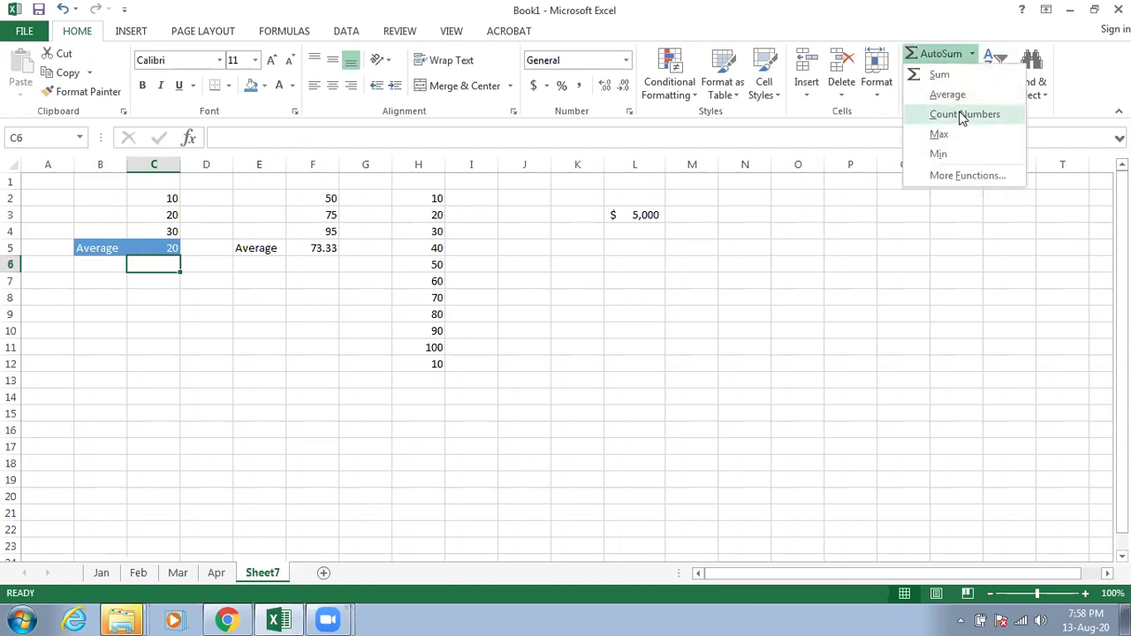
left_click(962, 116)
key("Return")
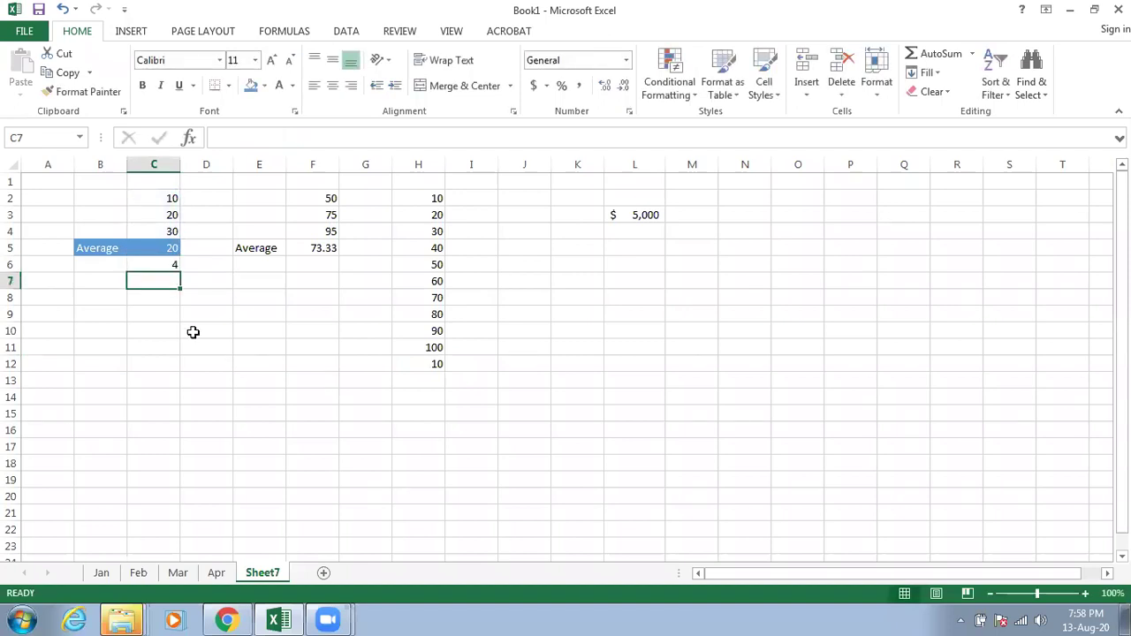
Step: Clear the count formulas from cells C6 and H12
left_click(152, 268)
key("Delete")
left_click(265, 411)
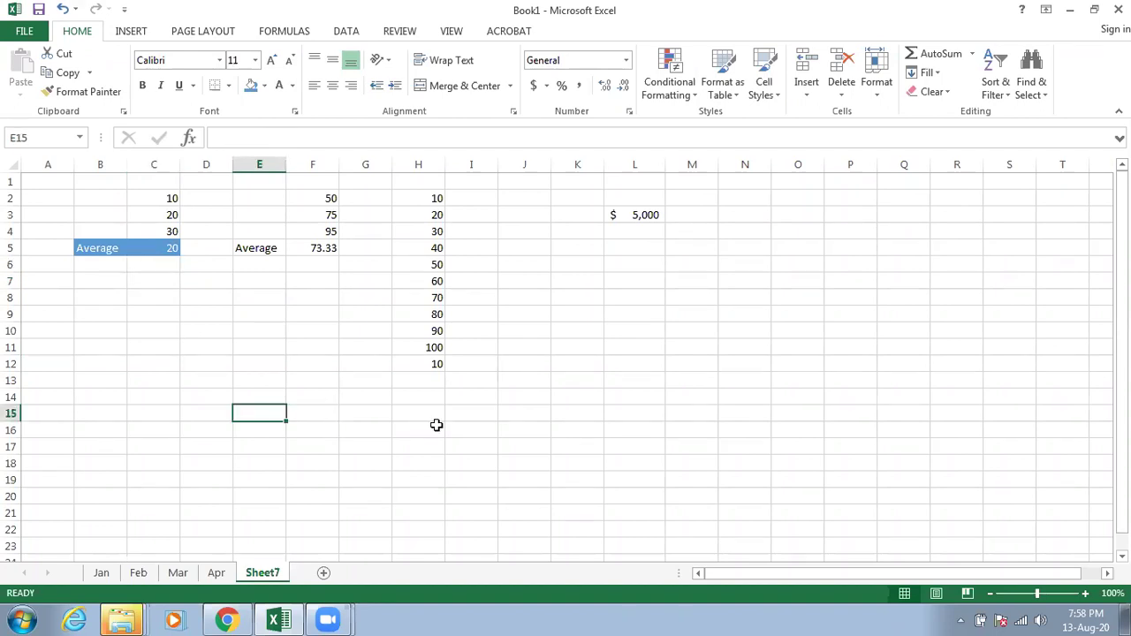
left_click(435, 380)
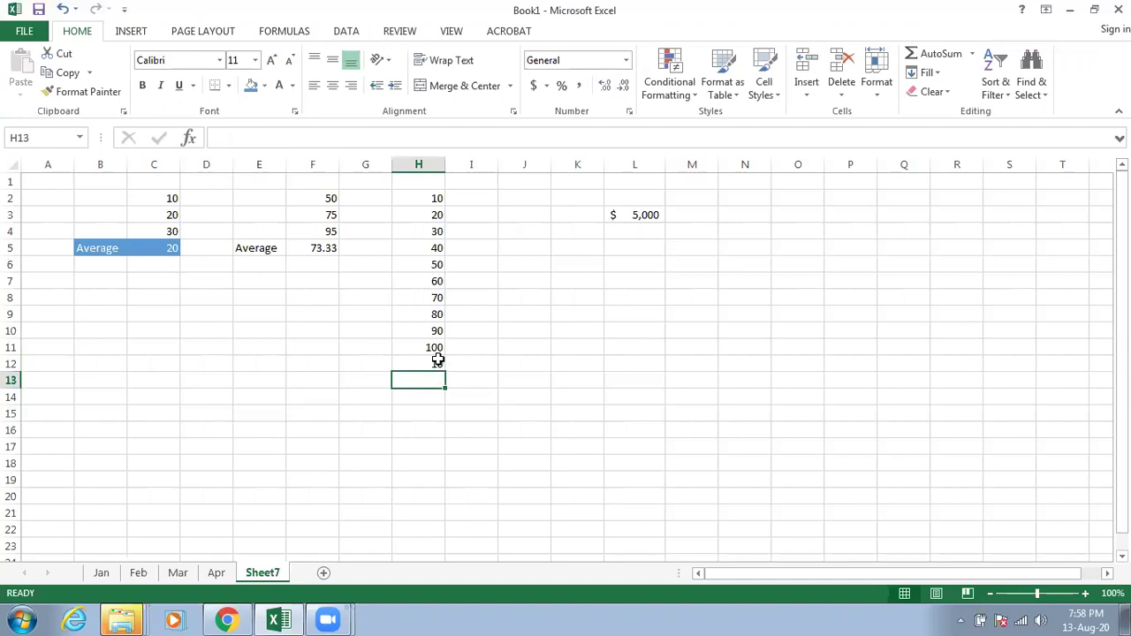
left_click(437, 363)
key("Delete")
left_click(385, 431)
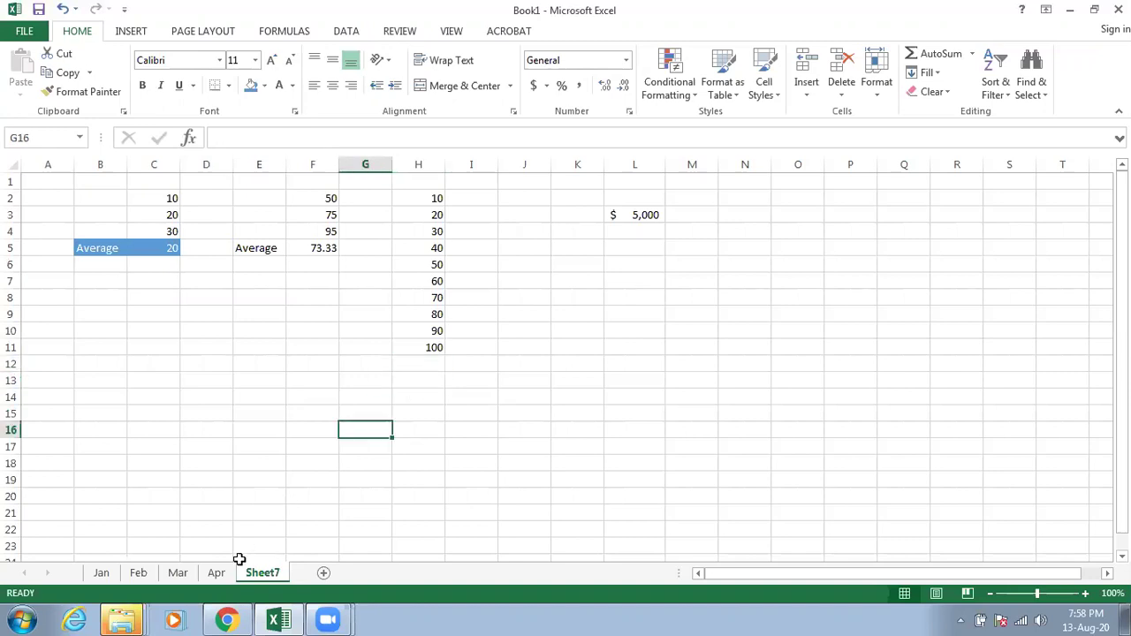
Step: Open the Apr sheet and select the employee names in A3:A12 to examine how many there are
left_click(217, 573)
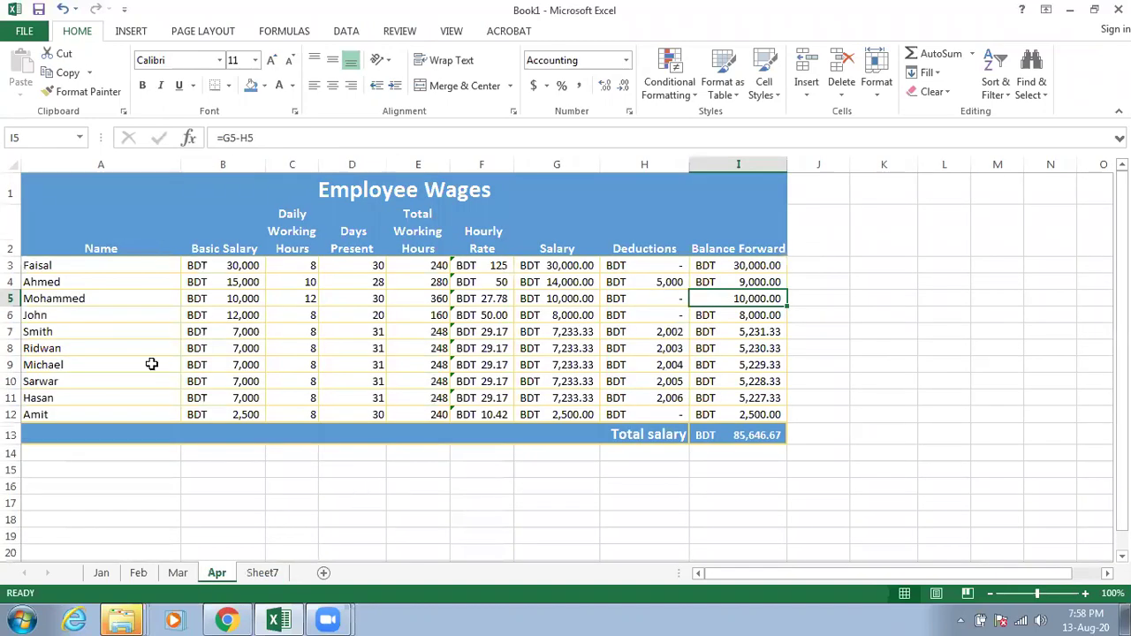
left_click_drag(43, 267, 52, 414)
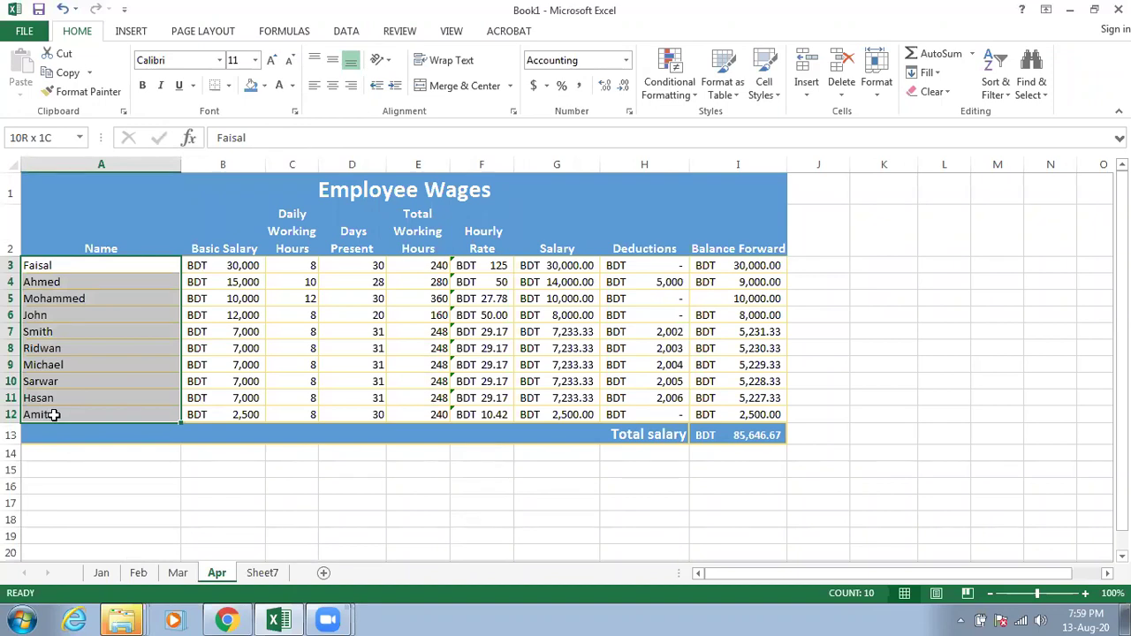
left_click(54, 430)
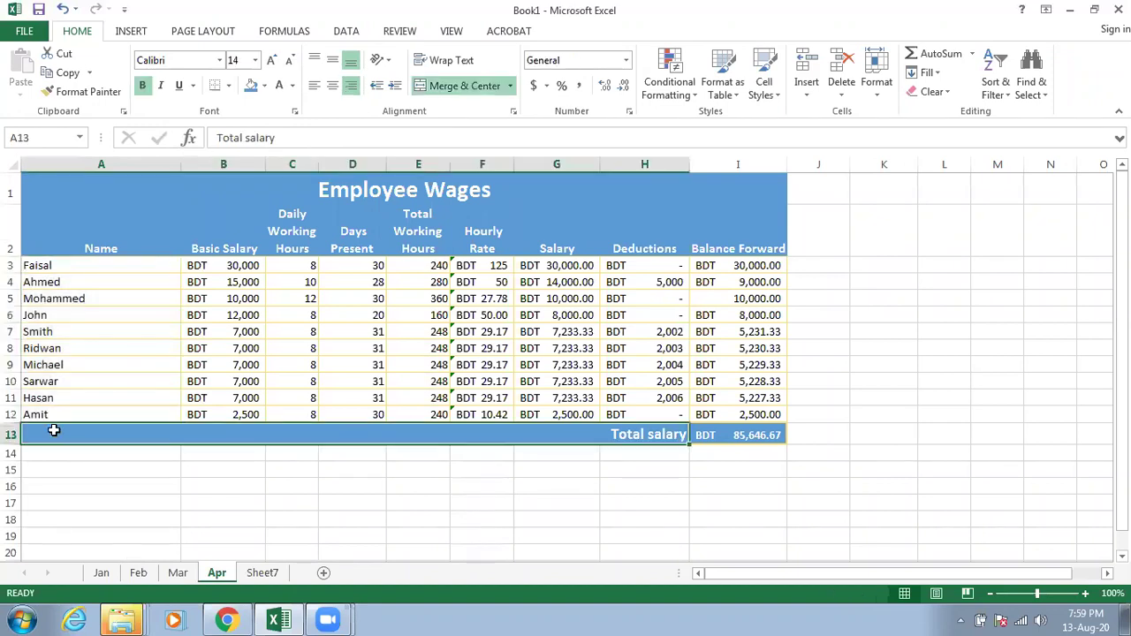
Step: Try Count Numbers on the employee names in A3:A12 from cell A14, and clear the result
left_click(54, 455)
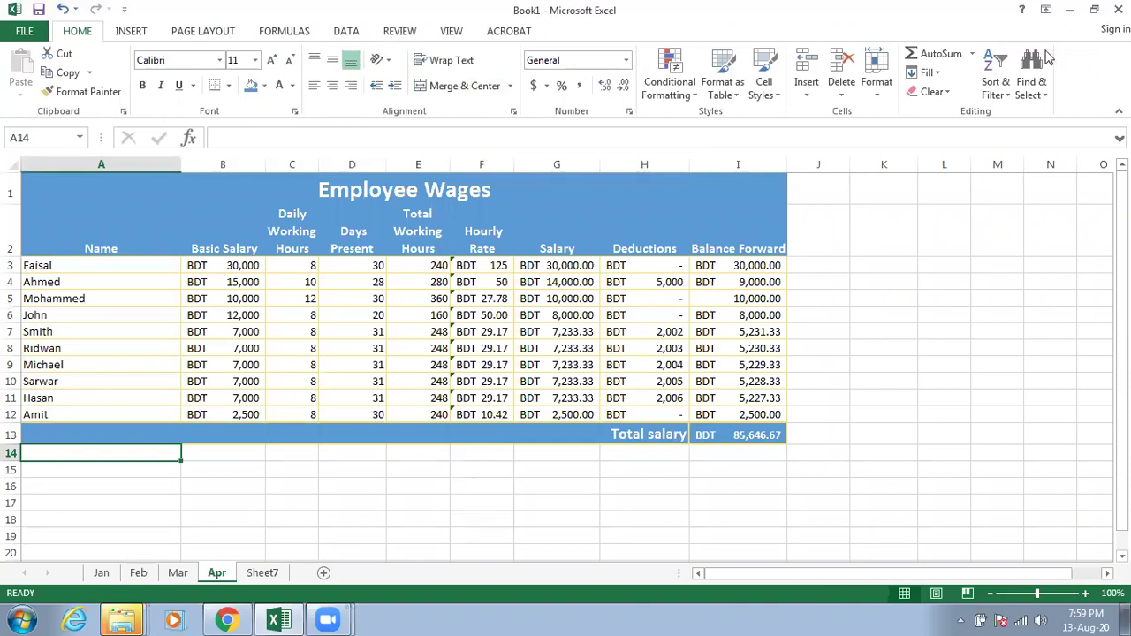
left_click(972, 54)
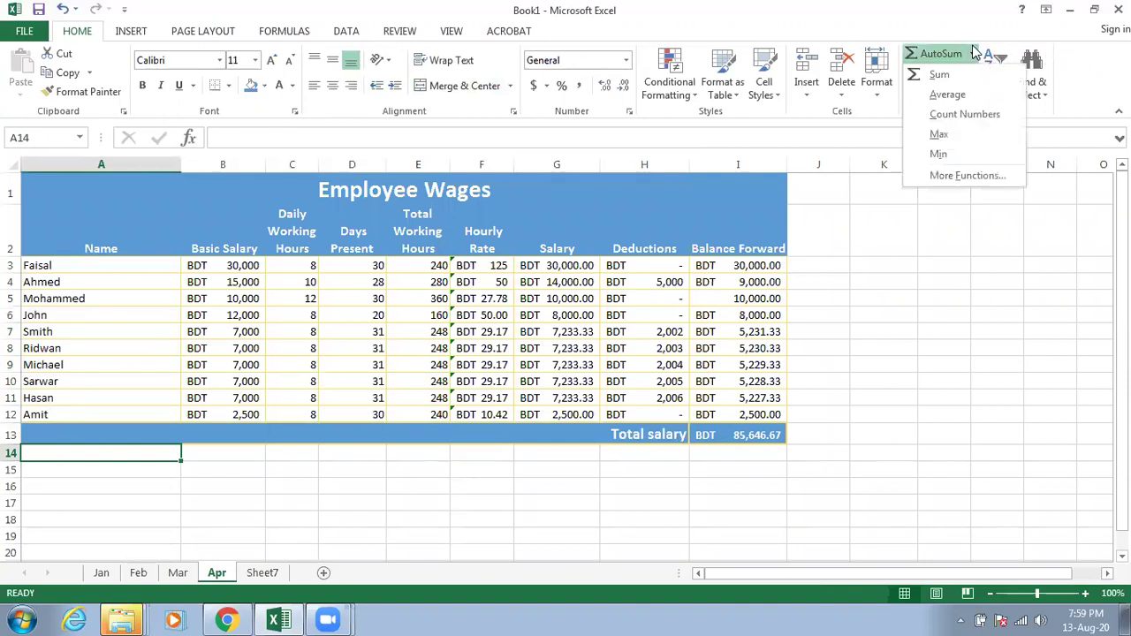
left_click(963, 122)
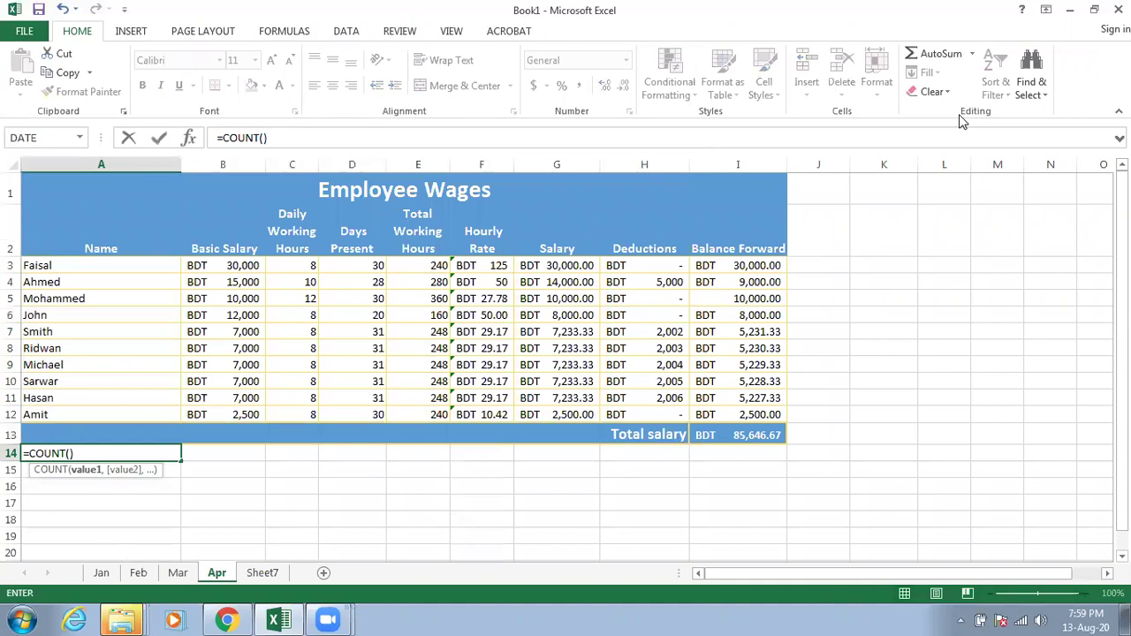
left_click(60, 265)
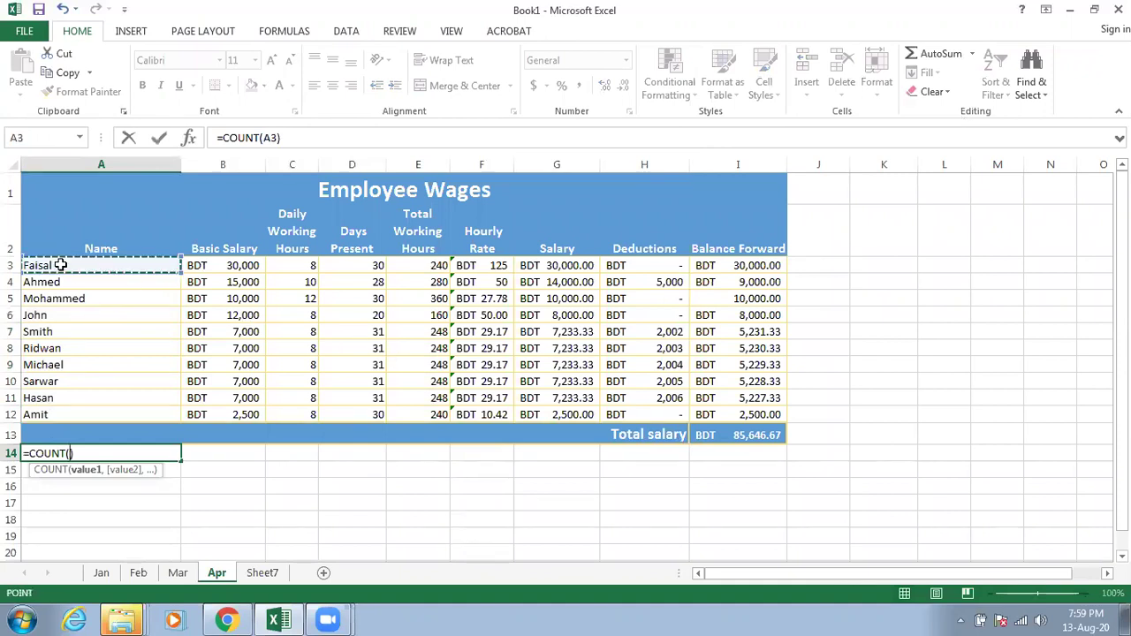
left_click_drag(60, 265, 70, 415)
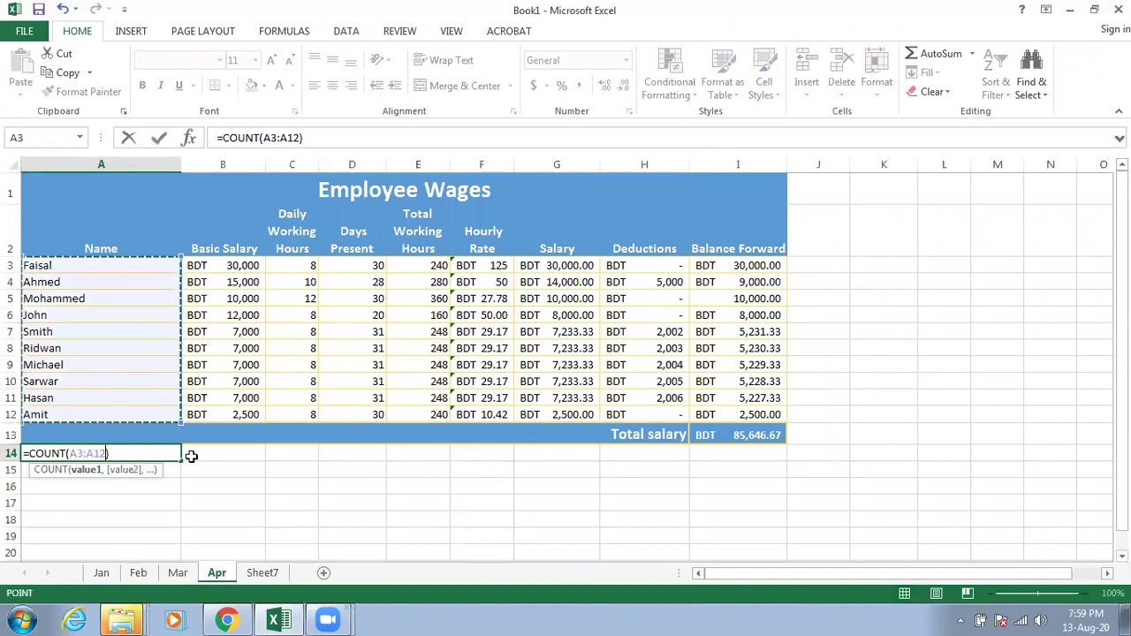
key("ctrl+Return")
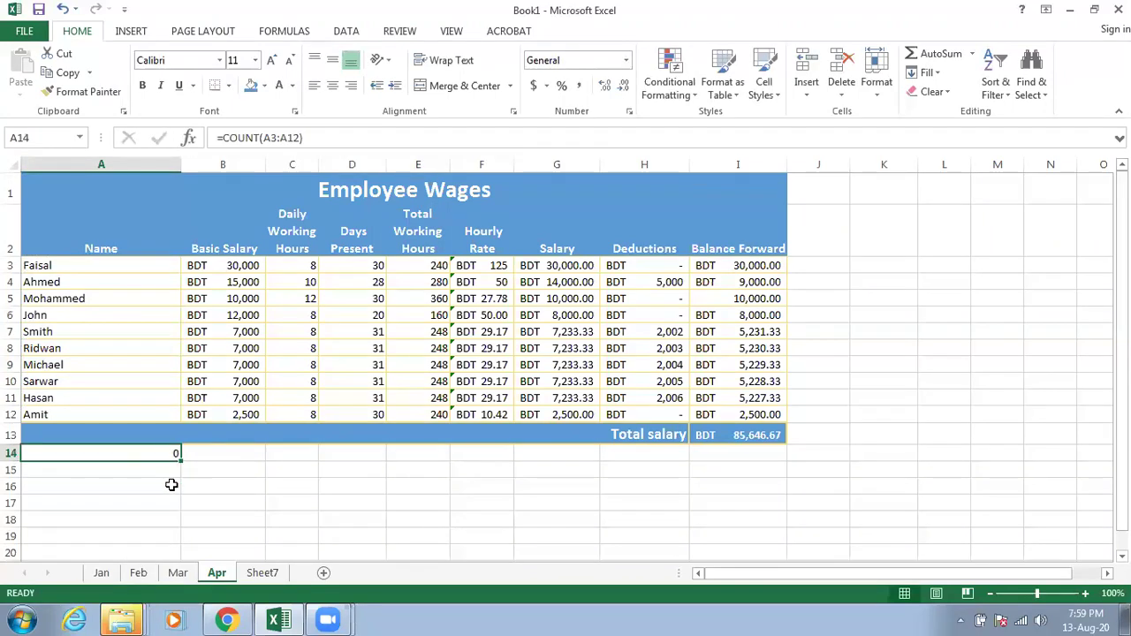
key("Delete")
Step: Count the Balance Forward amounts in I3:I13 with the Count Numbers function in cell I14
left_click_drag(758, 263, 757, 304)
left_click(759, 452)
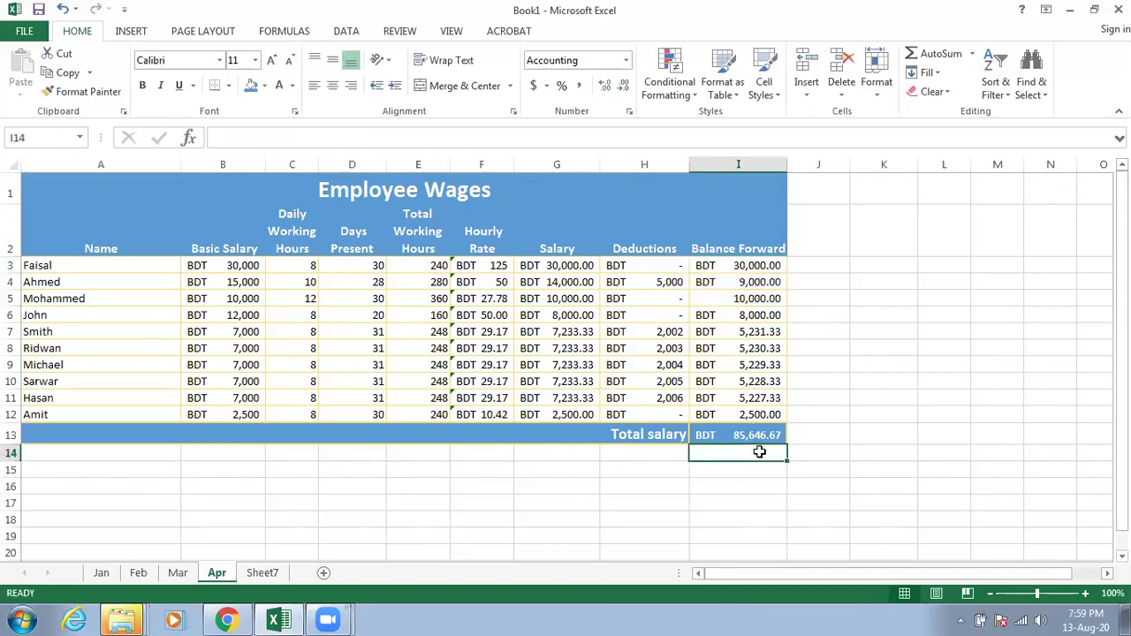
left_click(971, 53)
left_click(964, 114)
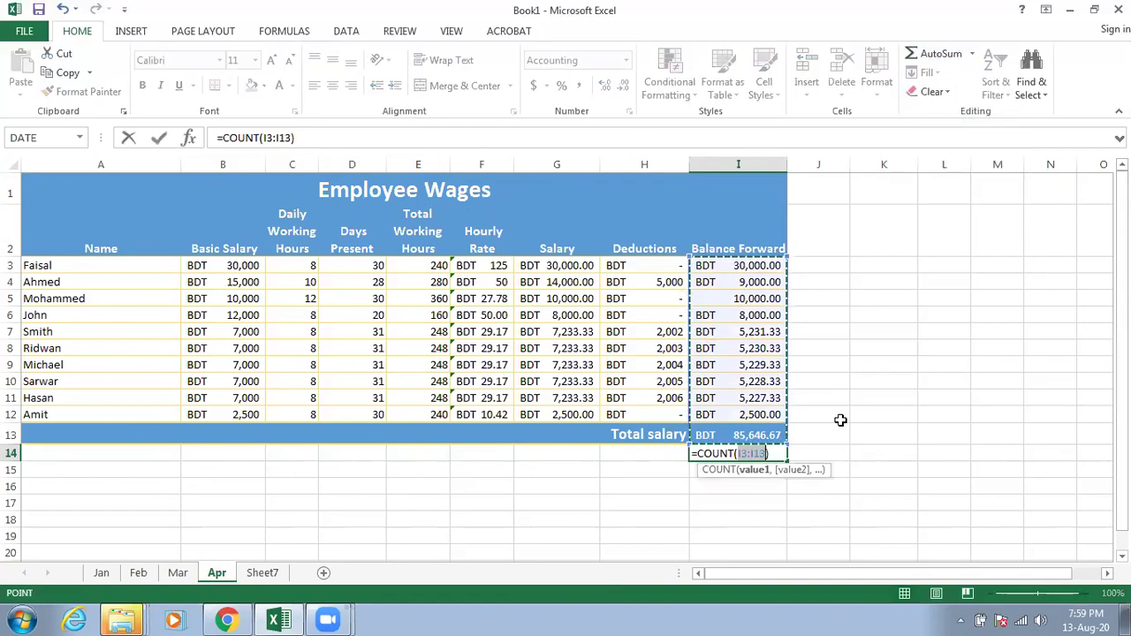
key("Return")
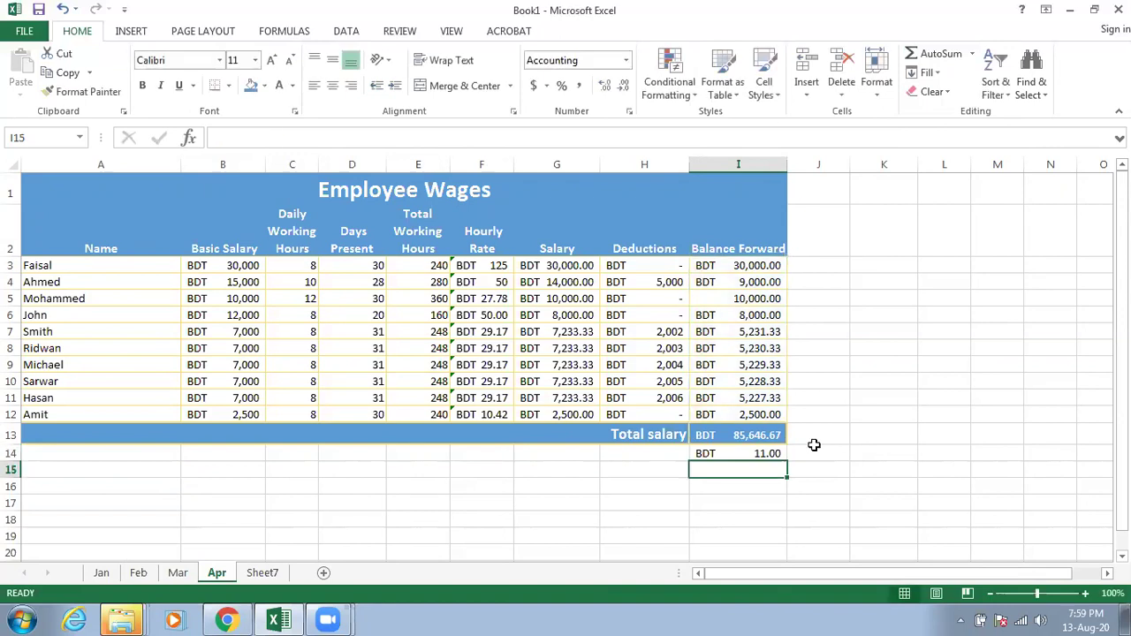
Step: Check the range used by the count formula in I14 and clear that cell
double_click(754, 454)
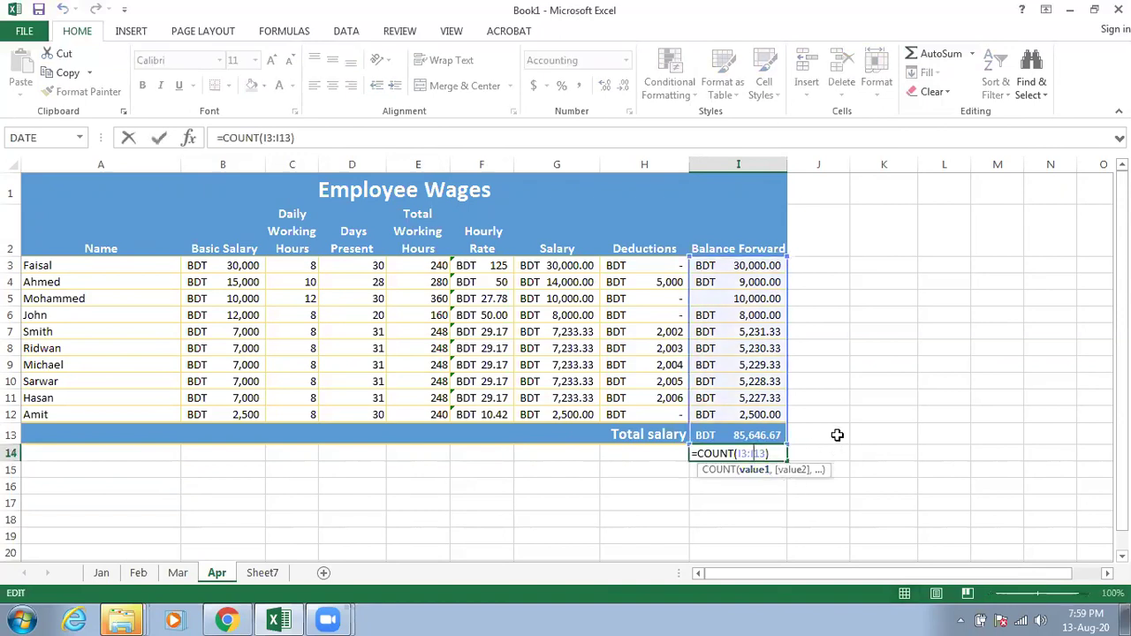
left_click(837, 435)
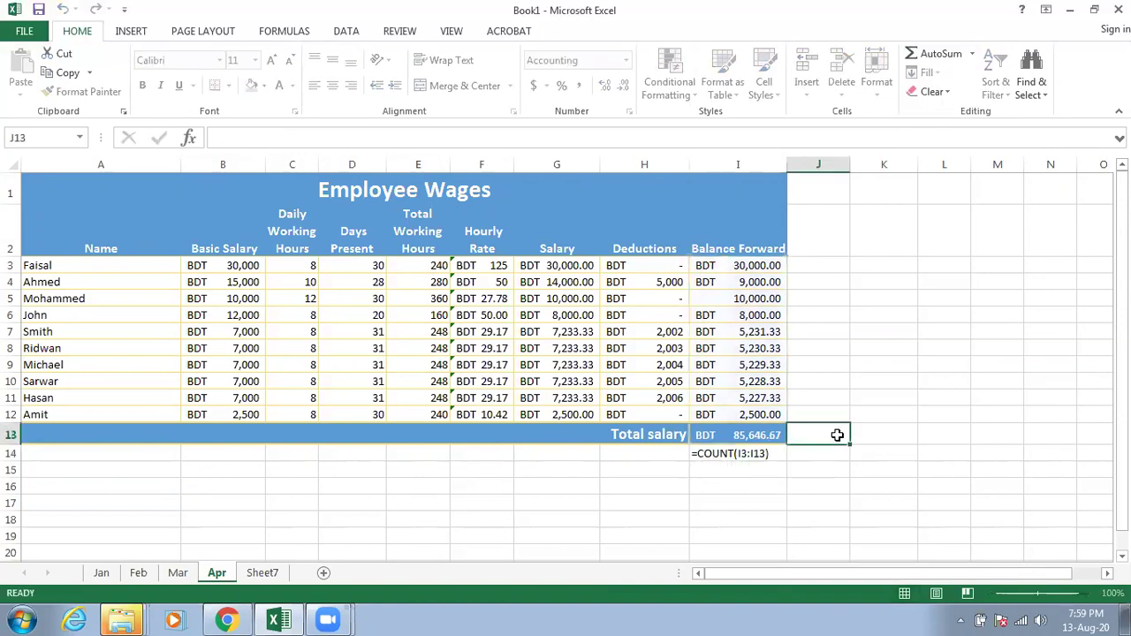
left_click(737, 454)
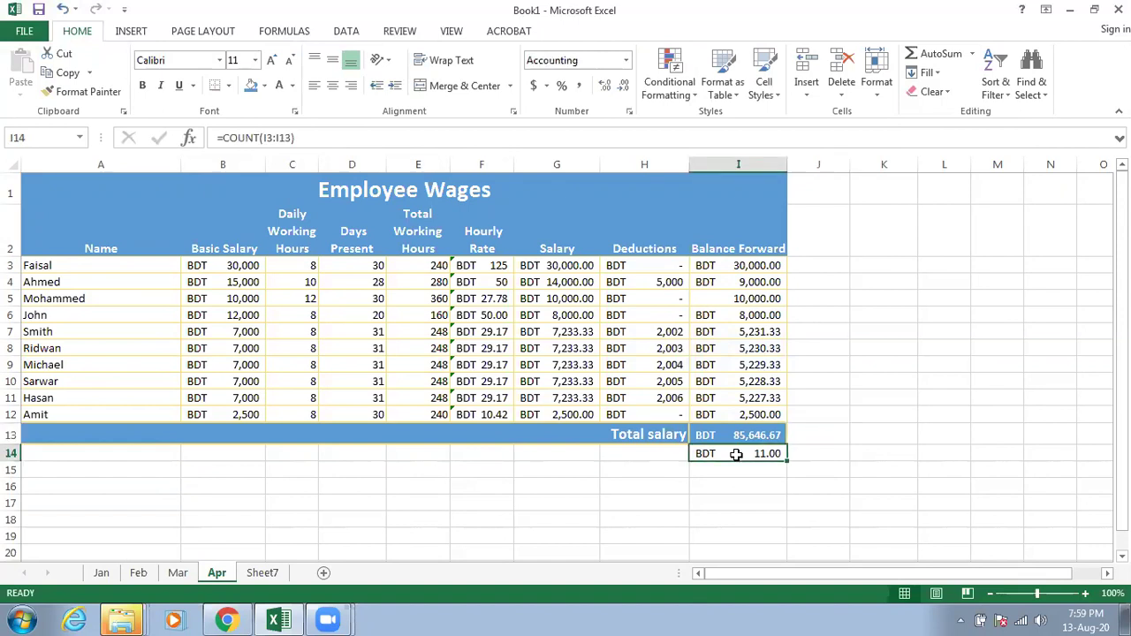
key("Delete")
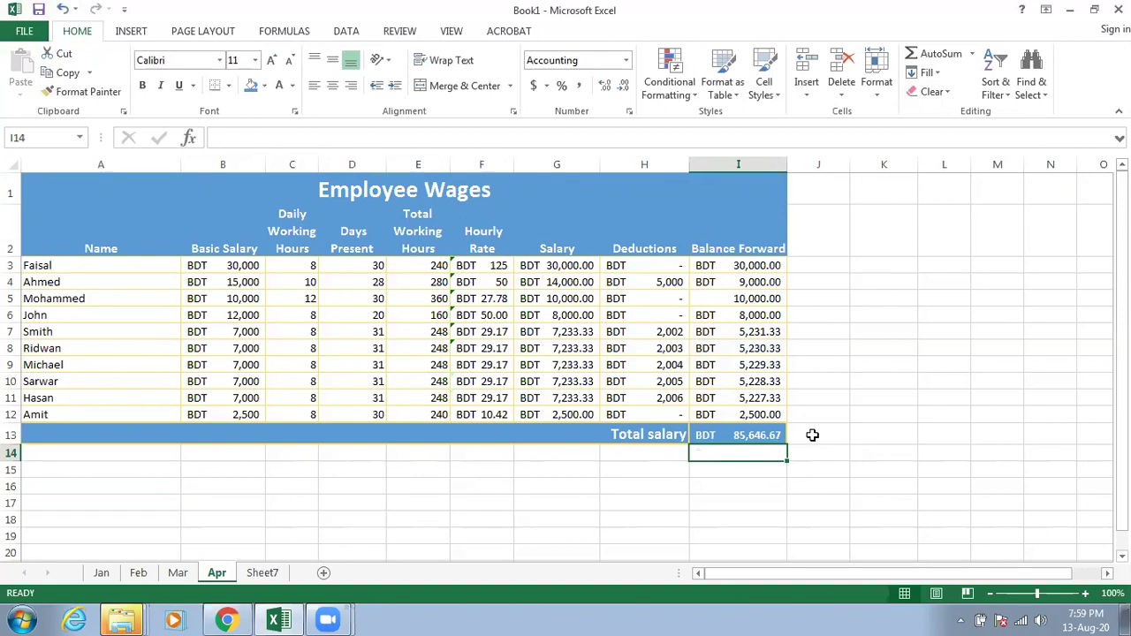
left_click(812, 435)
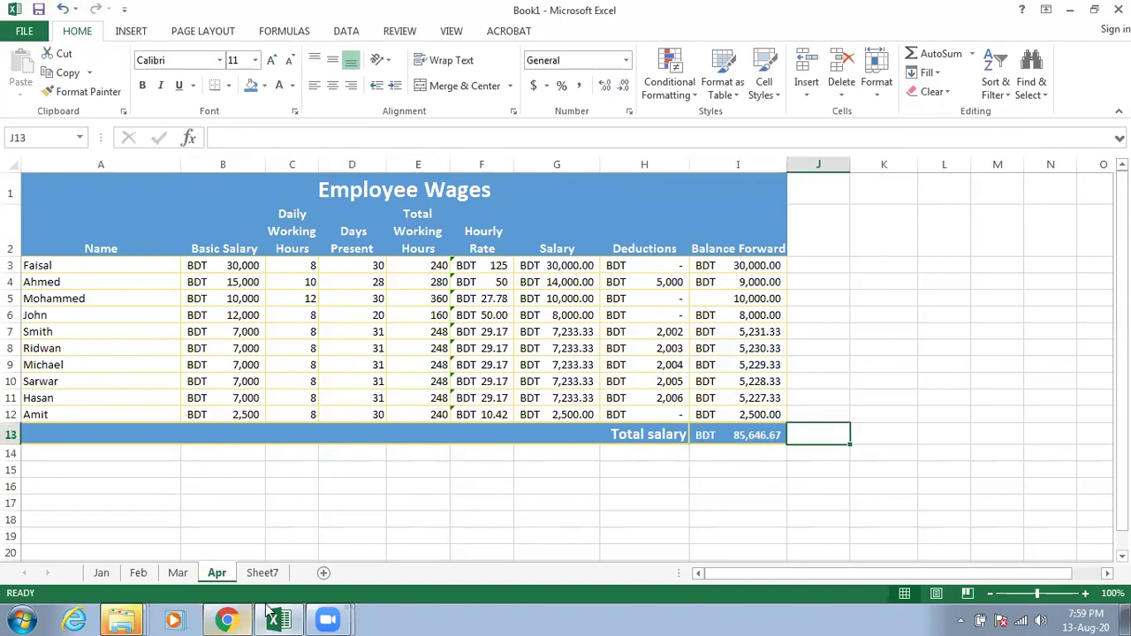
Step: On Sheet7, find the largest value of H2:H11 with the Max function in cell H12 and check its formula
left_click(263, 573)
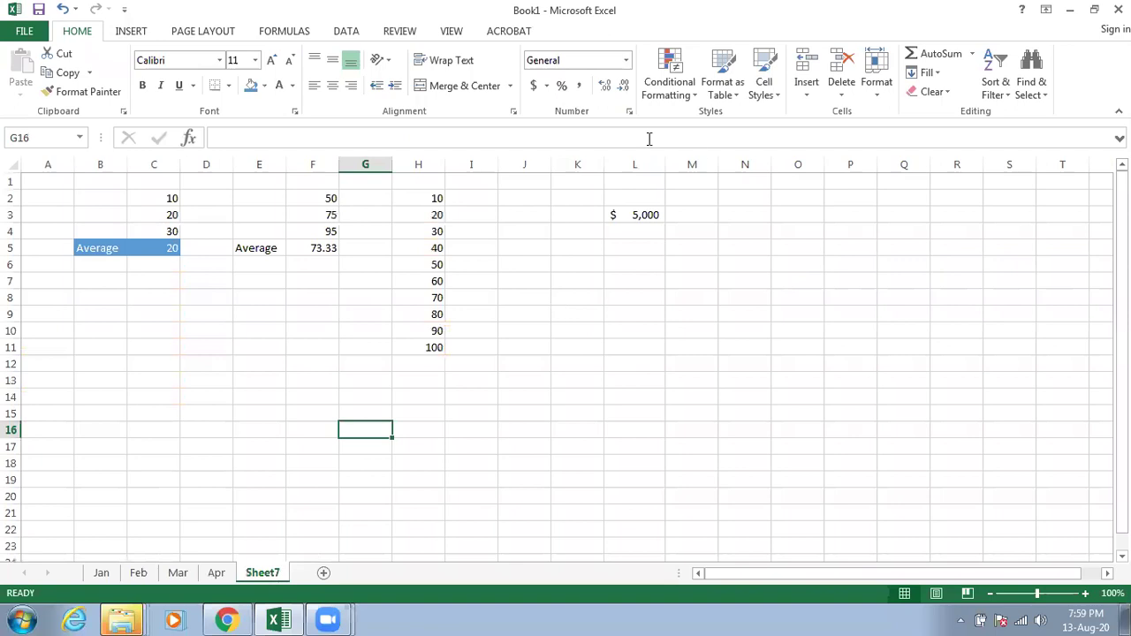
left_click(972, 55)
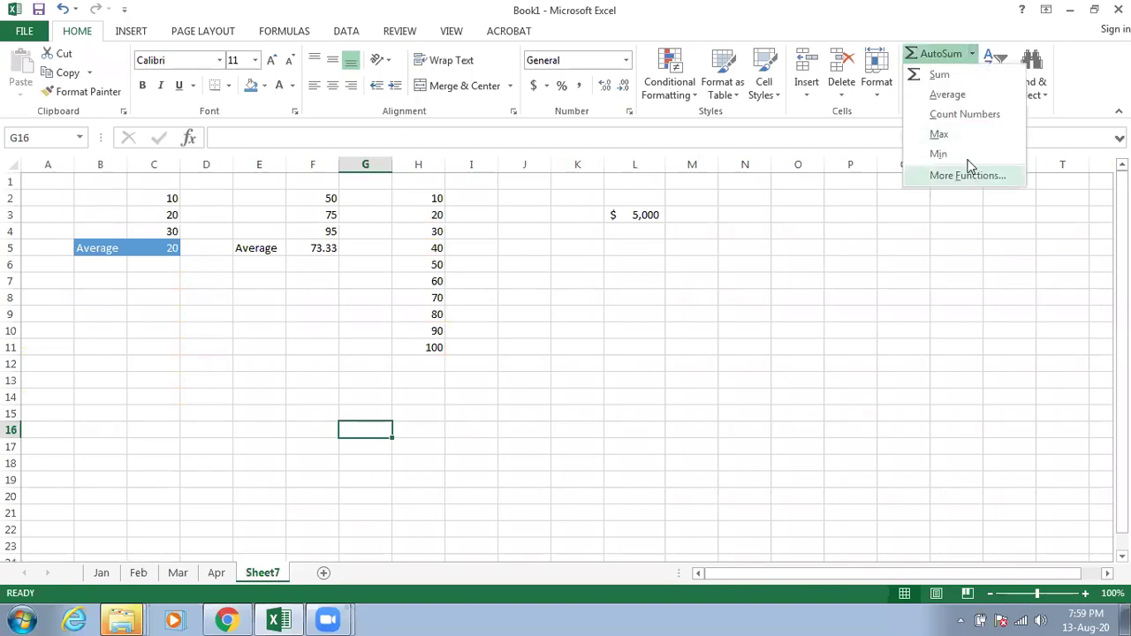
left_click(419, 358)
left_click(419, 363)
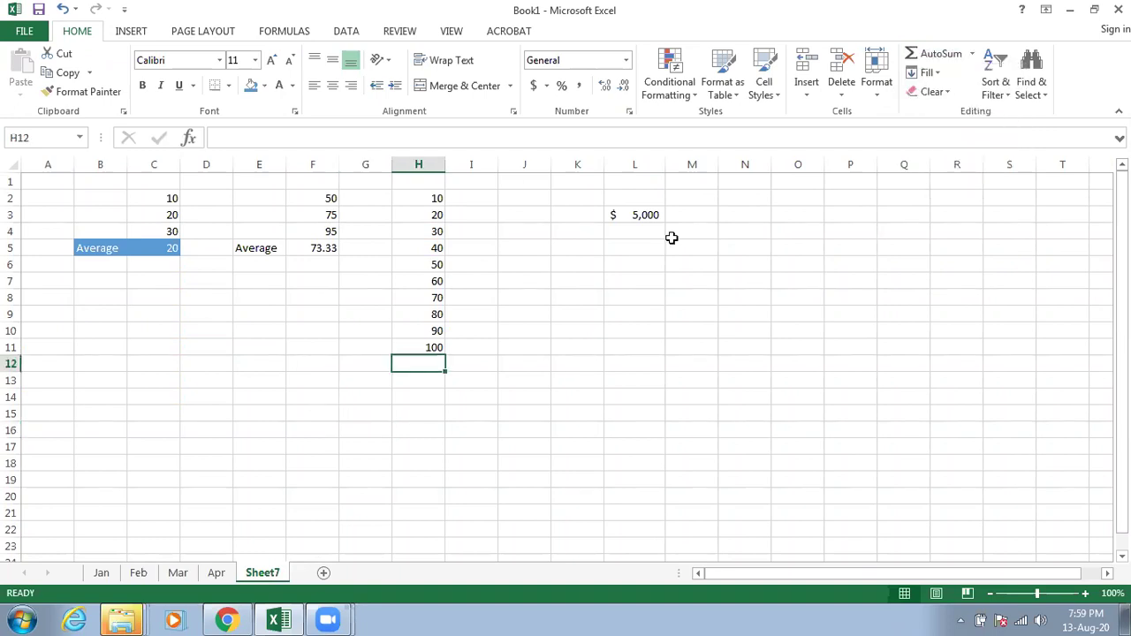
left_click(971, 54)
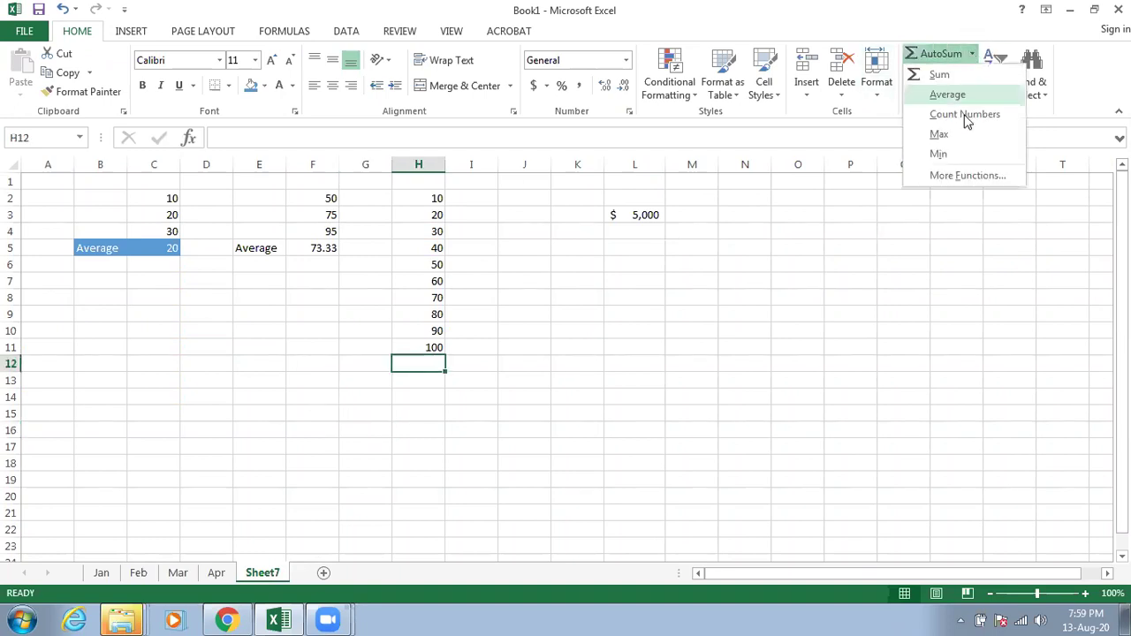
left_click(950, 136)
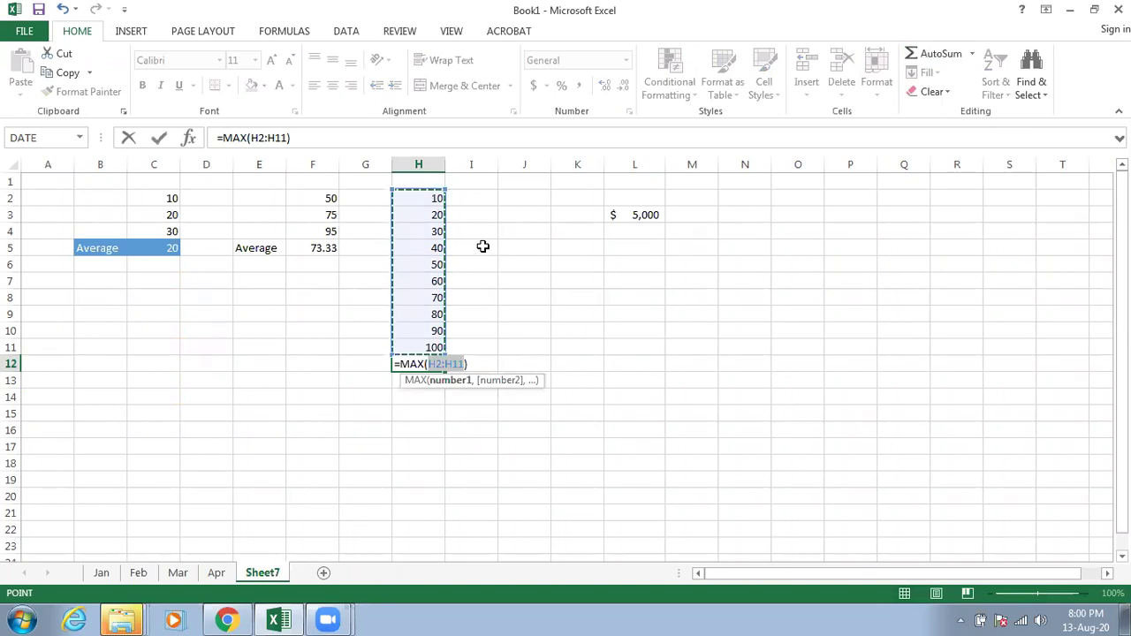
key("Return")
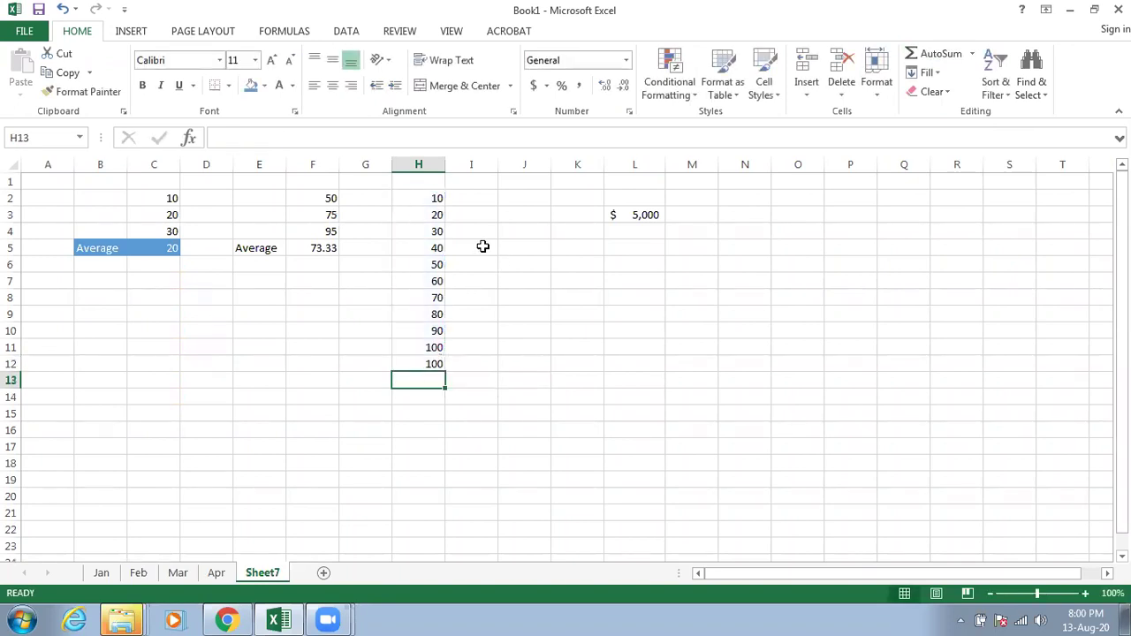
left_click(434, 365)
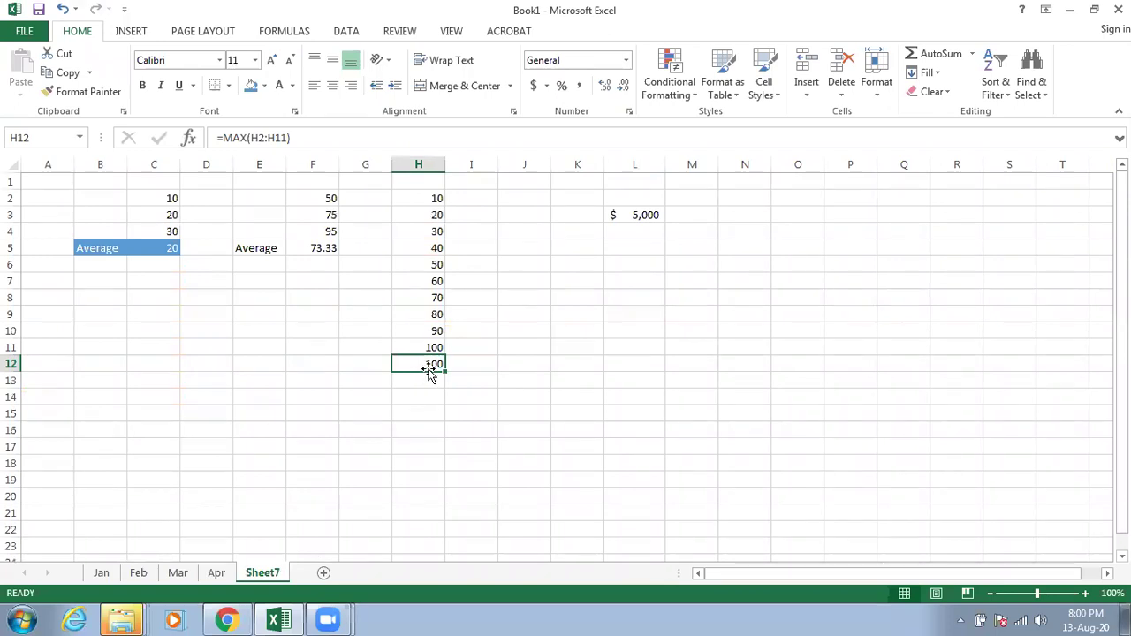
Step: Try the Min function on H2:H12 from cell H13, and clear the results in H12:H13
left_click(434, 379)
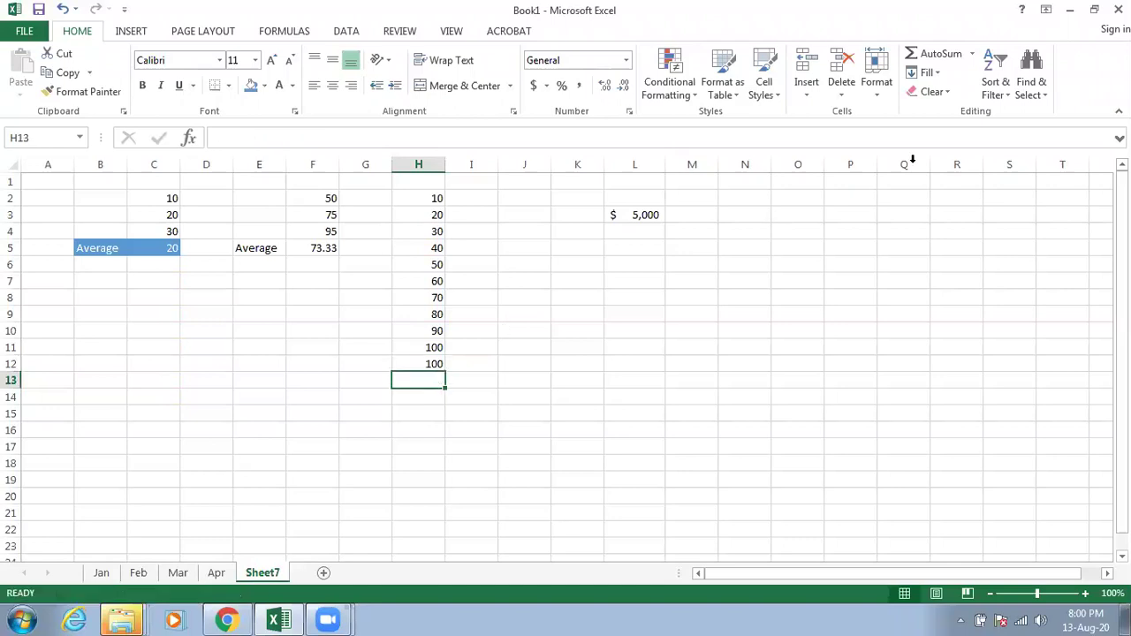
left_click(974, 55)
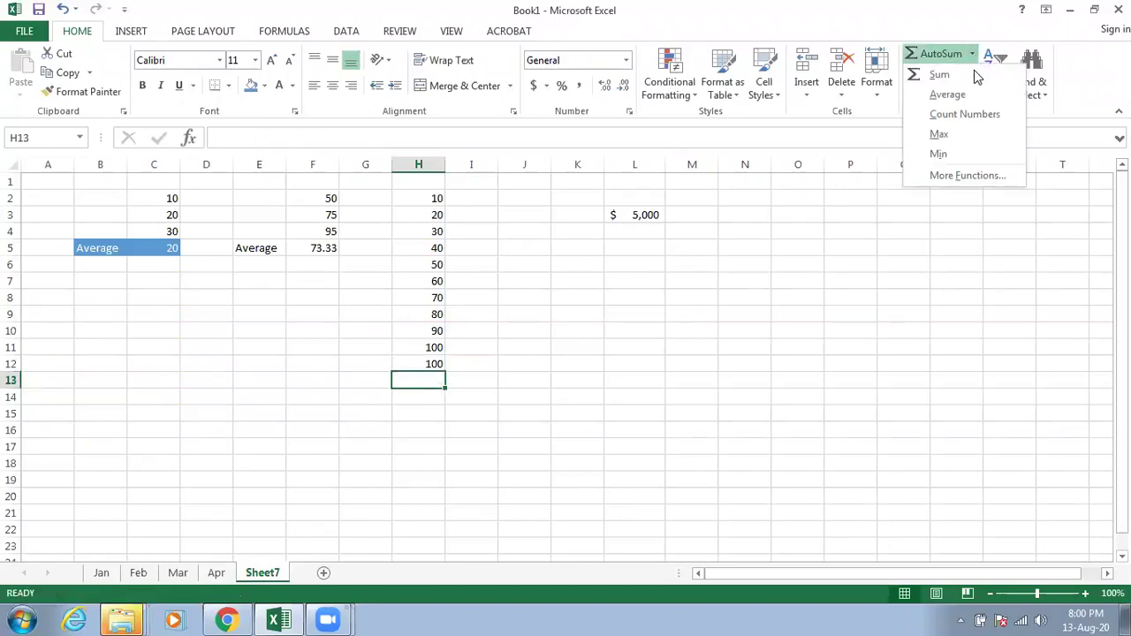
left_click(950, 155)
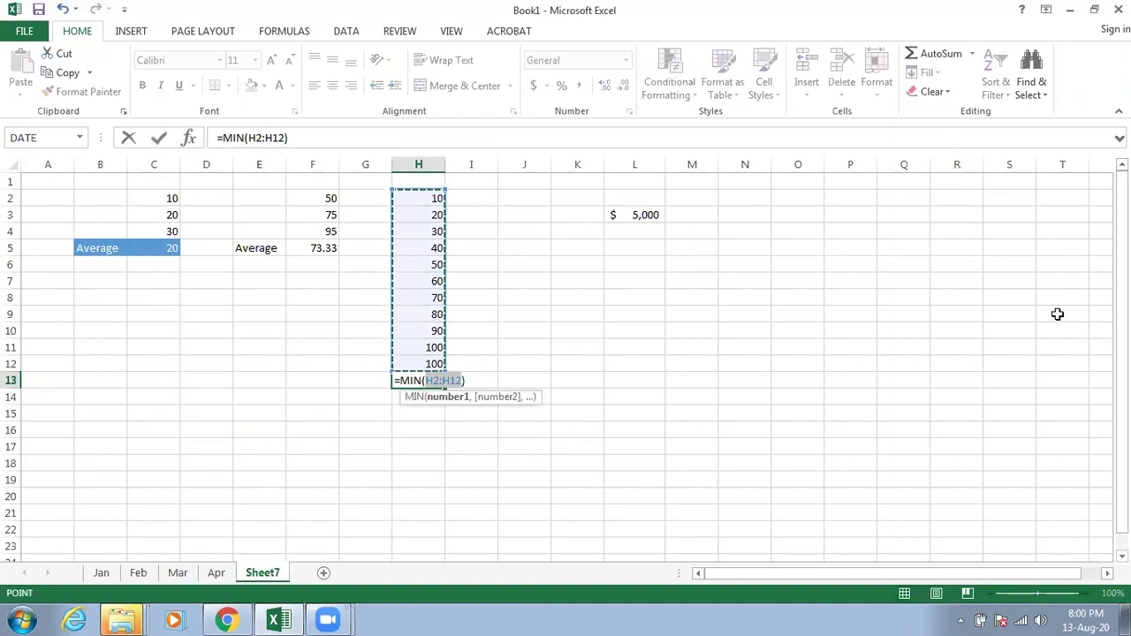
key("Return")
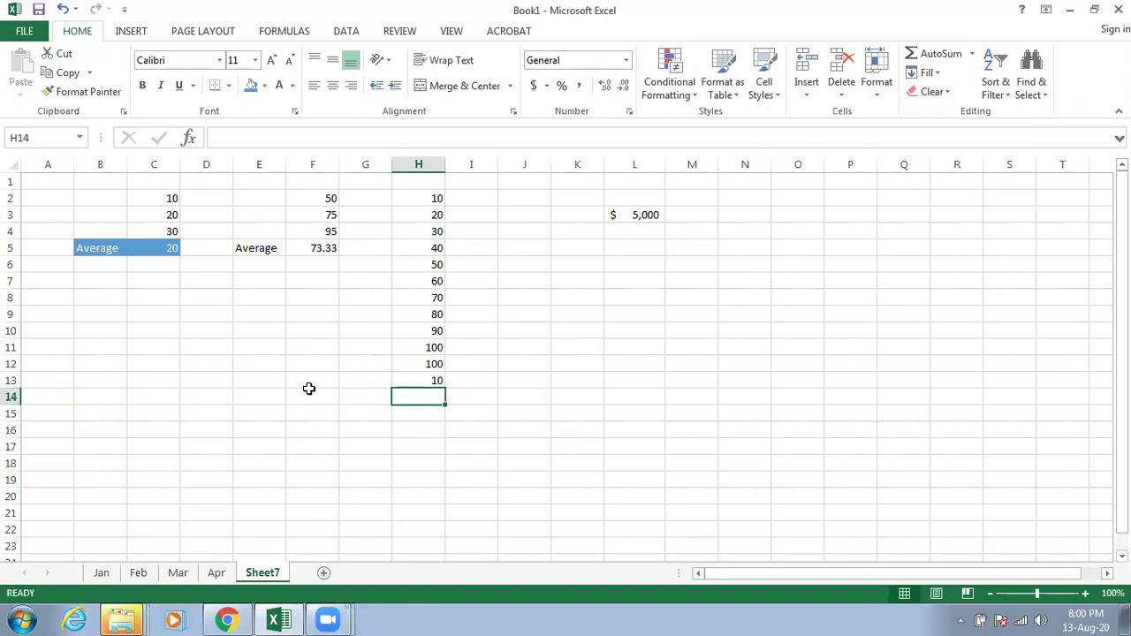
left_click_drag(415, 365, 427, 388)
key("Delete")
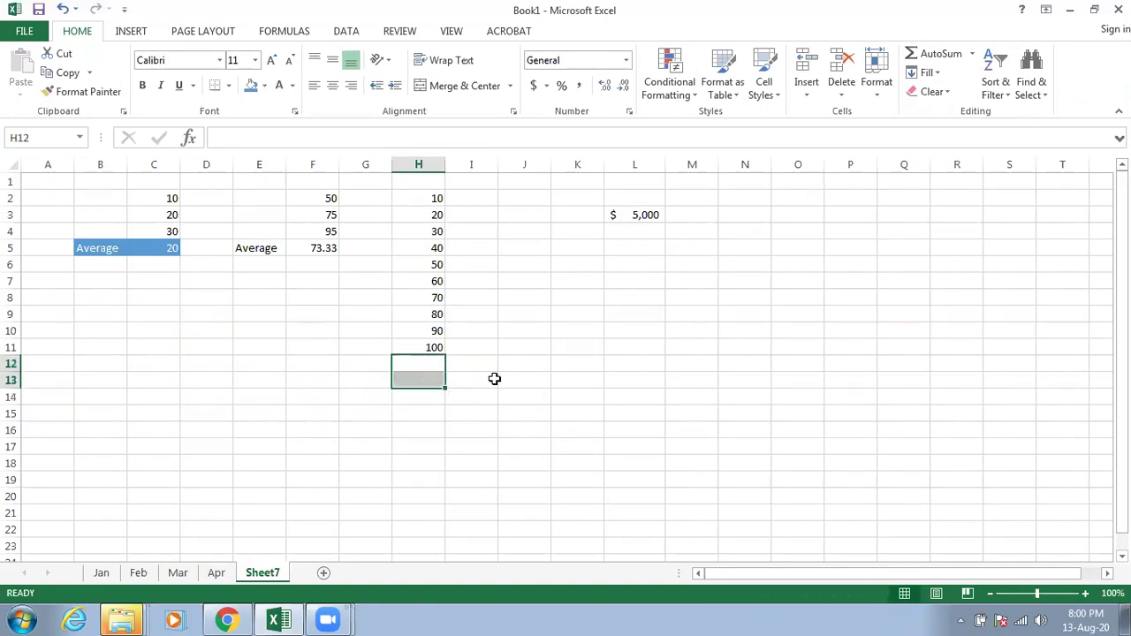
Step: Enter the labels Max in cell K11 and Min in cell K12
left_click(579, 349)
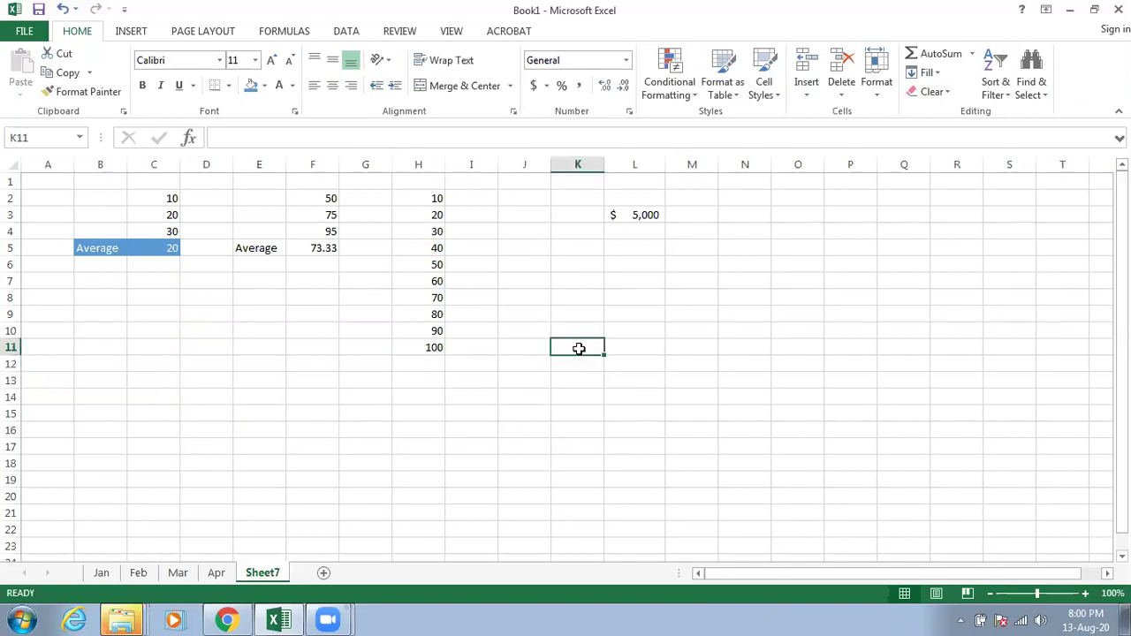
type("Max")
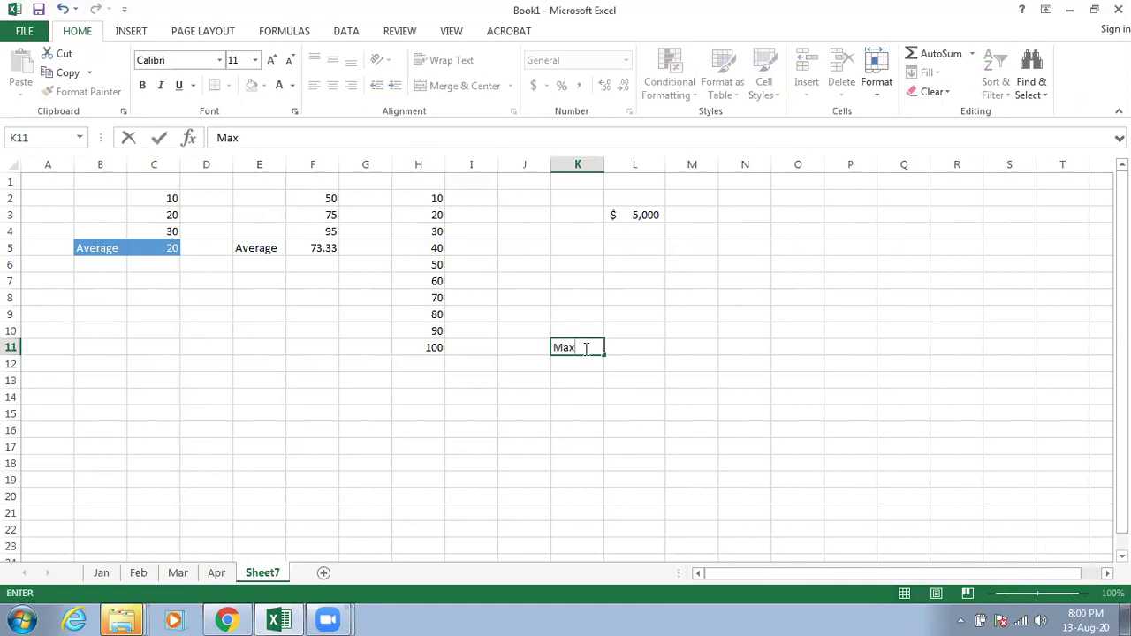
key("Return")
type("Min")
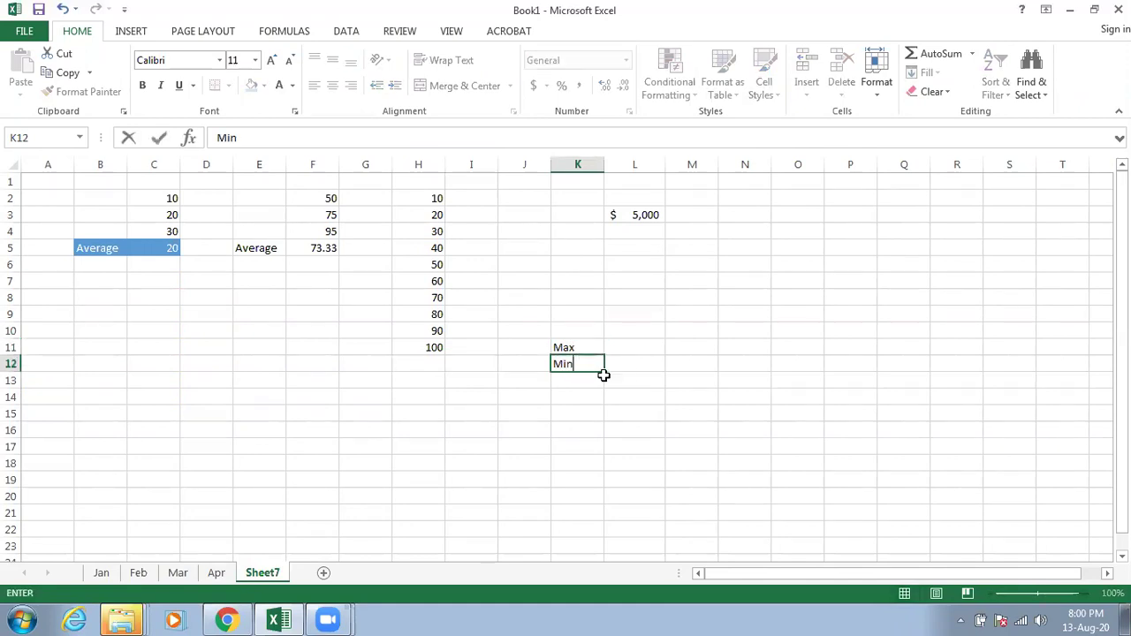
Step: Calculate the maximum of H2:H11 with the Max function in cell L11, beside the Max label
left_click(634, 351)
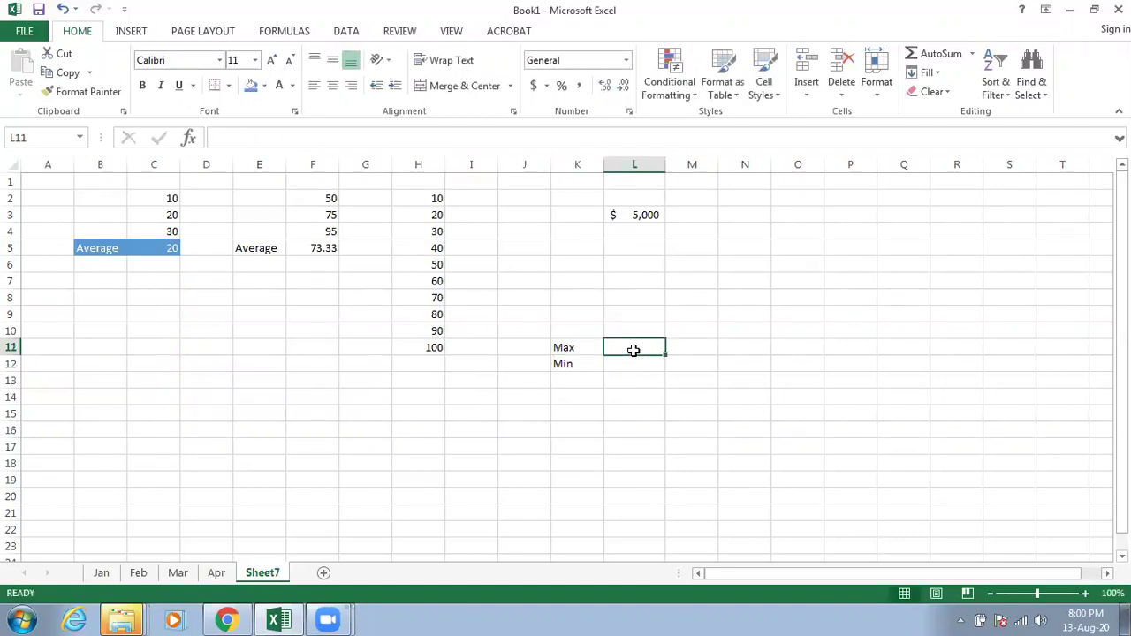
left_click(972, 55)
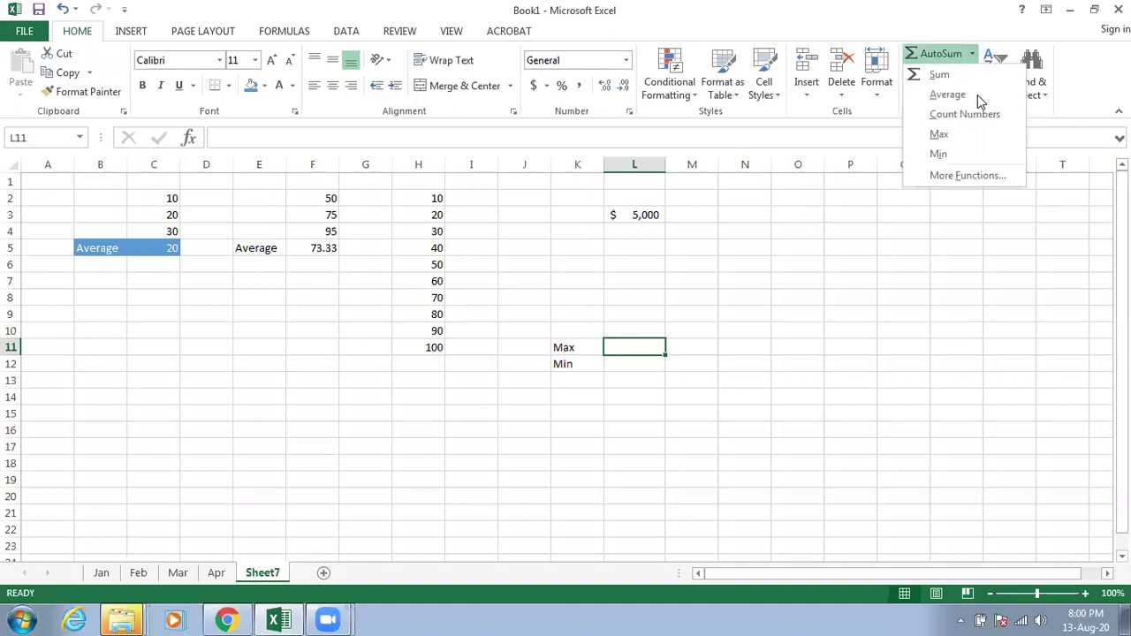
left_click(972, 137)
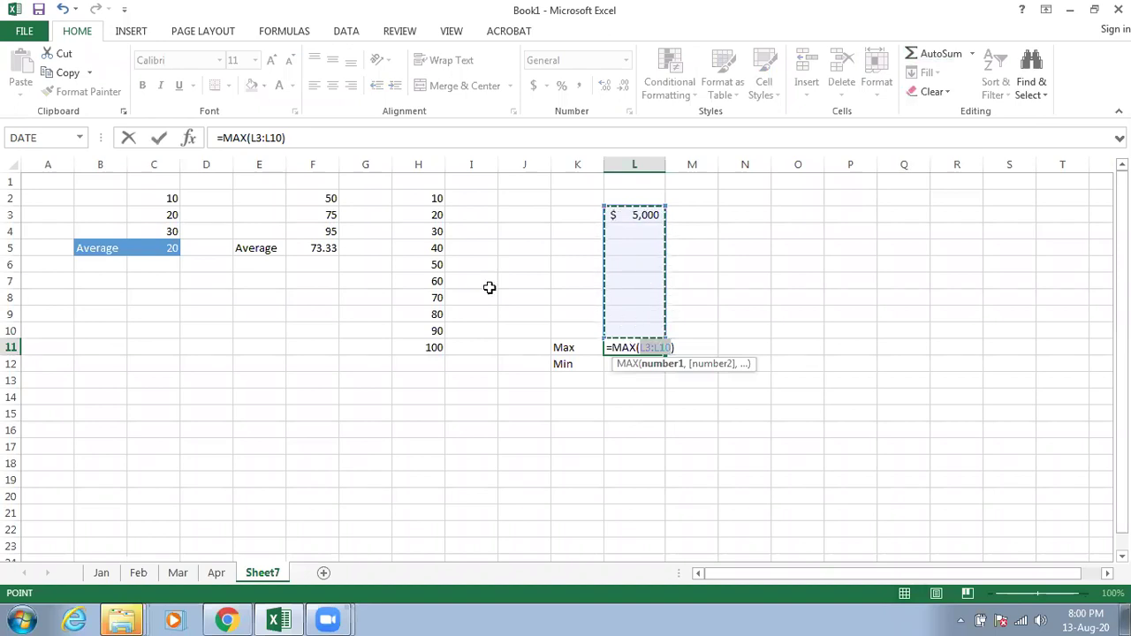
left_click_drag(423, 202, 422, 281)
left_click_drag(424, 347, 423, 347)
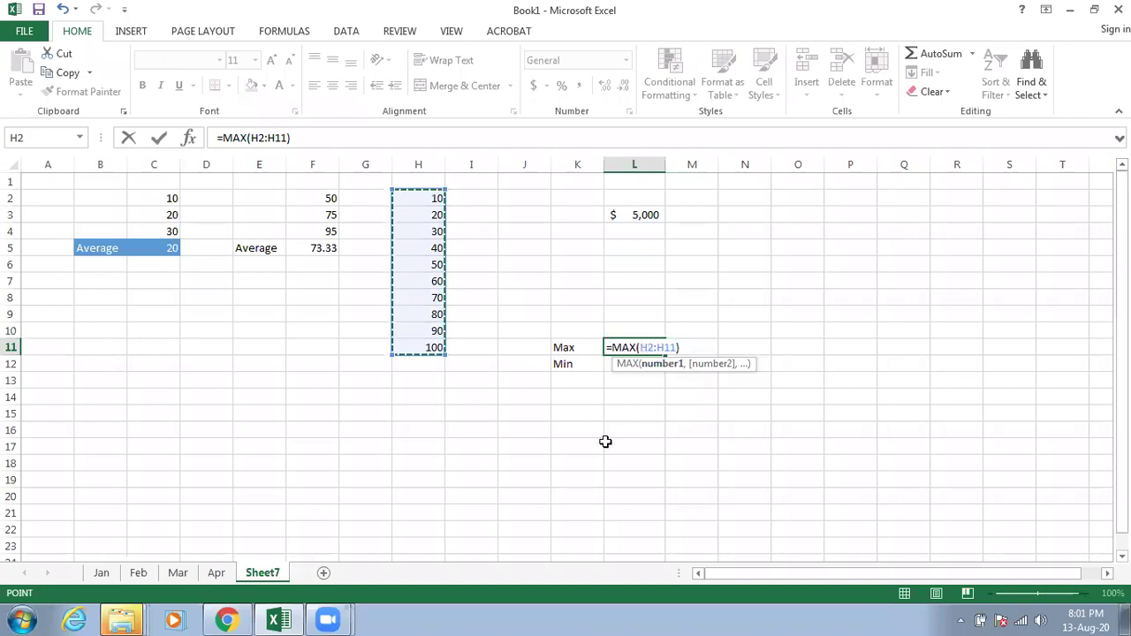
key("Return")
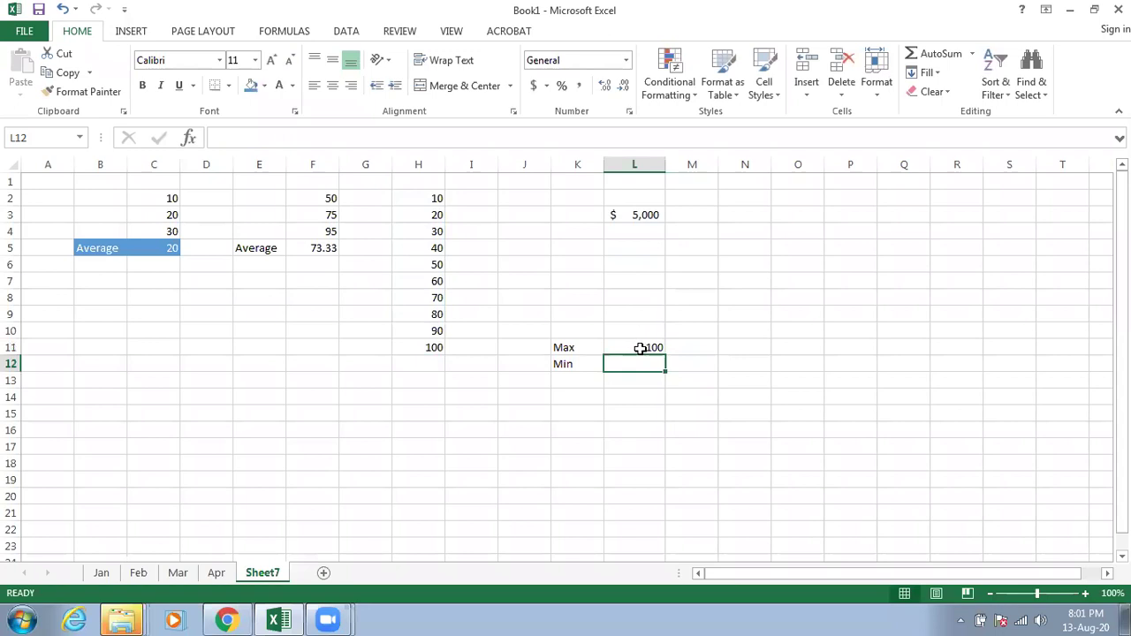
Step: Insert a MIN formula in L12 that returns the smallest value of H2:H11
left_click(973, 55)
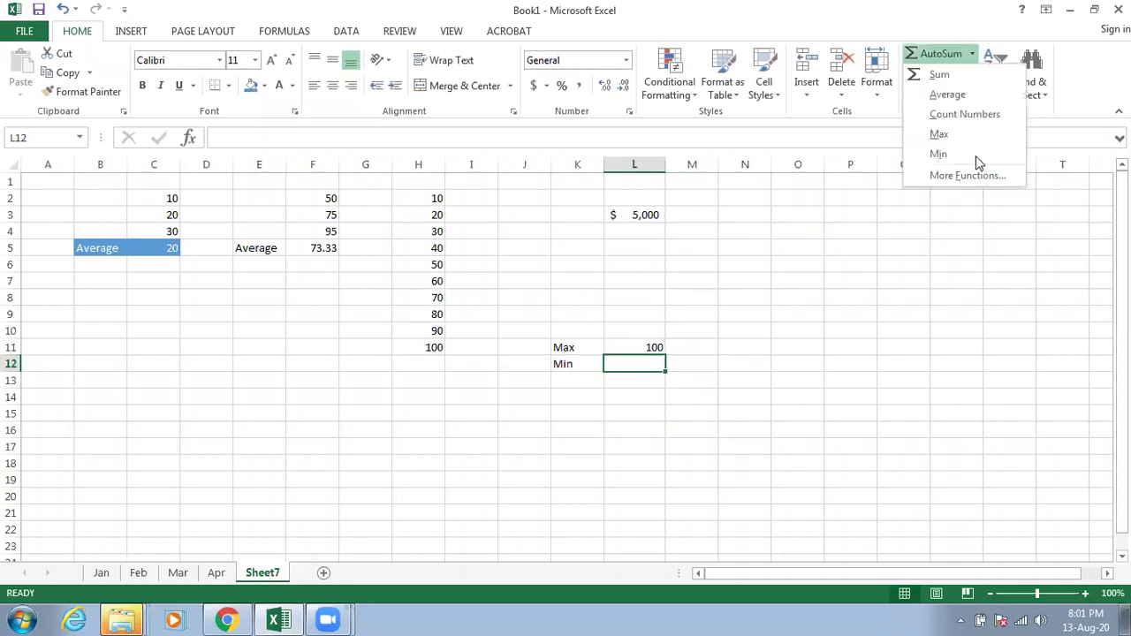
left_click(938, 154)
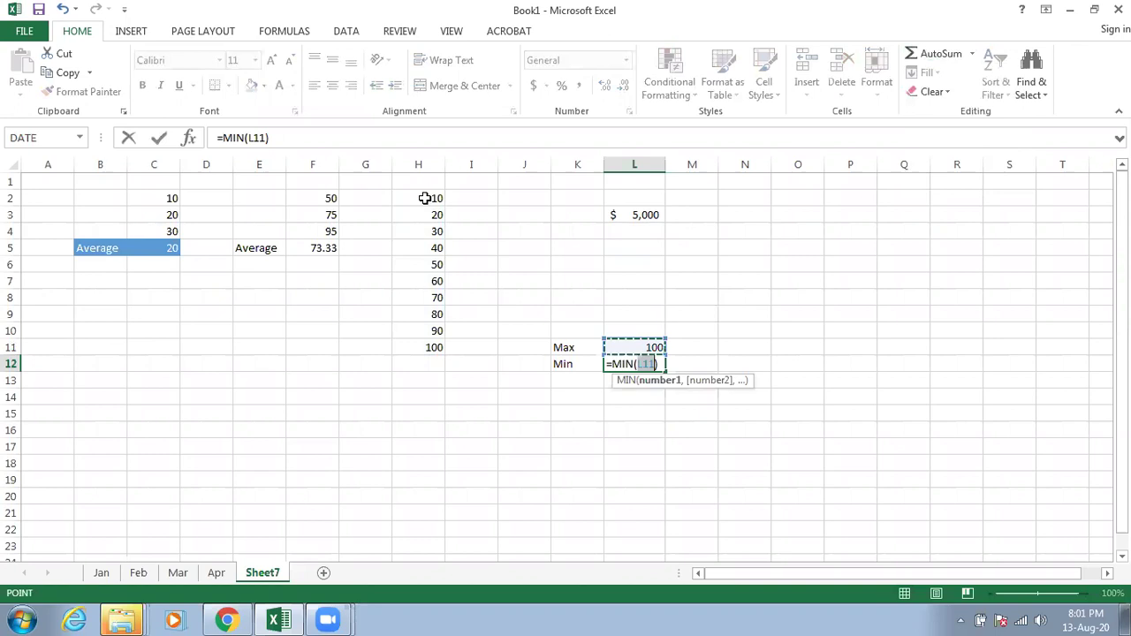
left_click_drag(425, 198, 436, 347)
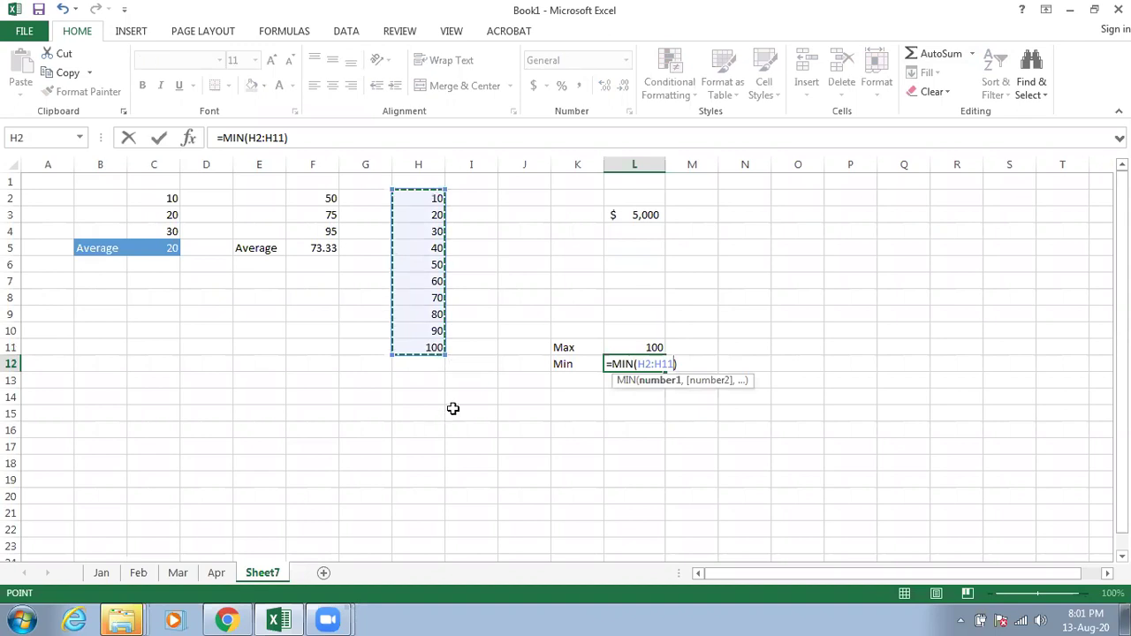
key("Return")
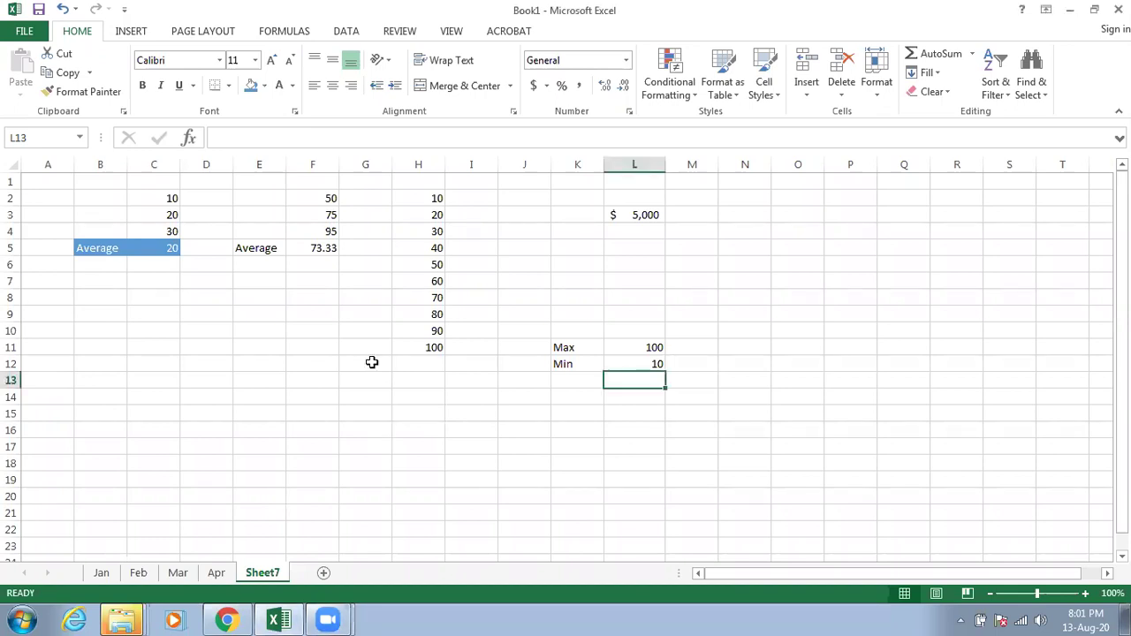
Step: Sum the numbers in H2:H11 with AutoSum in cell H12, directly beneath the column
left_click(429, 376)
left_click(429, 366)
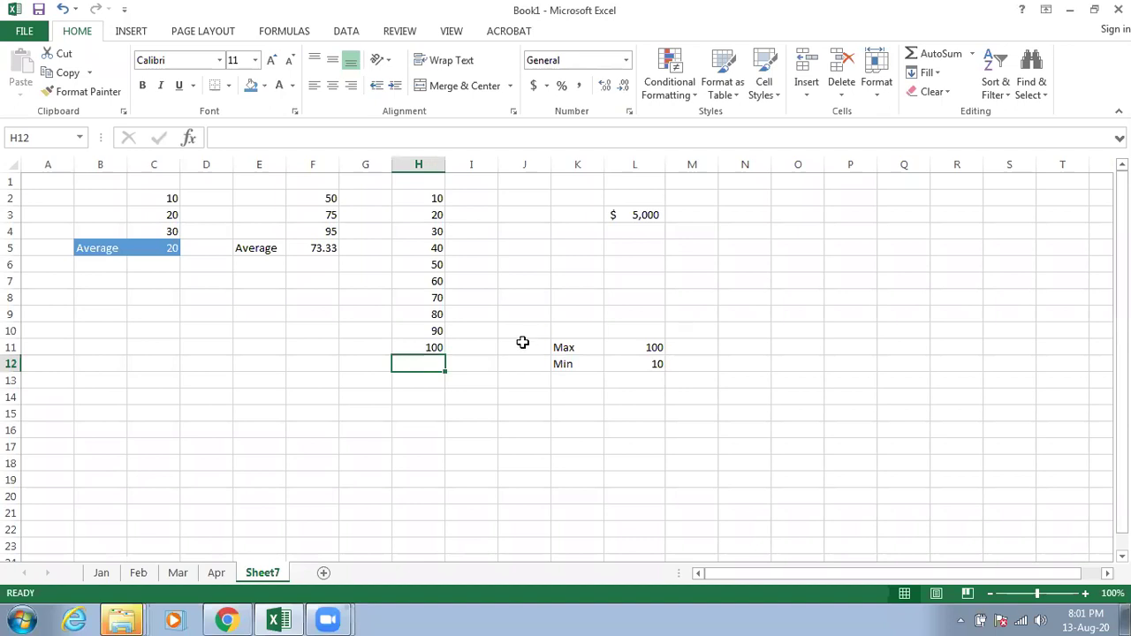
left_click(415, 199)
left_click_drag(415, 200, 421, 347)
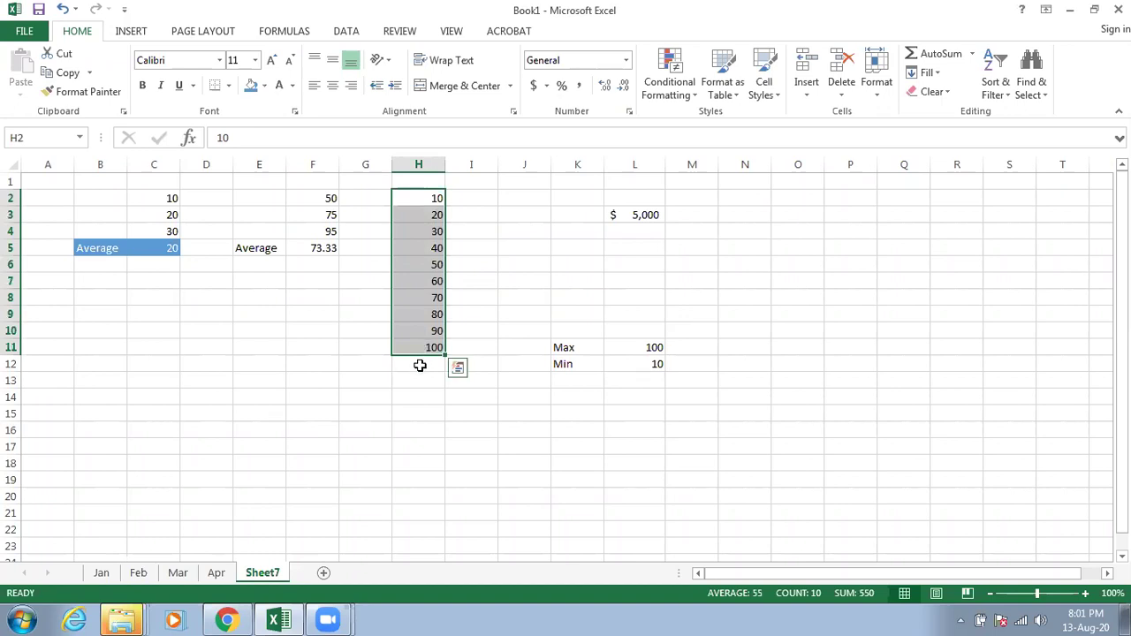
left_click(419, 365)
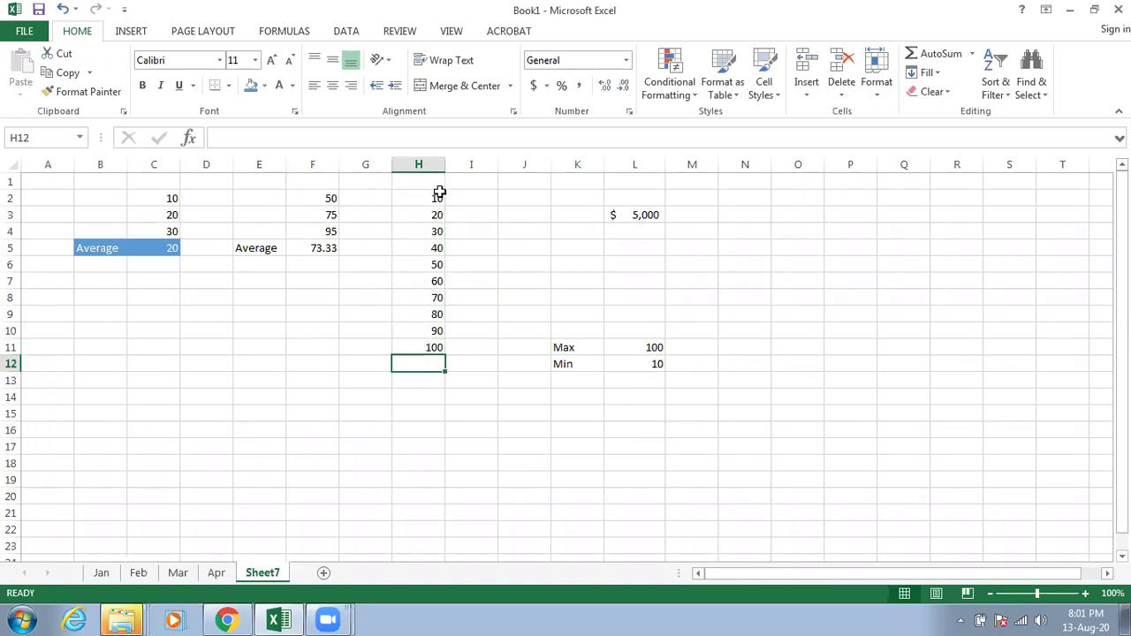
left_click(939, 55)
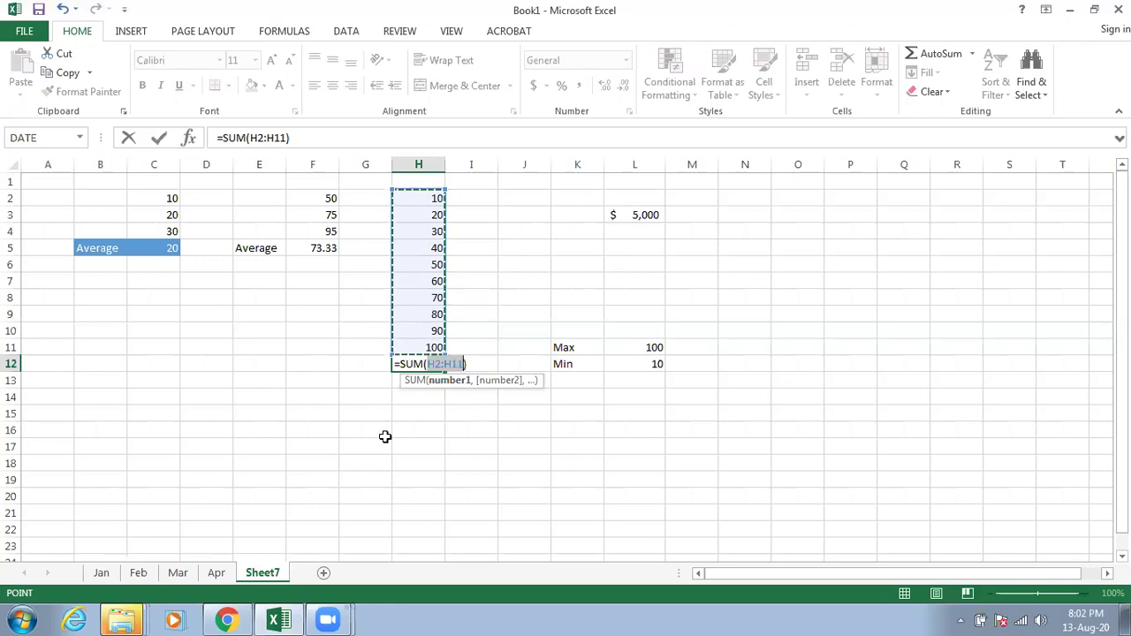
key("Return")
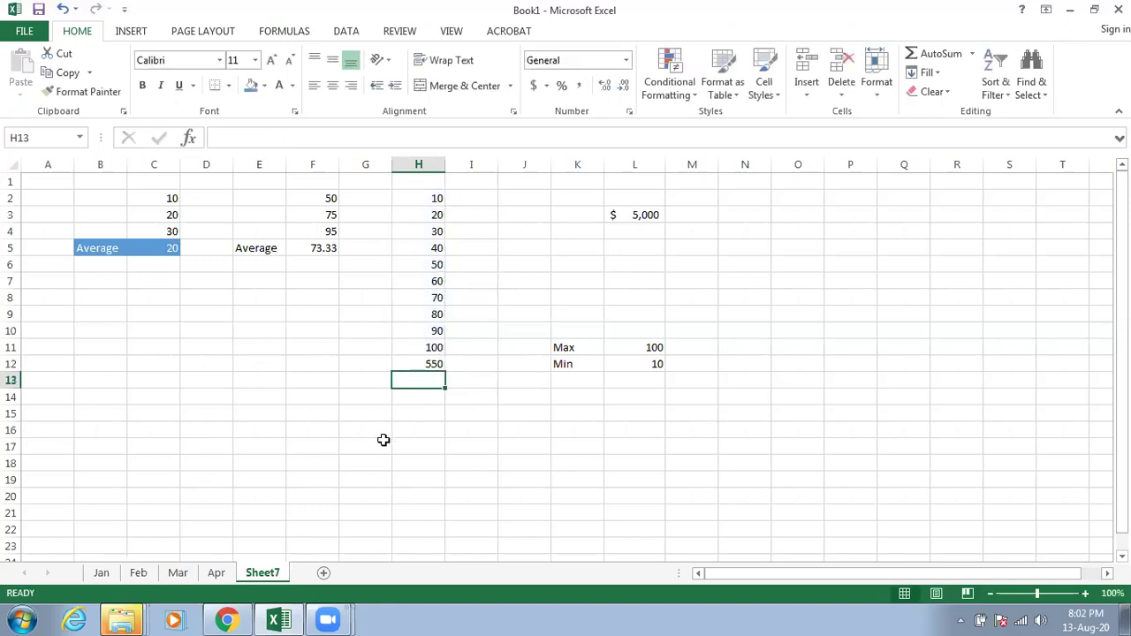
Step: Delete the sum formula from cell H12 beneath the number column
left_click_drag(419, 198, 413, 362)
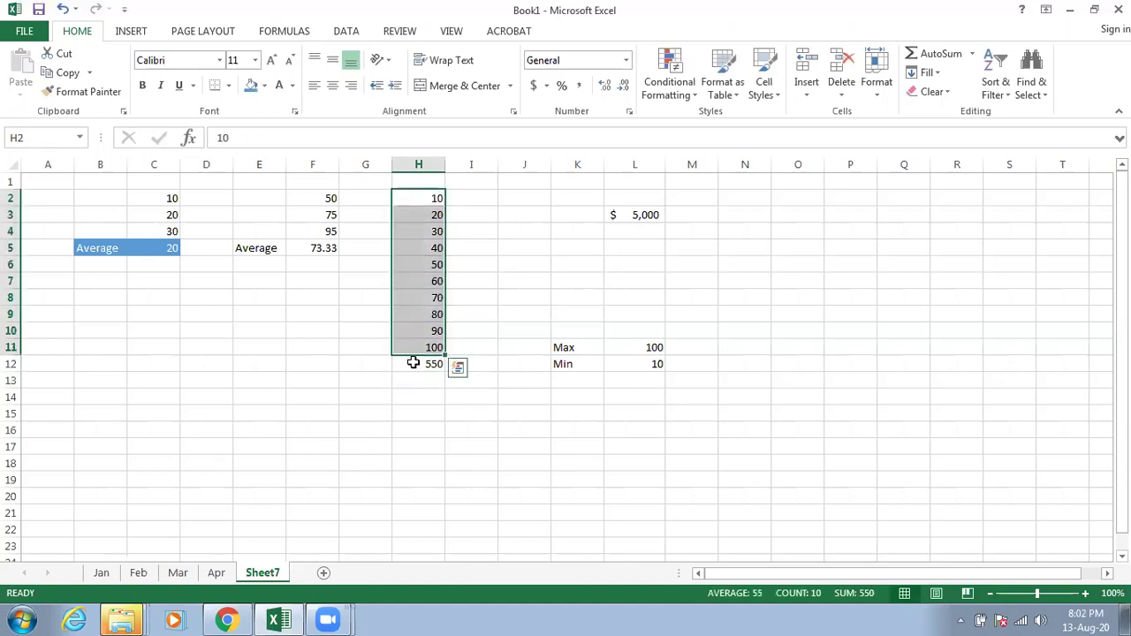
left_click(412, 363)
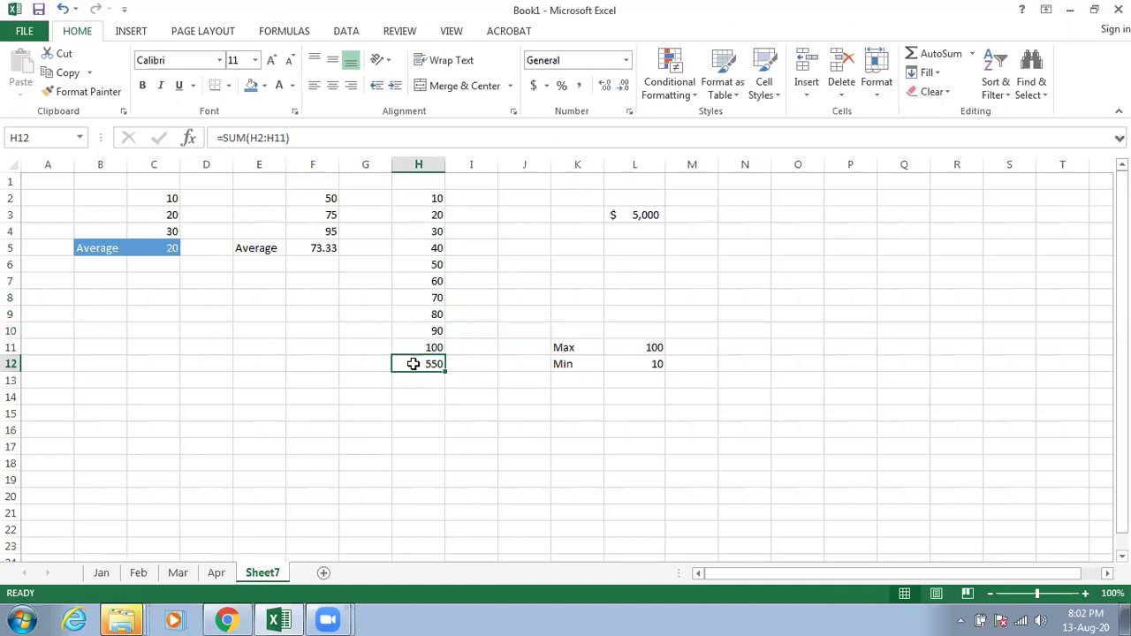
key("Delete")
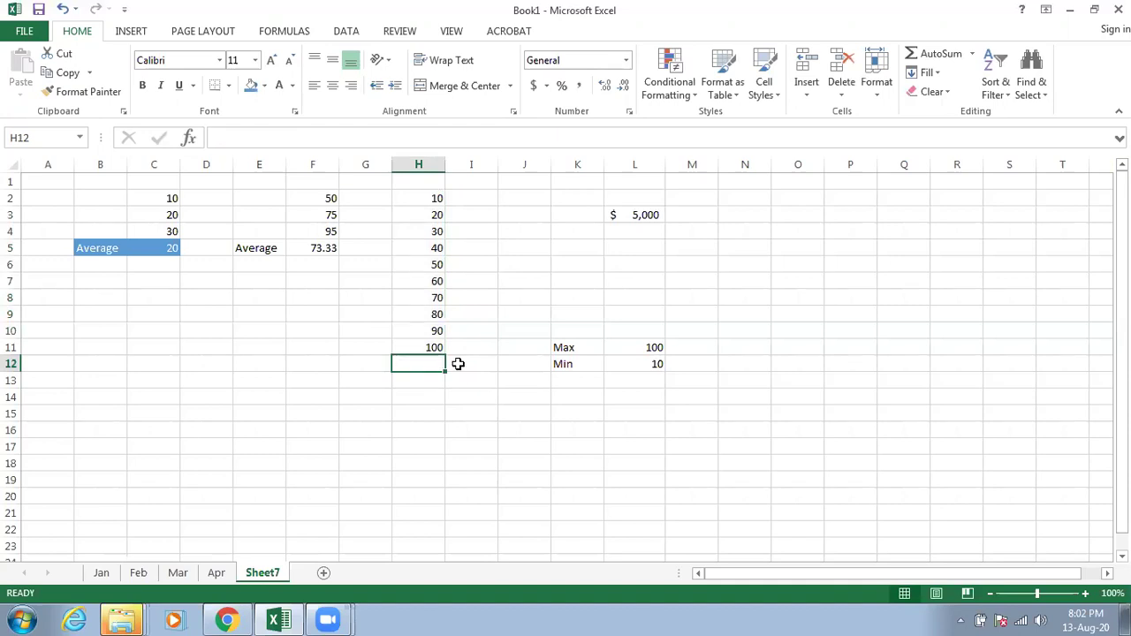
Step: Label K13 as Total and insert a SUM formula over H2:H11 in L13
left_click(557, 380)
type("Total")
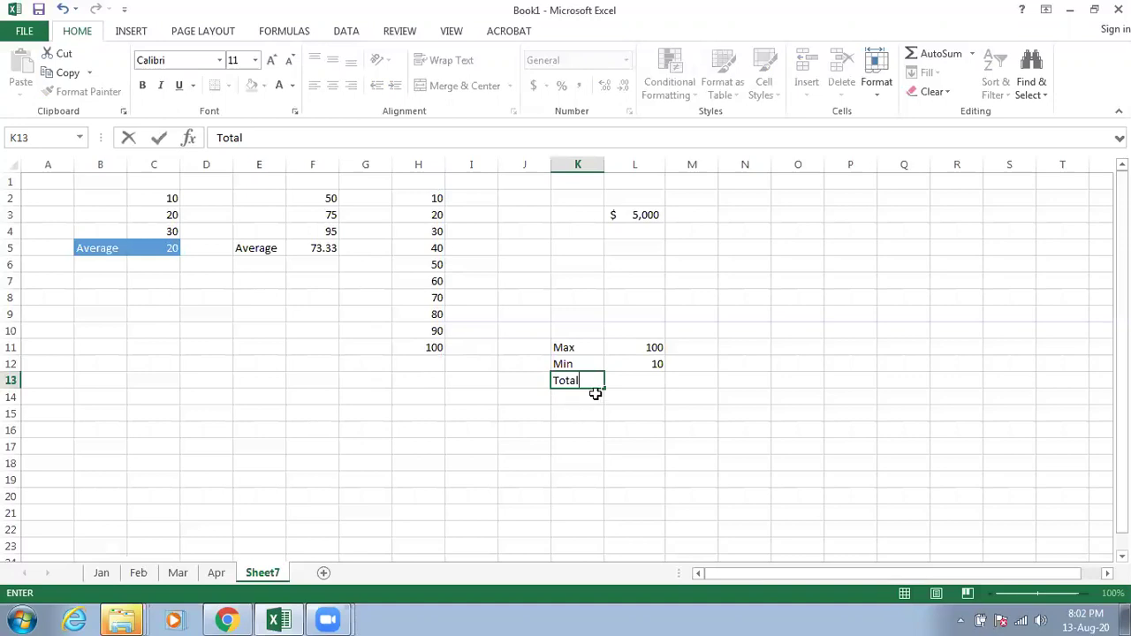
left_click(619, 381)
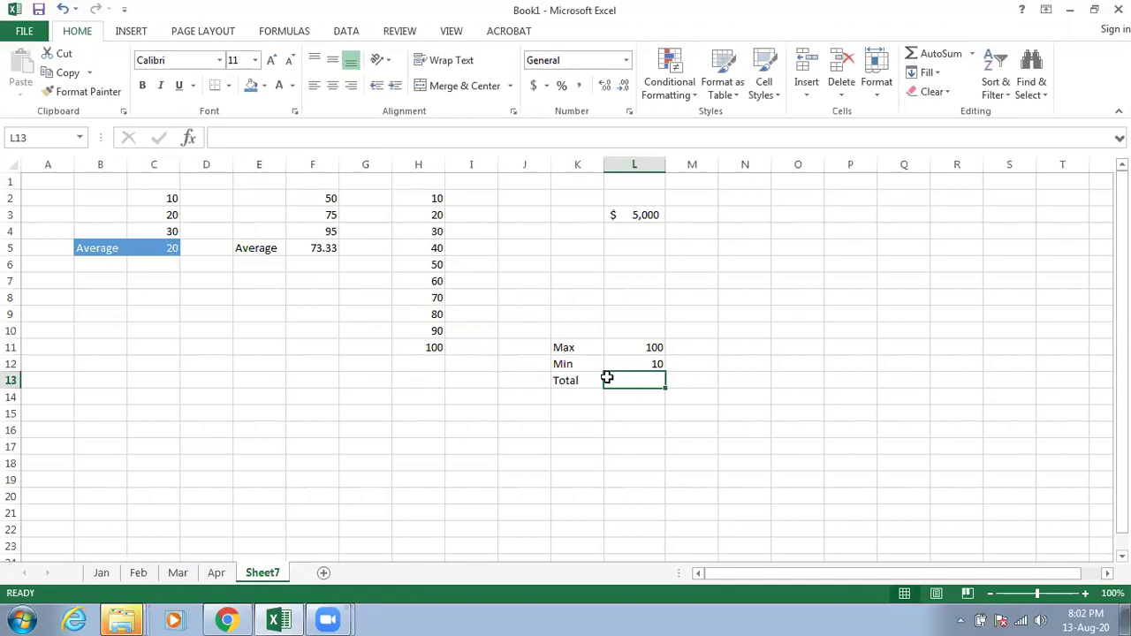
left_click(970, 54)
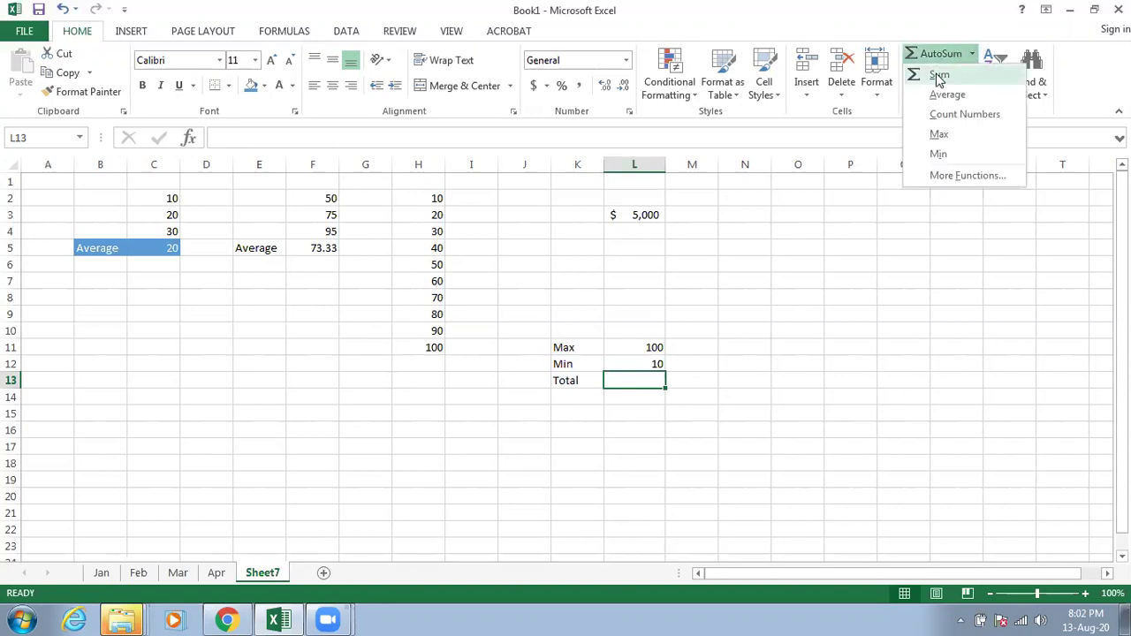
left_click(940, 75)
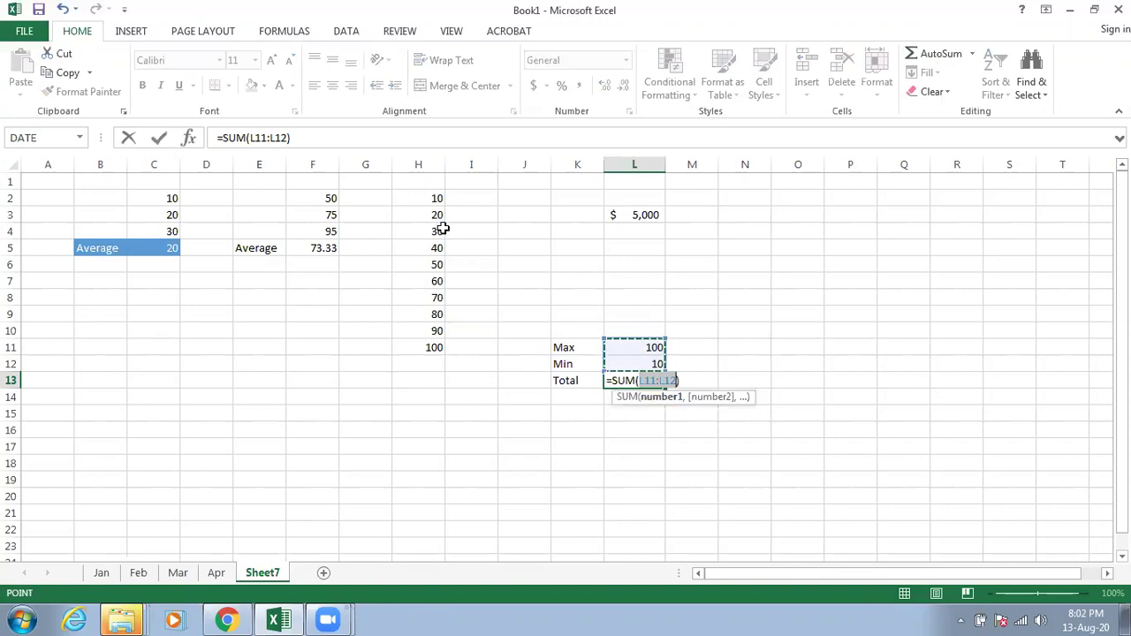
left_click(420, 199)
left_click_drag(420, 199, 429, 346)
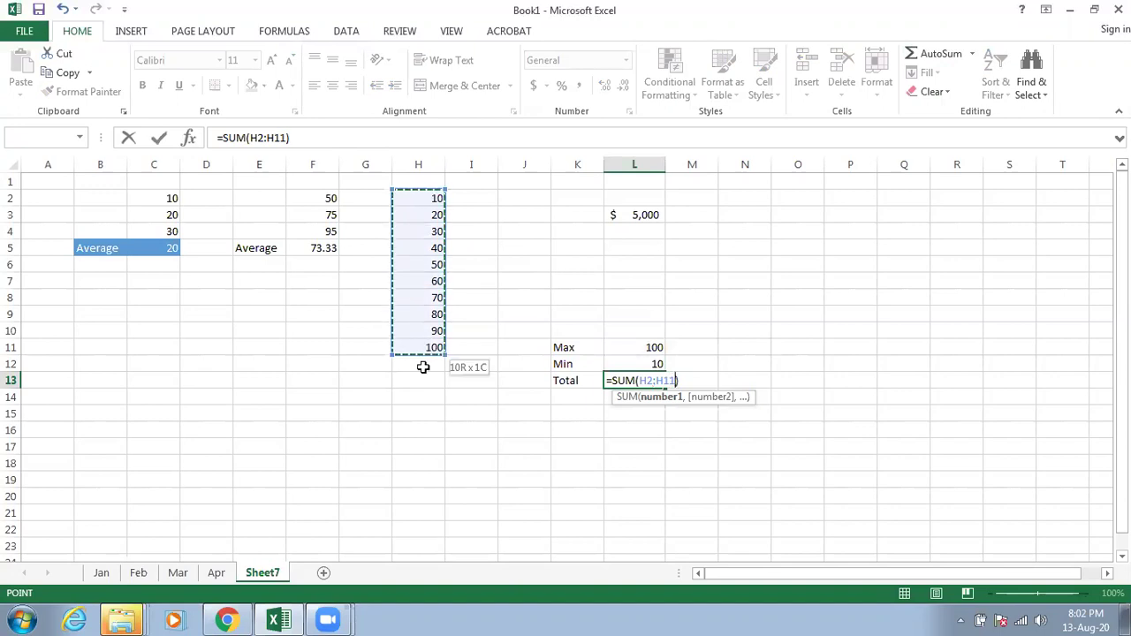
key("Return")
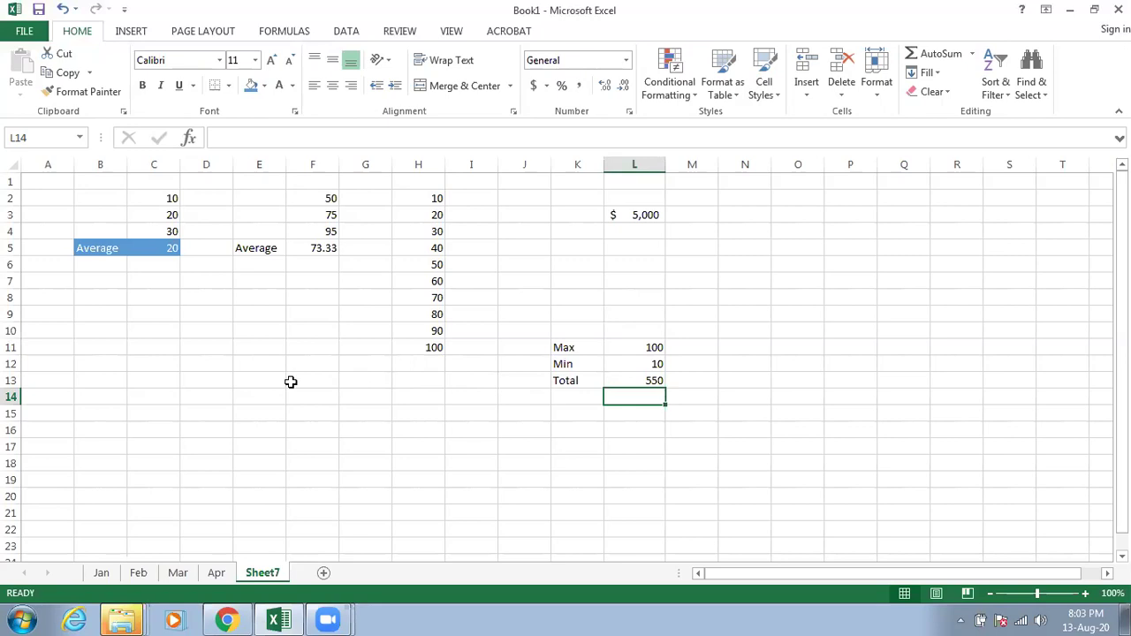
left_click(102, 573)
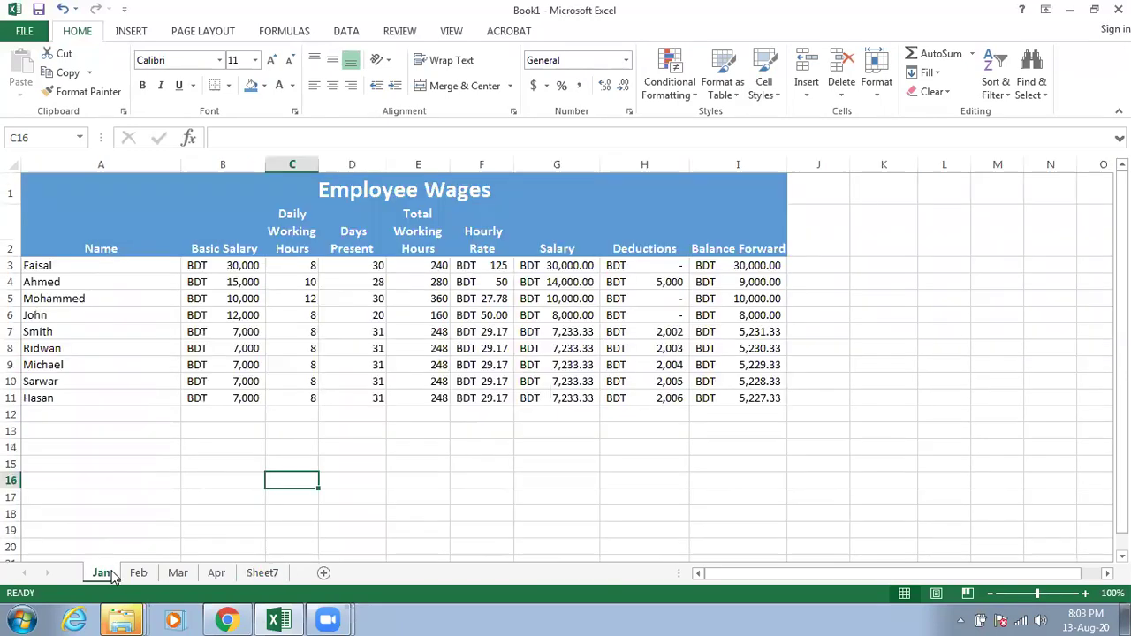
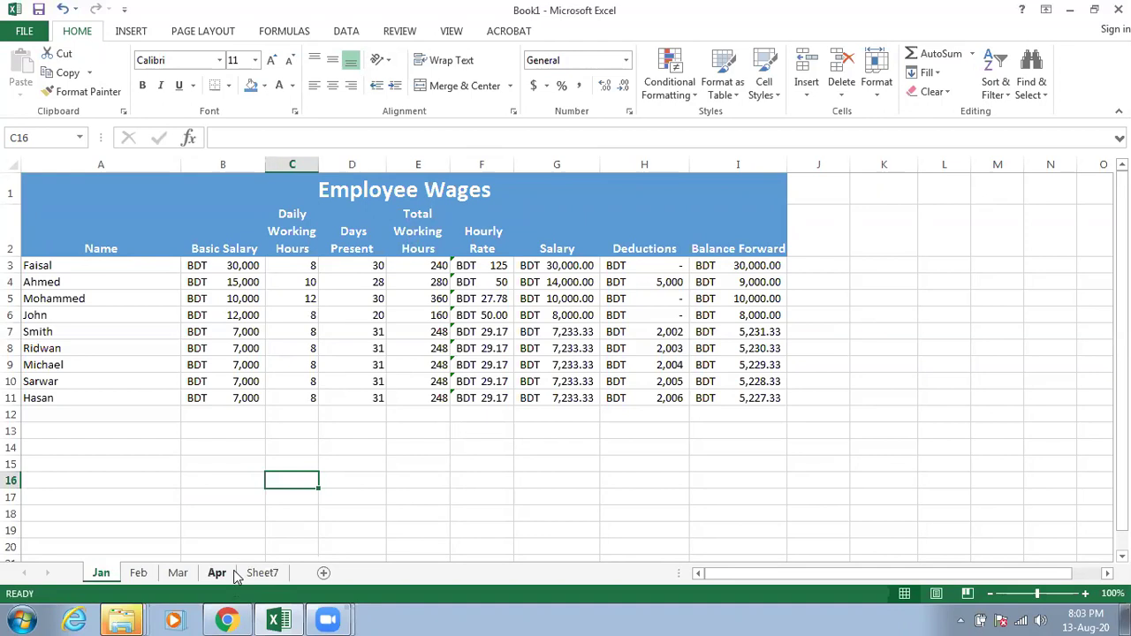
left_click(234, 574)
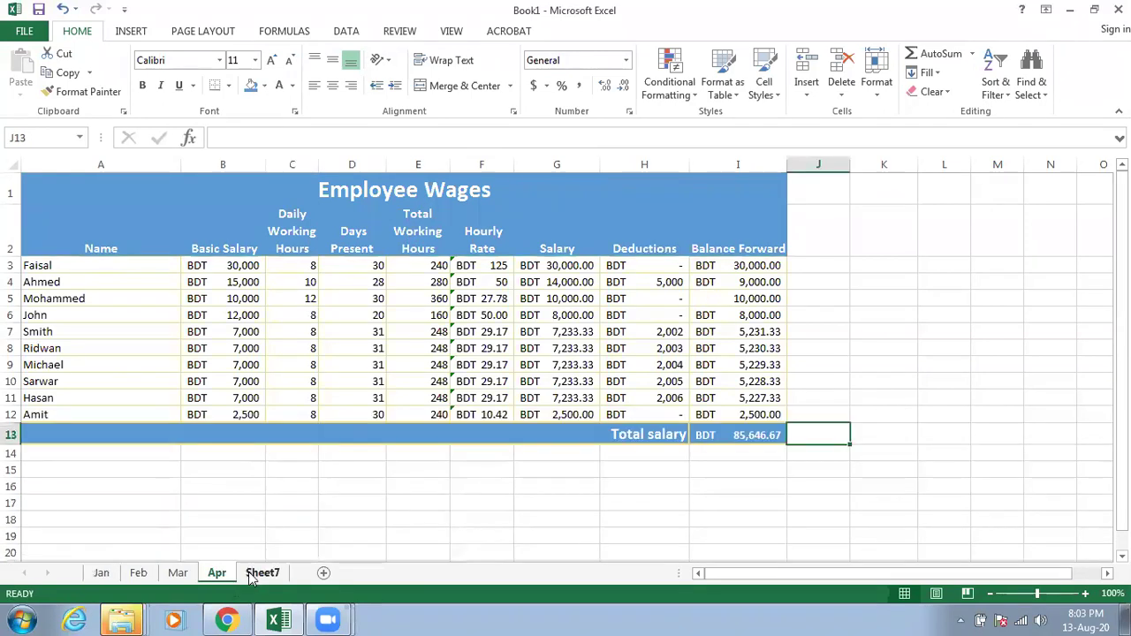
left_click(256, 573)
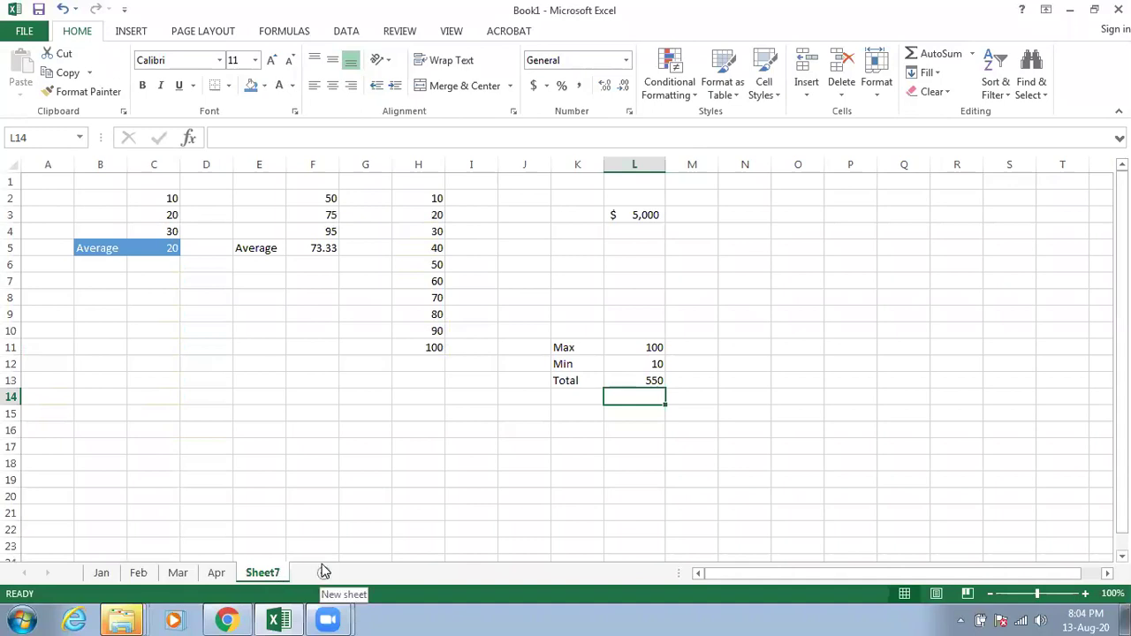
left_click(254, 415)
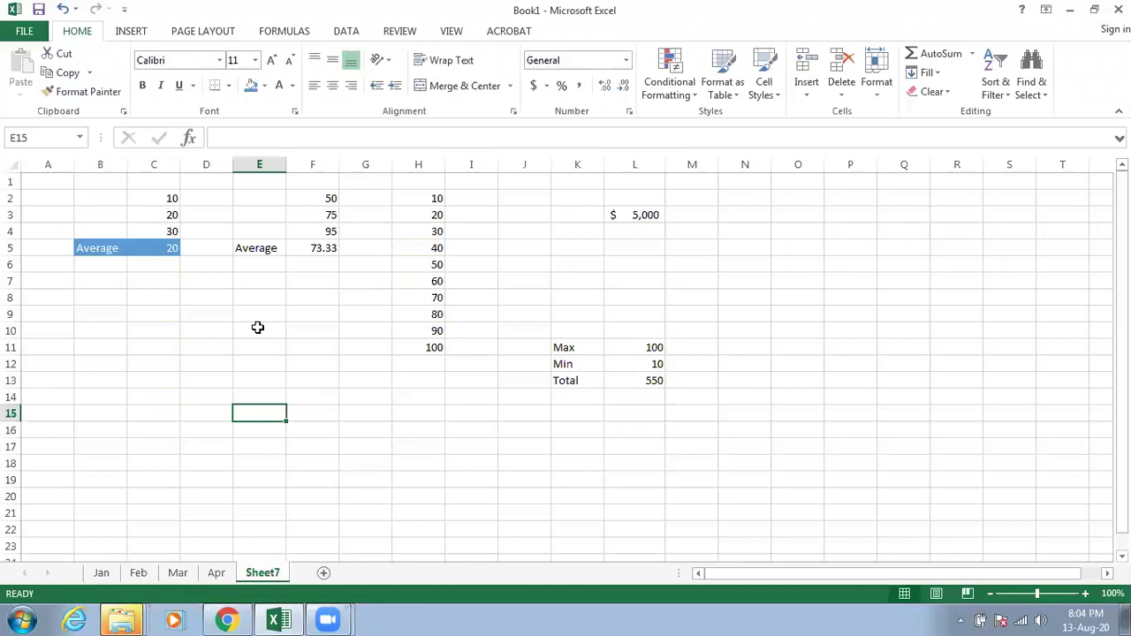
Step: Add a new worksheet and enter 0.5, 0.8, 0.1 and 0.6 in cells E1 to E4
left_click(324, 573)
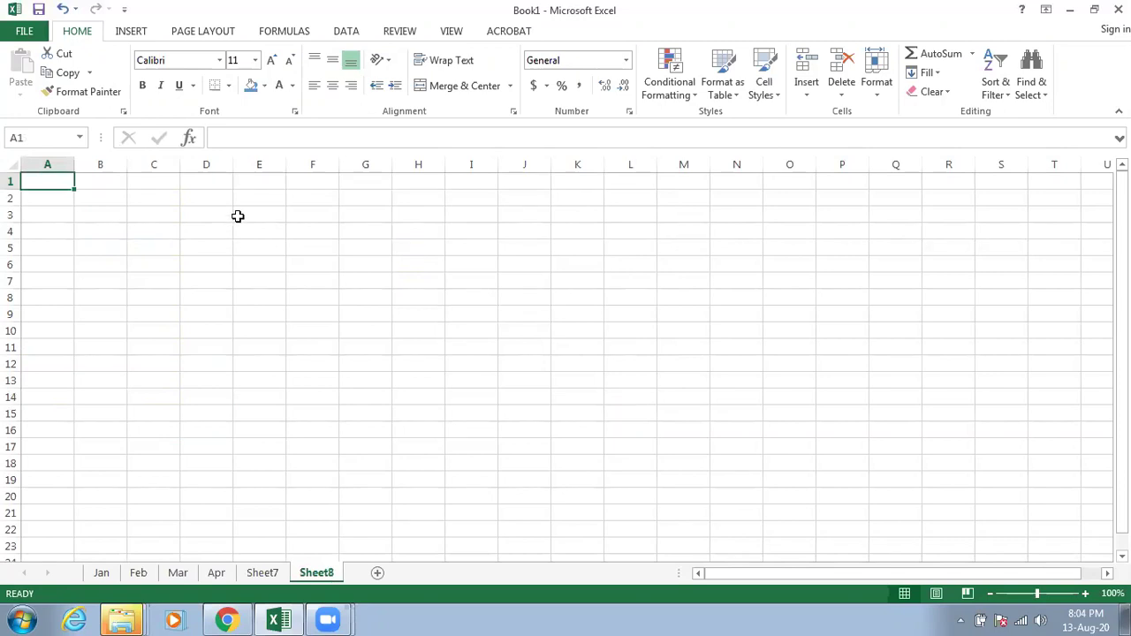
left_click(259, 186)
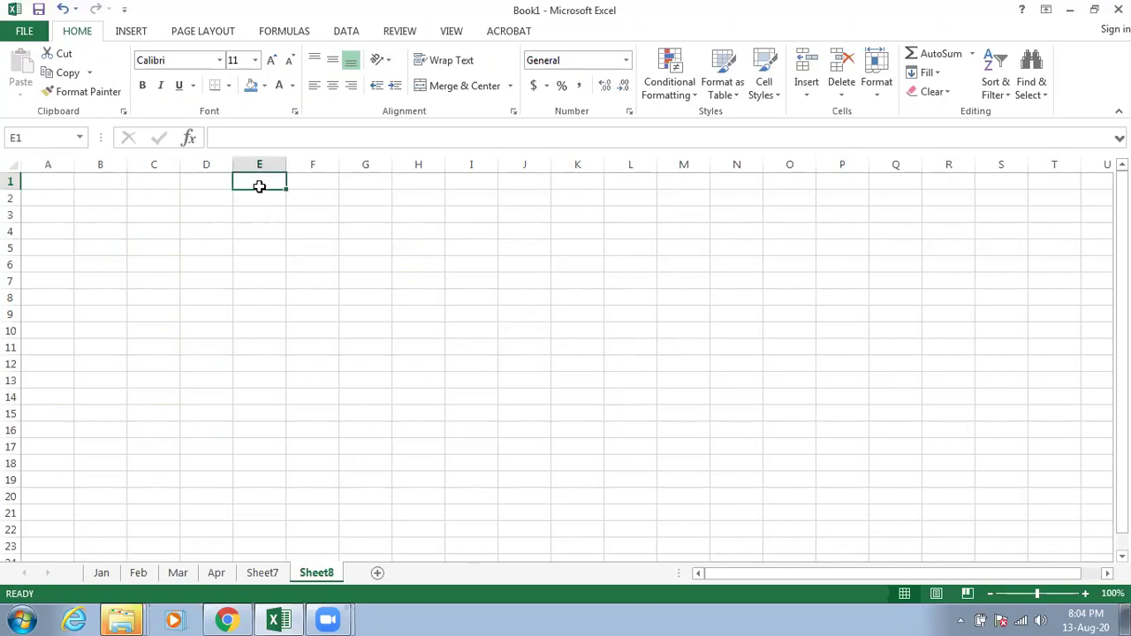
type("0.5")
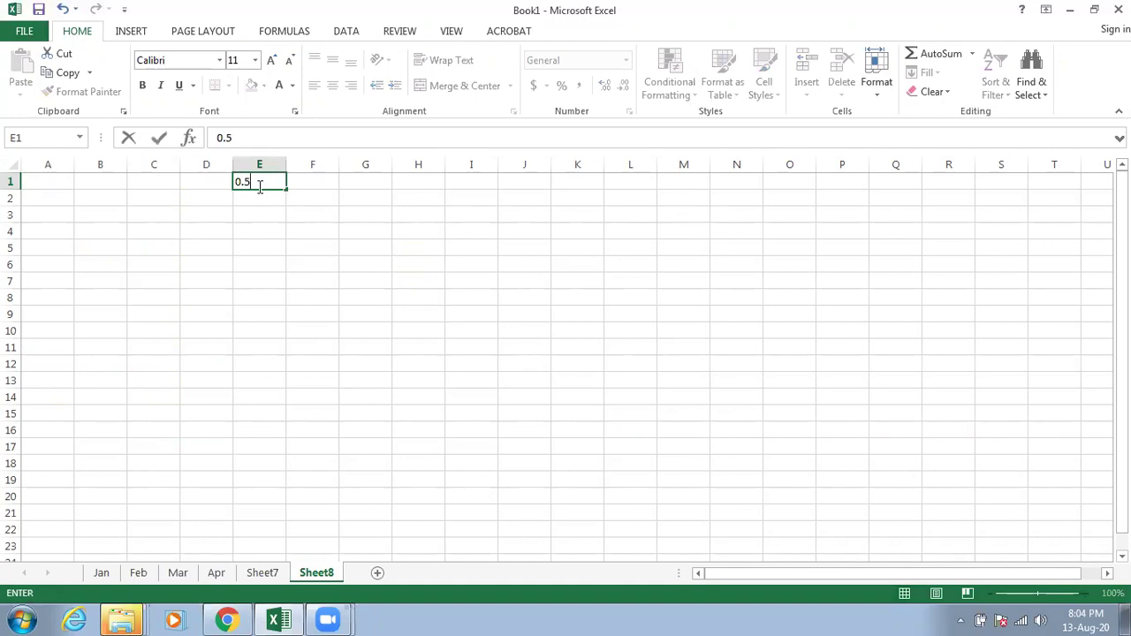
key("Return")
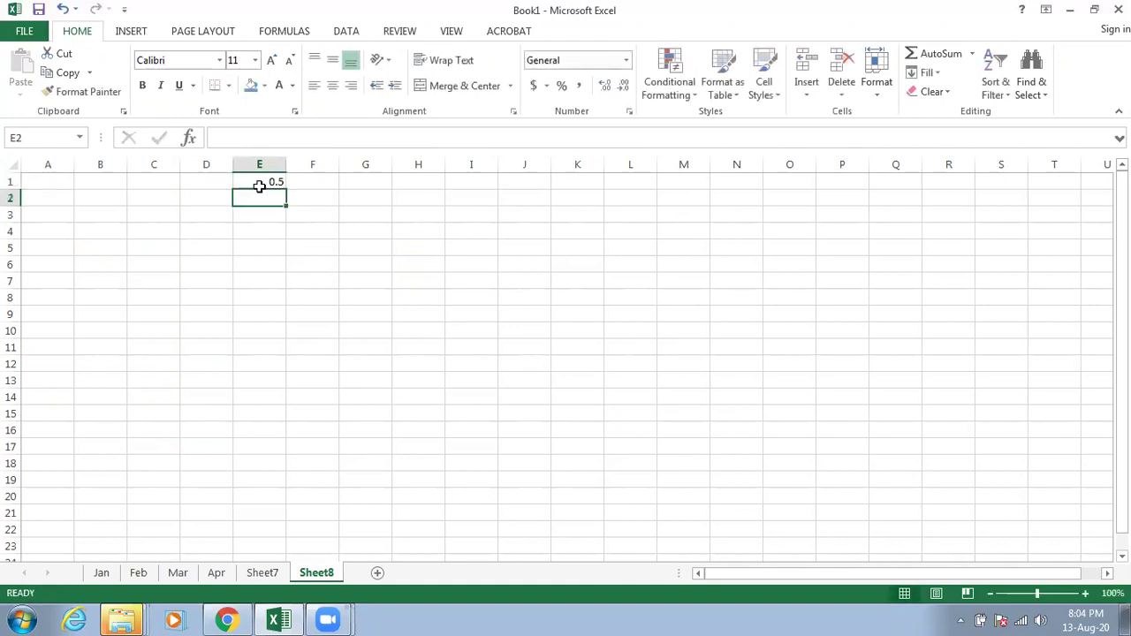
type("0.8")
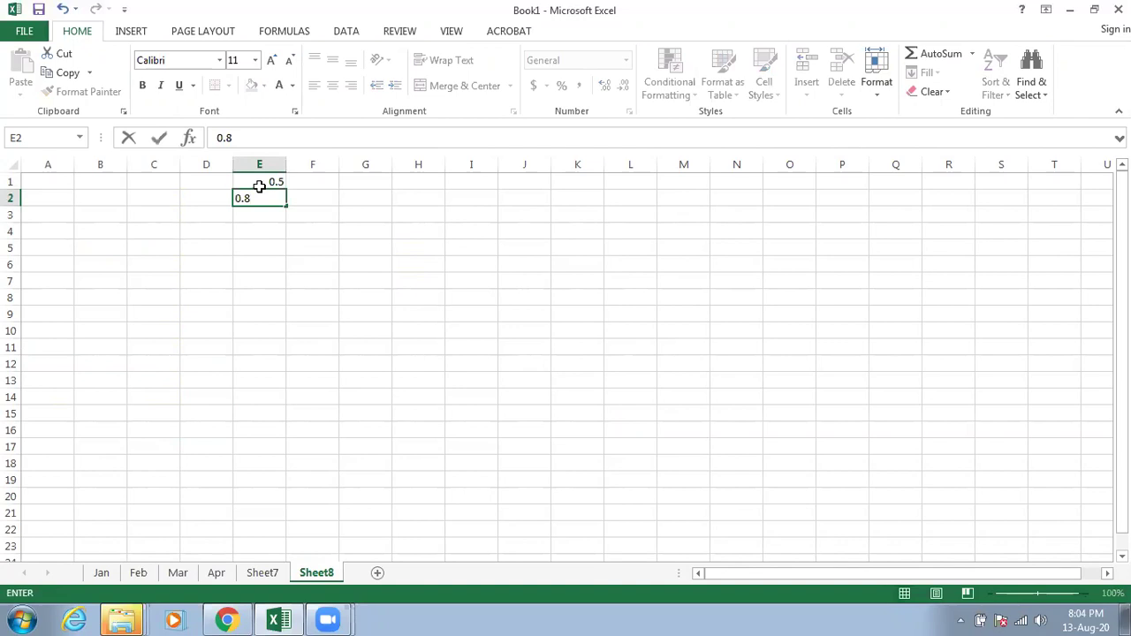
key("Return")
type(".1")
key("Return")
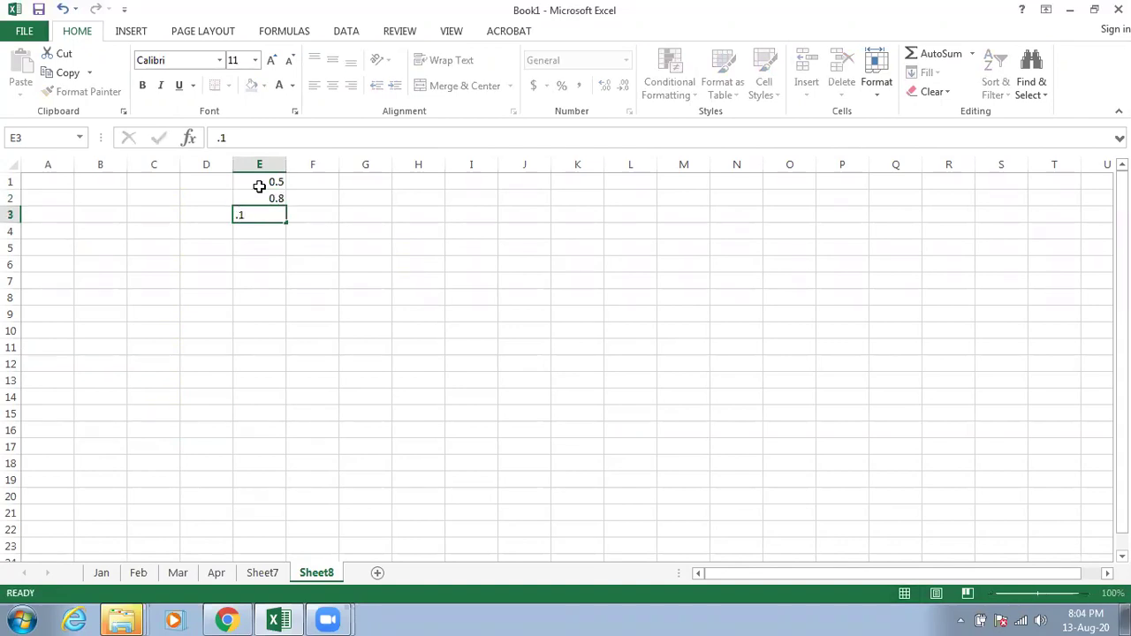
type("0")
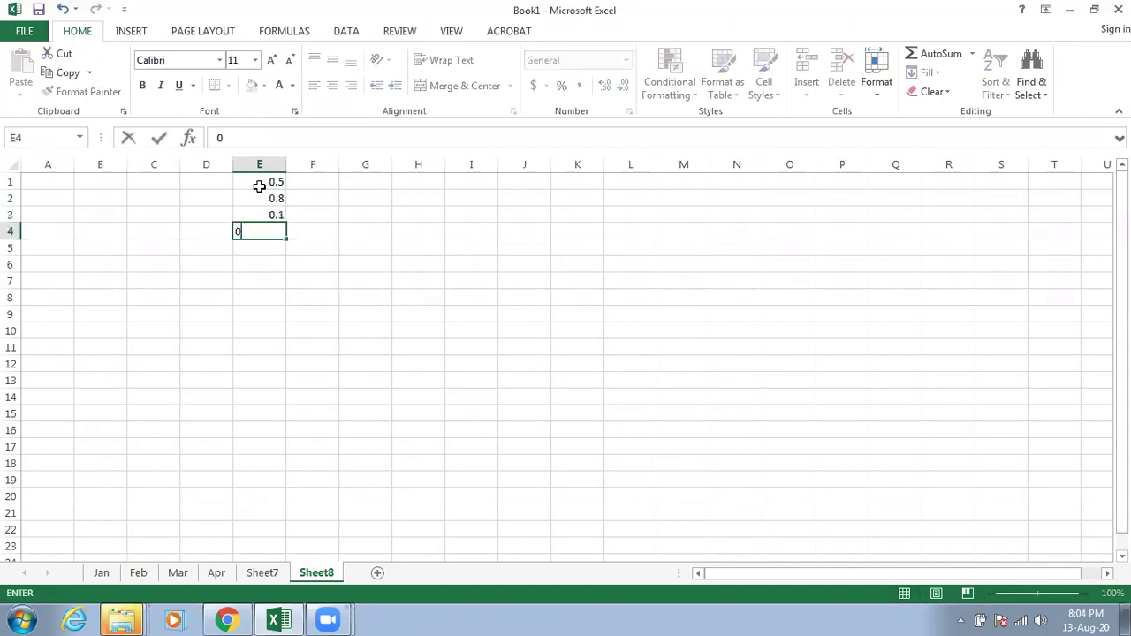
type(".6")
left_click(302, 237)
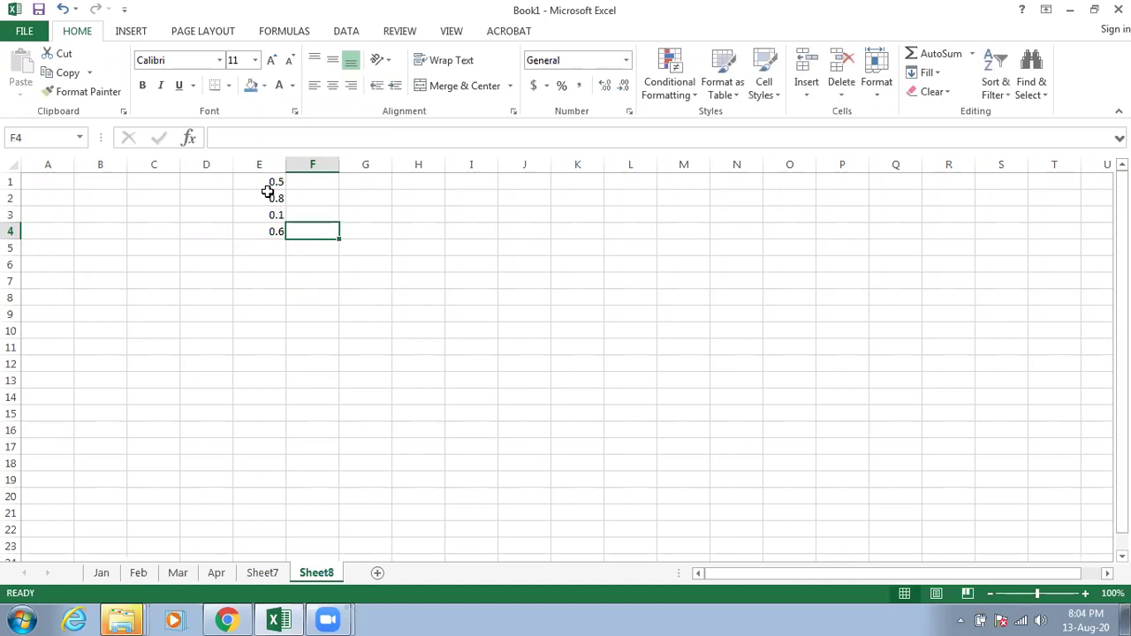
Step: Format the decimal values in E1:E4 as percentages
left_click_drag(270, 182, 257, 223)
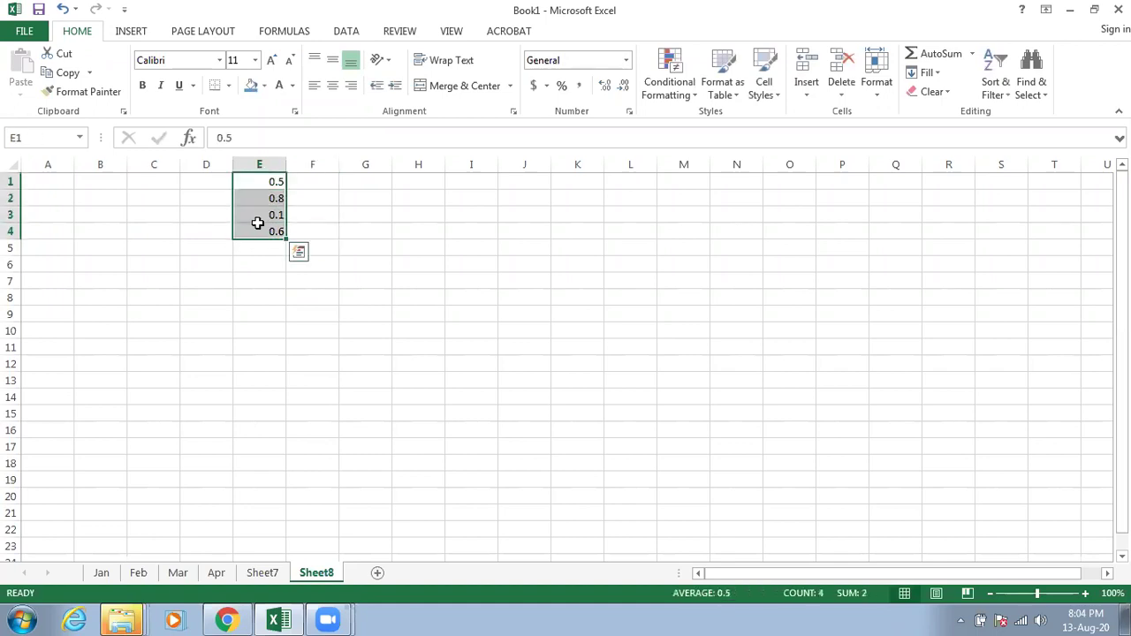
left_click(563, 88)
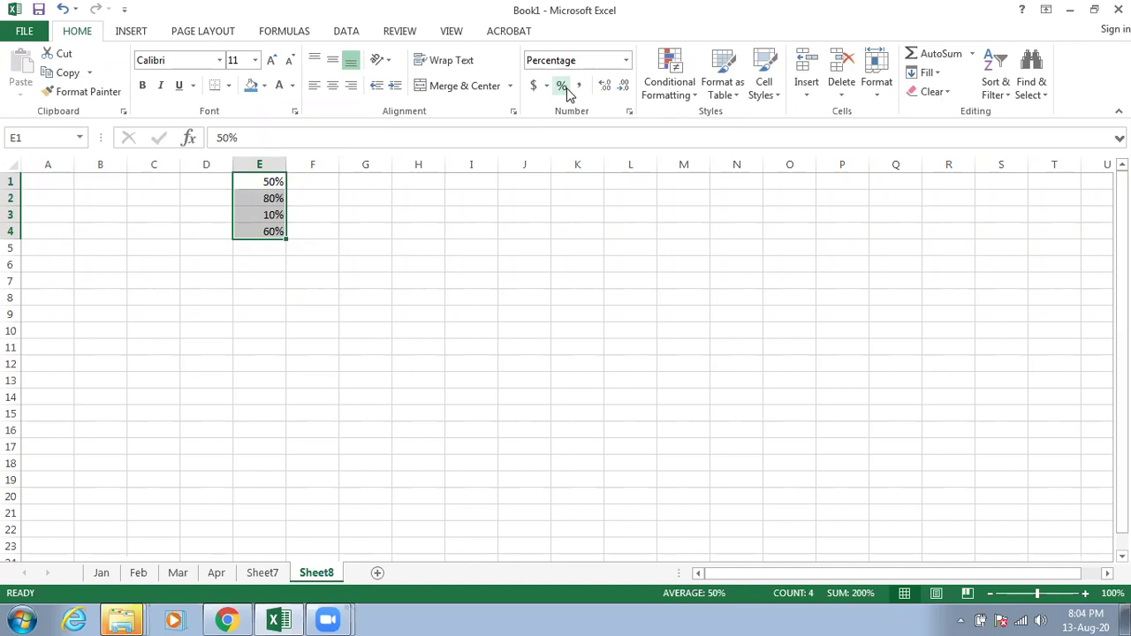
Step: Enter 0.9 in cell H1 and format it as a percentage
left_click(424, 183)
type("0.9")
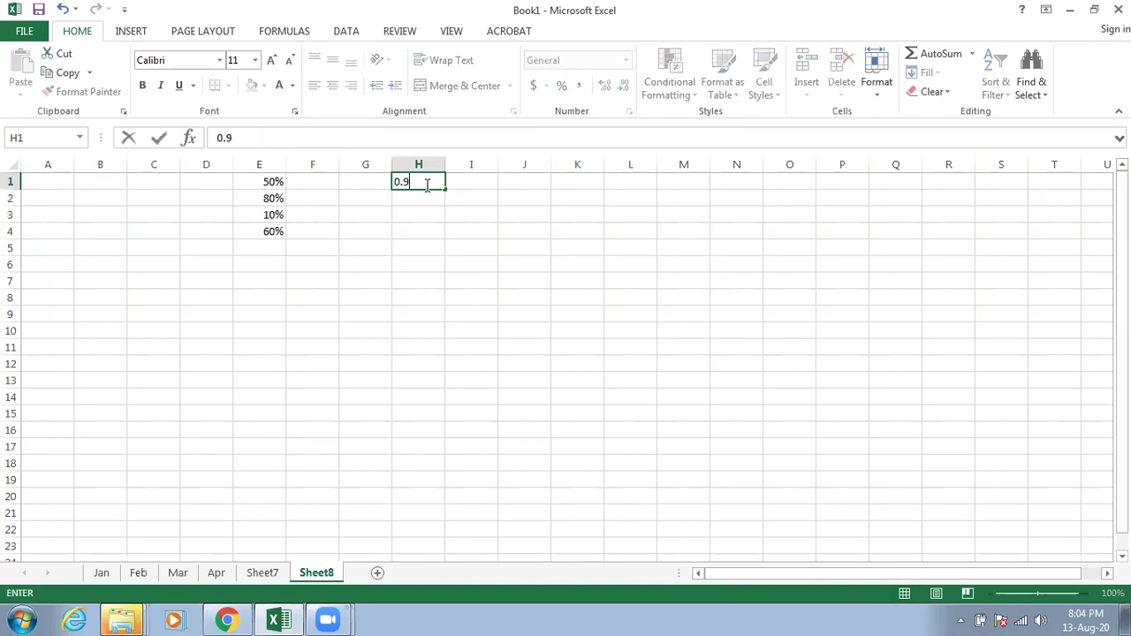
left_click(437, 227)
left_click(429, 183)
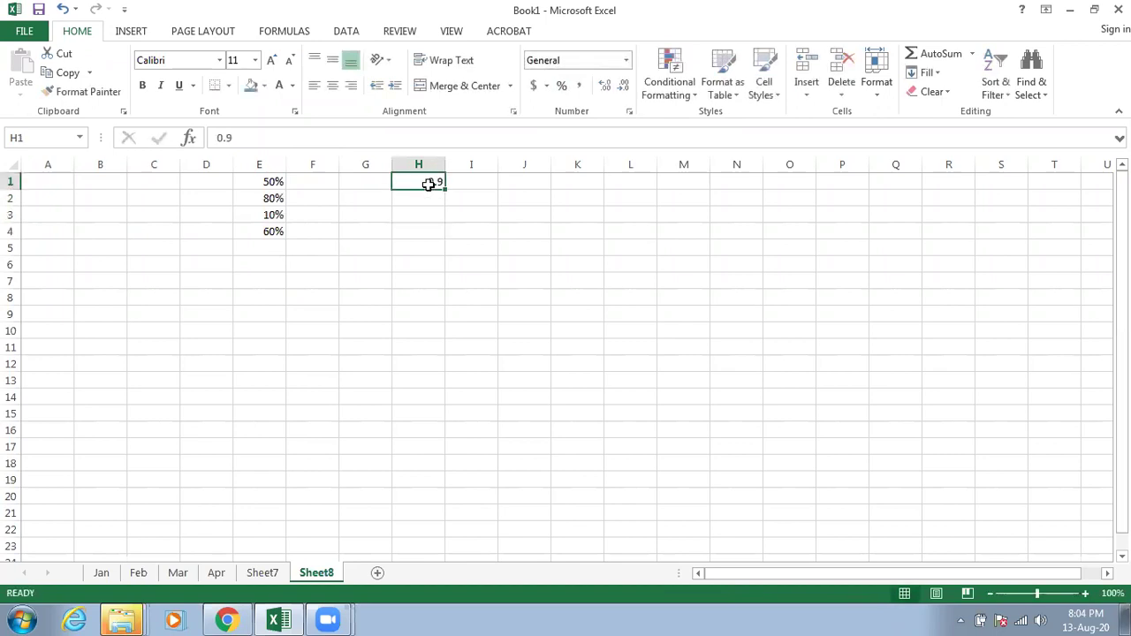
left_click(562, 88)
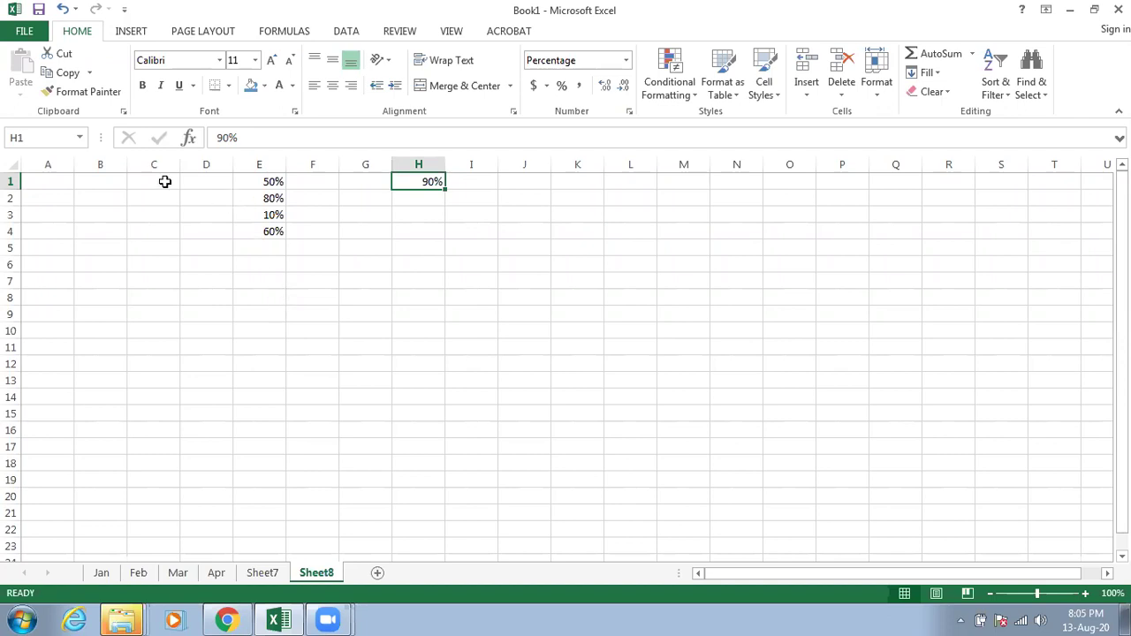
Step: Clear the contents of A1:H6 and enter the heading Product in A1
left_click_drag(83, 196, 439, 259)
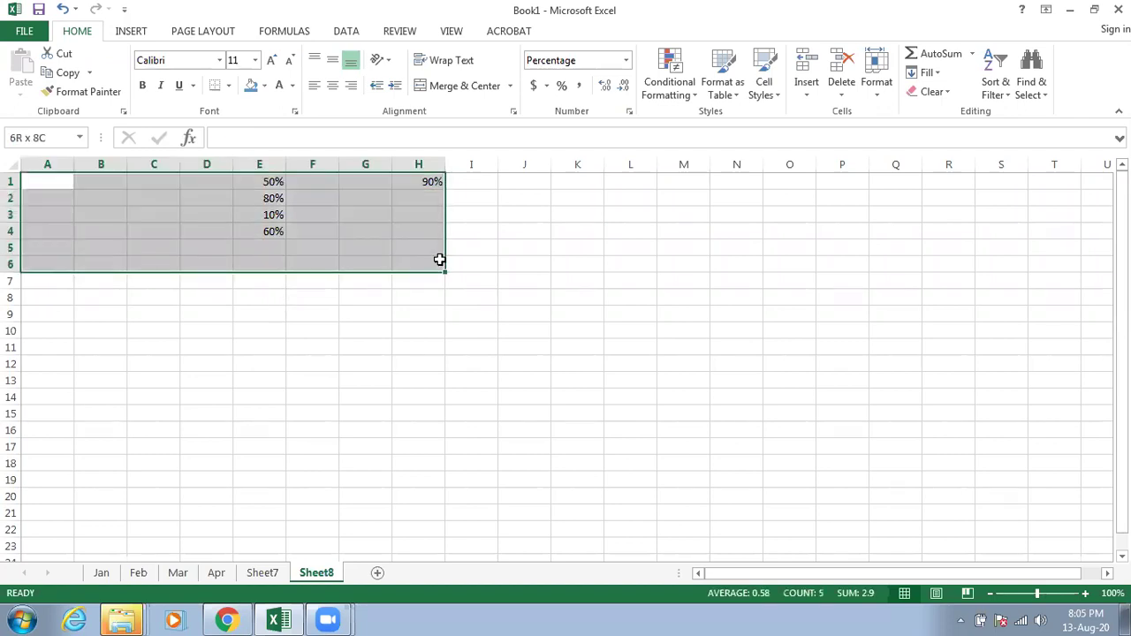
key("Delete")
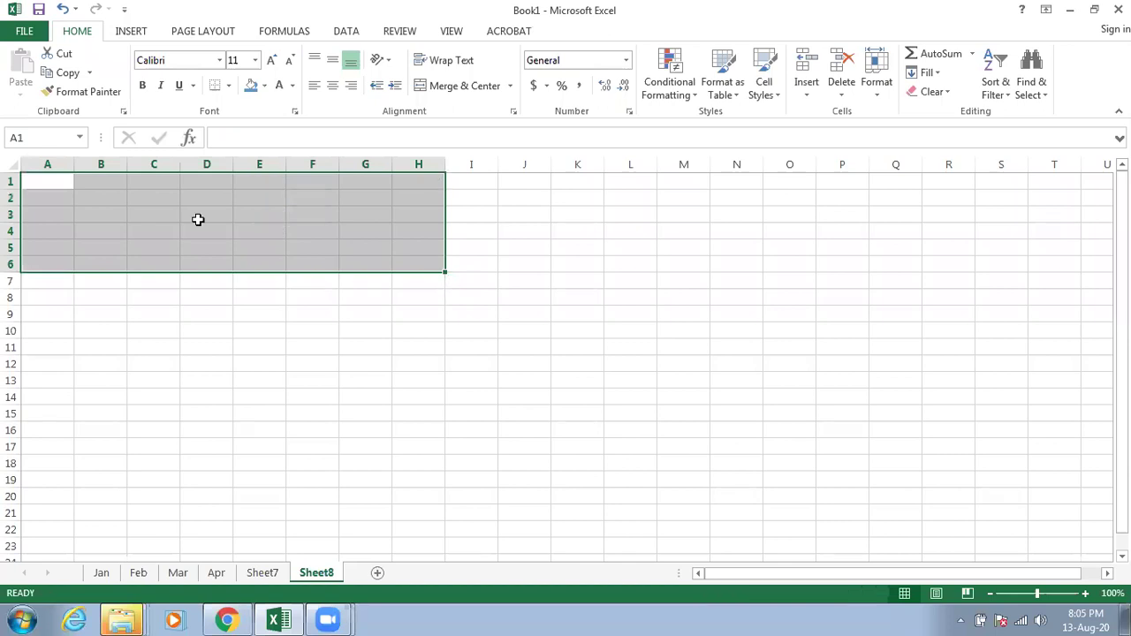
left_click(65, 184)
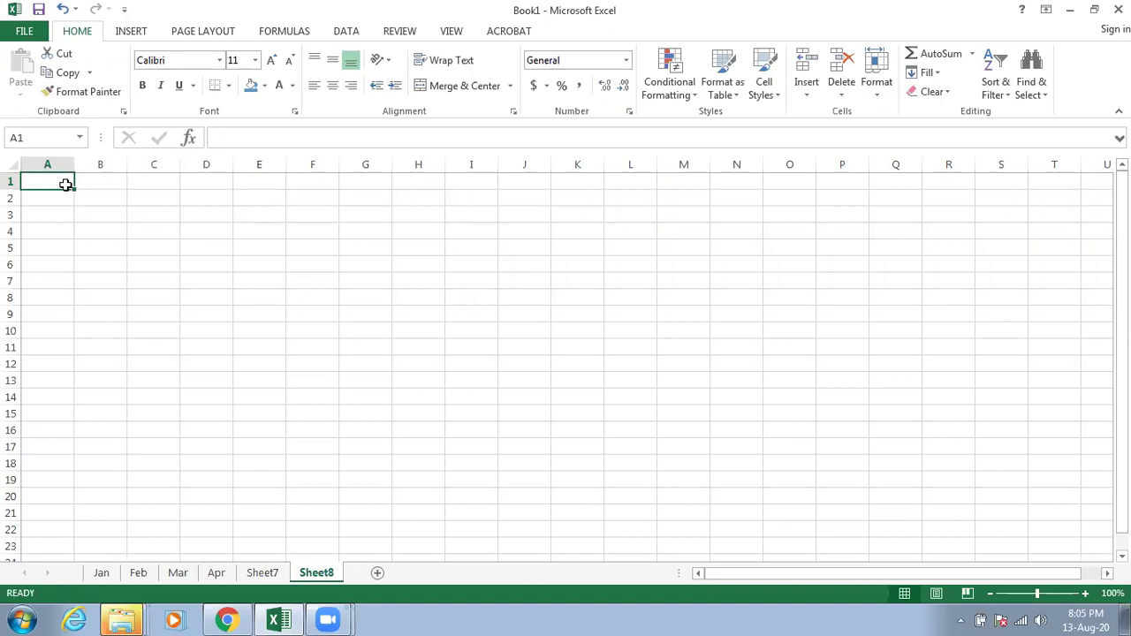
type("Product")
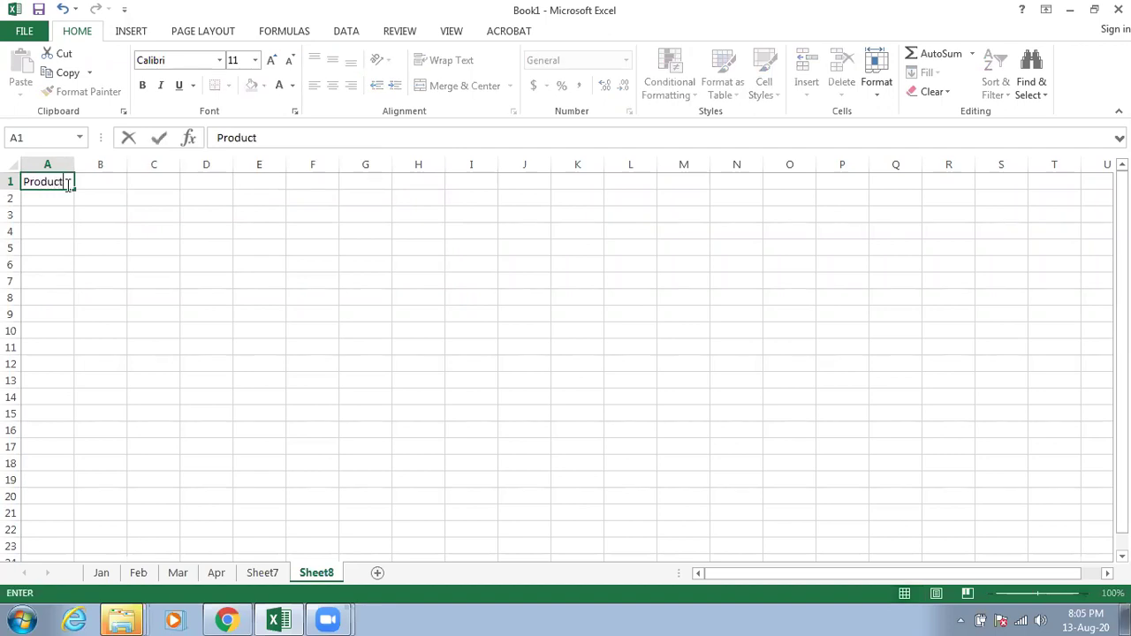
key("Tab")
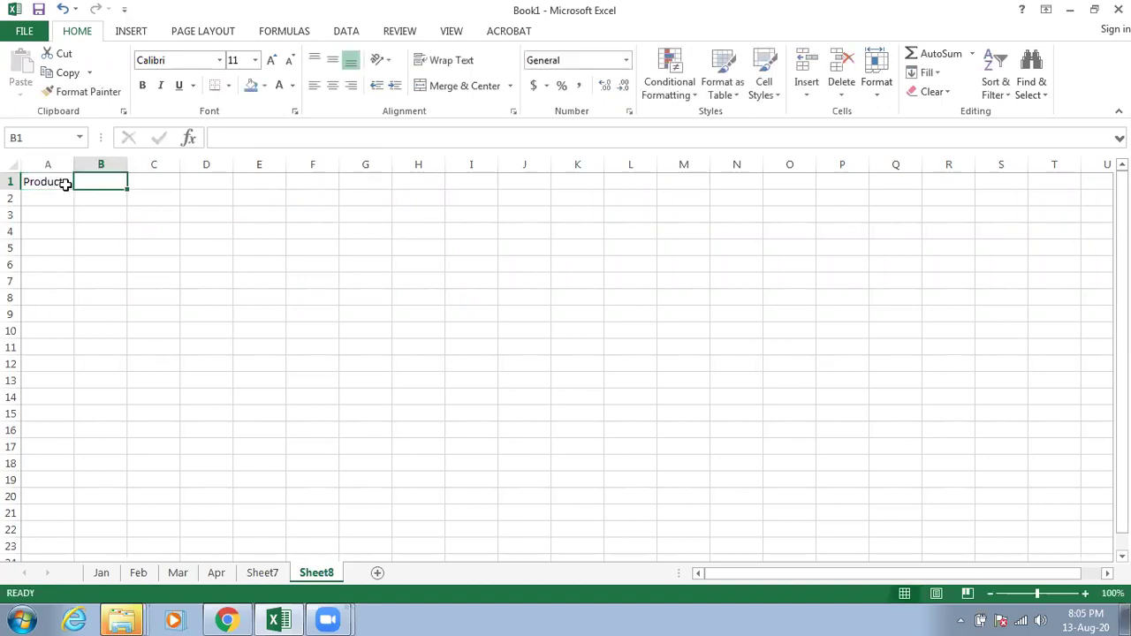
Step: Enter the heading Original Price in B1 and wrap its text within the cell
type("Original")
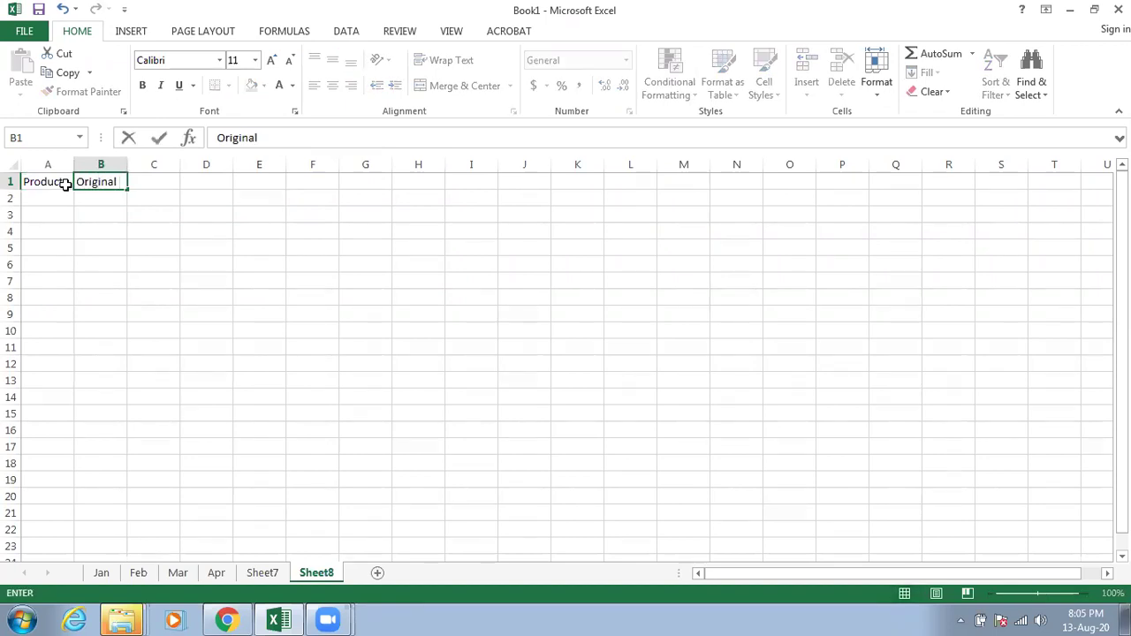
type(" Price")
key("BackSpace")
key("BackSpace")
key("BackSpace")
type("ice")
left_click(104, 209)
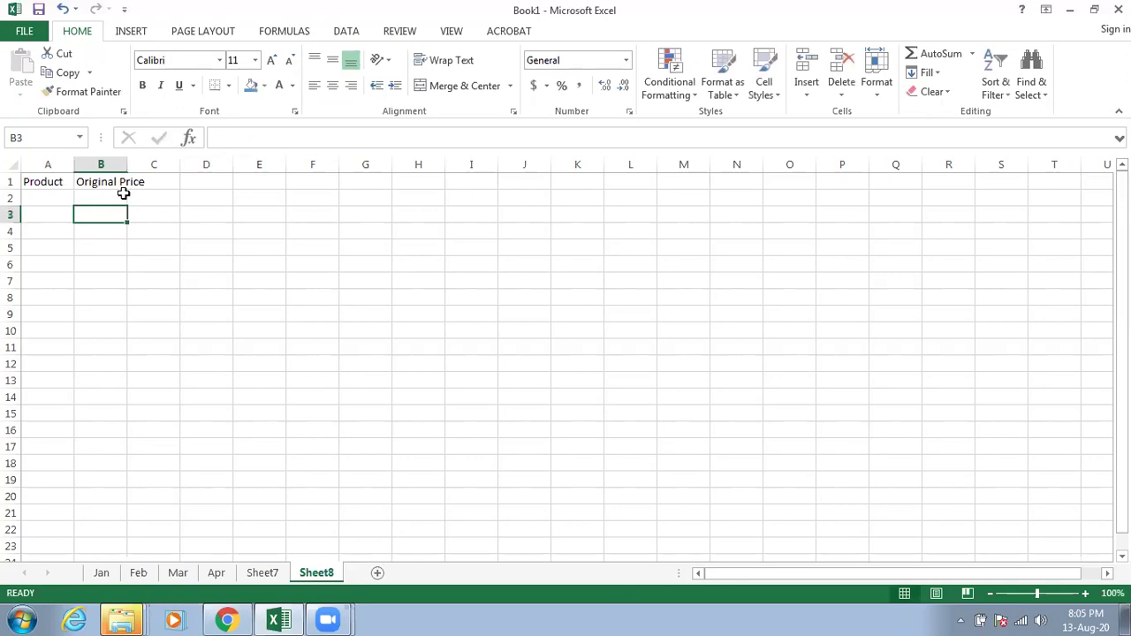
left_click(117, 187)
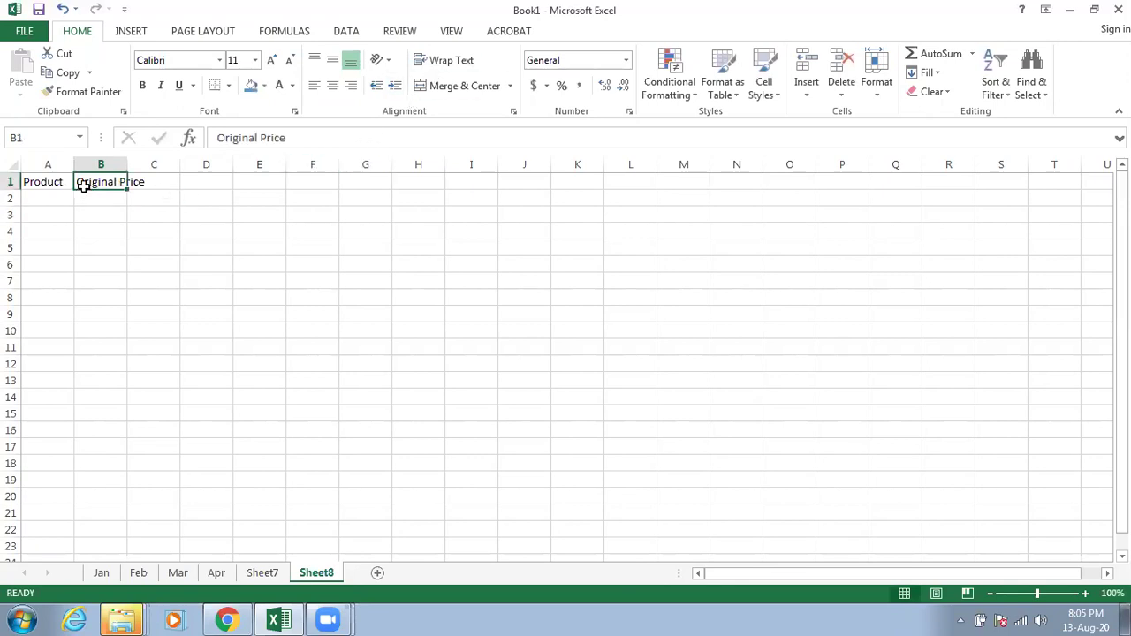
left_click(439, 60)
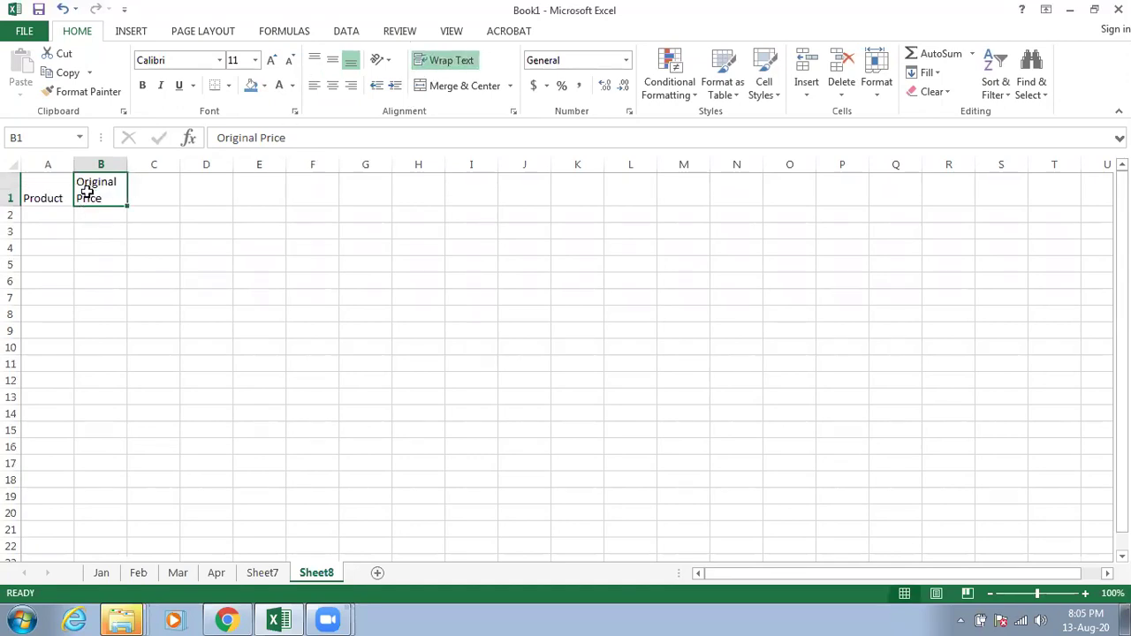
Step: Enter the heading Discount % in C1 and wrap its text within the cell
left_click(149, 183)
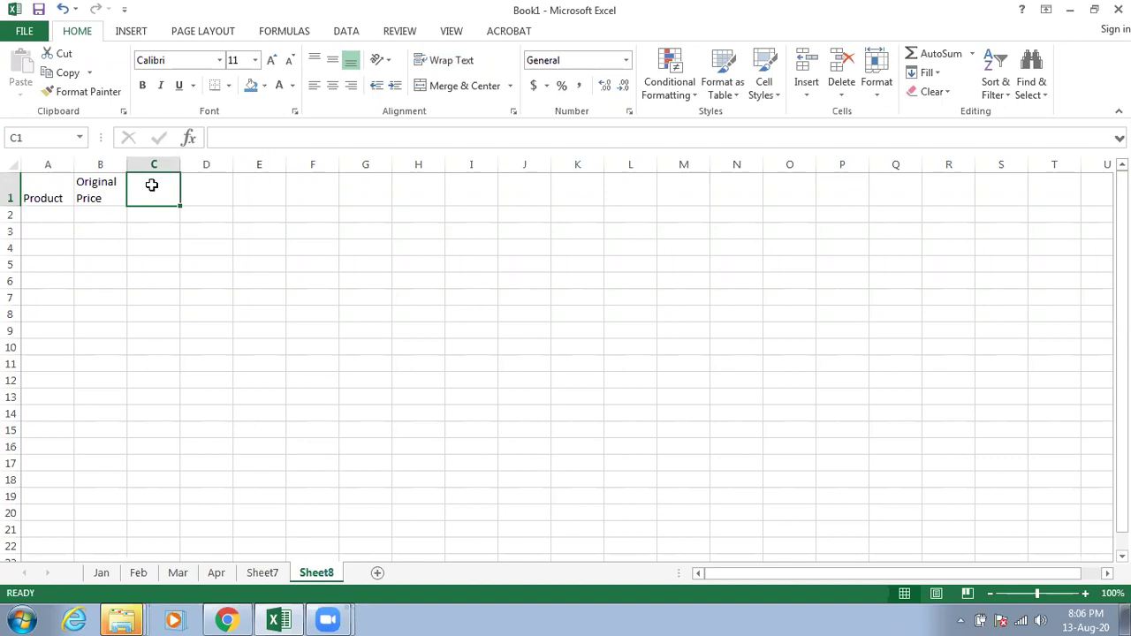
type("Dic")
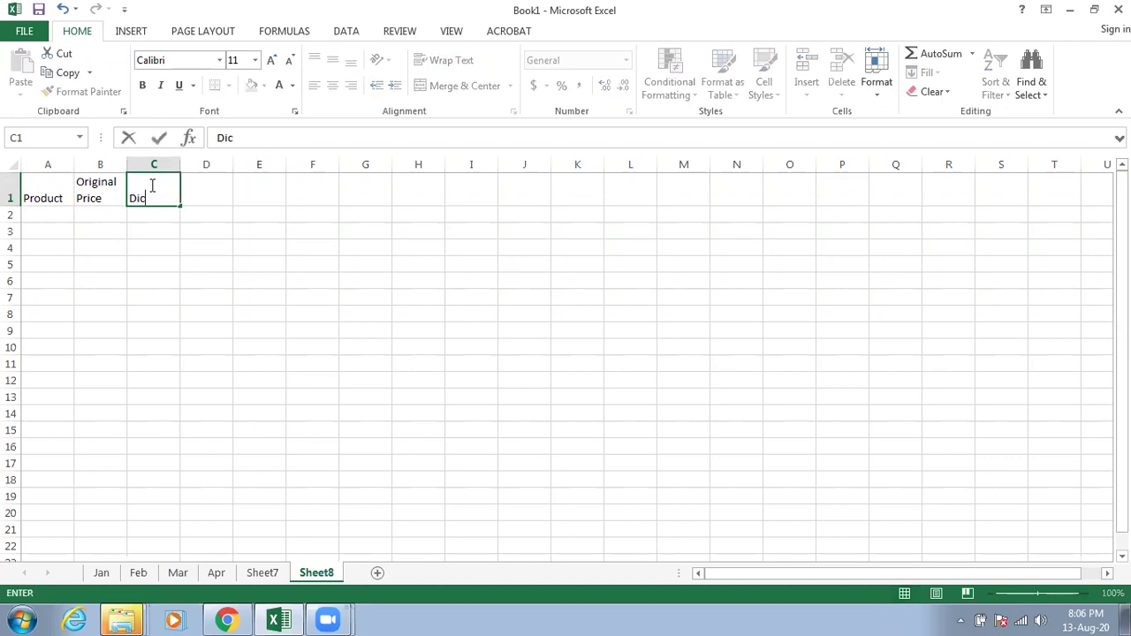
type("s")
key("BackSpace")
key("BackSpace")
type("scount %")
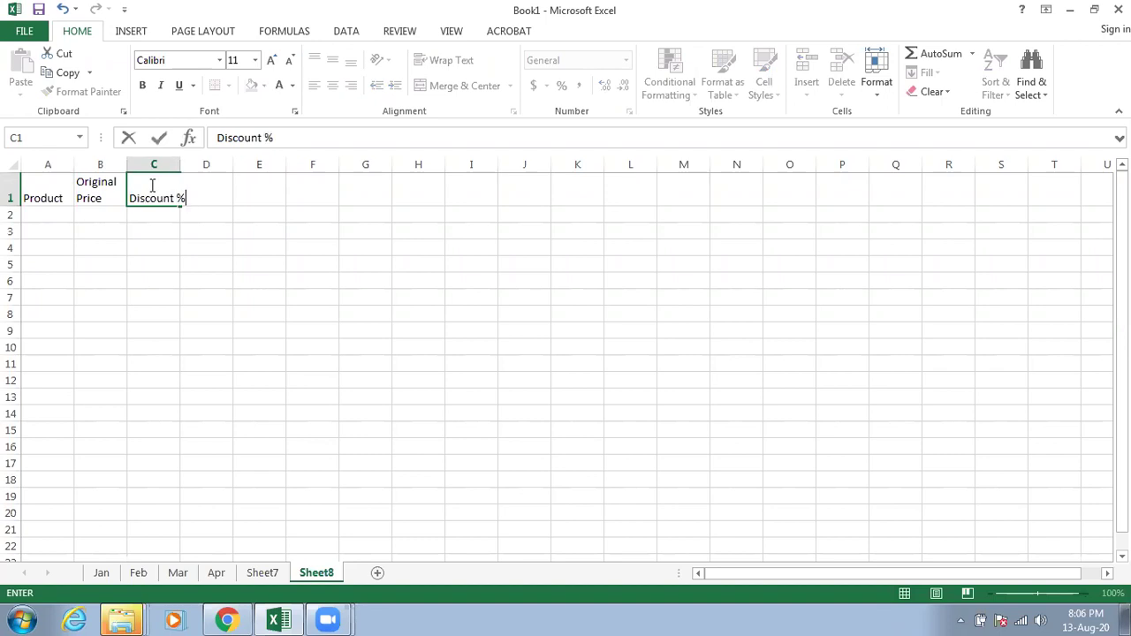
left_click(145, 247)
left_click(158, 195)
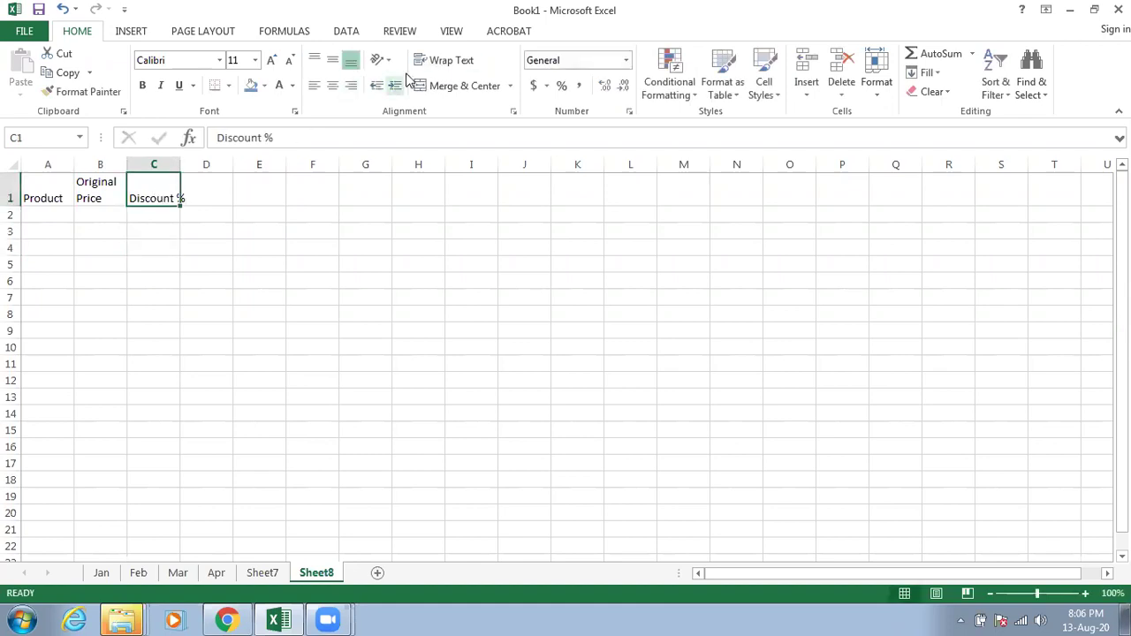
left_click(435, 62)
Step: Add the headings Qnt in D1 and Total in E1
left_click(209, 180)
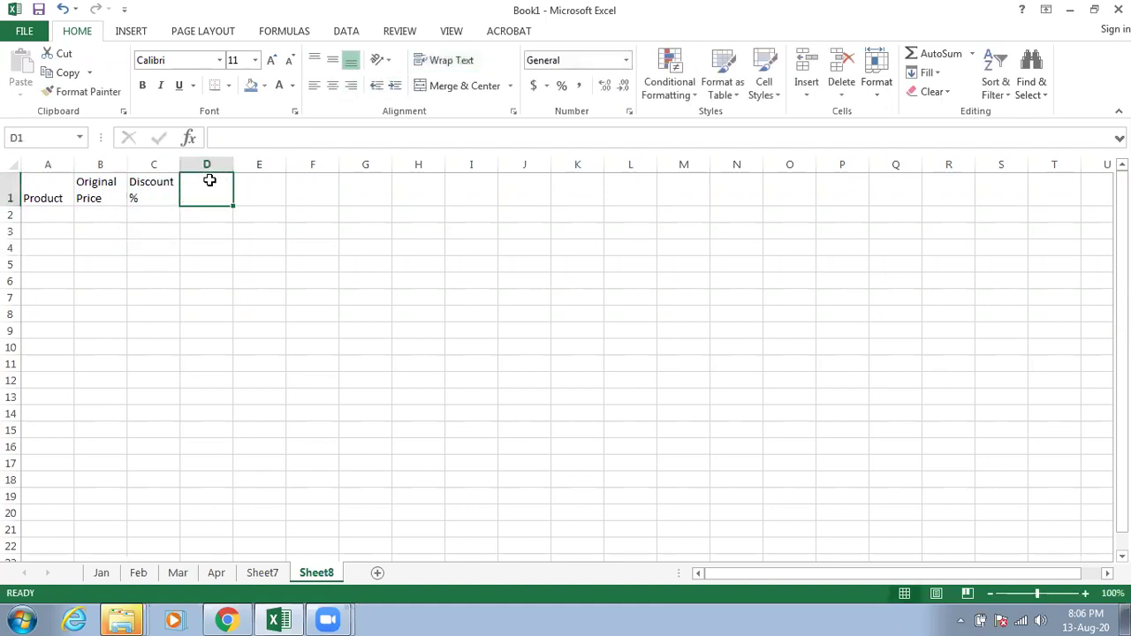
type("Qnt")
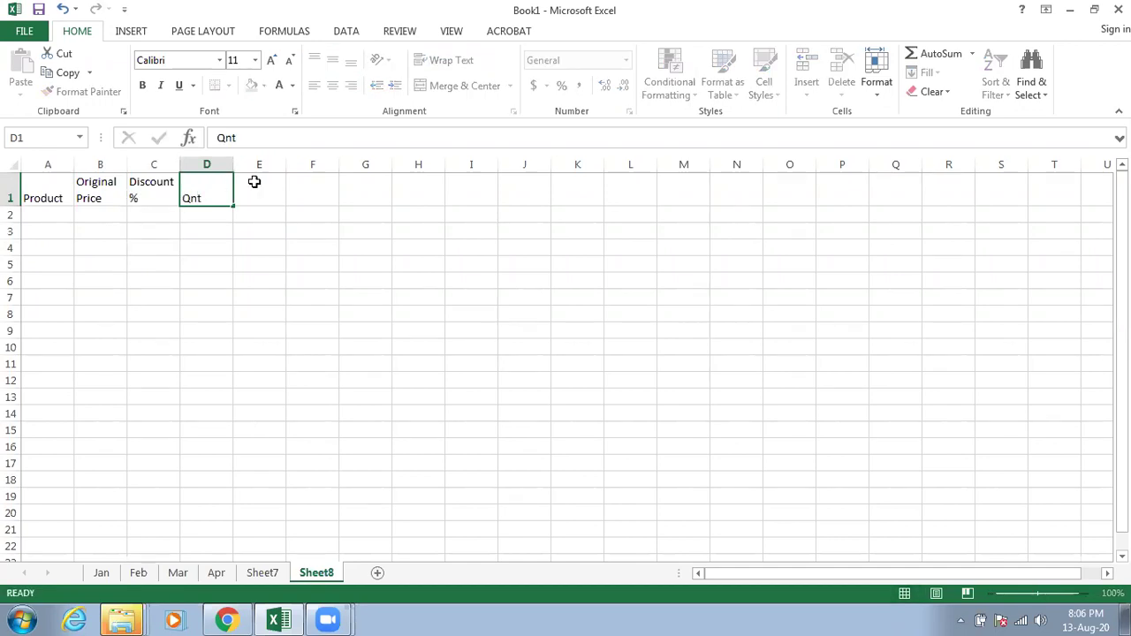
left_click(255, 182)
type("Total")
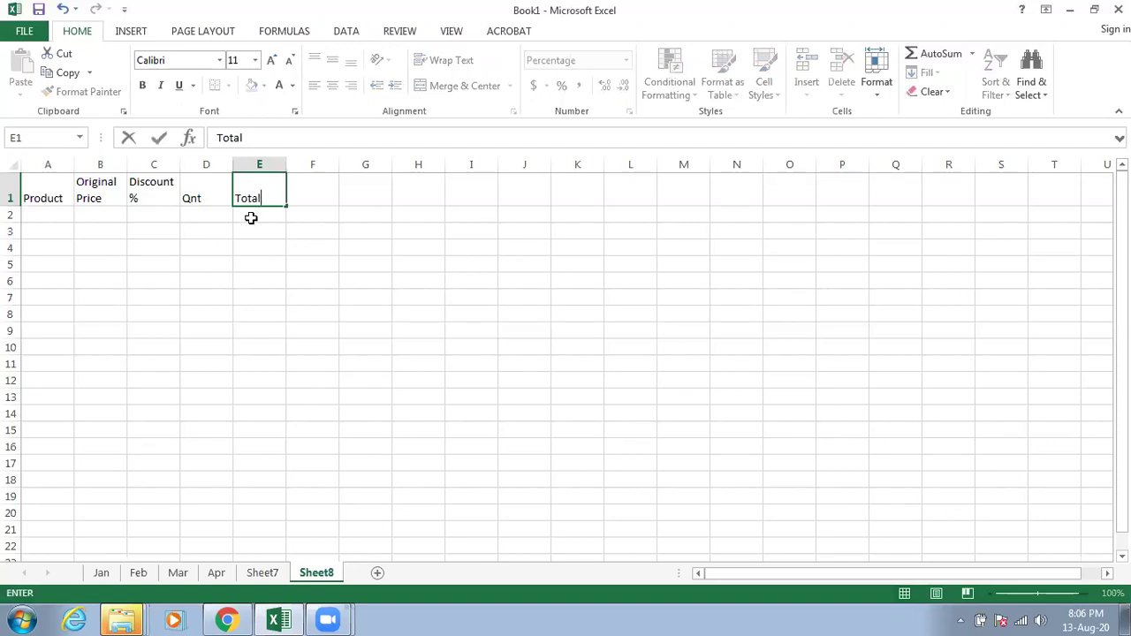
left_click(250, 216)
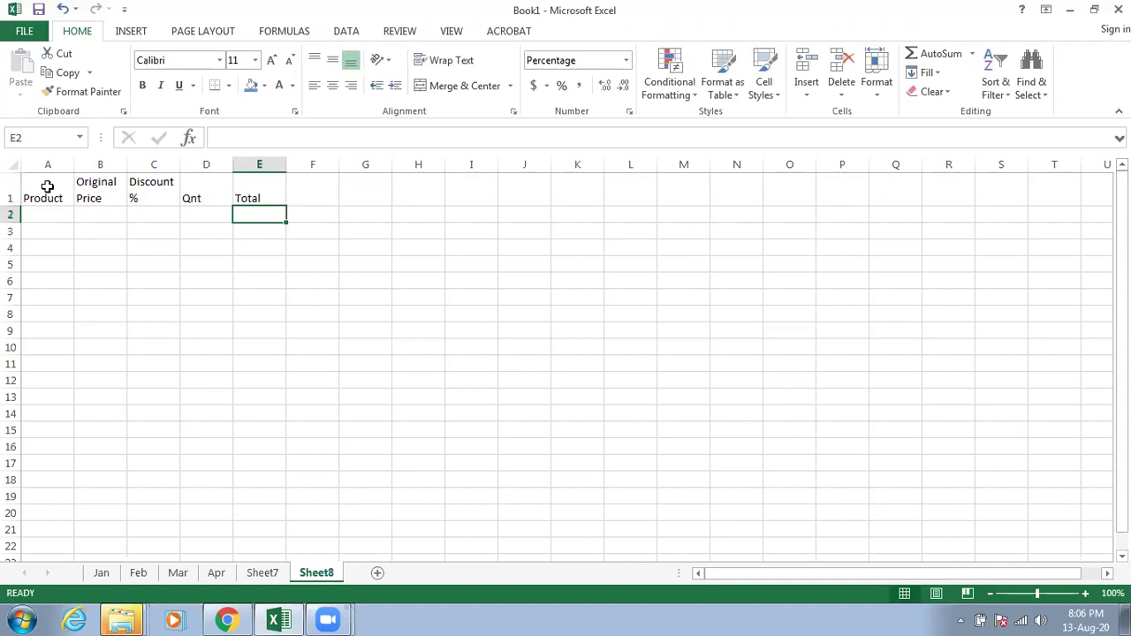
Step: Centre and bold the headings in A1:E1, and widen the Product column to about three times its width
left_click_drag(36, 187, 247, 199)
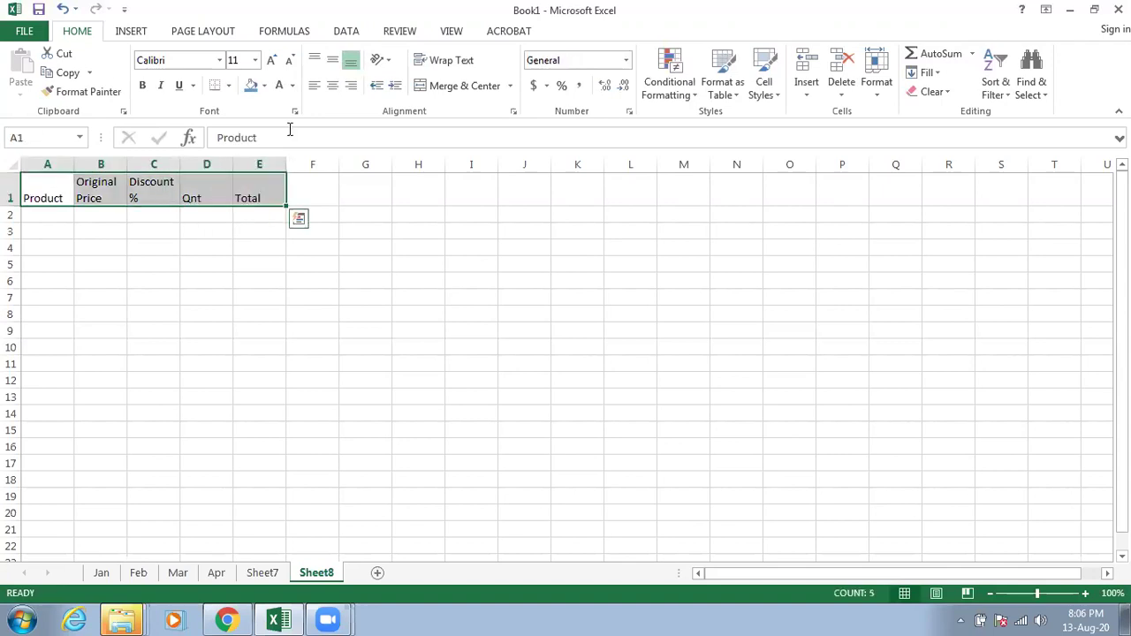
left_click(333, 91)
left_click(141, 89)
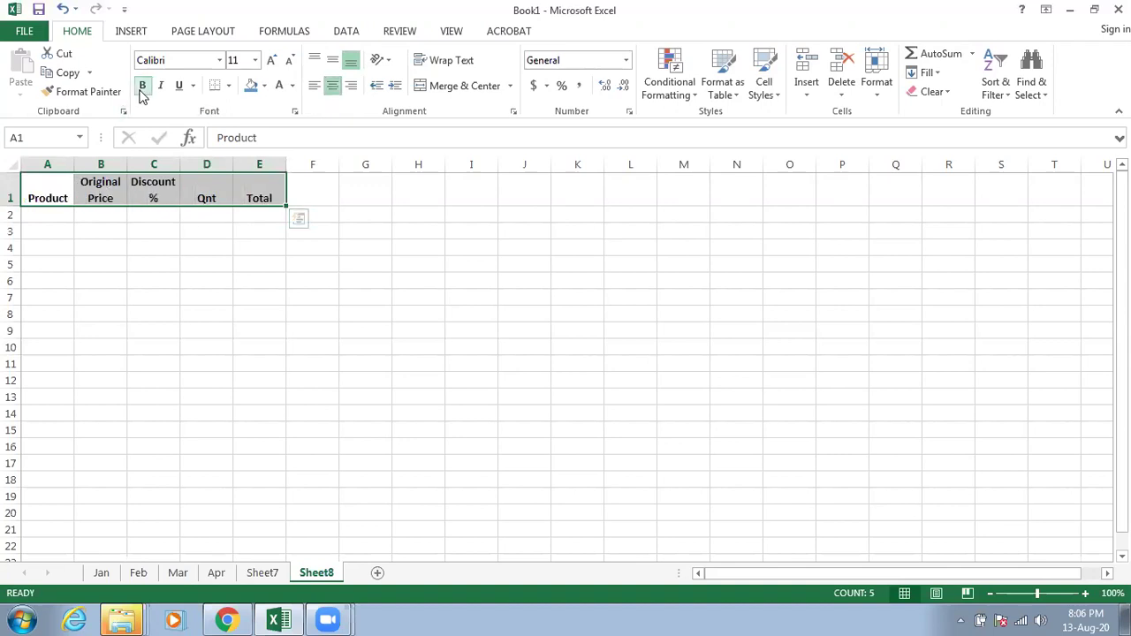
left_click(152, 278)
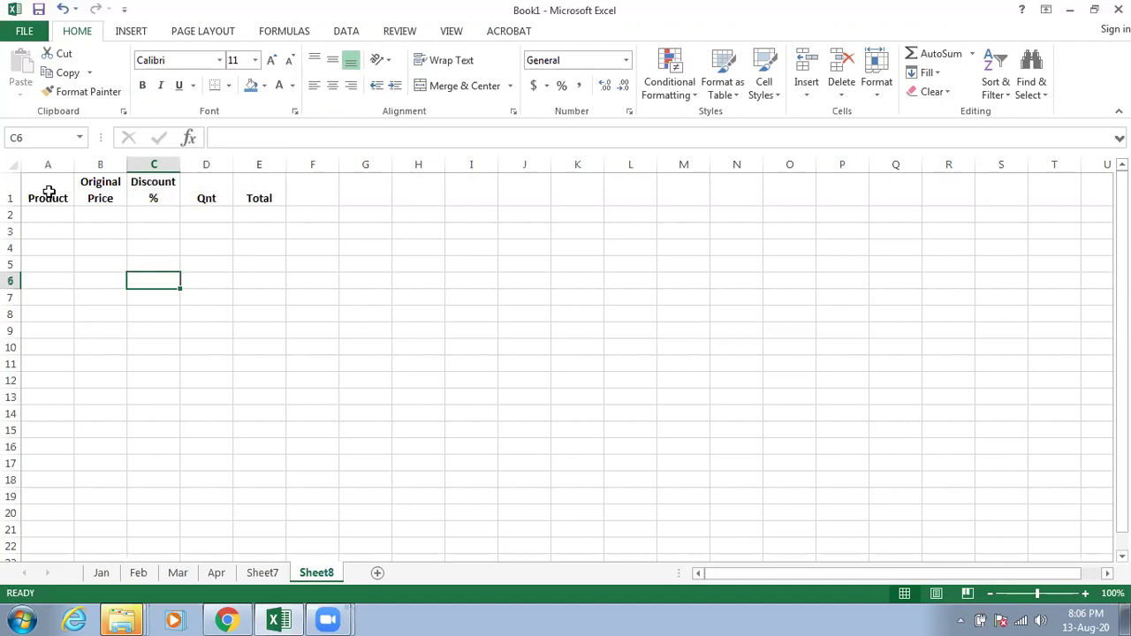
left_click_drag(73, 163, 179, 160)
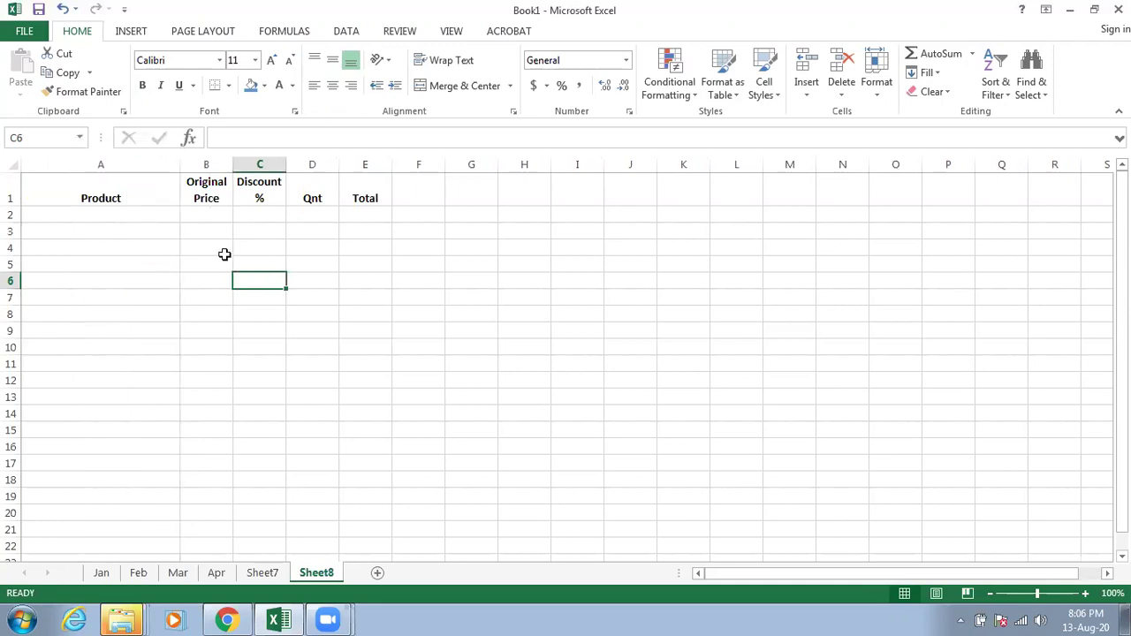
Step: Enter the products I phone 11 in A2 and Asus Laptop in A3
left_click(97, 213)
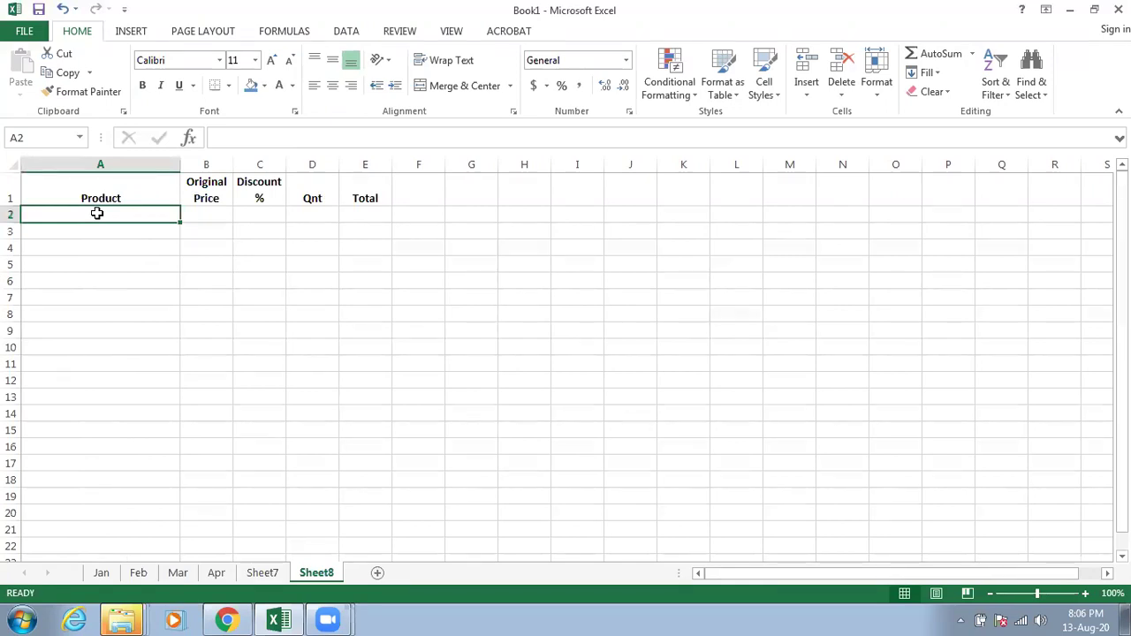
type("I phone")
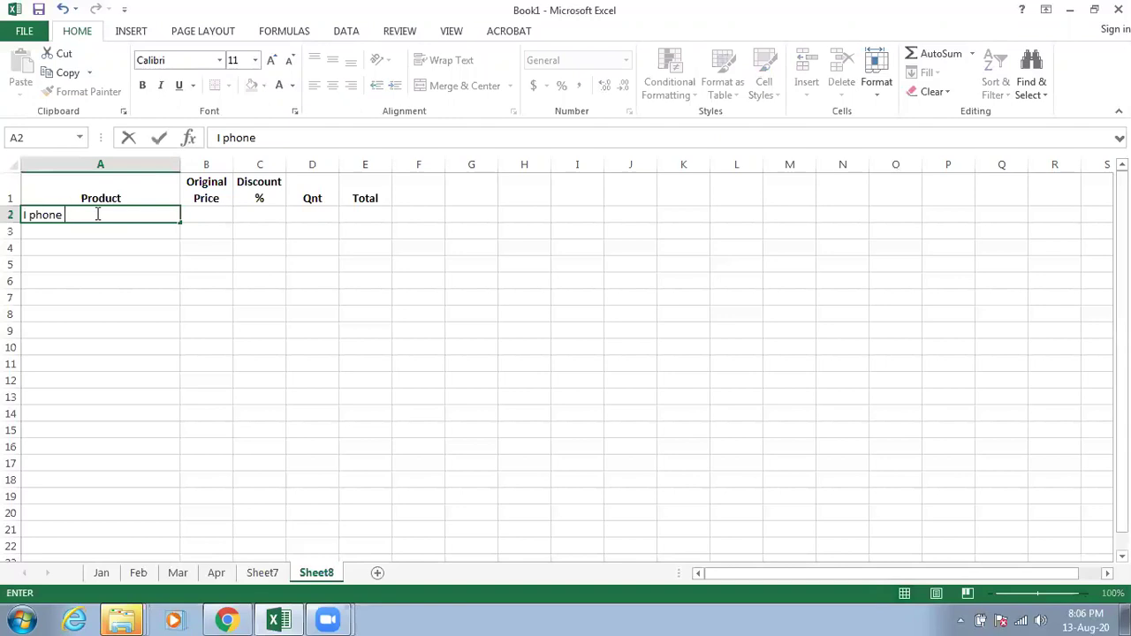
type(" 11")
key("Return")
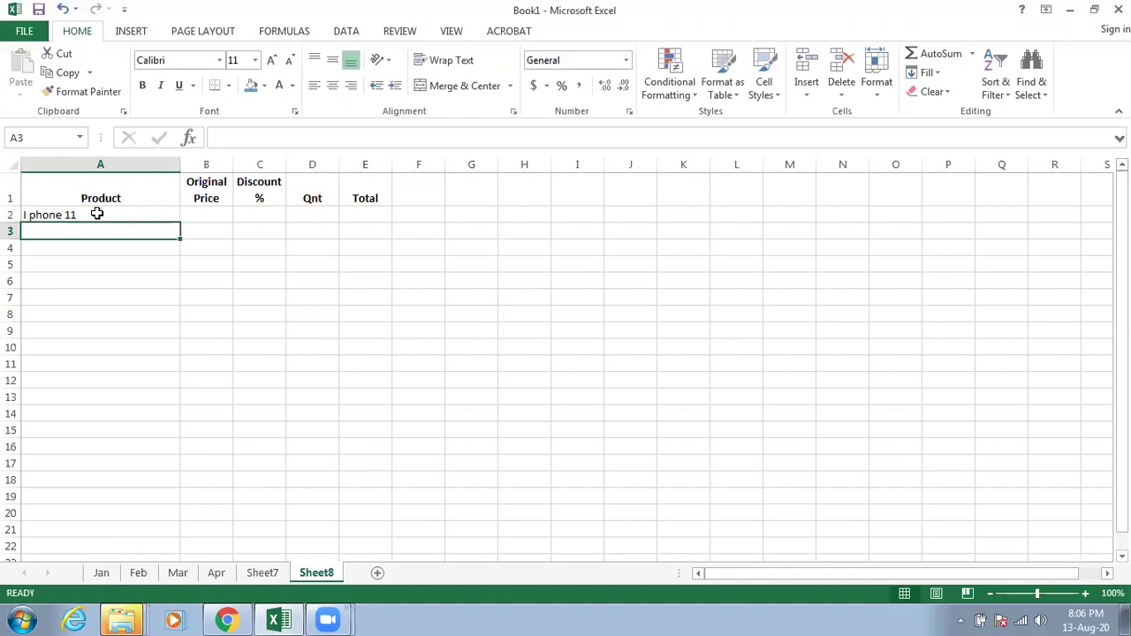
type("Aus")
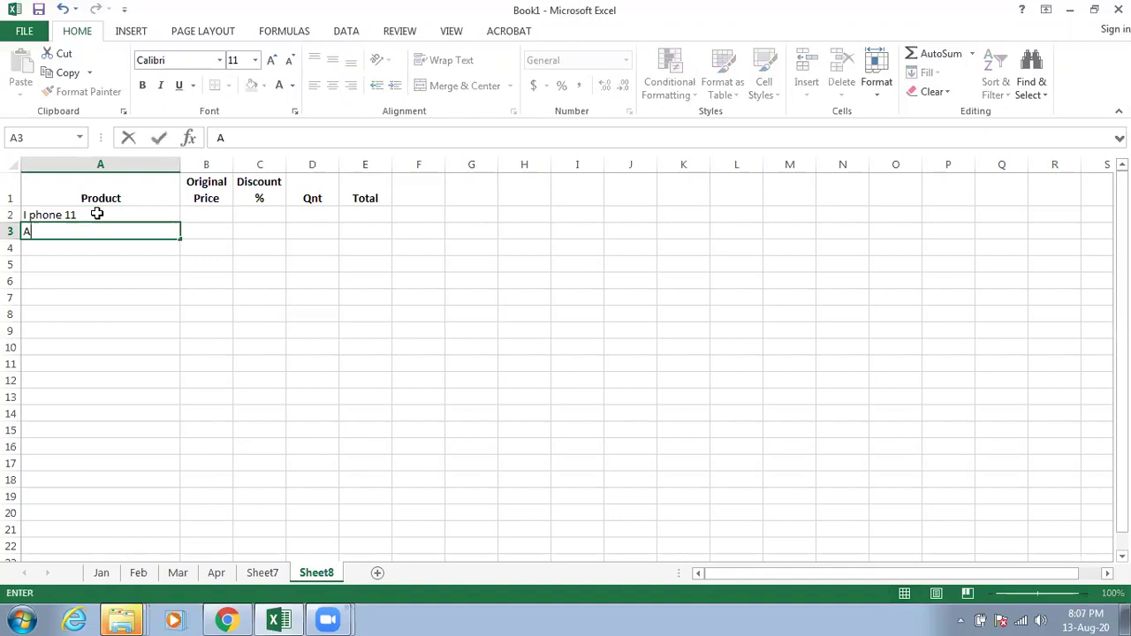
key("BackSpace")
key("BackSpace")
type("sus A")
key("BackSpace")
type("Laptop")
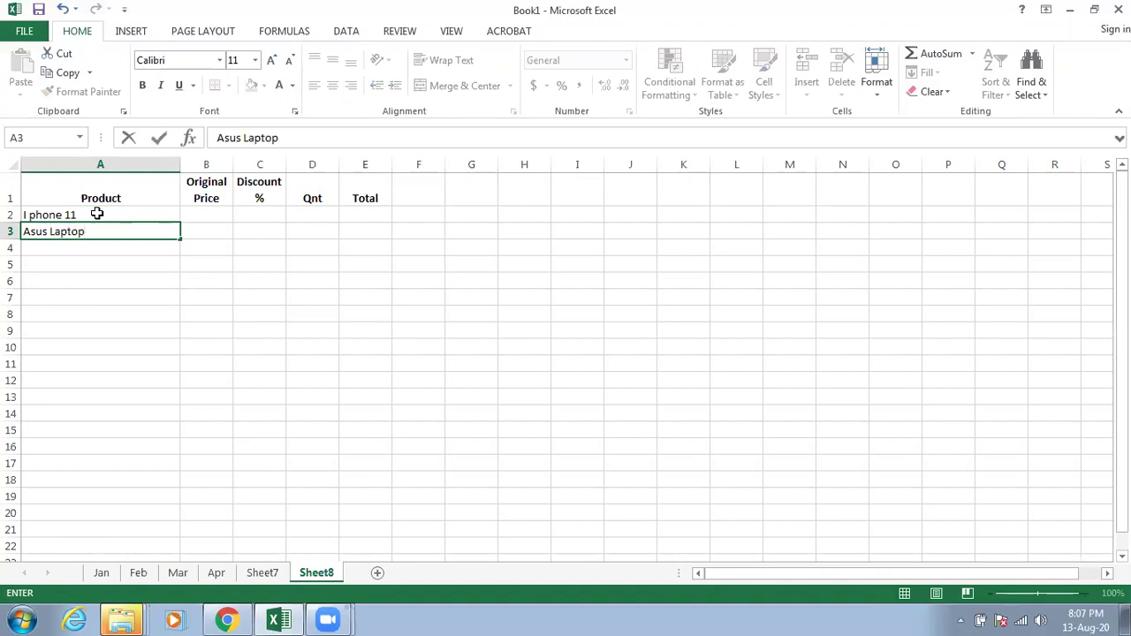
key("Return")
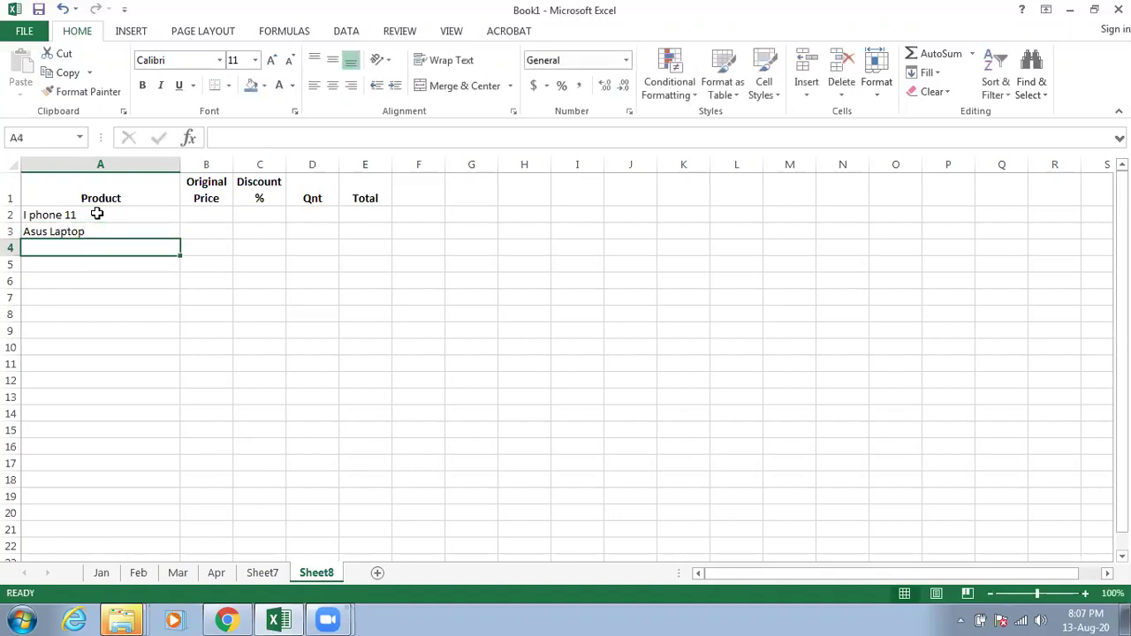
Step: Enter the product Sensodine Tooth Paste in A4
type("Senso")
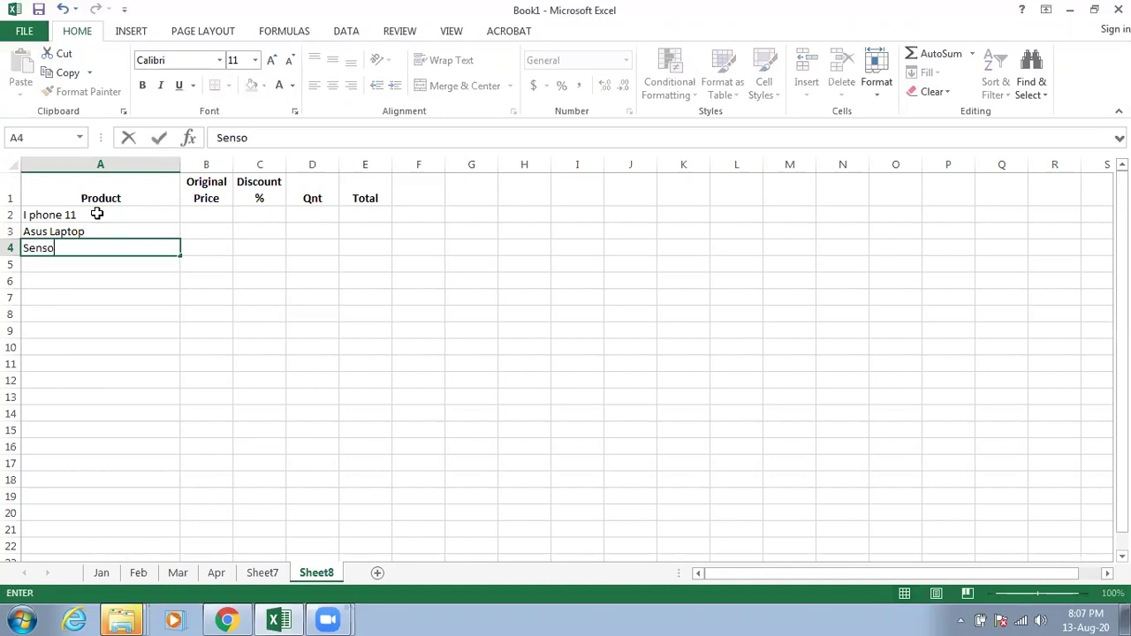
type("dyn")
key("BackSpace")
key("BackSpace")
type("u")
left_click(98, 214)
key("BackSpace")
key("Escape")
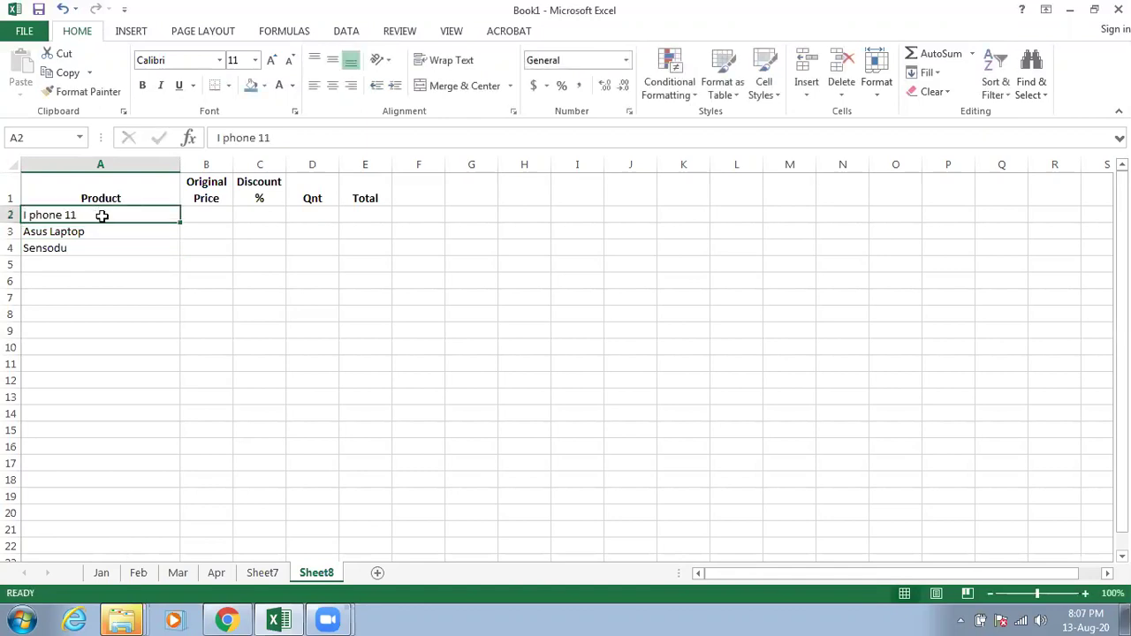
double_click(91, 250)
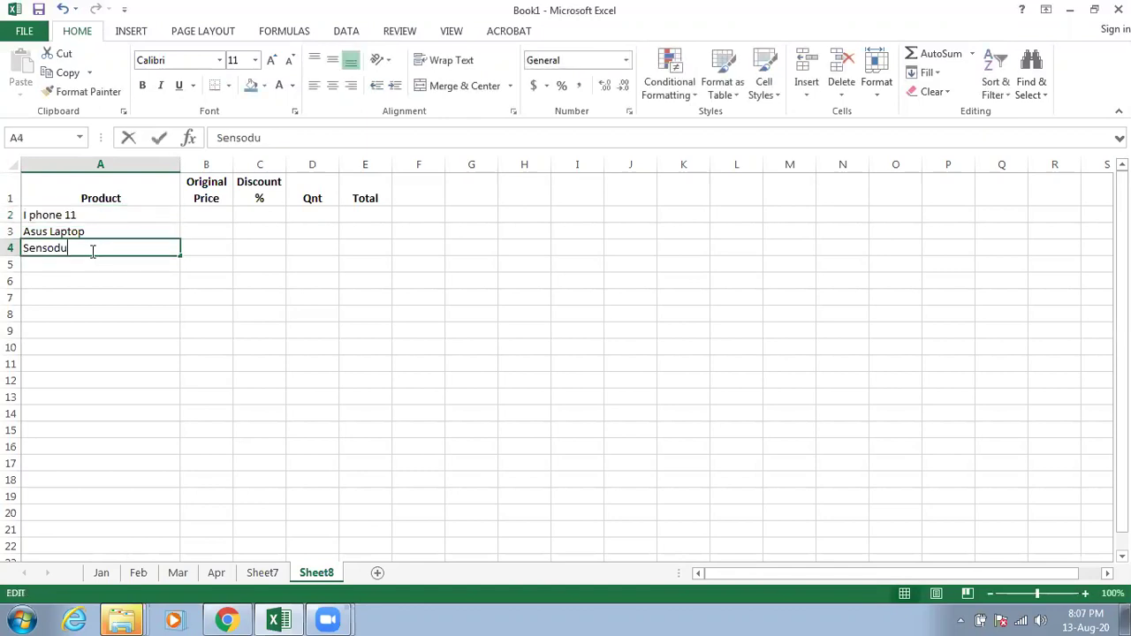
key("BackSpace")
type("ine")
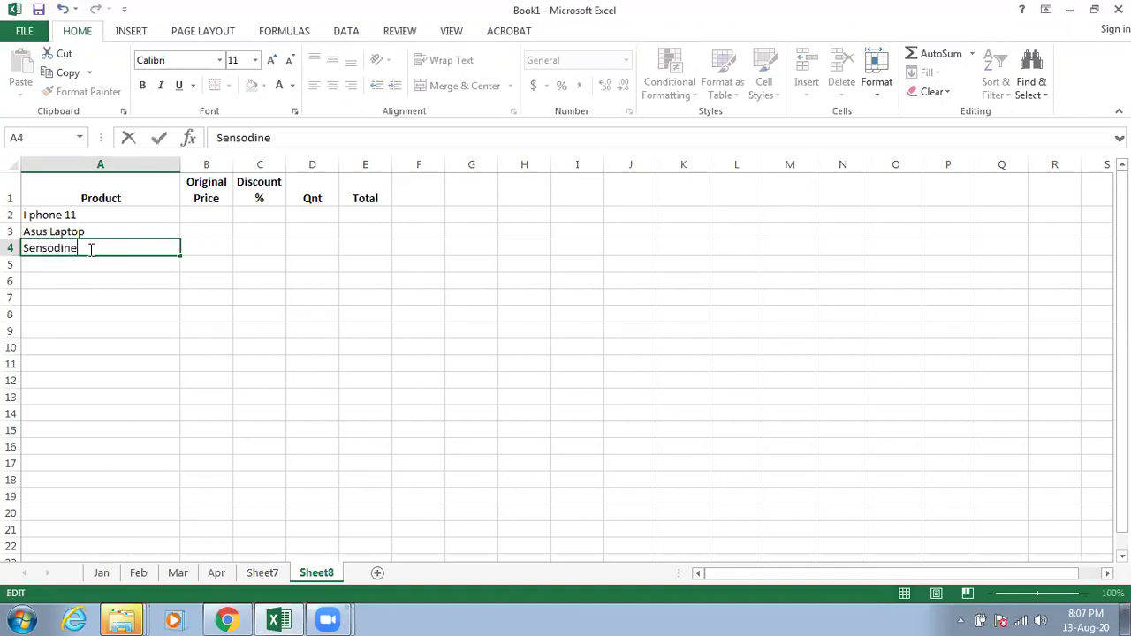
type(" Tooth Paste")
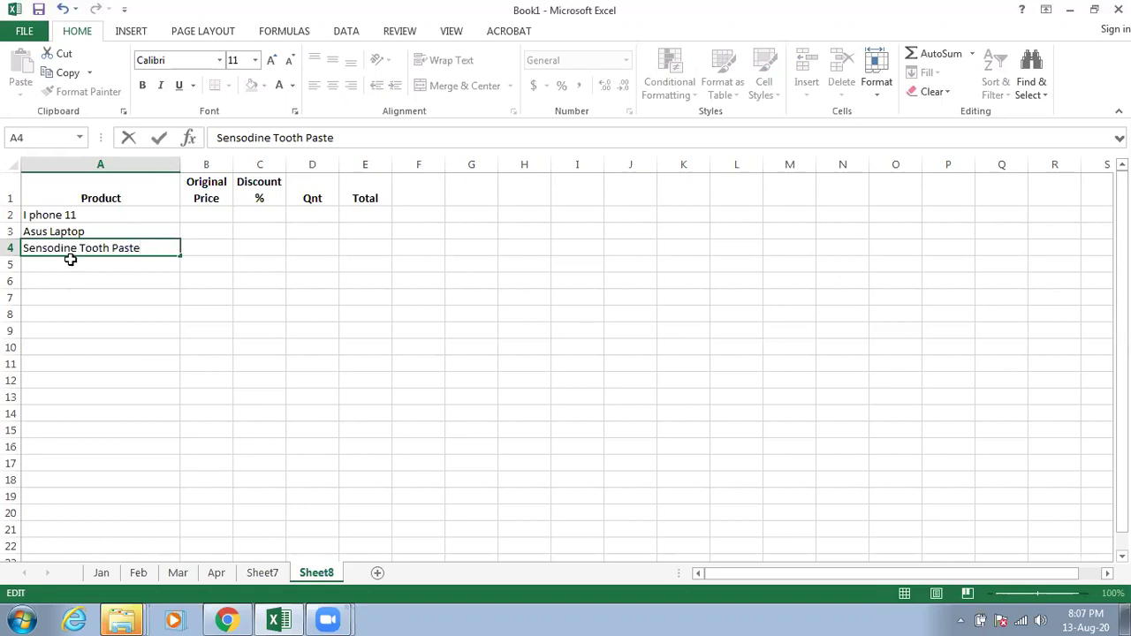
Step: Enter the product Genious Mouse in A5
key("Return")
type("Gen")
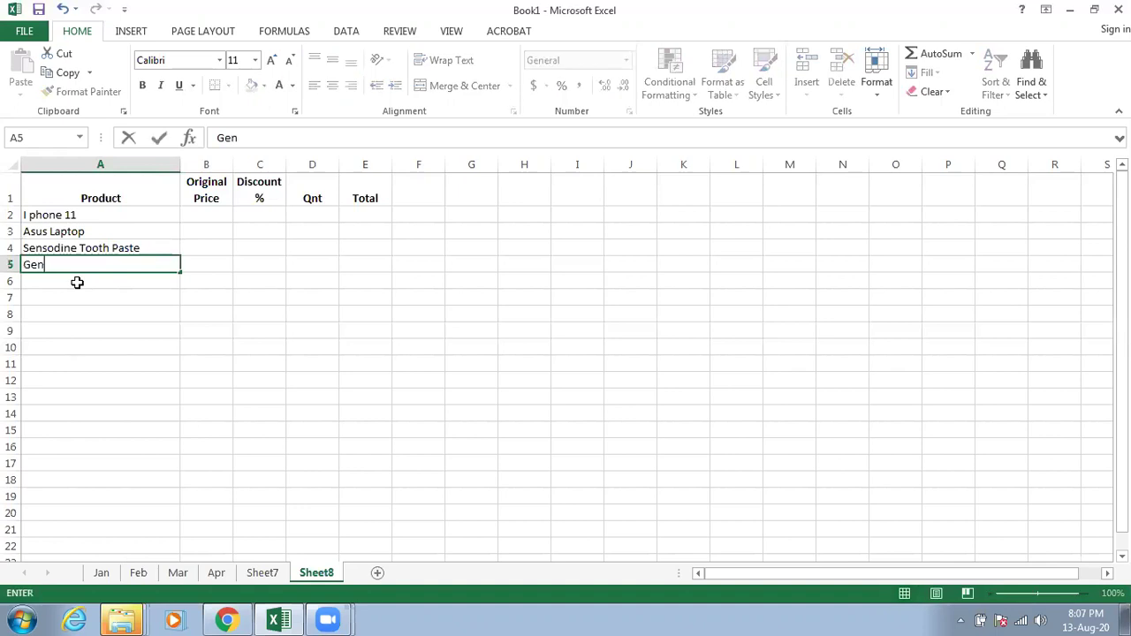
type("ious Mouse")
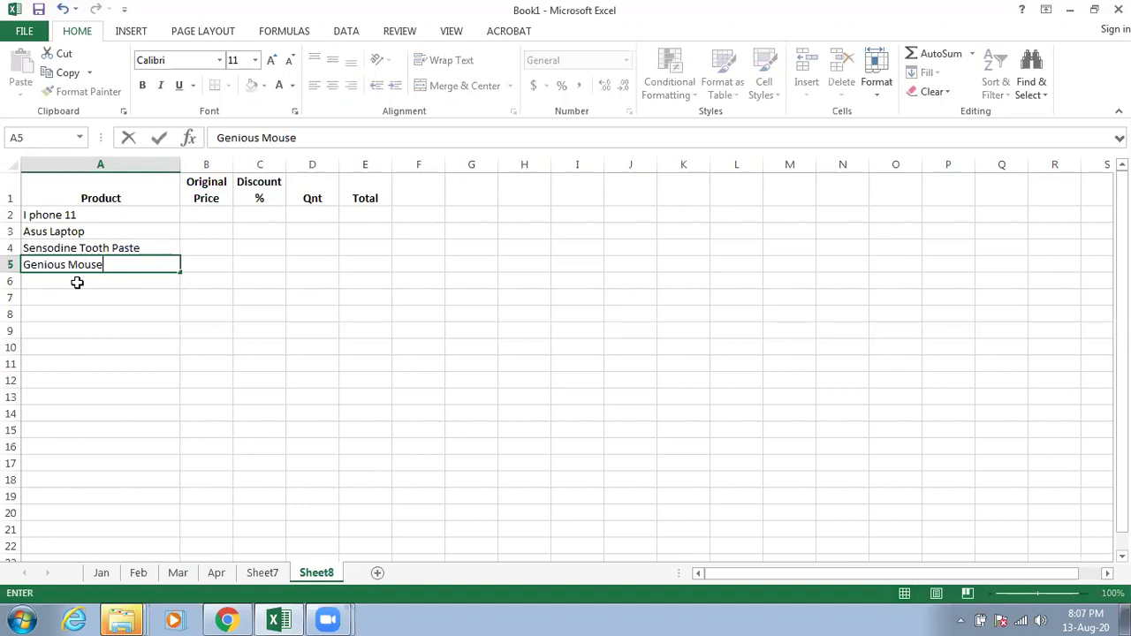
key("Return")
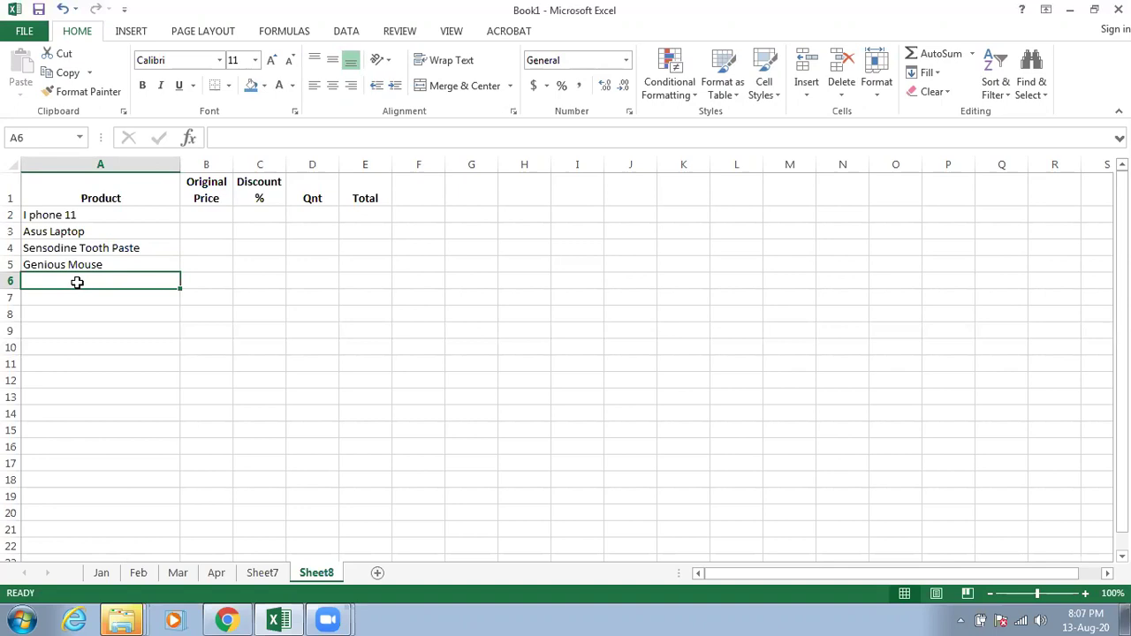
Step: Enter the products Samsung LED TV in A6 and LG Washing Machine in A7
type("Sam")
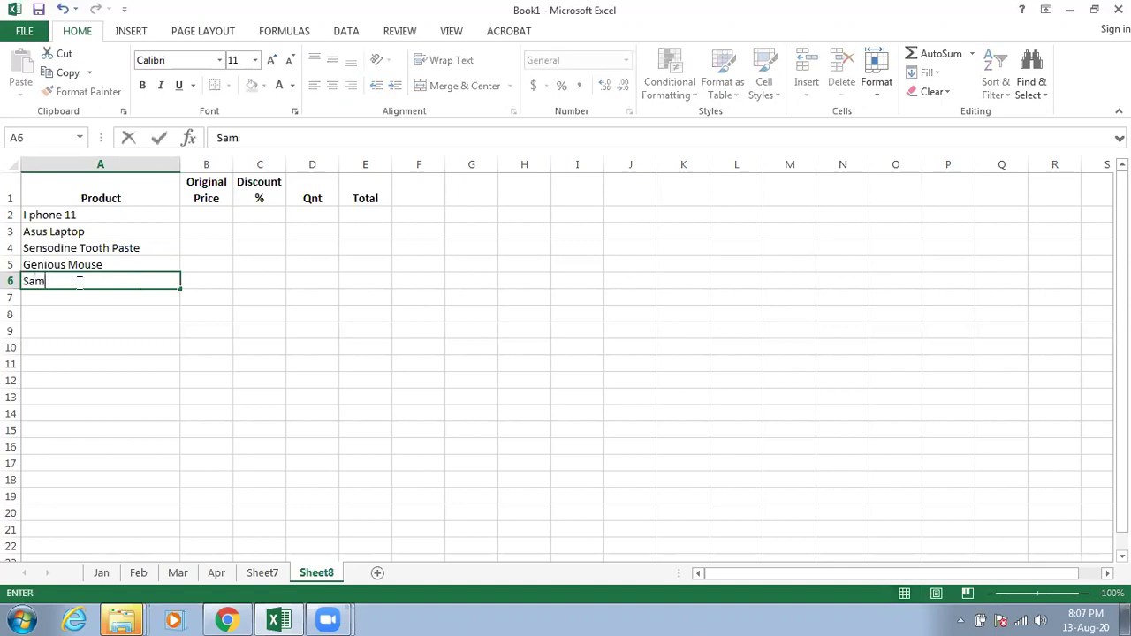
type("sung LED TV")
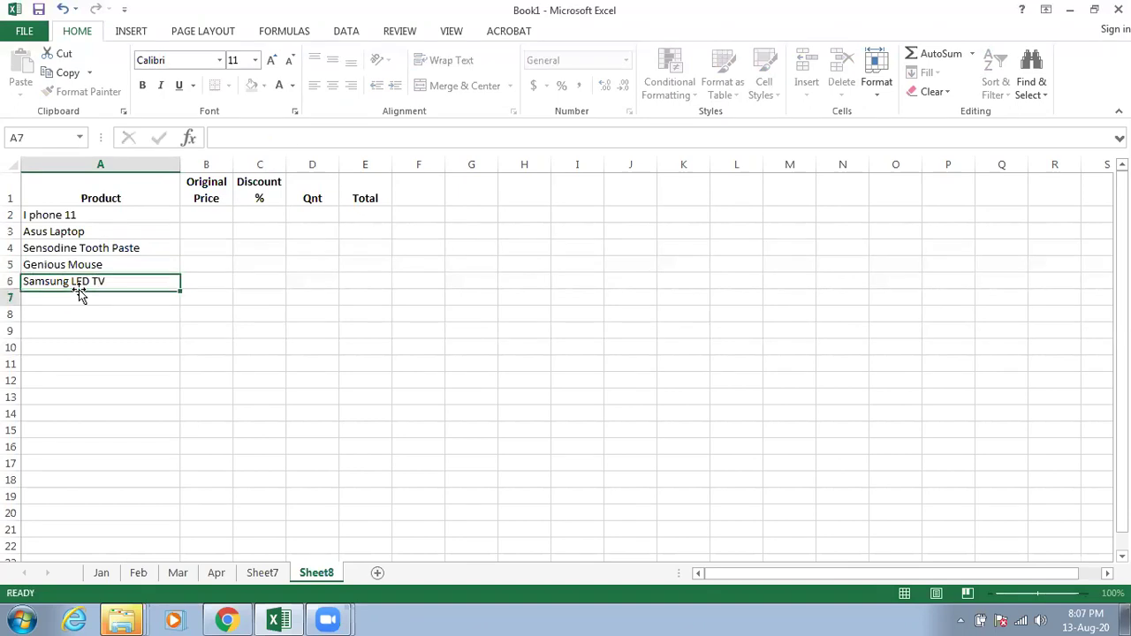
key("Return")
type("L")
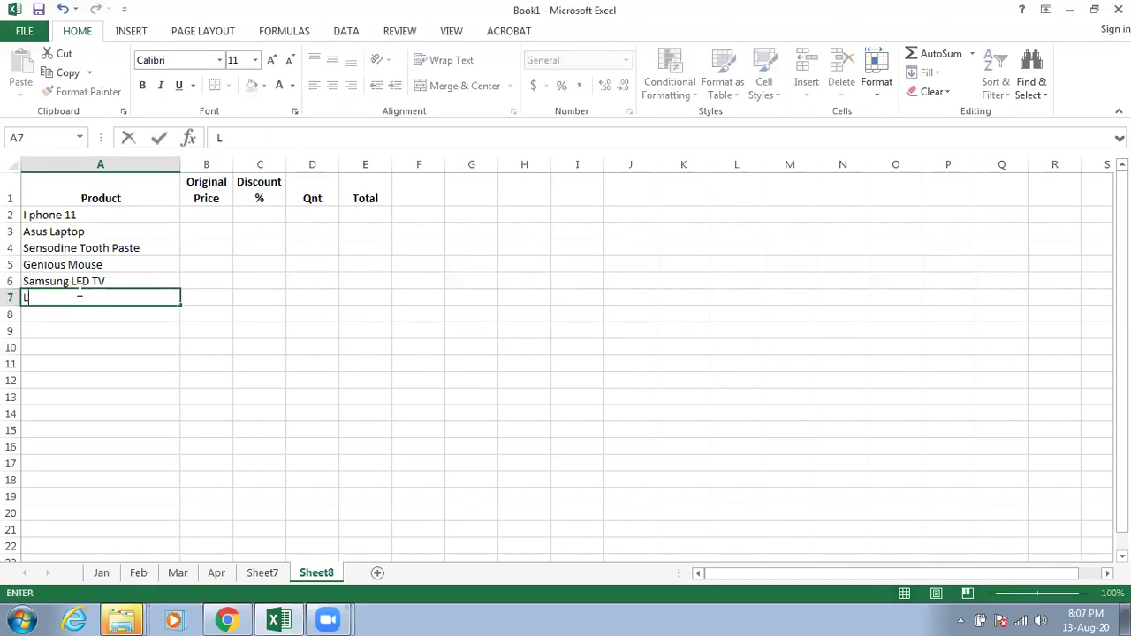
type("G Washing")
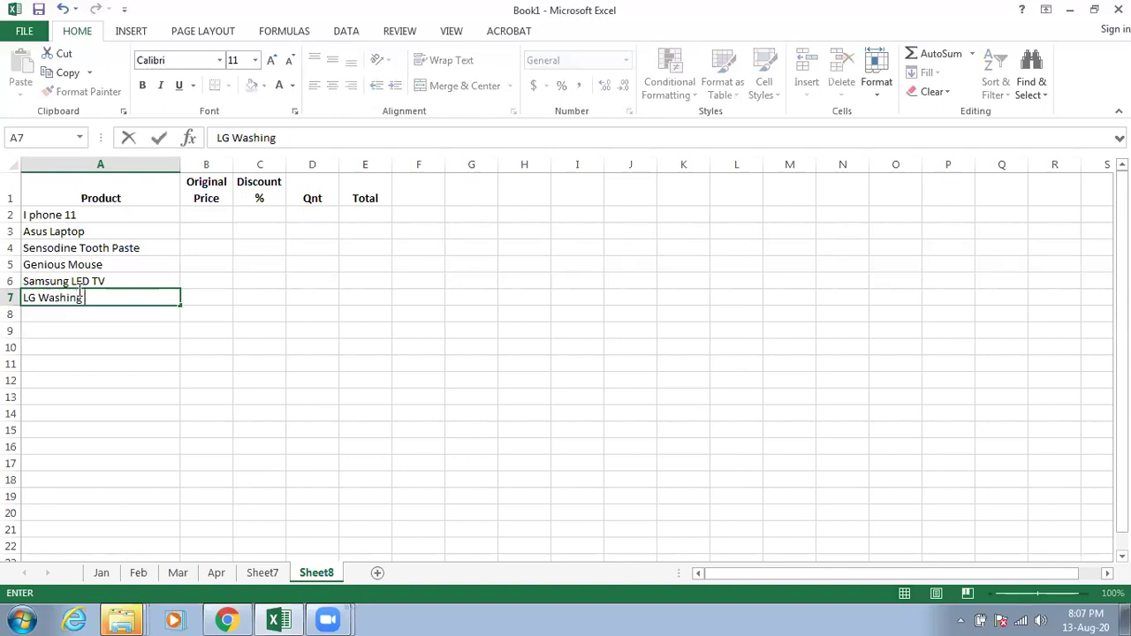
type(" Machine")
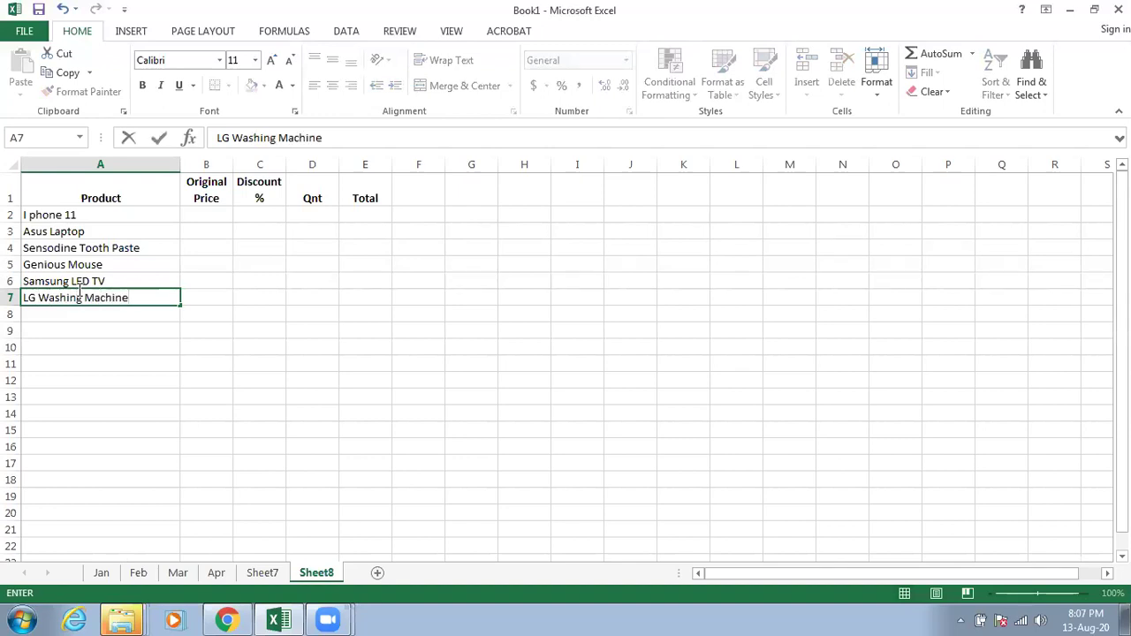
left_click(204, 213)
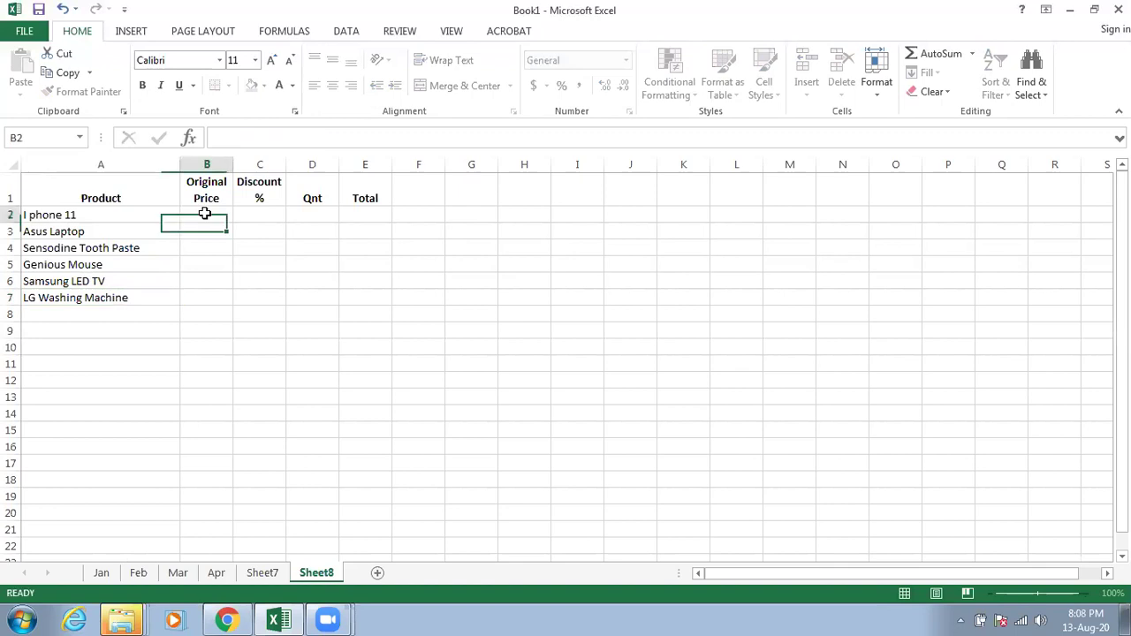
Step: Widen the Original Price column to about one and a half times its width and format it as Accounting with 0 decimals and the BDT symbol
left_click_drag(235, 164, 259, 163)
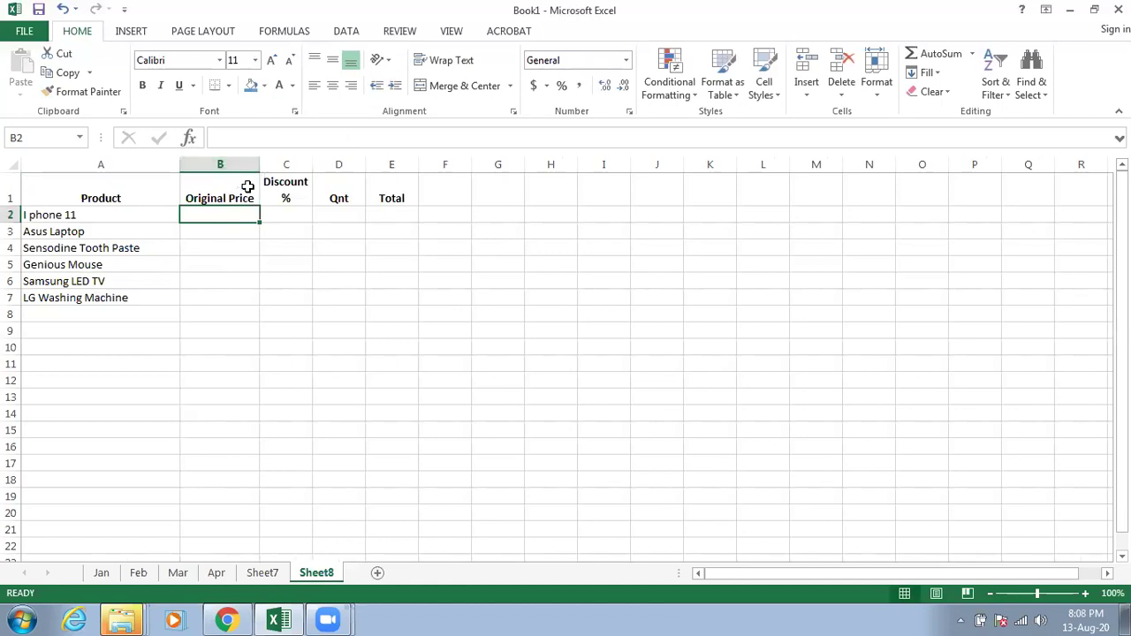
left_click(250, 161)
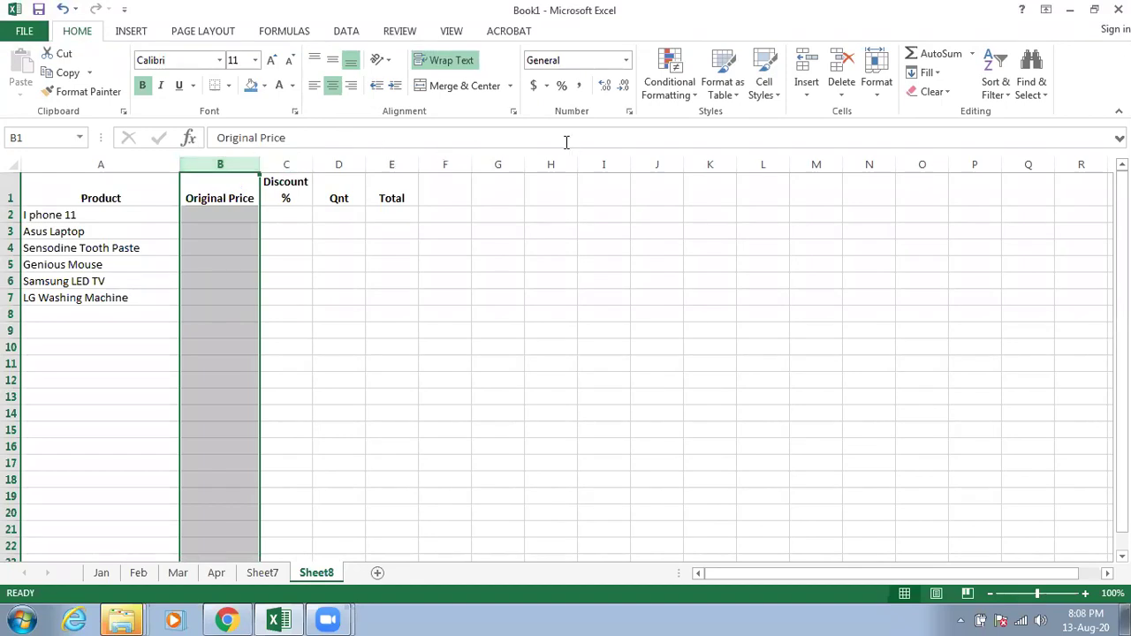
left_click(547, 86)
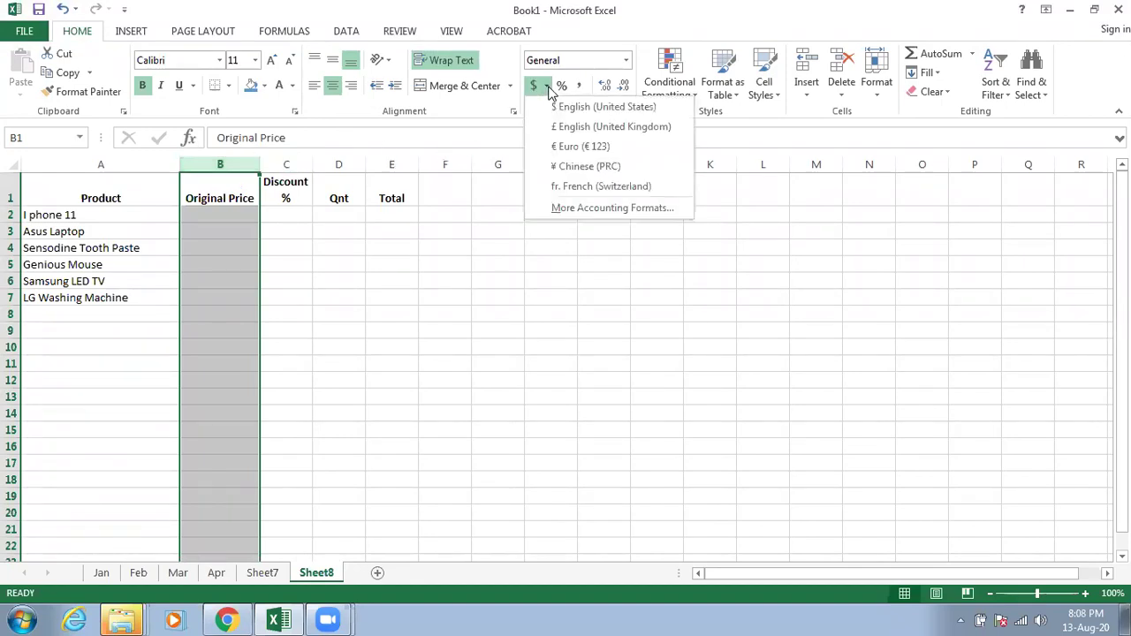
left_click(583, 208)
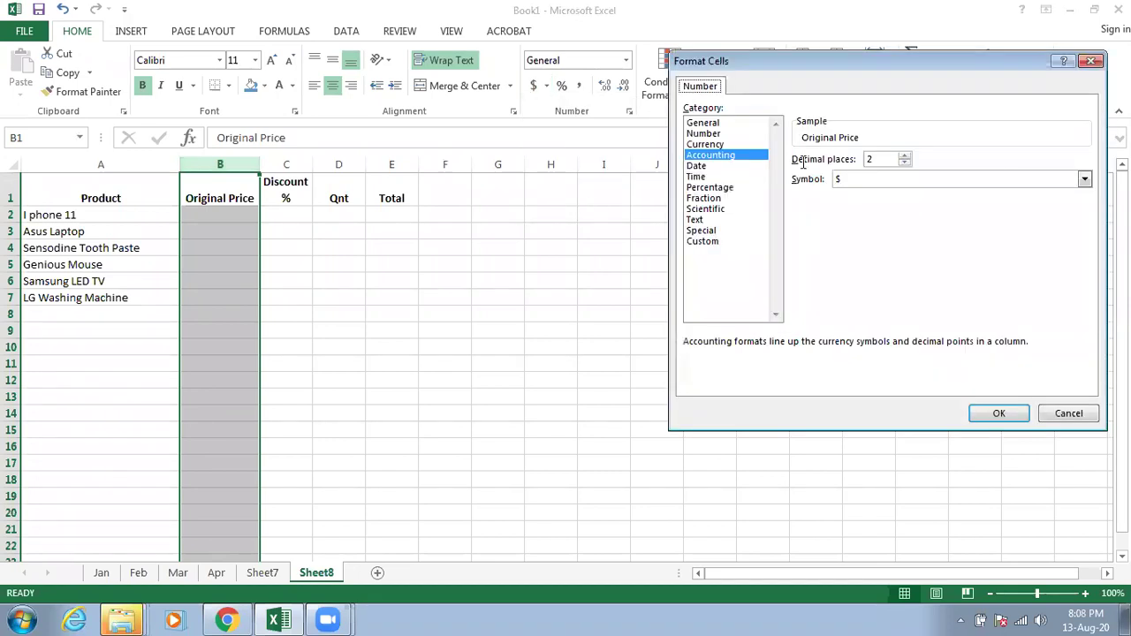
left_click(904, 163)
left_click(905, 163)
left_click(911, 175)
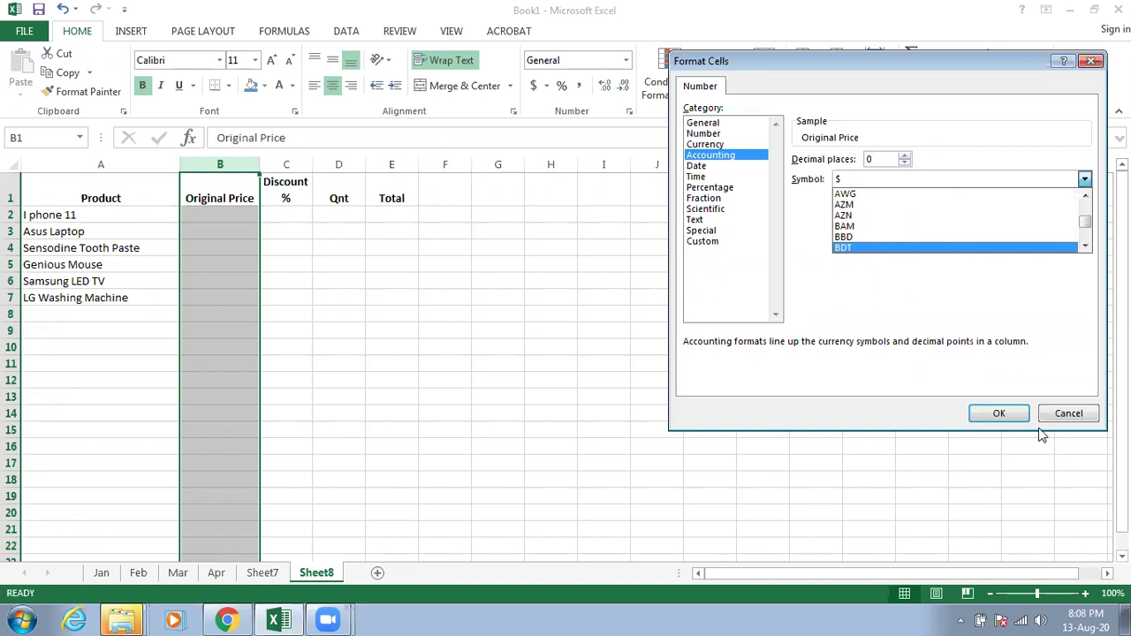
left_click(999, 414)
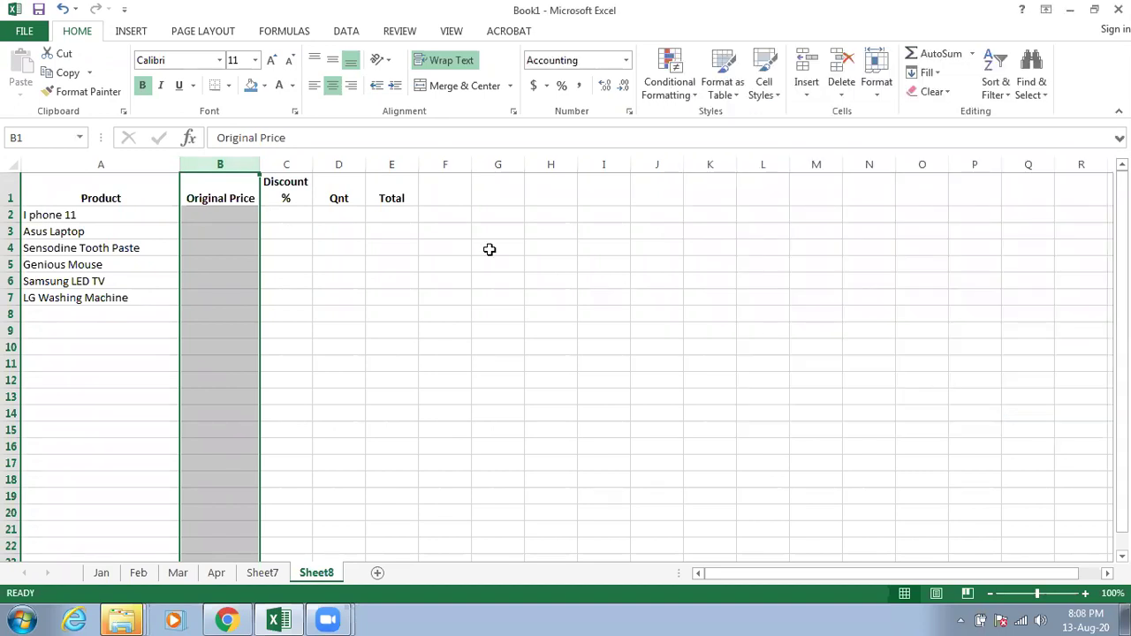
Step: Enter the original prices 110000 in B2, 60000 in B3 and 250 in B4
left_click(216, 216)
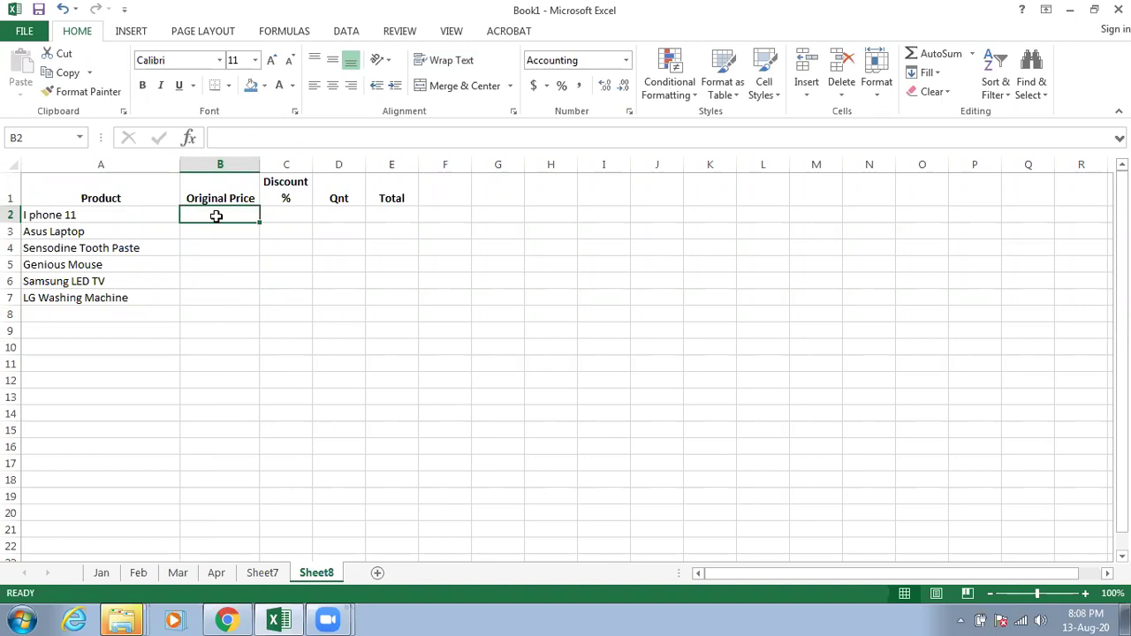
type("1")
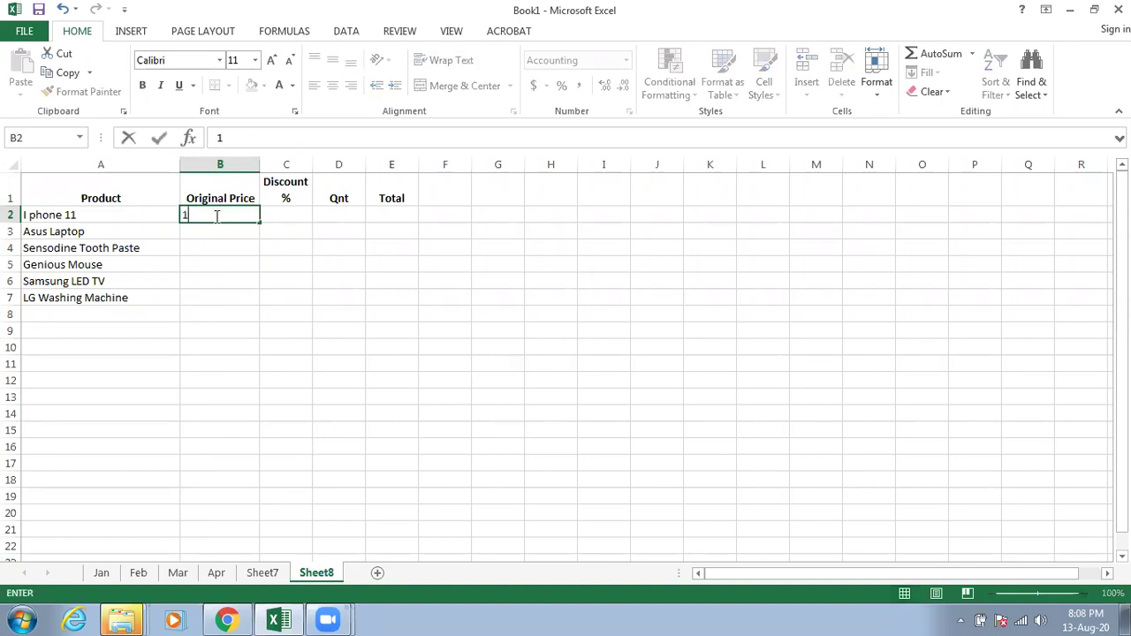
type("1")
type("0000")
key("Return")
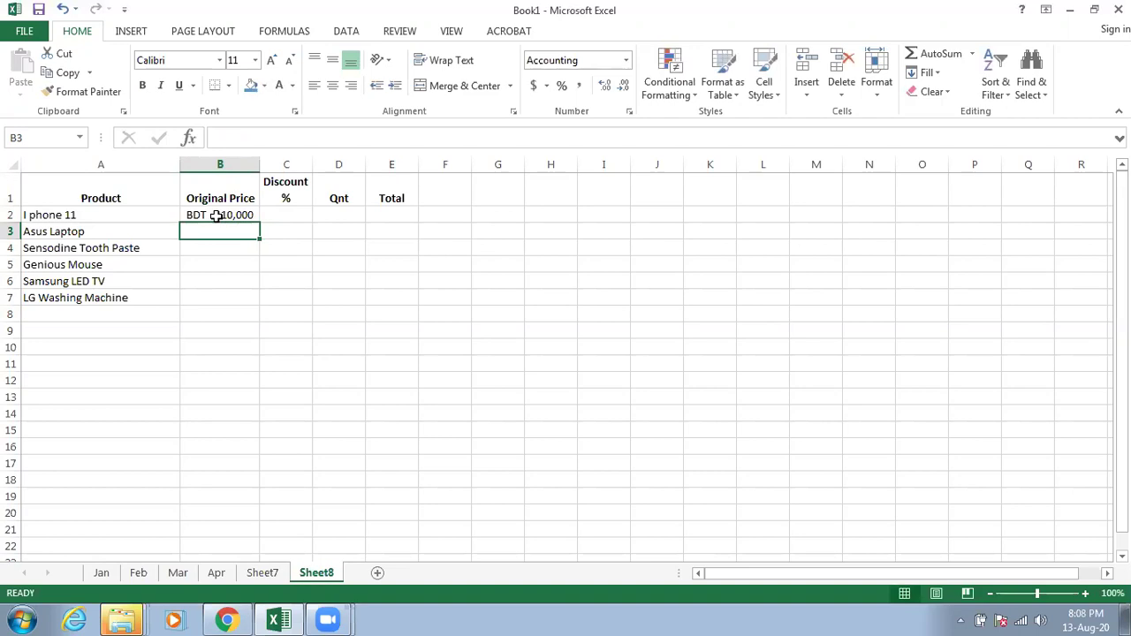
type("60000")
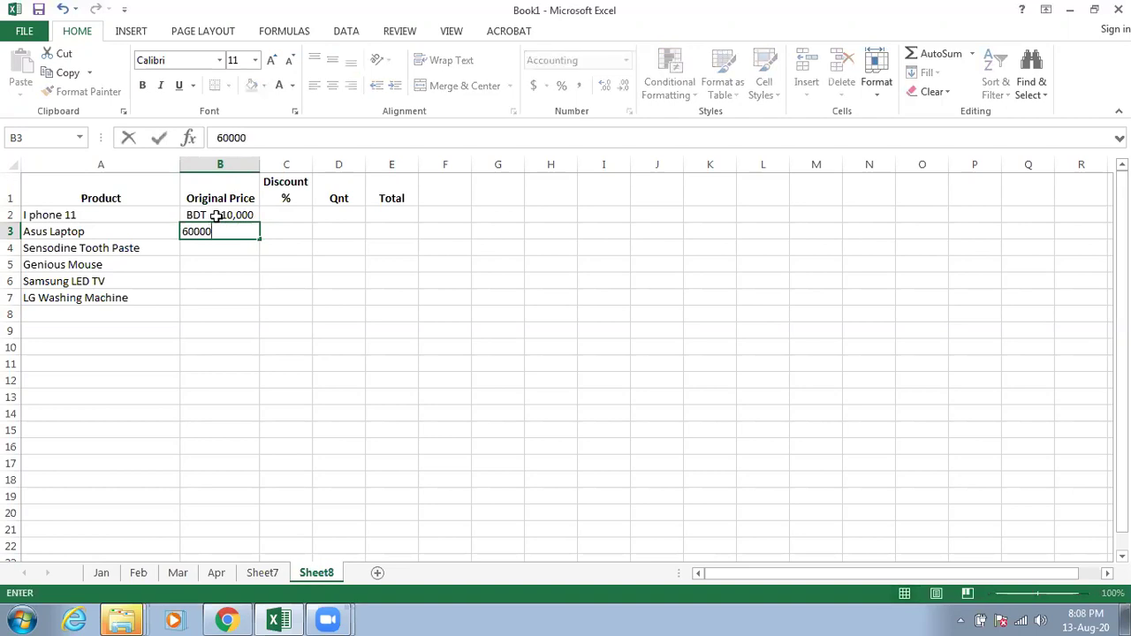
key("Return")
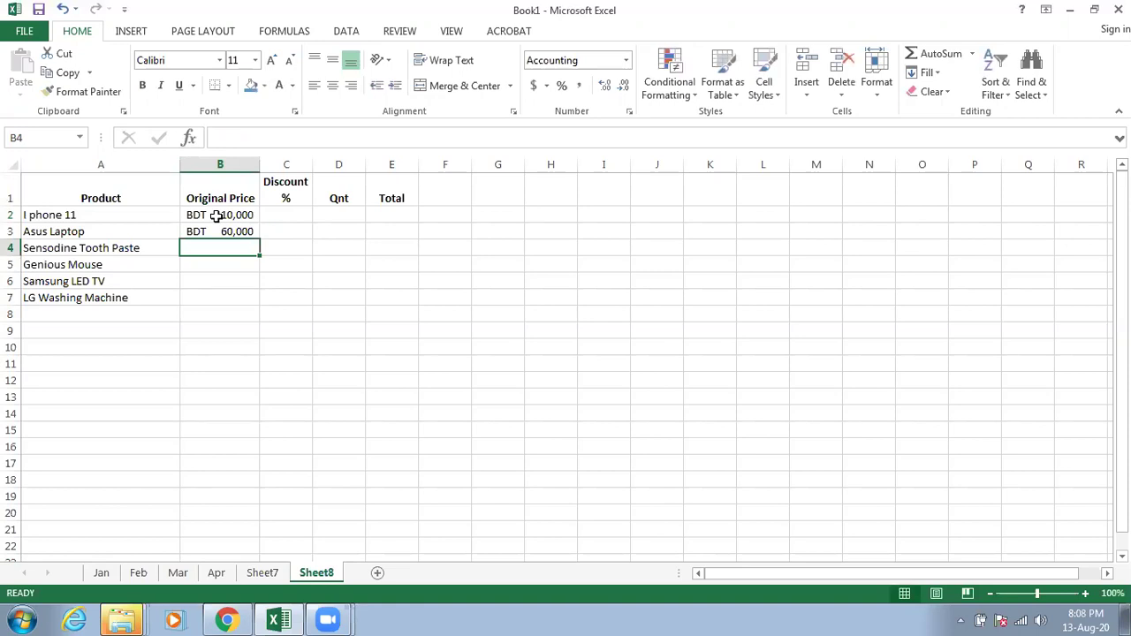
type("250")
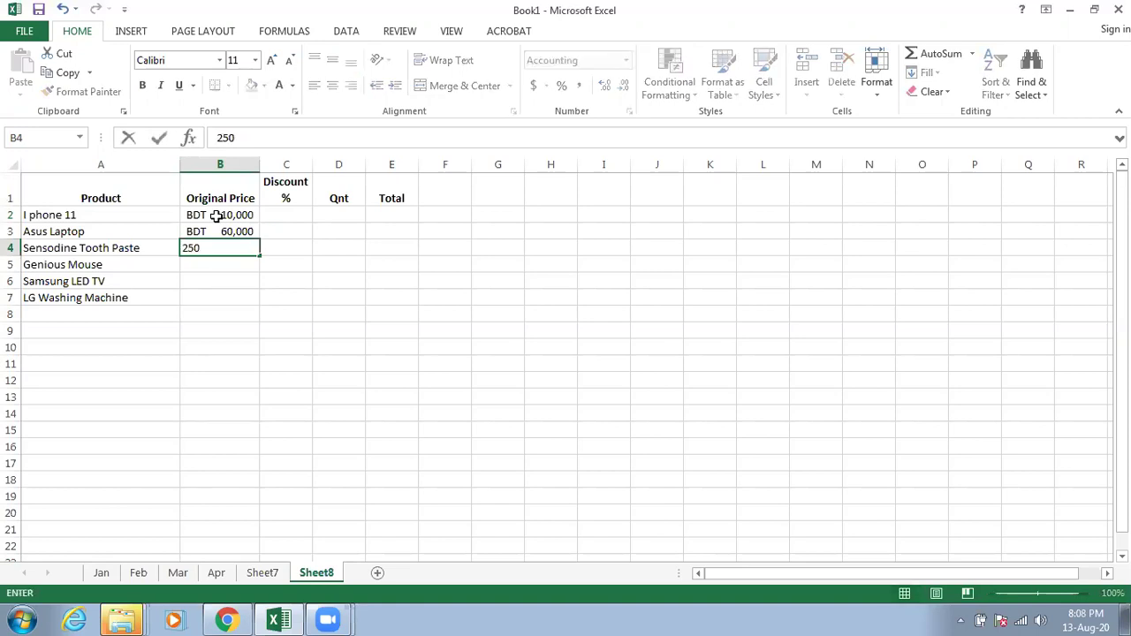
key("Return")
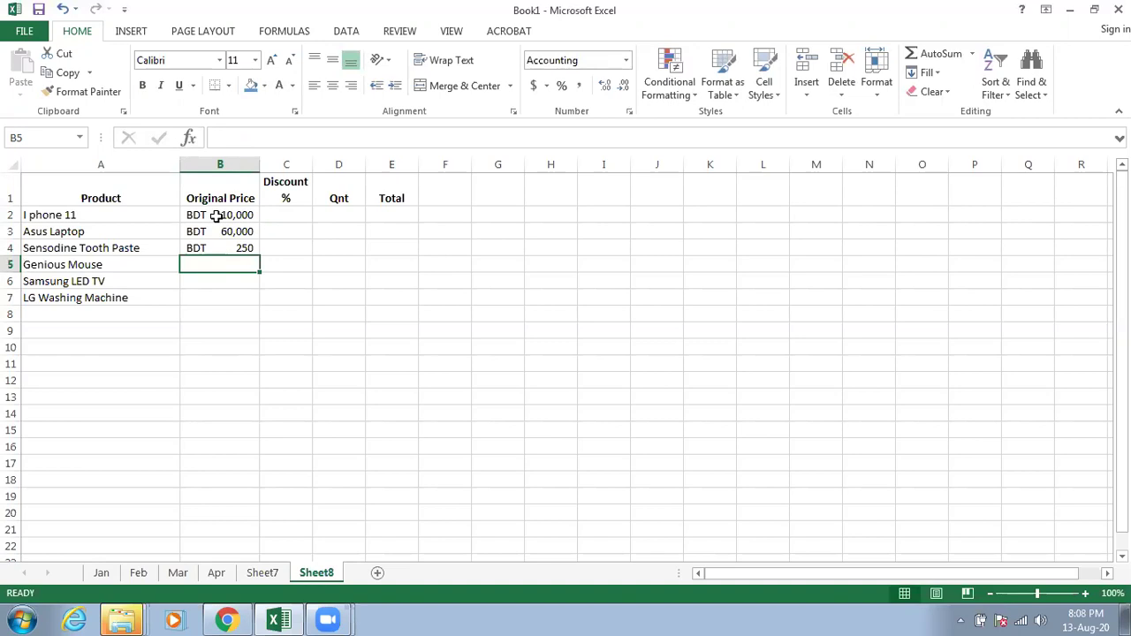
type("6")
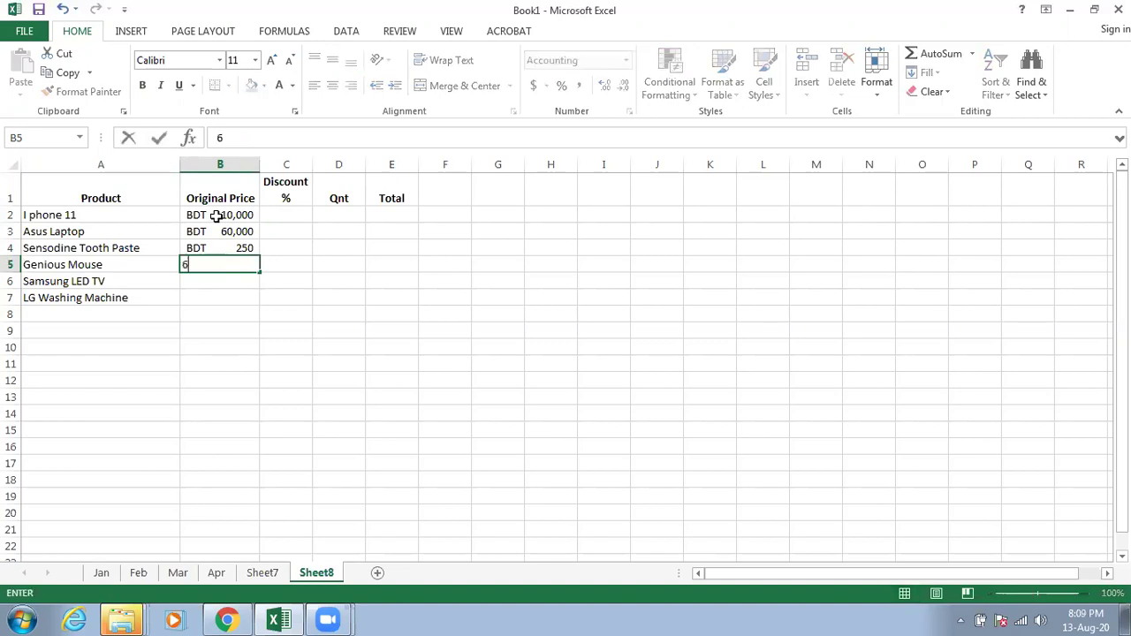
key("BackSpace")
type("70000")
key("Return")
key("Up")
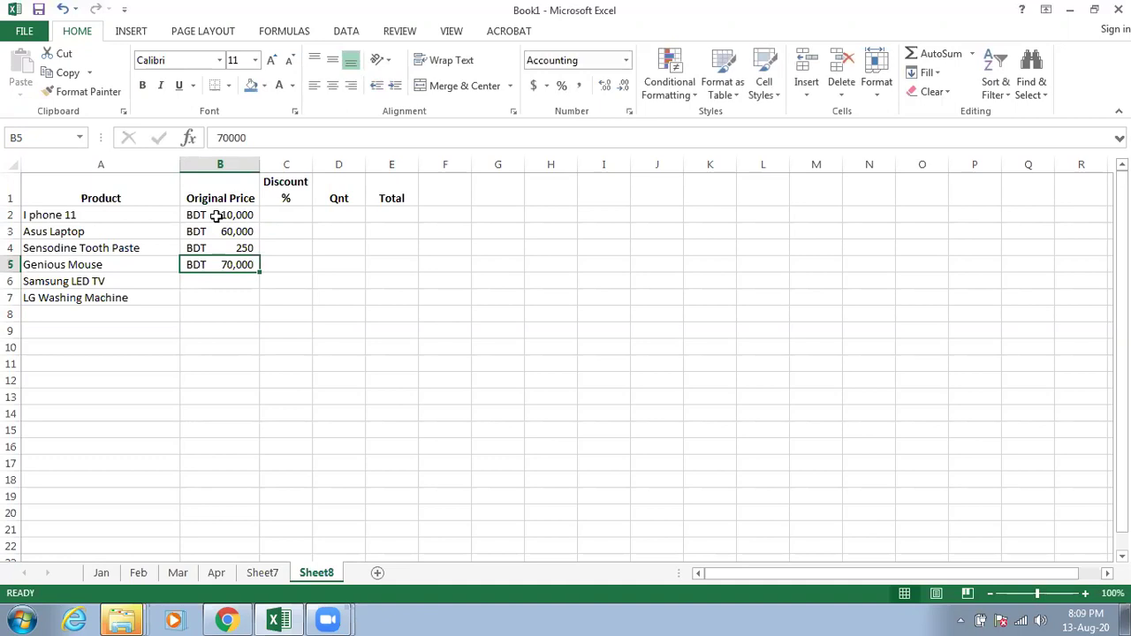
Step: Enter the original prices 800 in B5, 70000 in B6 and 45000 in B7
type("800")
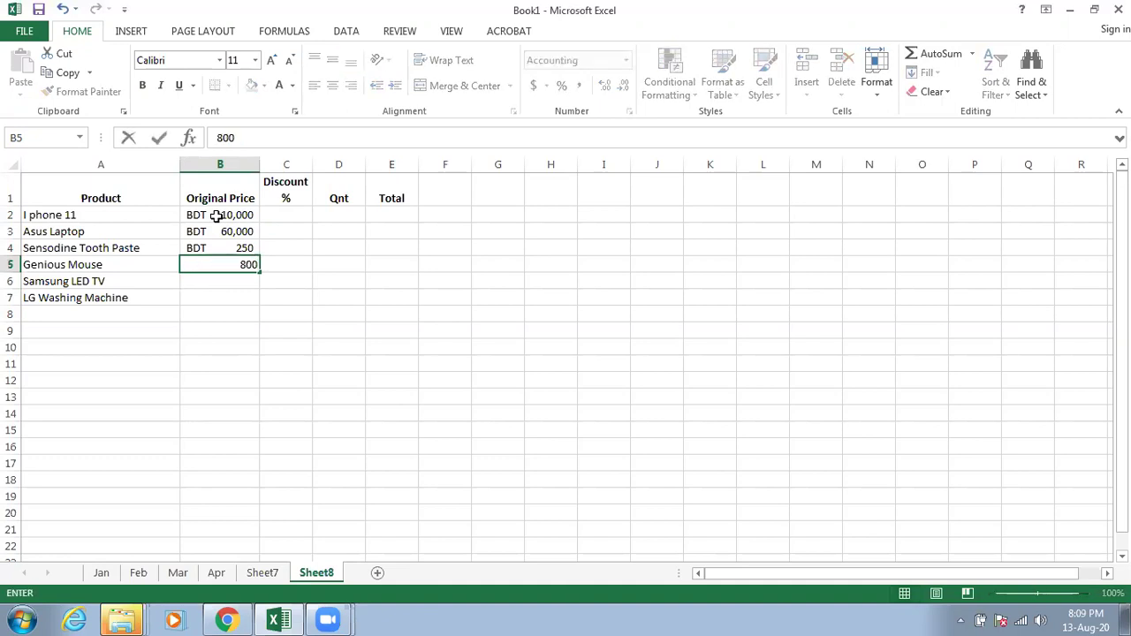
key("Return")
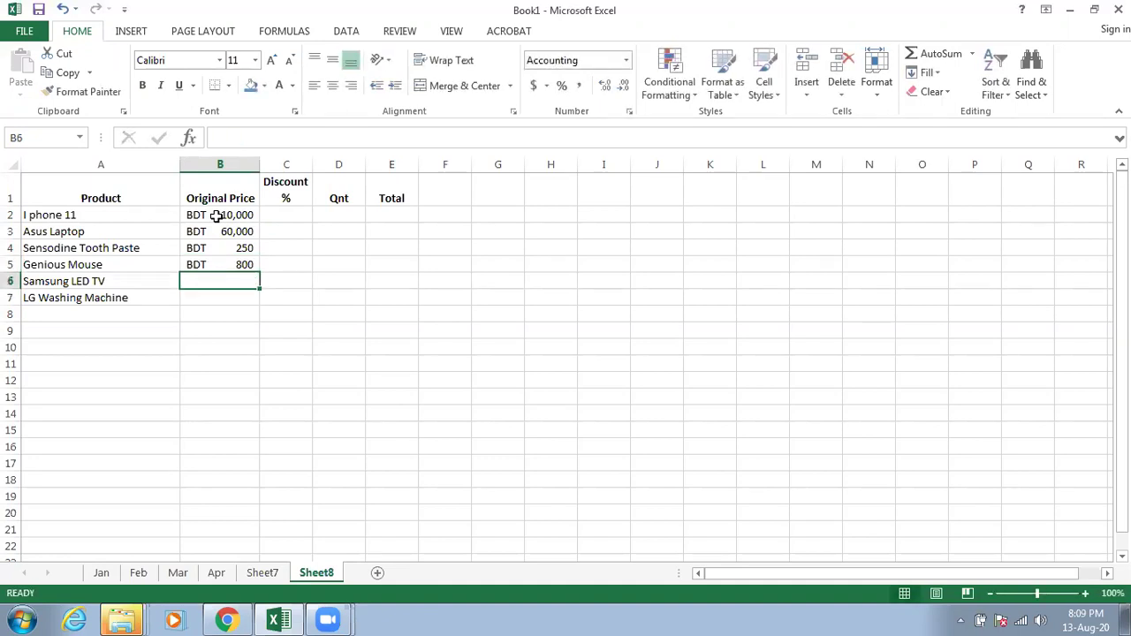
type("70000")
key("Return")
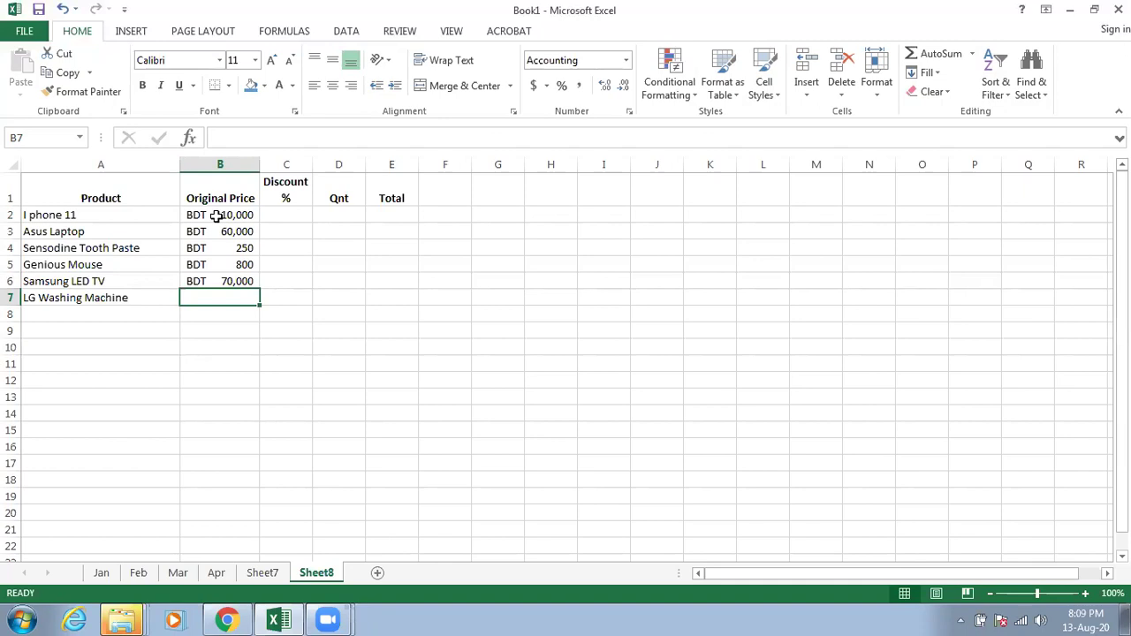
type("45000")
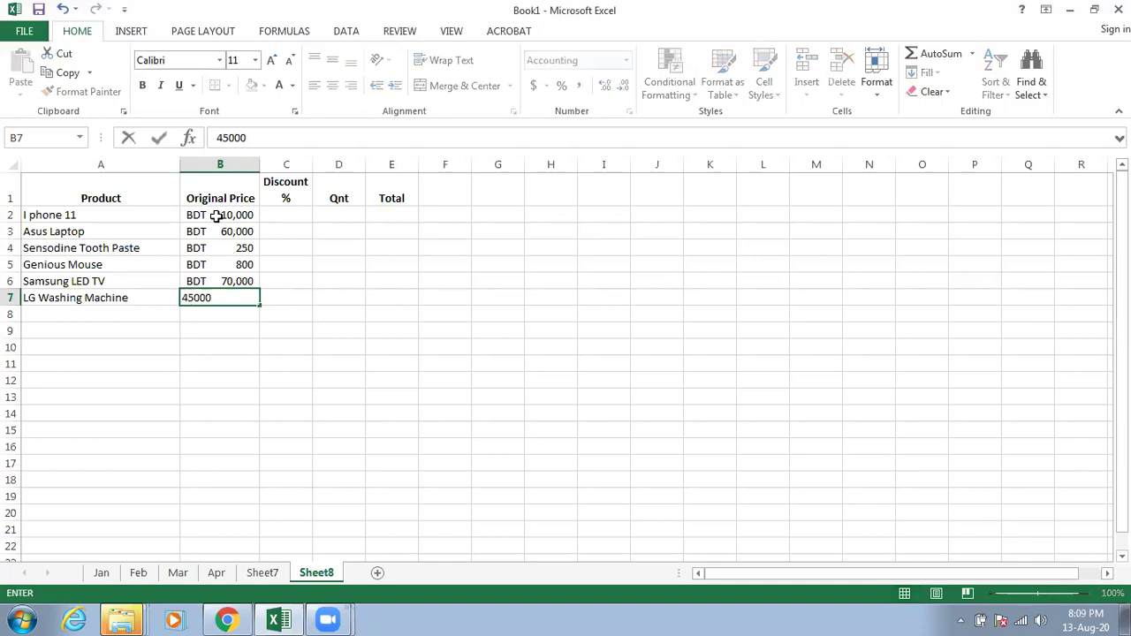
key("Tab")
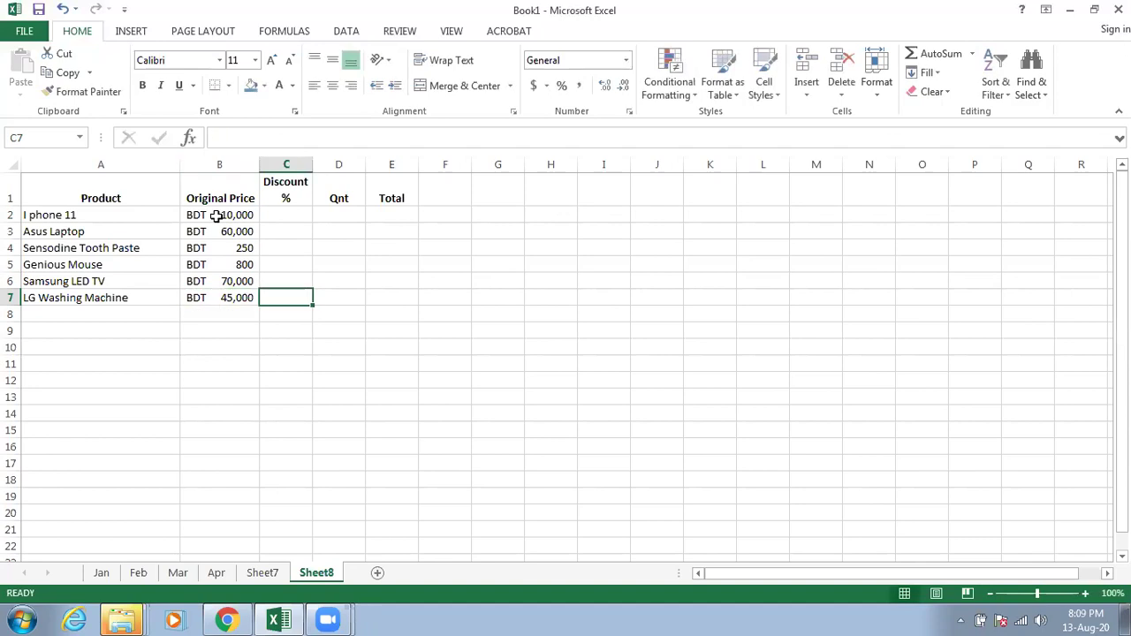
Step: Delete the Qnt column from the product table
left_click(301, 212)
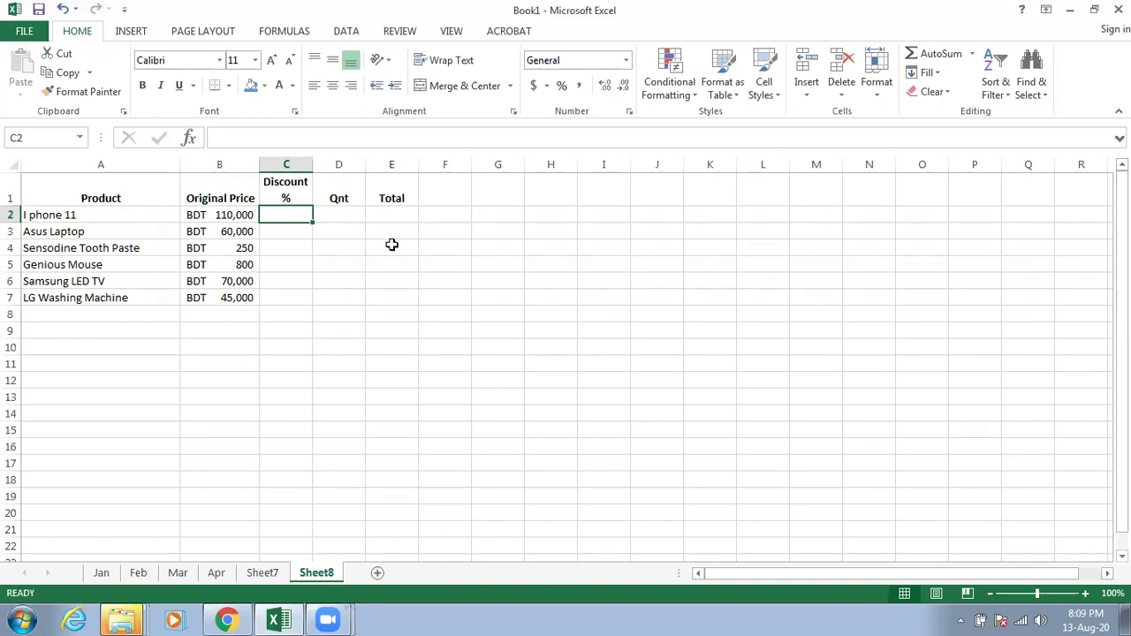
left_click(340, 167)
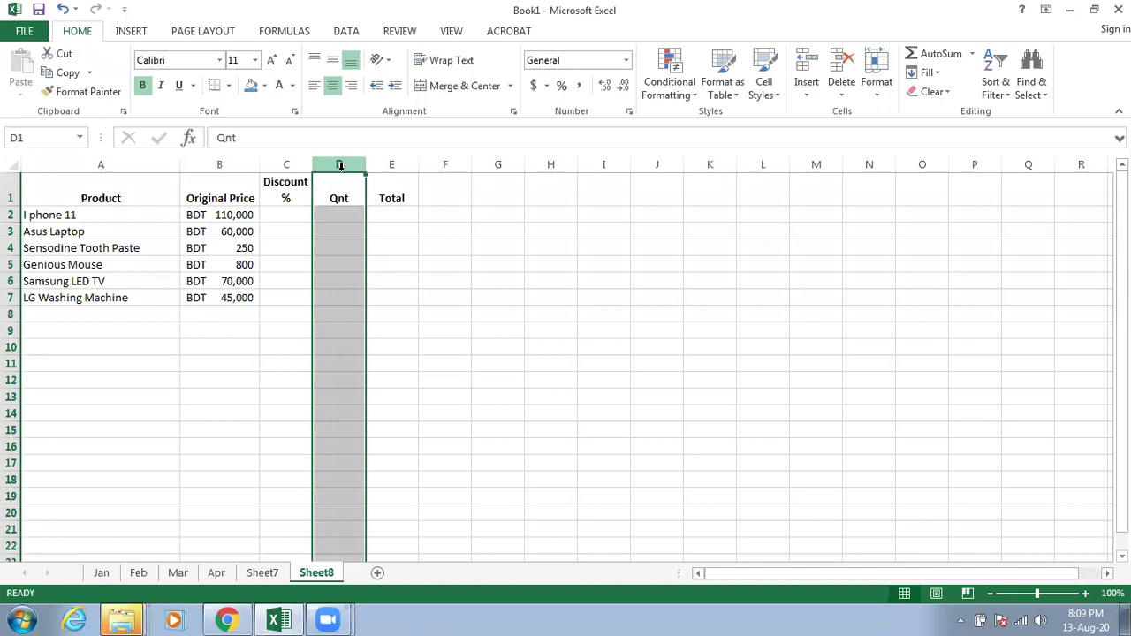
right_click(341, 167)
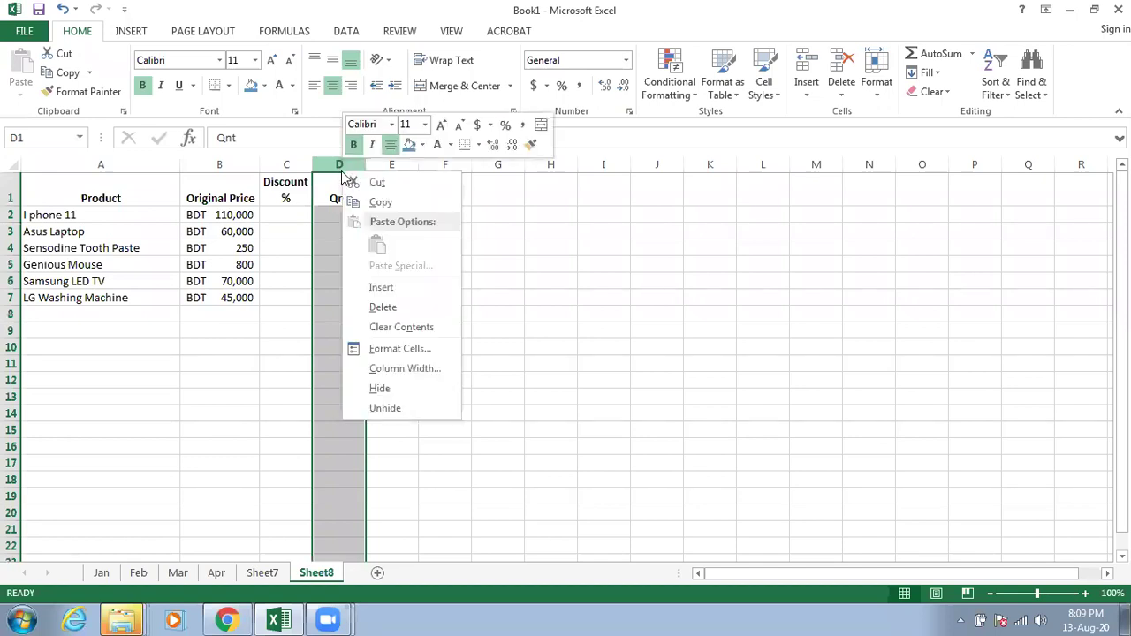
left_click(408, 303)
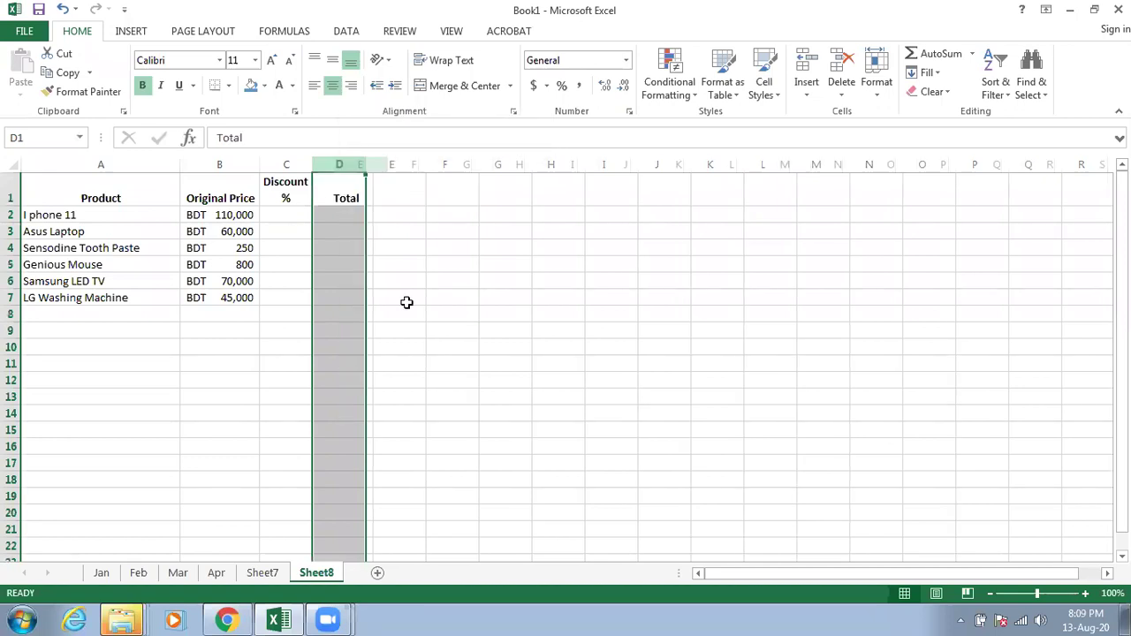
Step: Enter the discount percentages 25% in C2, 15% in C3 and 10% in C4
left_click(283, 218)
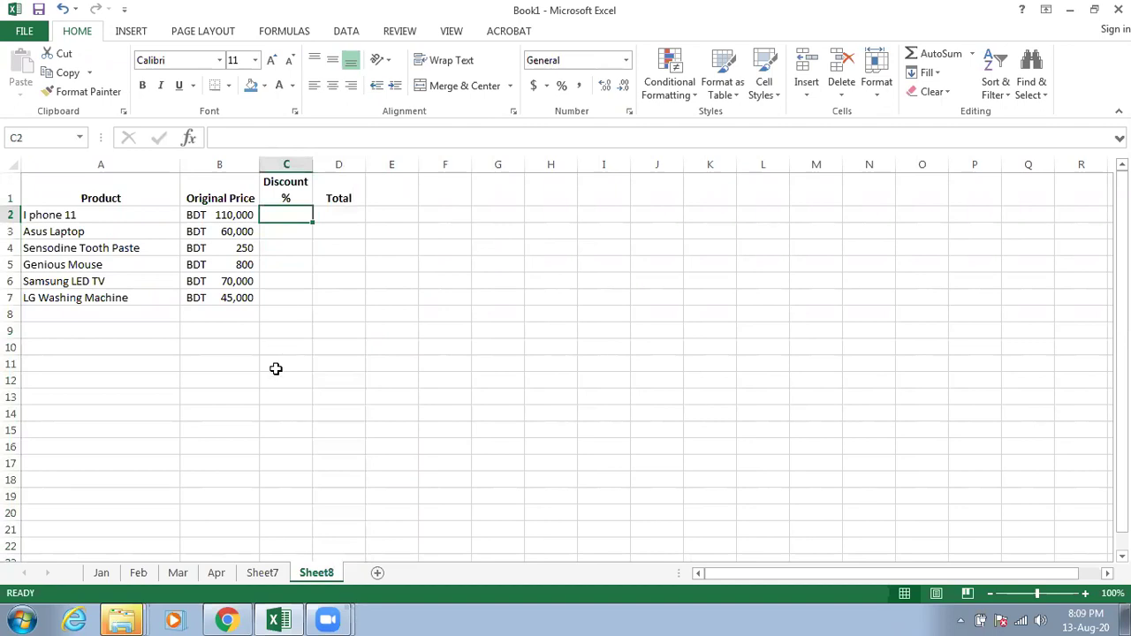
type("25")
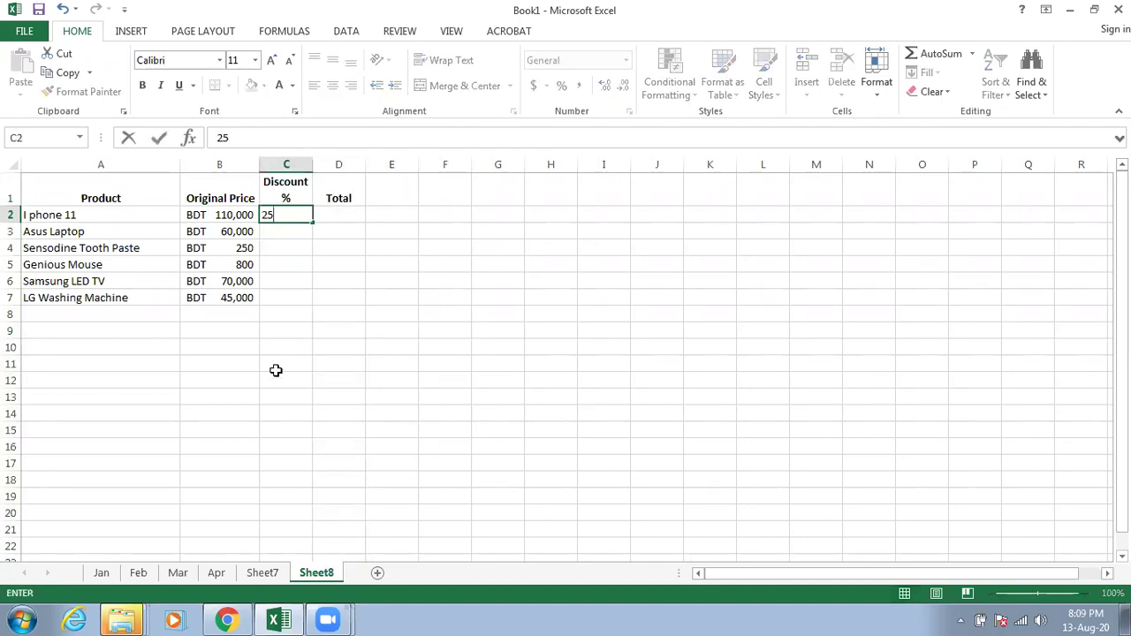
type("%")
key("Return")
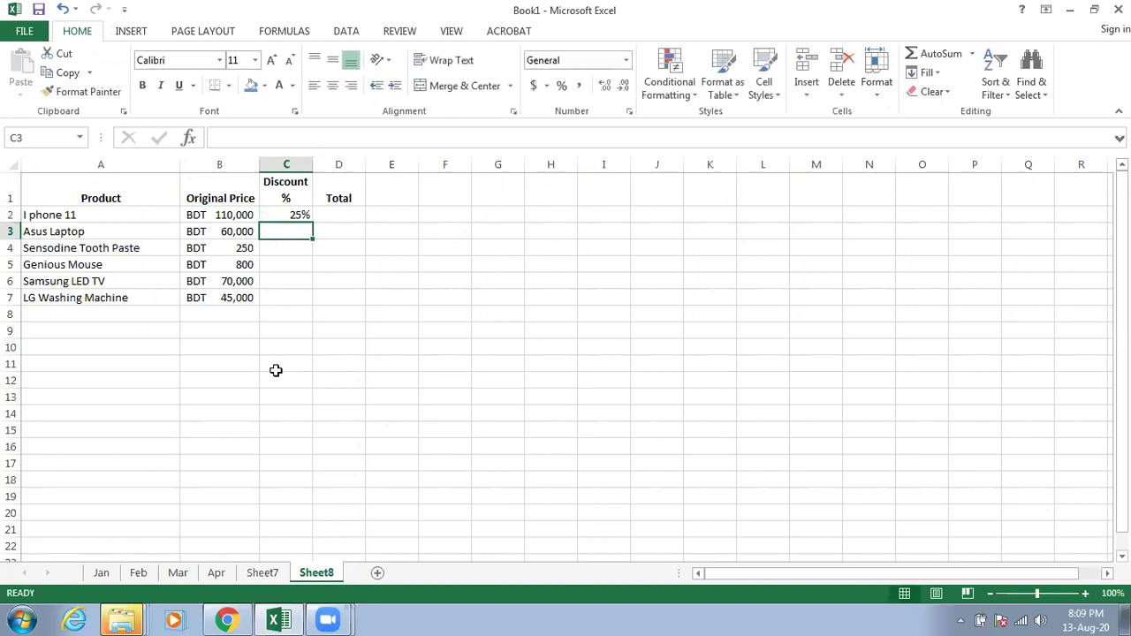
type("15%")
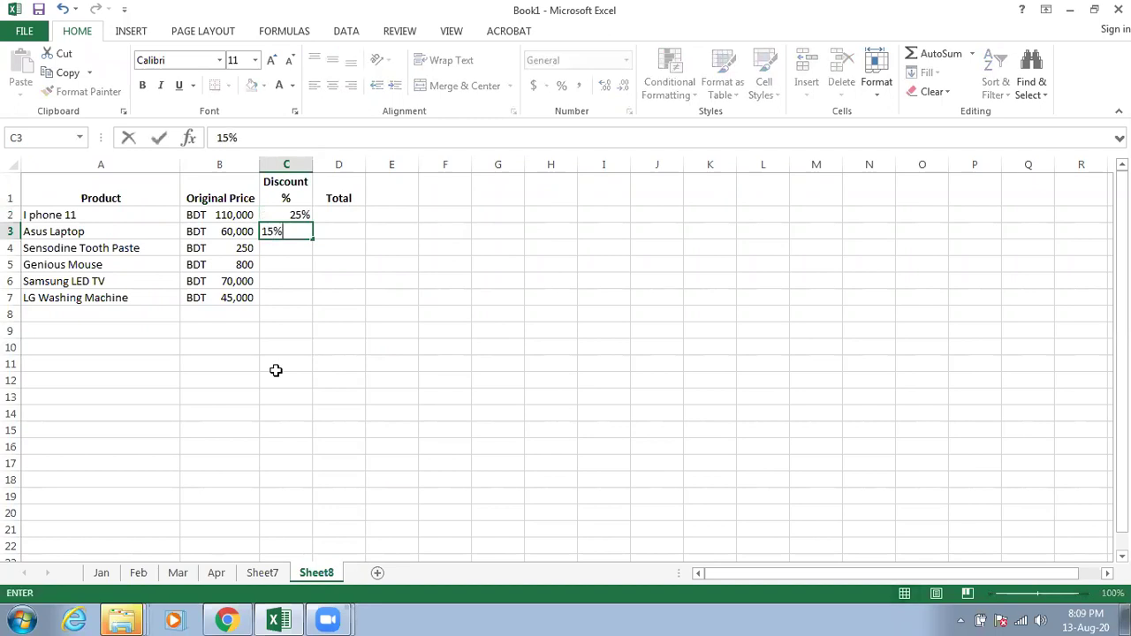
key("Return")
type("10%")
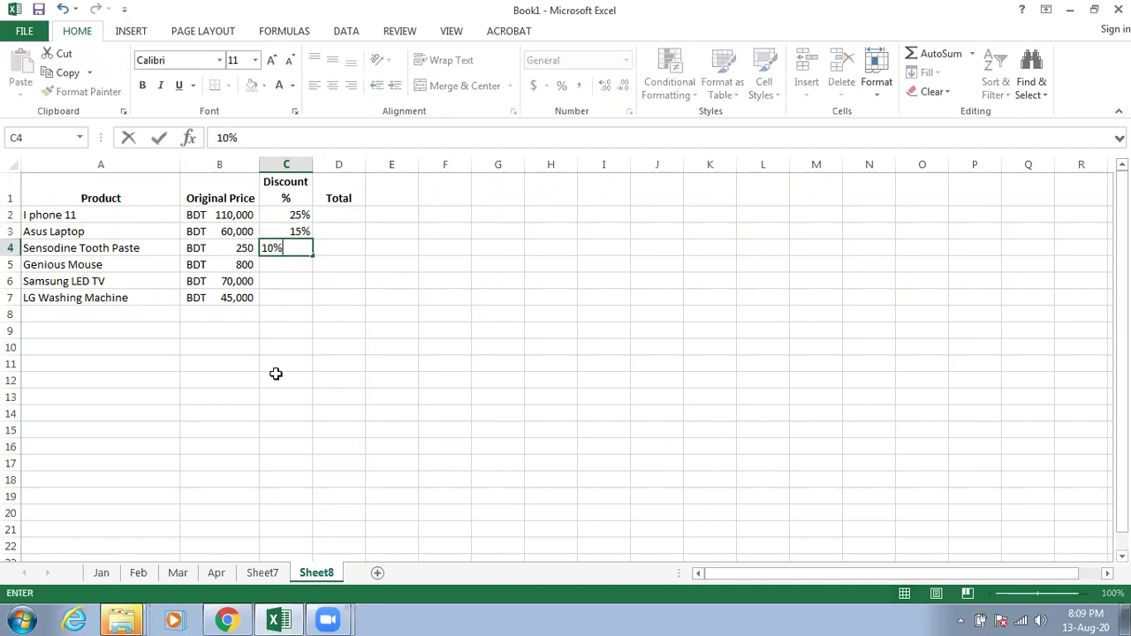
key("Return")
Step: Enter the discount percentages 5% in C5, 30% in C6 and 20% in C7
type("5%")
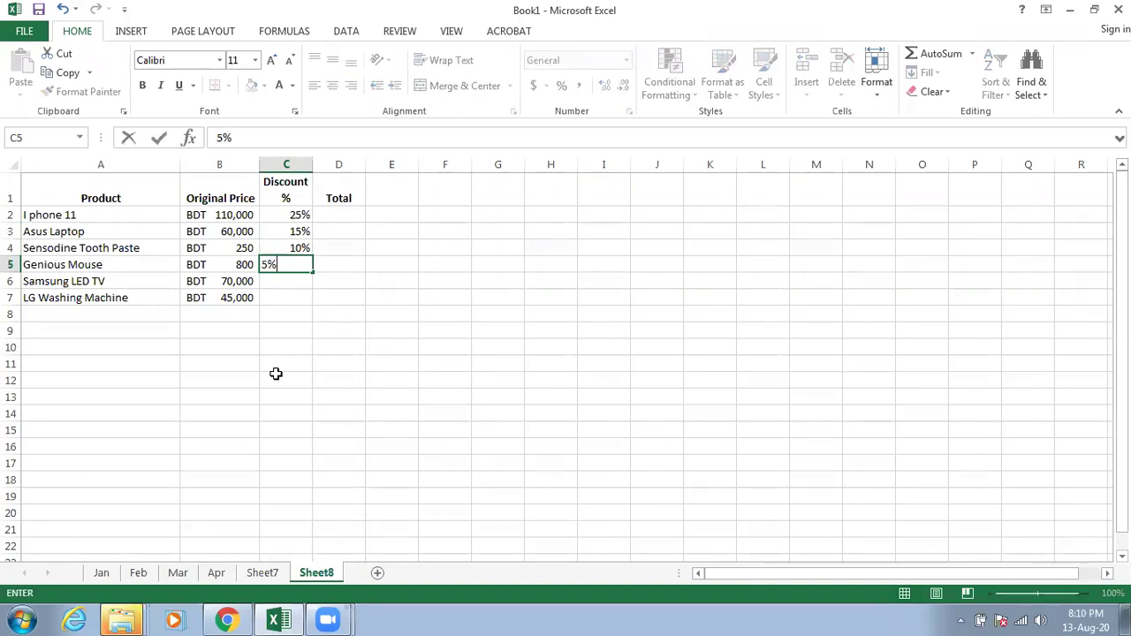
key("Return")
type("30%")
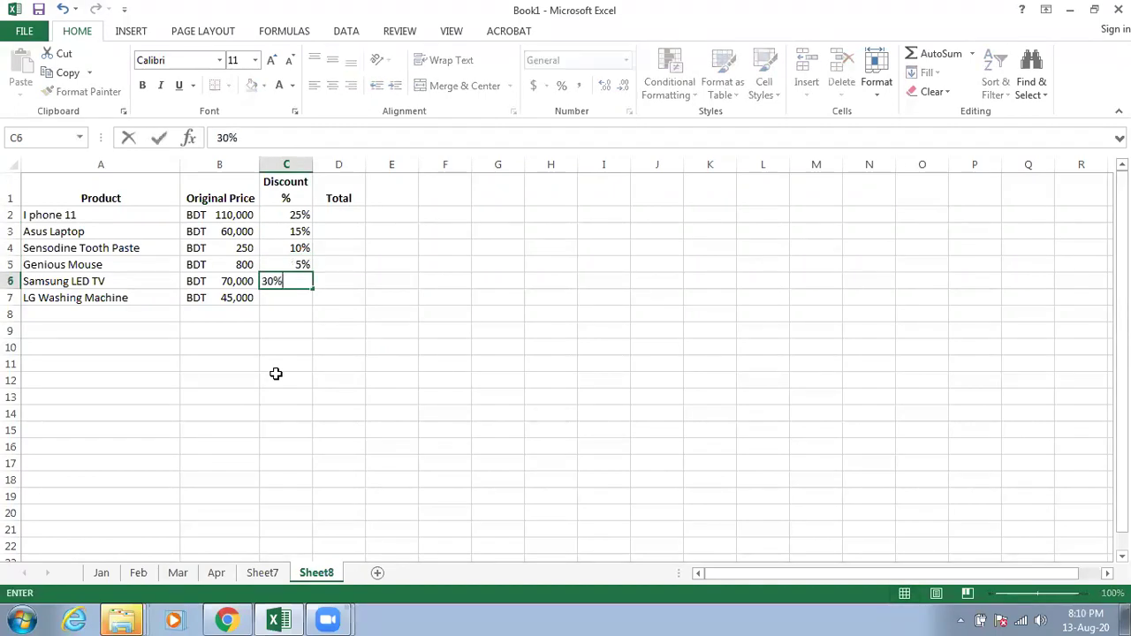
key("Return")
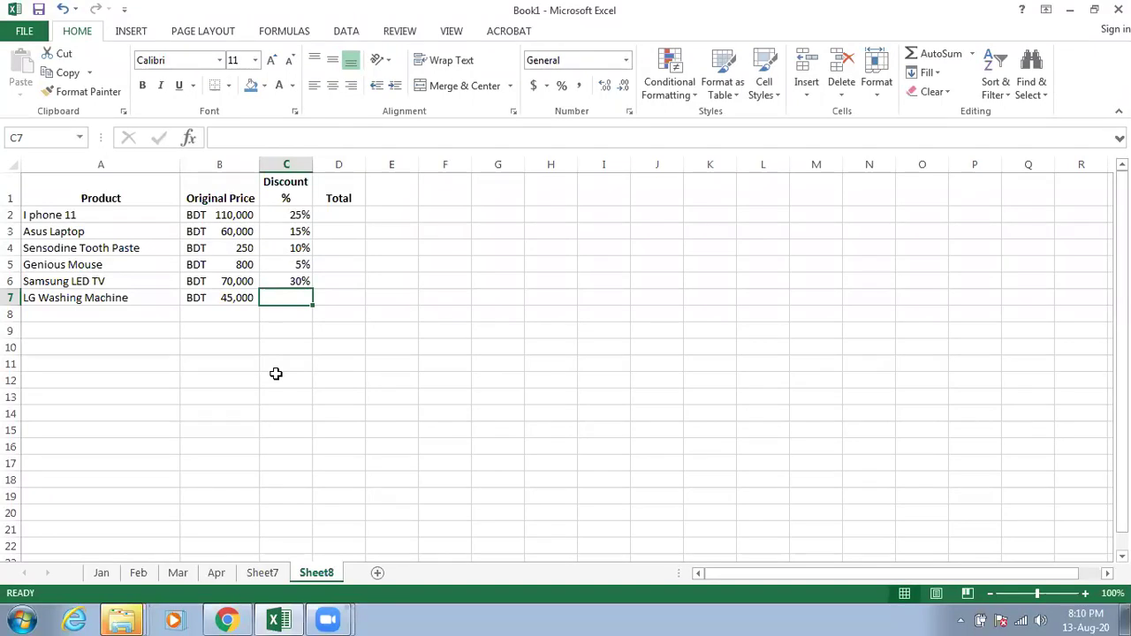
type("20%")
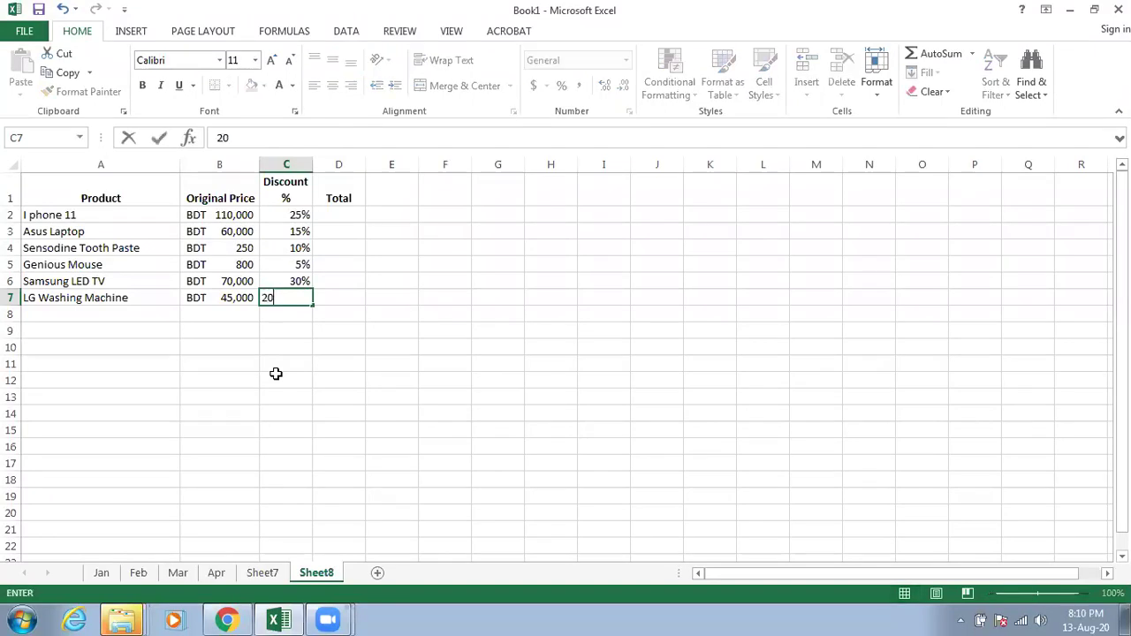
Step: Widen the Total column to about twice its width and enter the formula =(100%-C2)*B2 in D2
left_click(352, 217)
left_click_drag(365, 164, 419, 163)
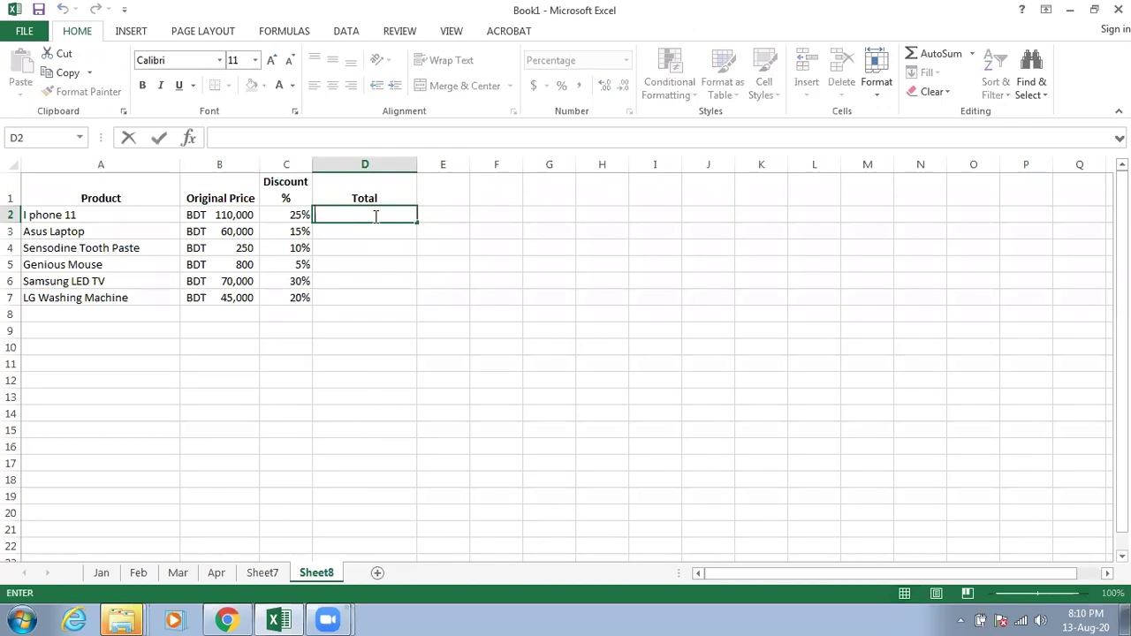
type("=")
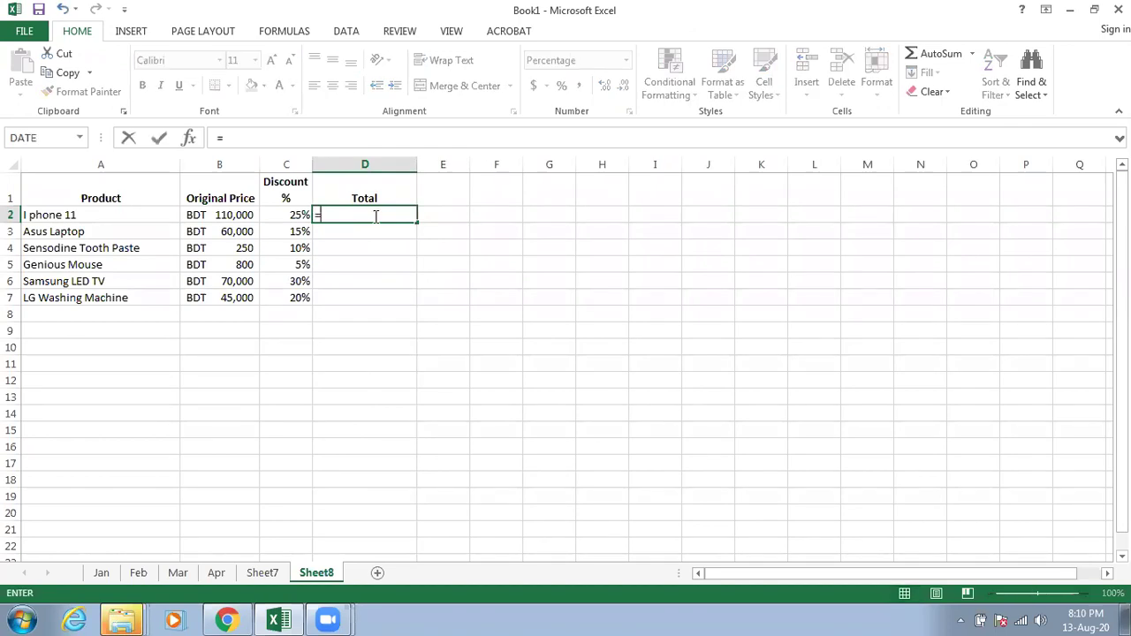
type("(100%3")
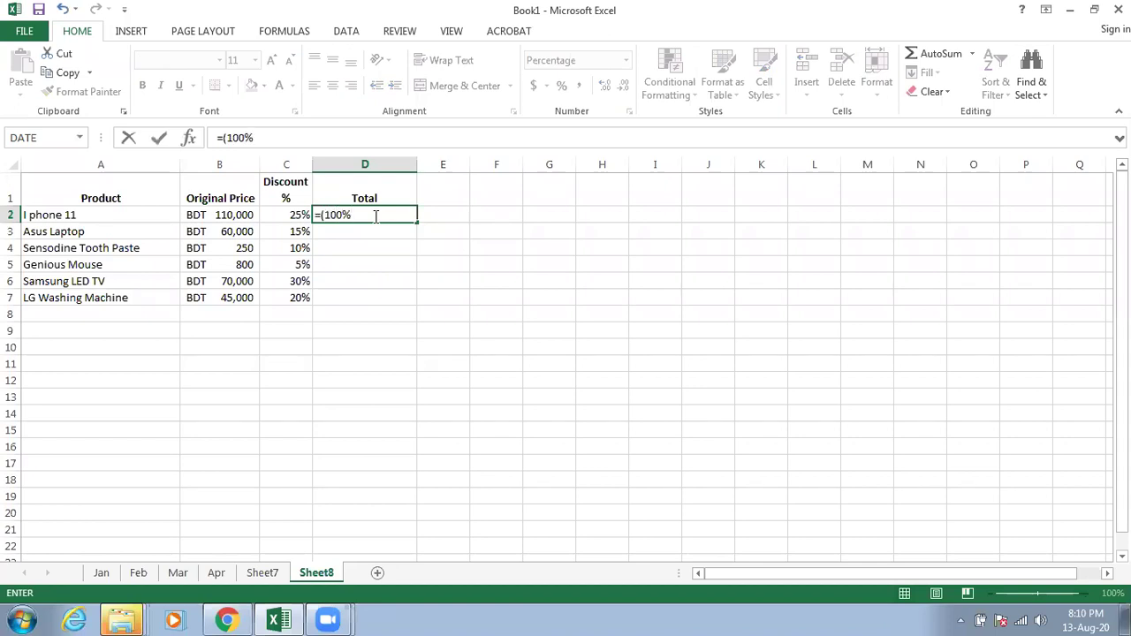
key("BackSpace")
key("BackSpace")
type("%-")
left_click(297, 214)
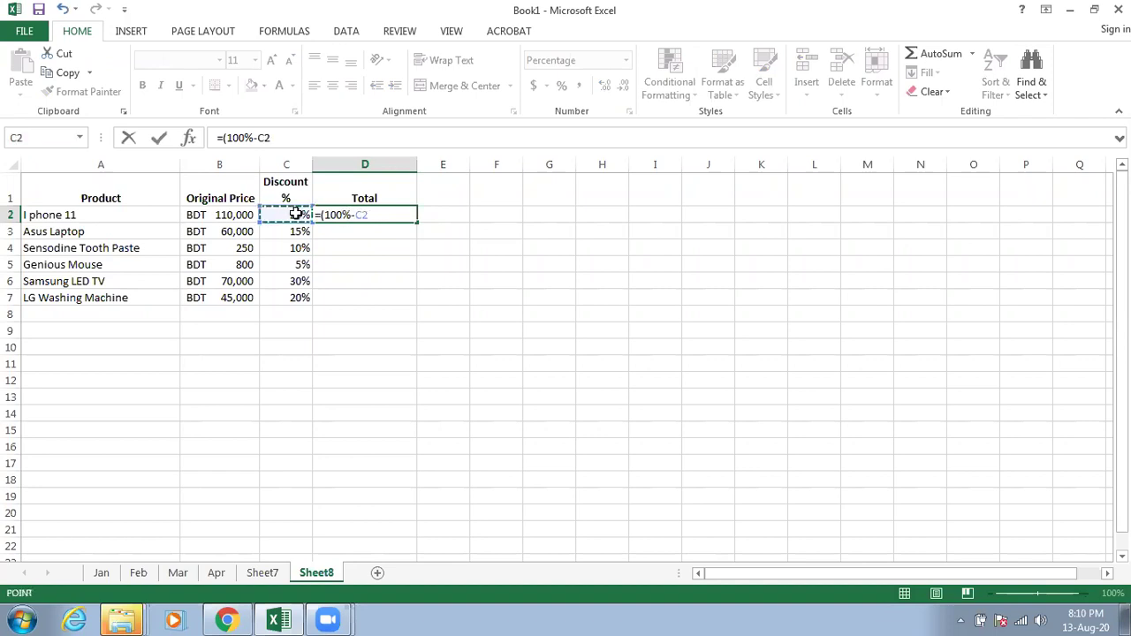
type(")*")
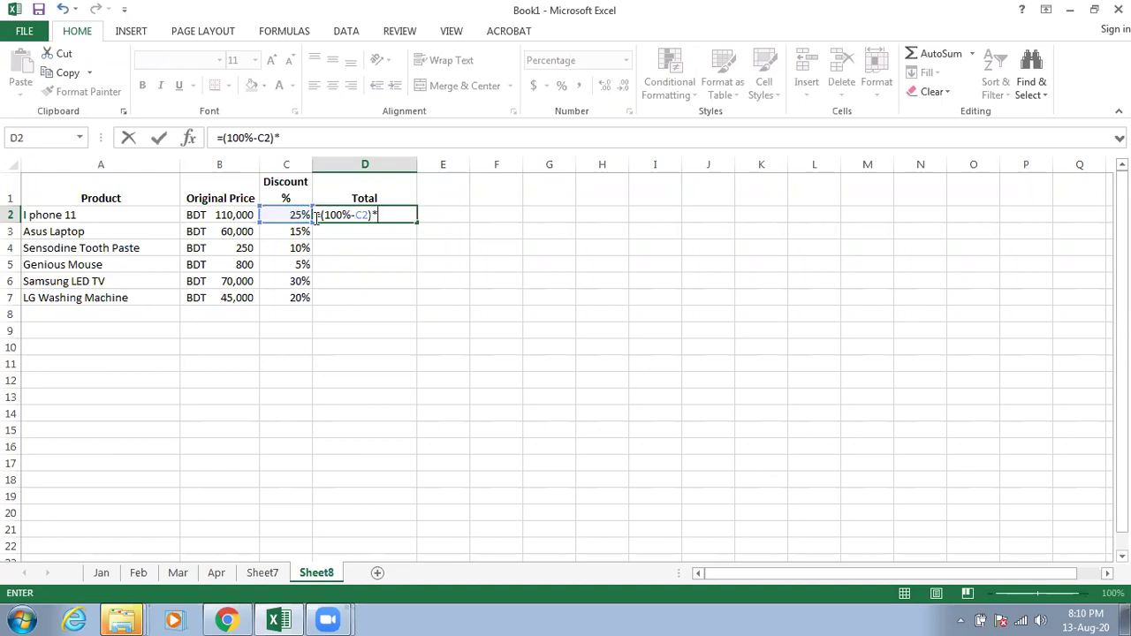
left_click(244, 216)
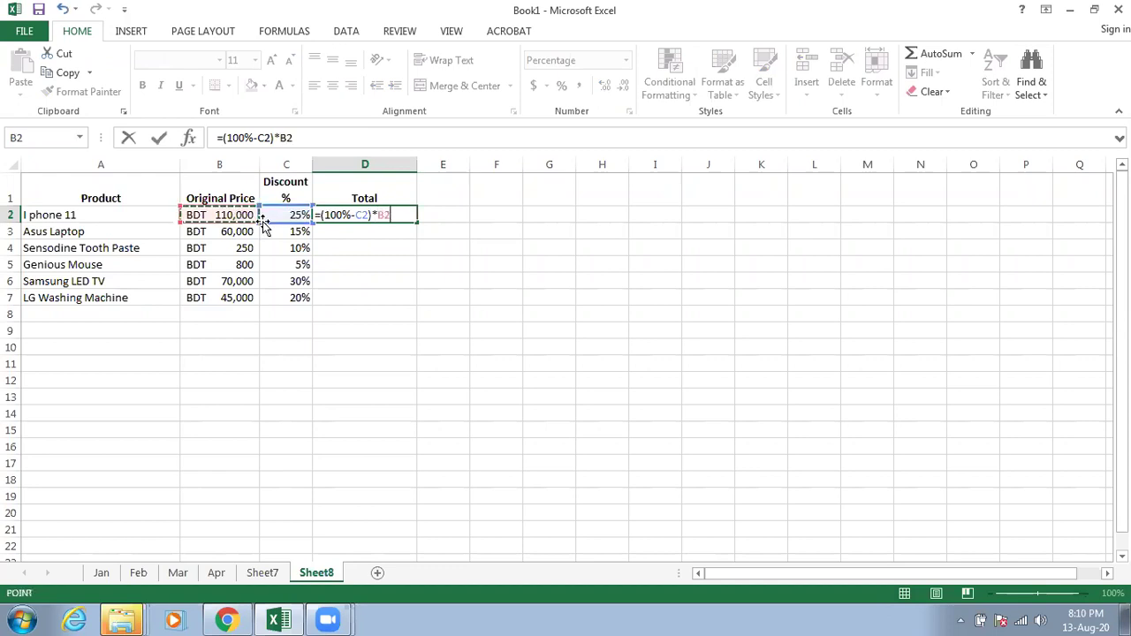
key("Return")
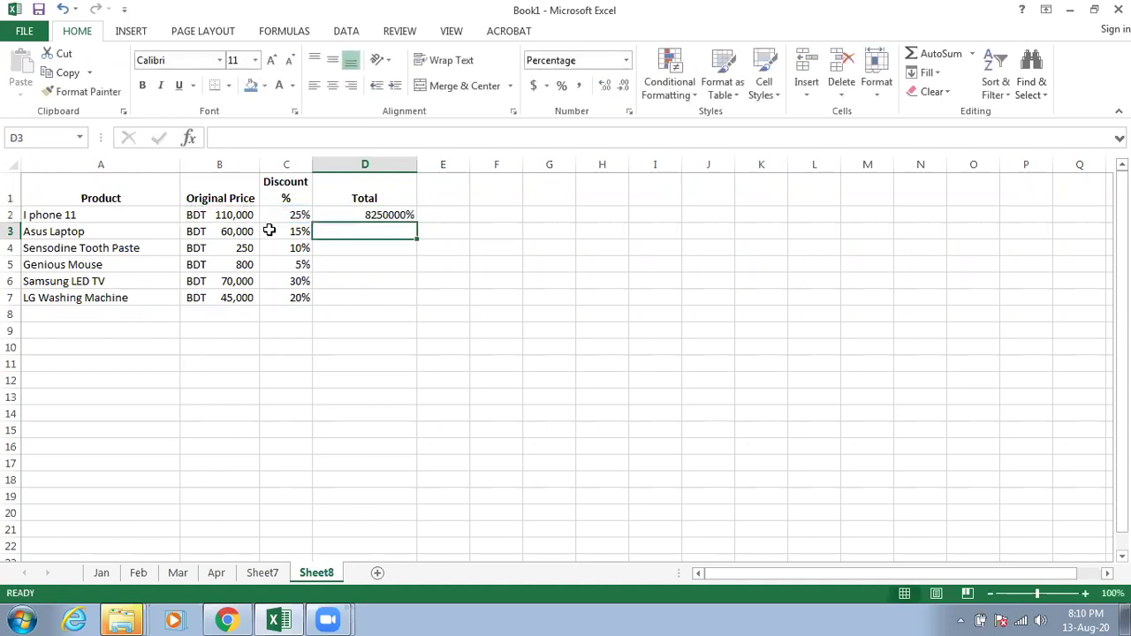
Step: Format the Total column as Accounting with the BDT symbol and reduce it to 0 decimals
left_click(390, 164)
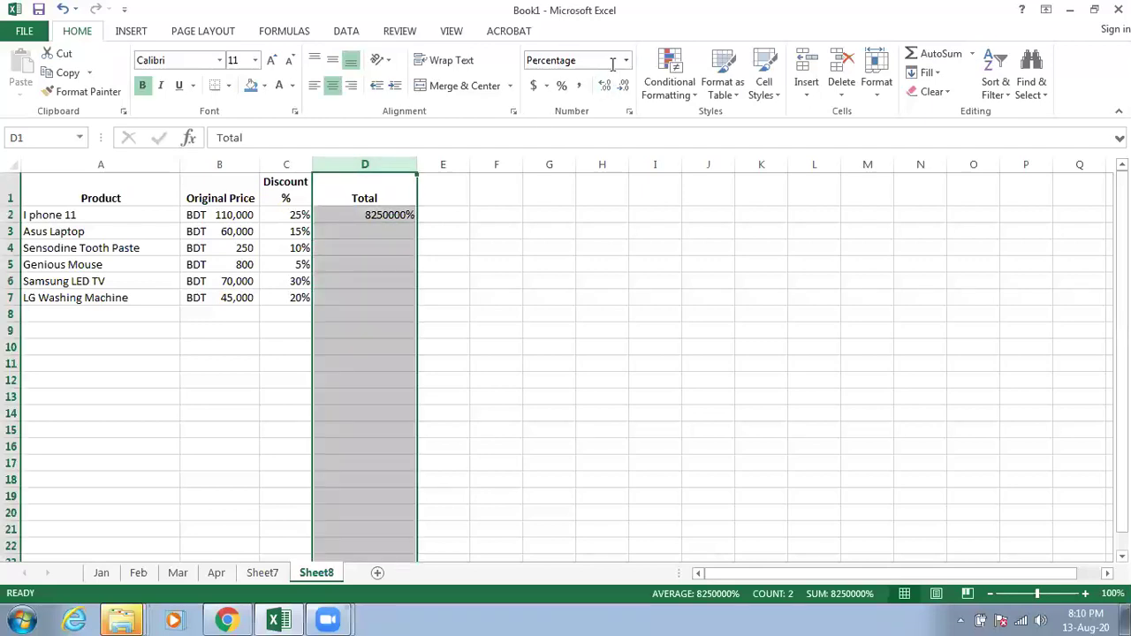
left_click(545, 92)
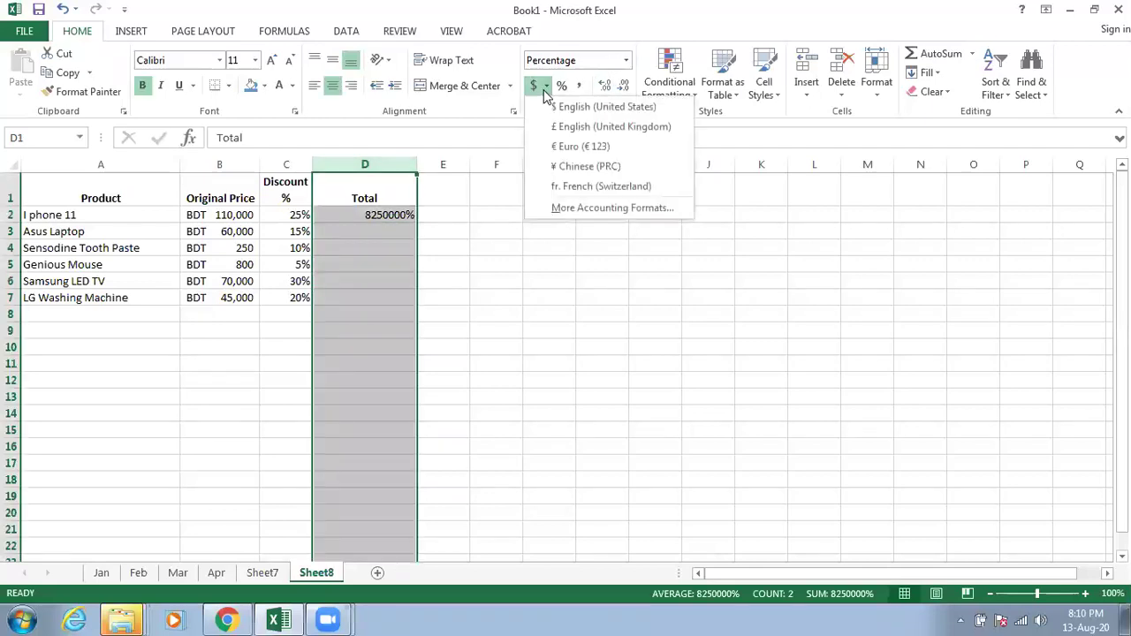
left_click(580, 199)
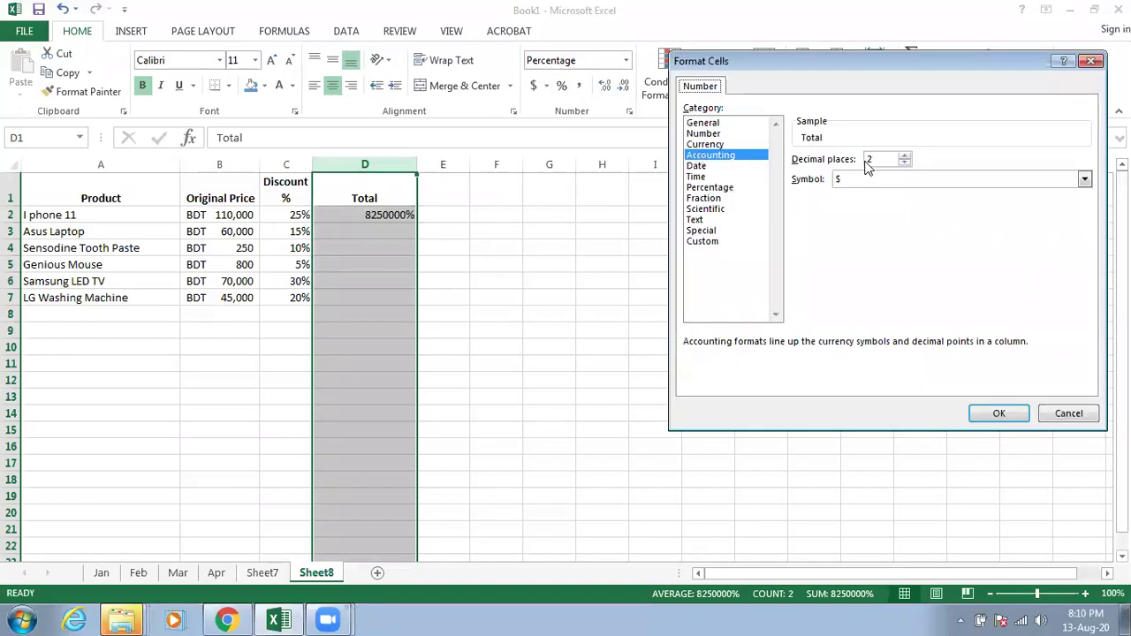
left_click(875, 178)
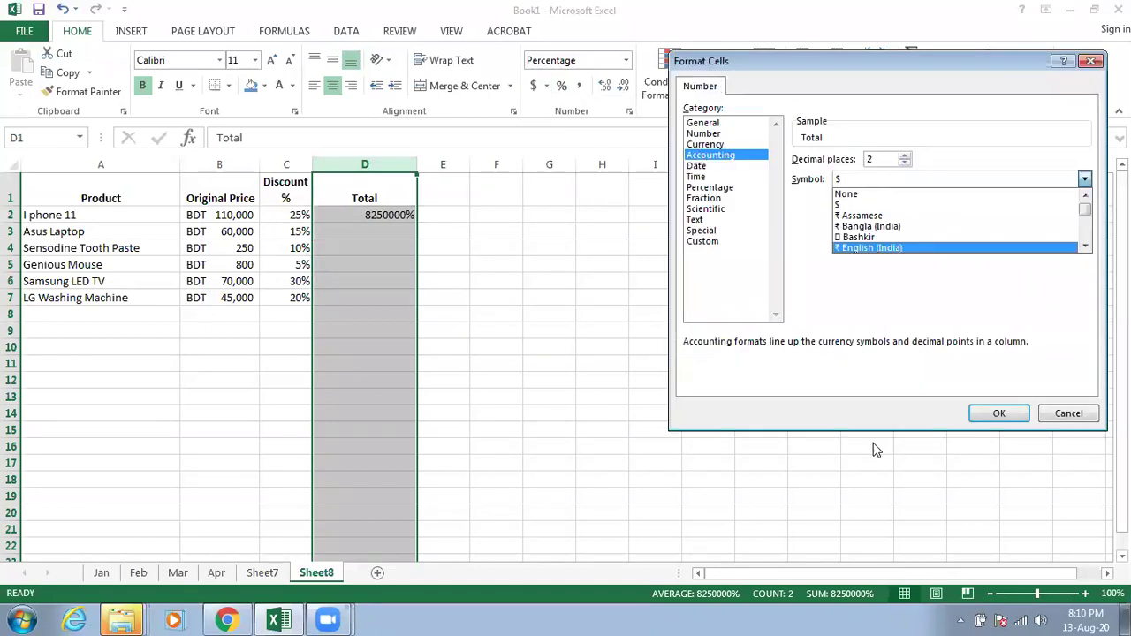
key("Down")
key("Down")
left_click(976, 410)
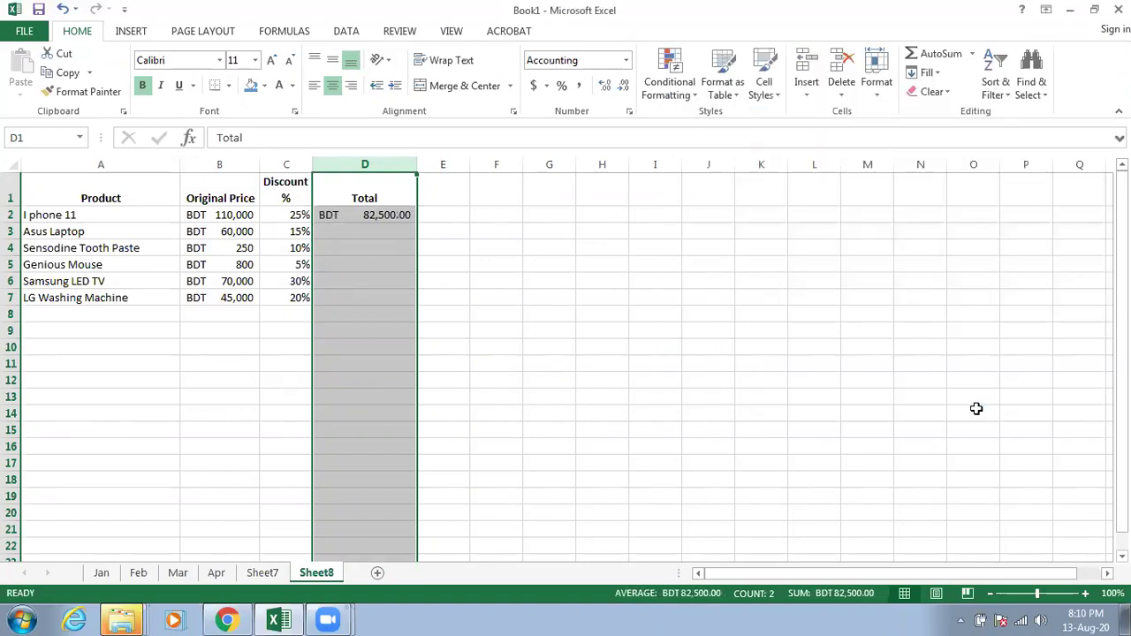
left_click(624, 86)
left_click(624, 86)
left_click(380, 232)
left_click(378, 215)
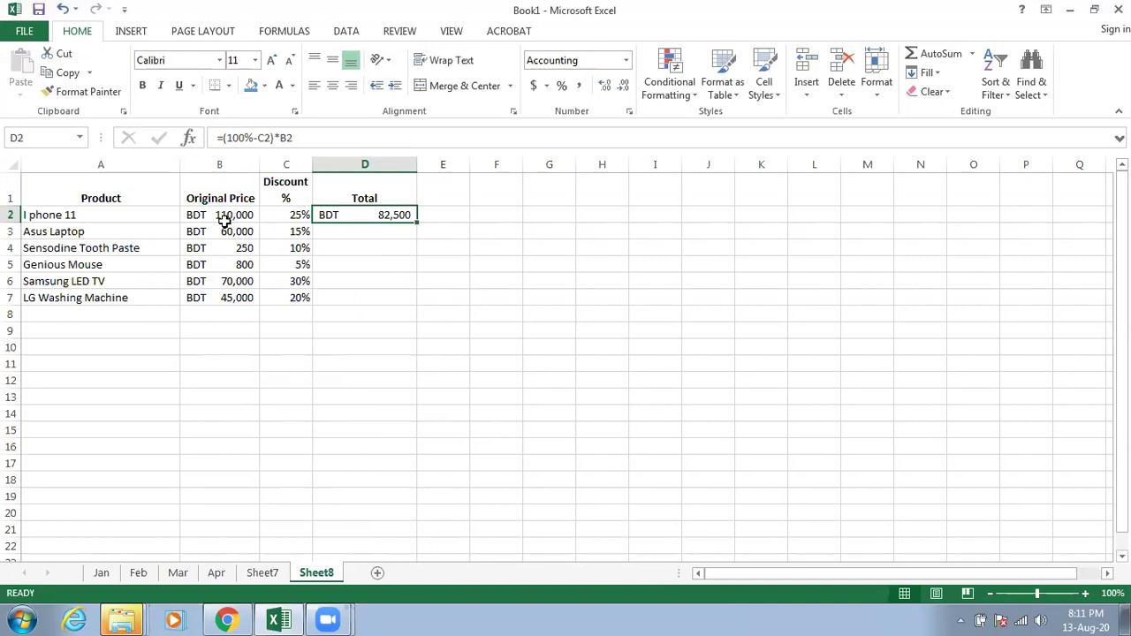
Step: Enter the formula =B3-(B3*C3) in D3 to calculate the Asus Laptop's discounted total
left_click(376, 236)
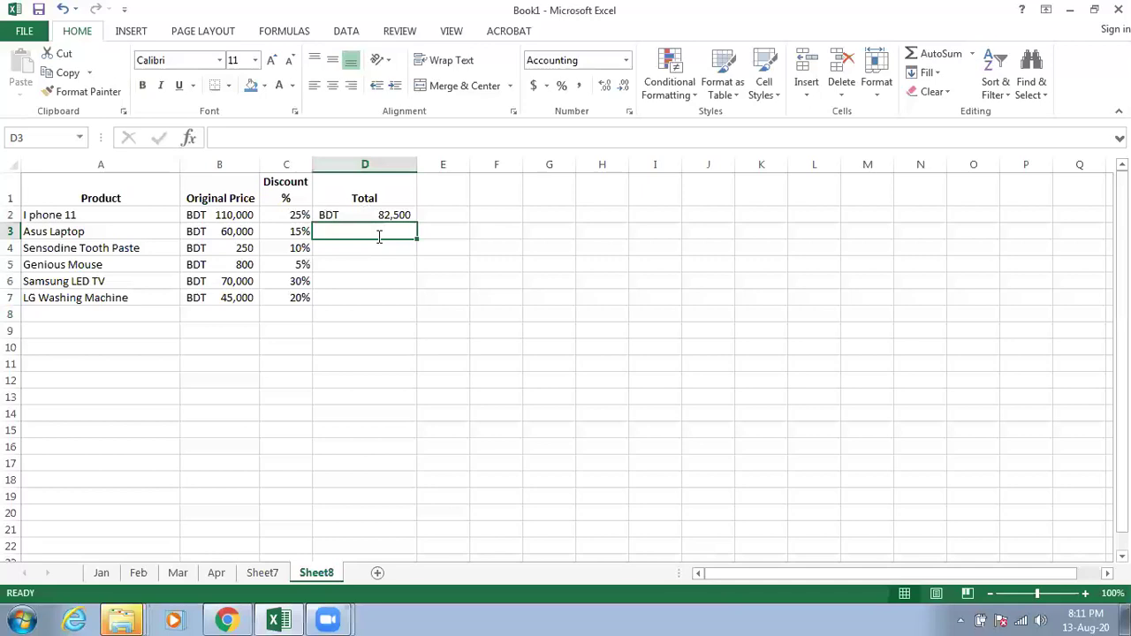
type("=")
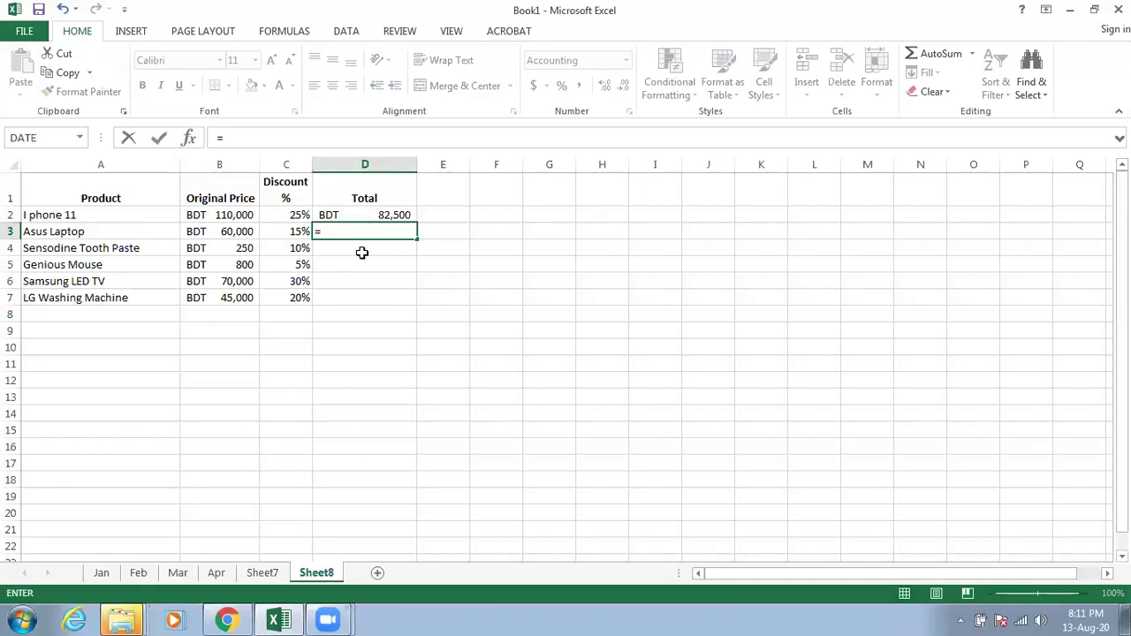
left_click(229, 233)
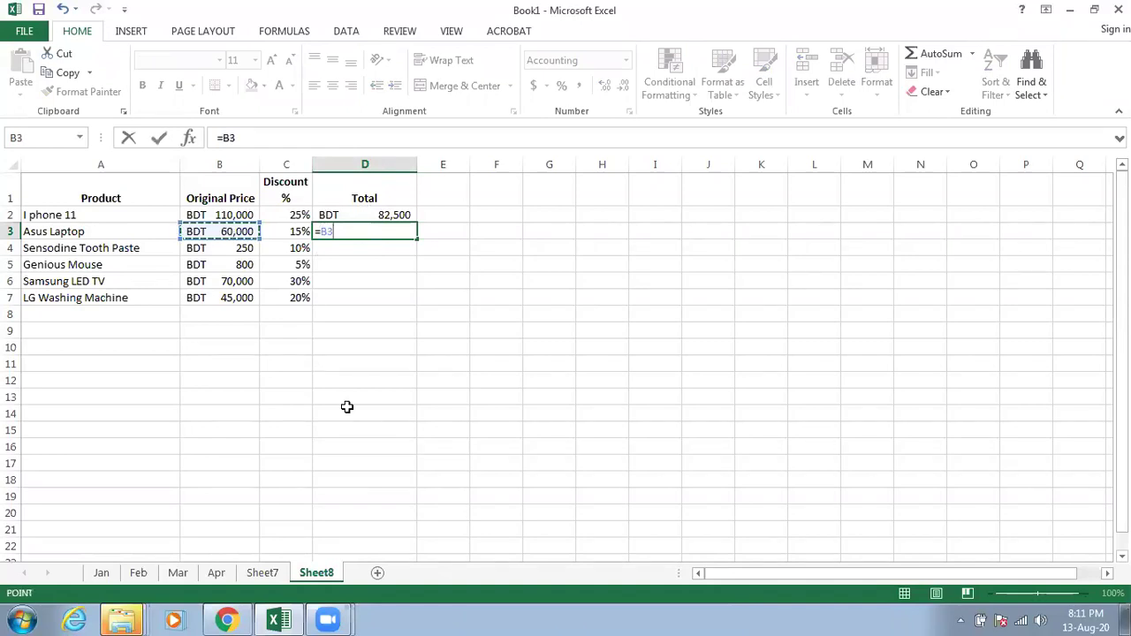
type("-")
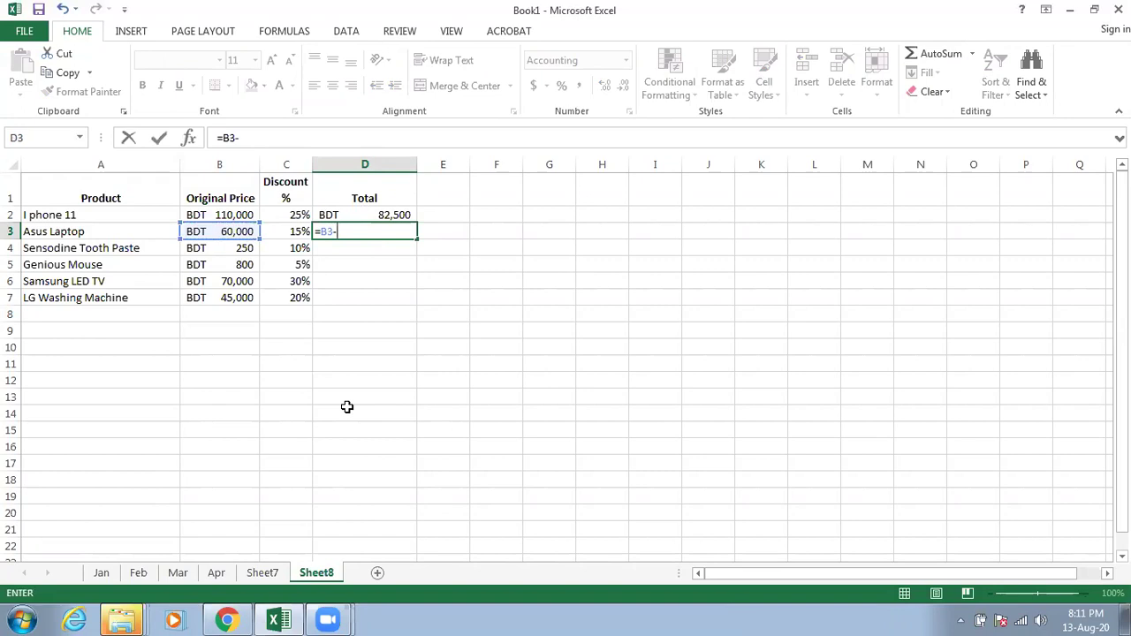
type("(")
left_click(250, 231)
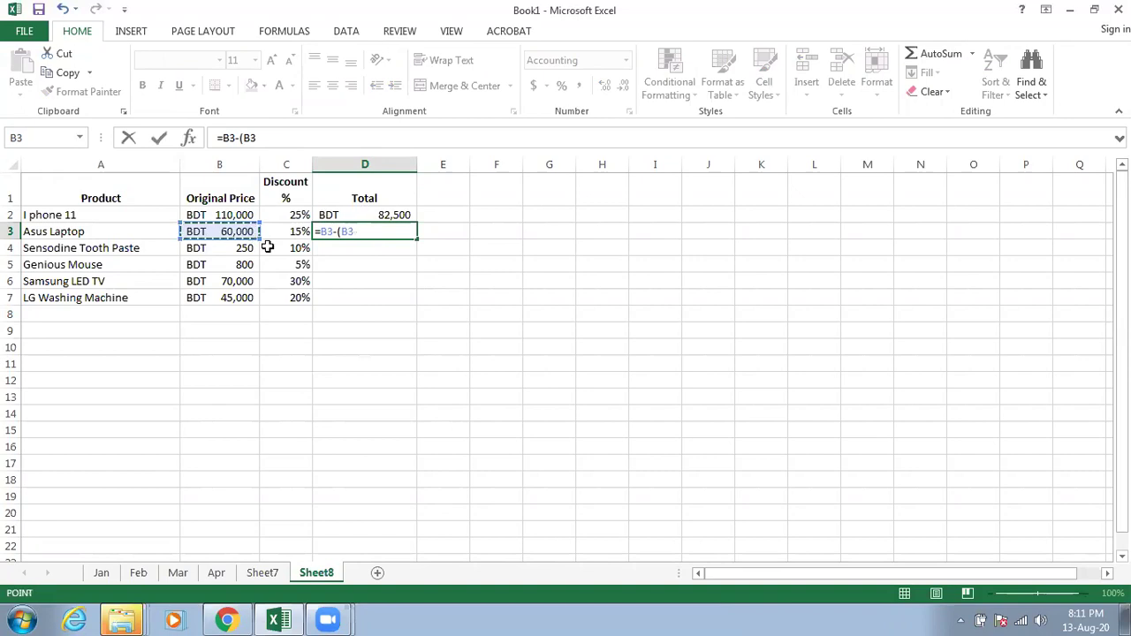
type("*")
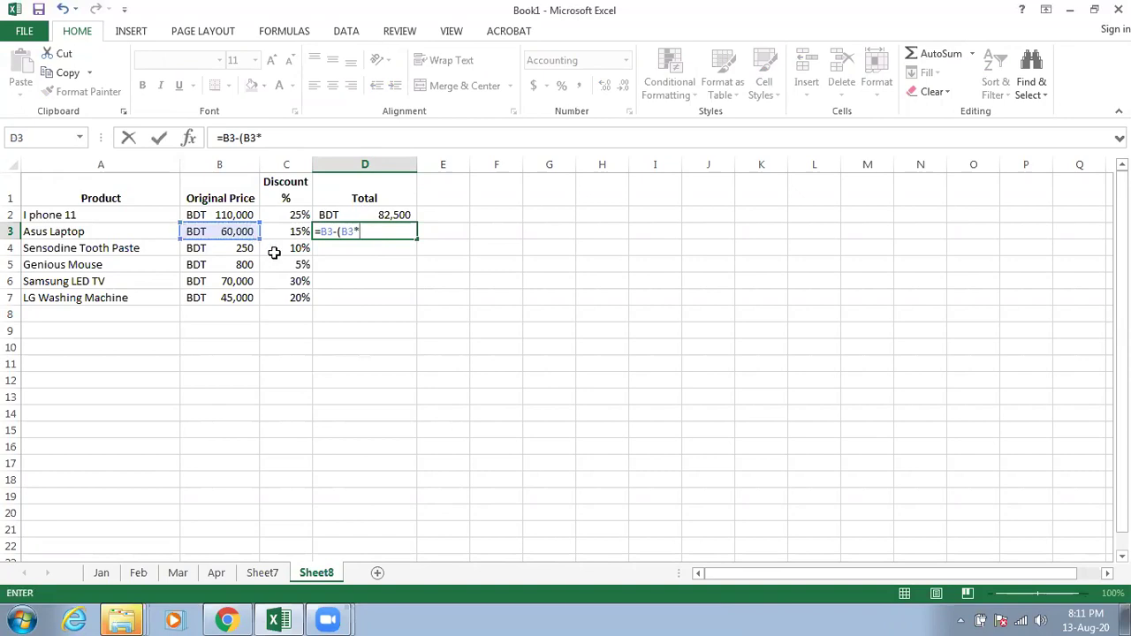
left_click(283, 231)
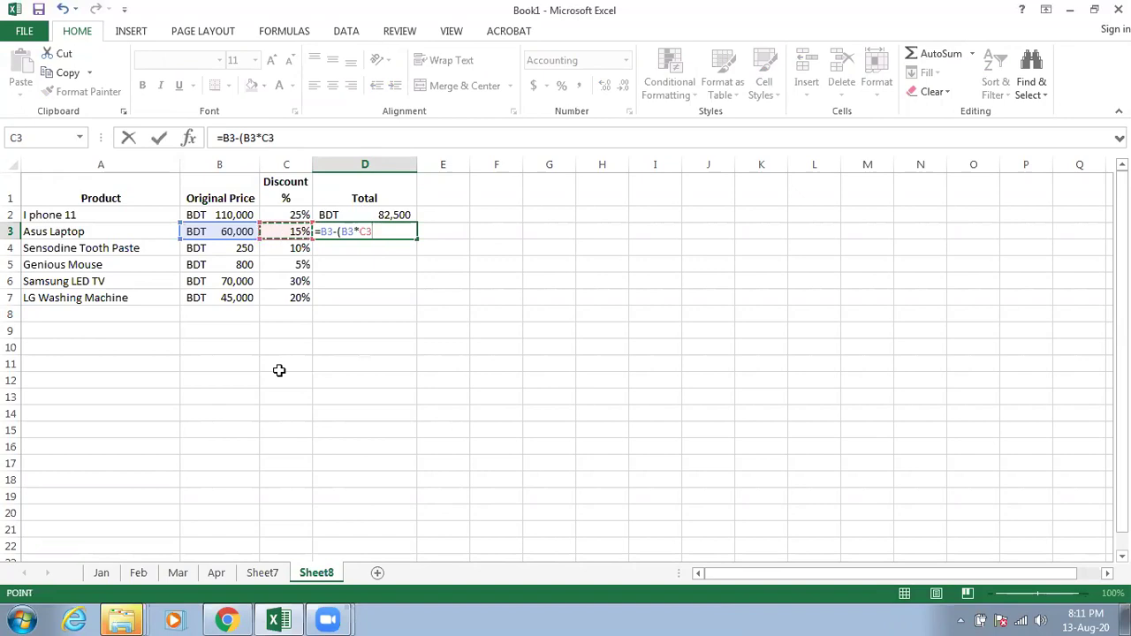
type(")")
key("Return")
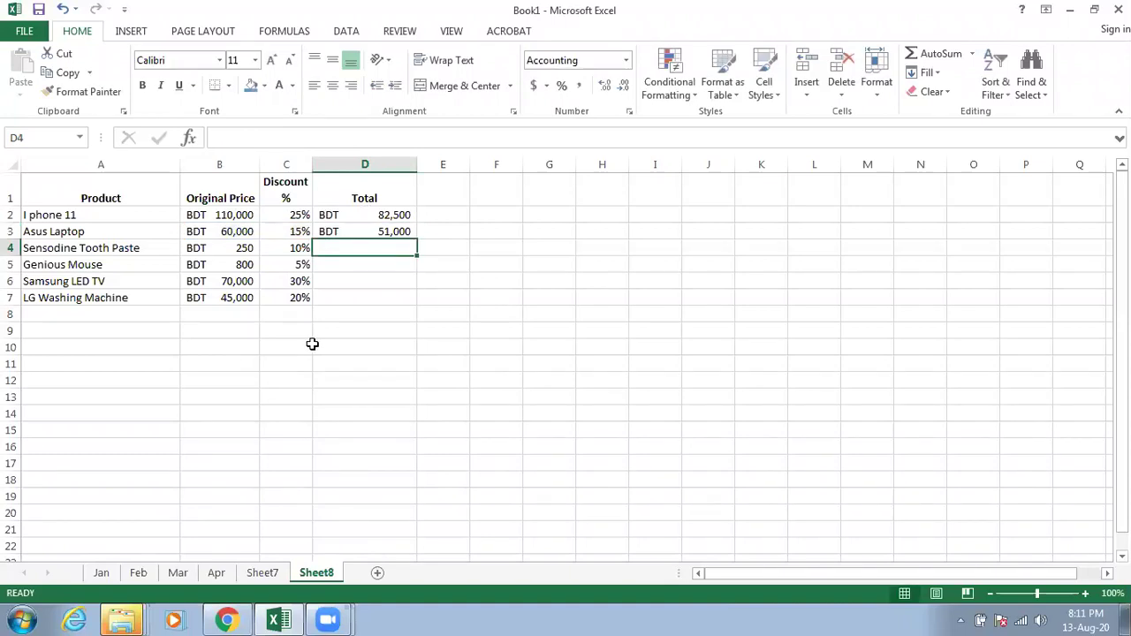
Step: Examine the discounts in C2 and C3 and open the total formula in D3 to inspect its cell references
left_click(356, 232)
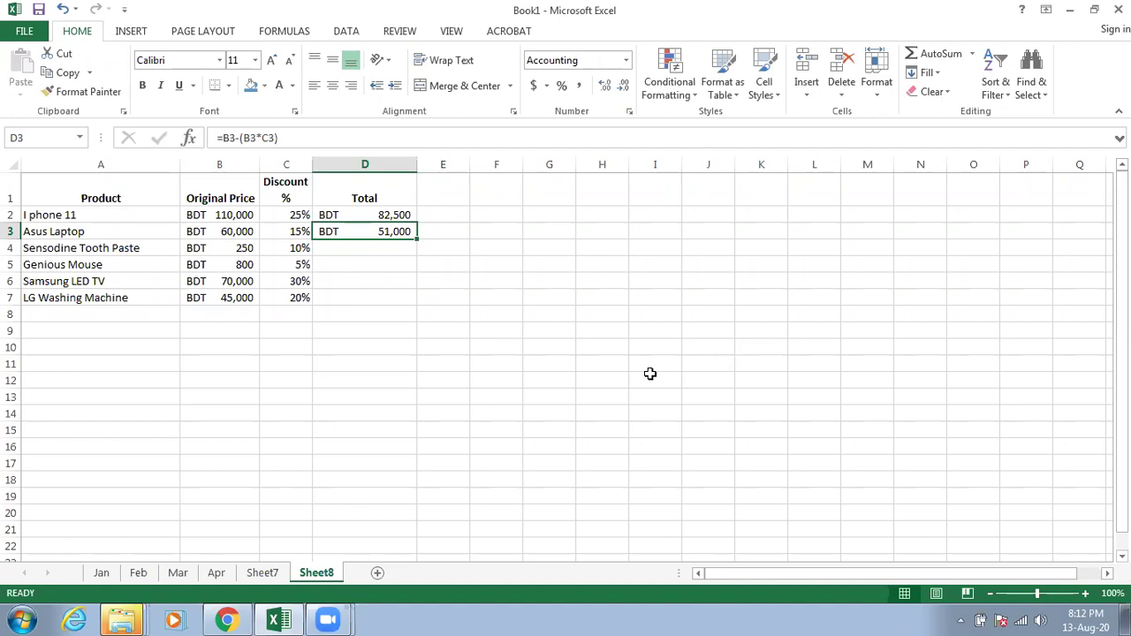
left_click(294, 227)
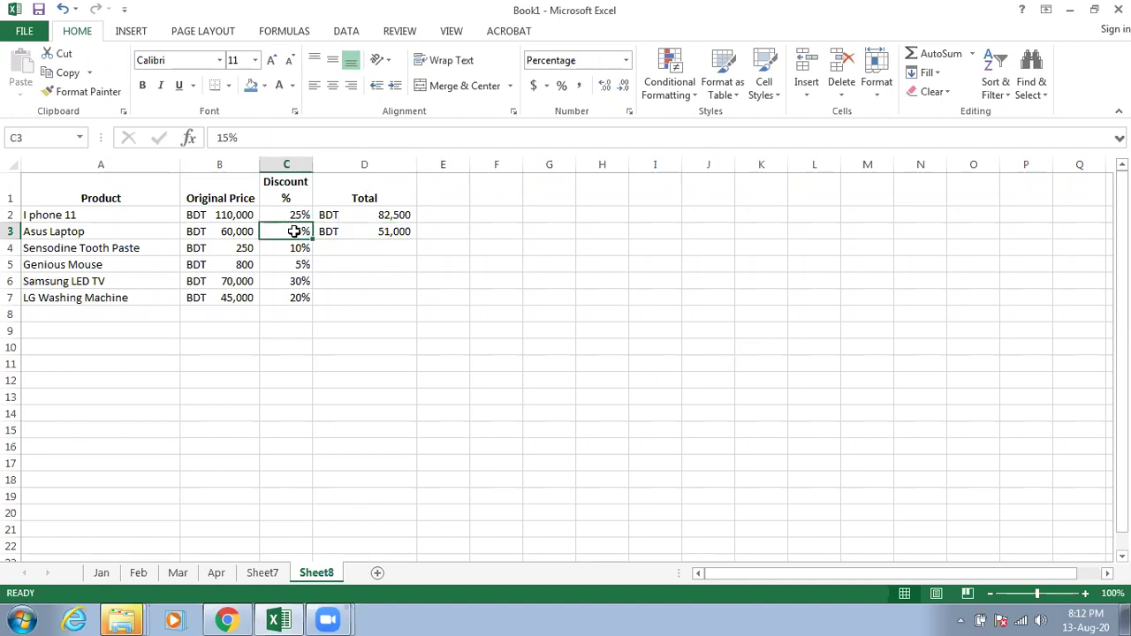
left_click(362, 233)
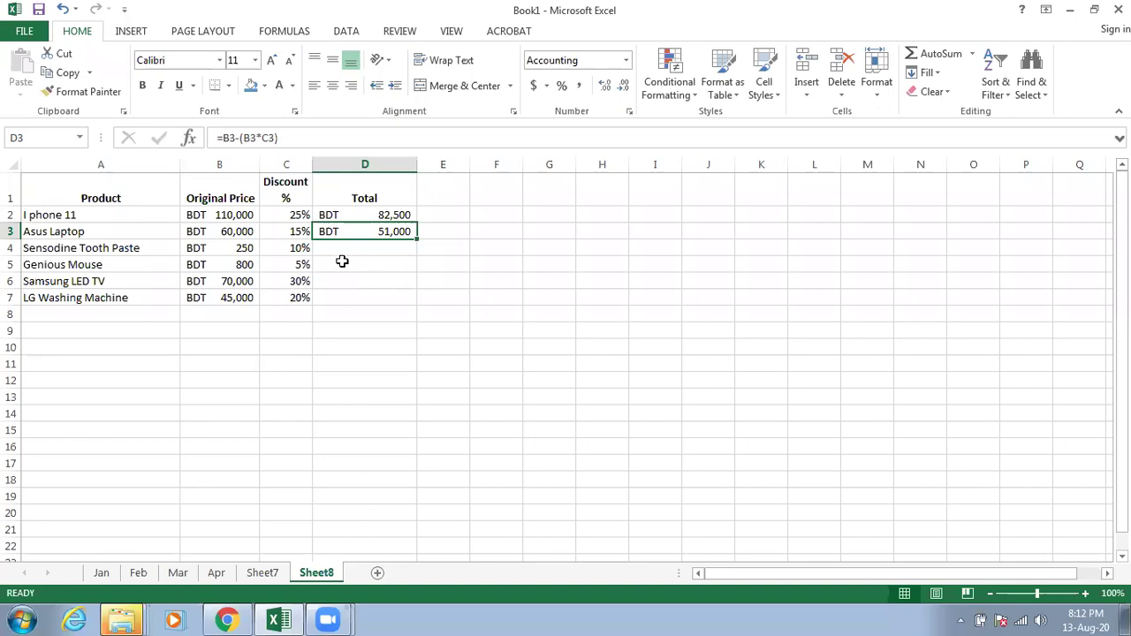
left_click(299, 214)
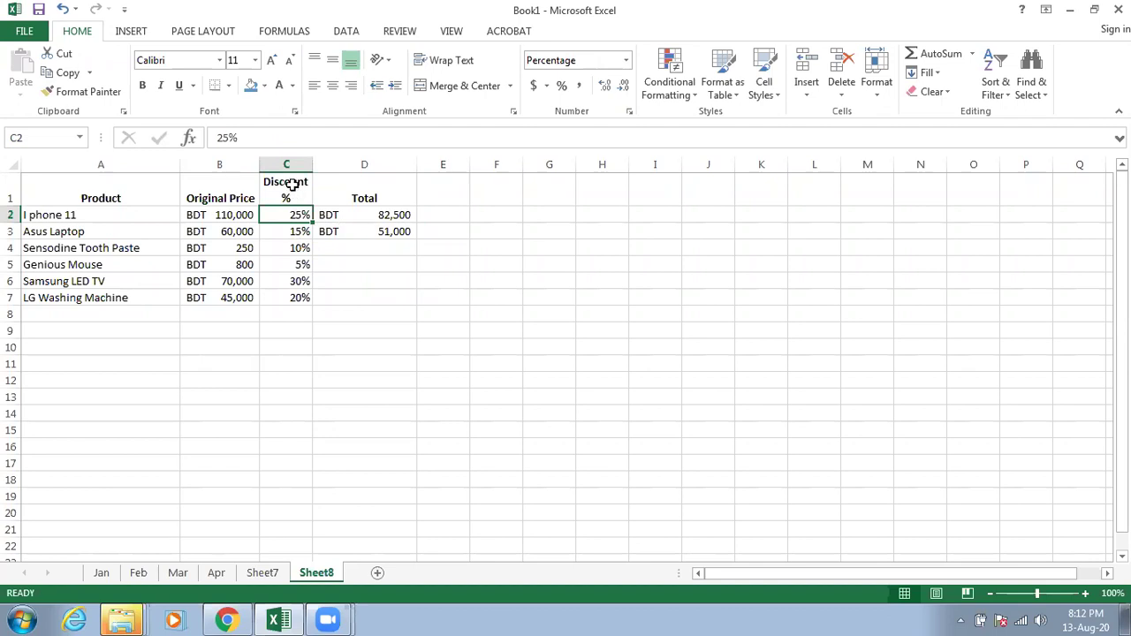
double_click(366, 231)
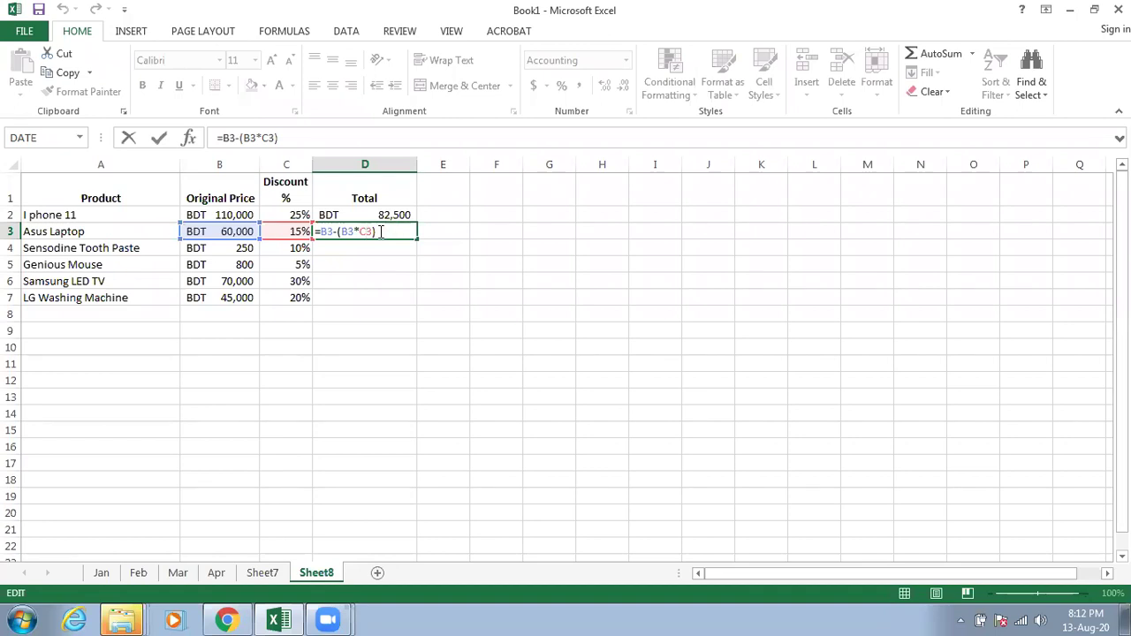
Step: Fill the Asus Laptop's discounted total formula from D3 down through D7 for the remaining products
left_click(378, 217)
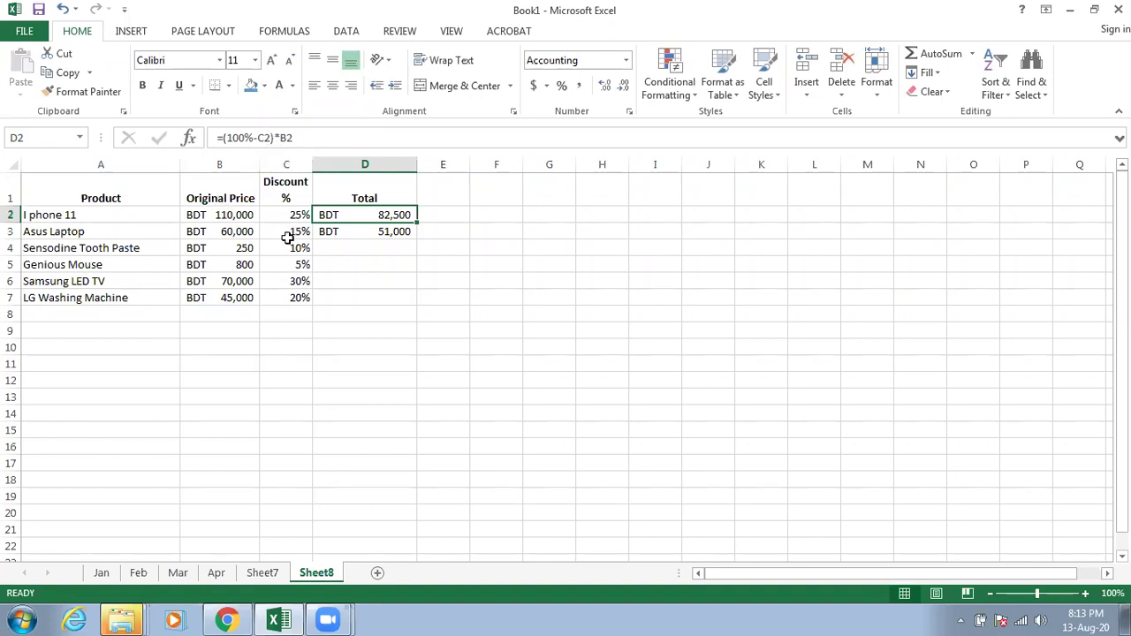
left_click(346, 247)
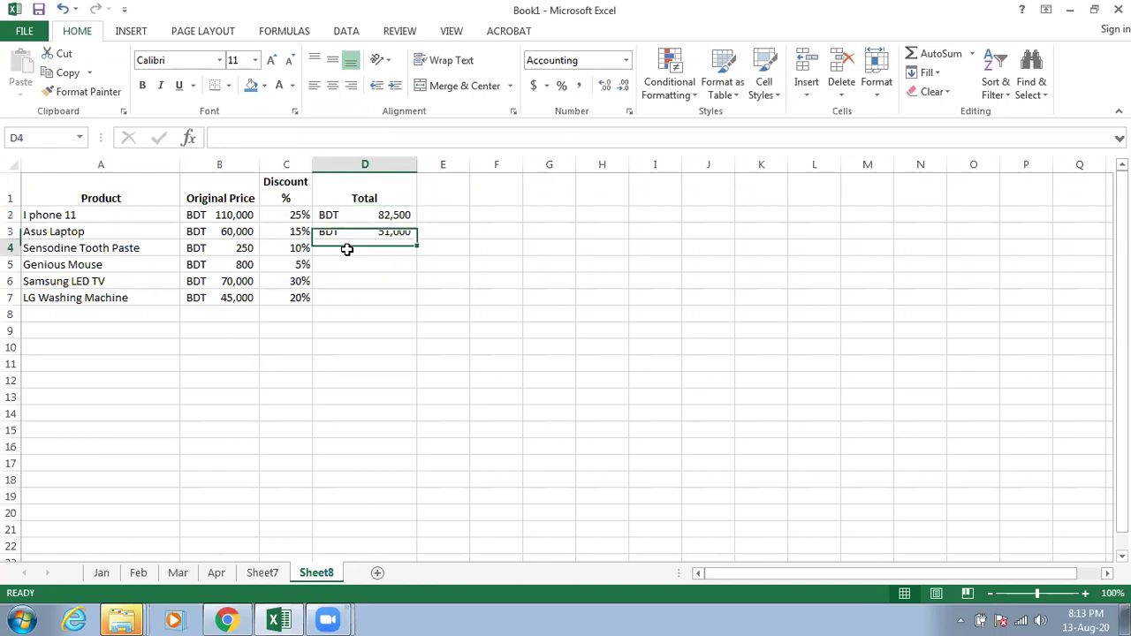
left_click(370, 232)
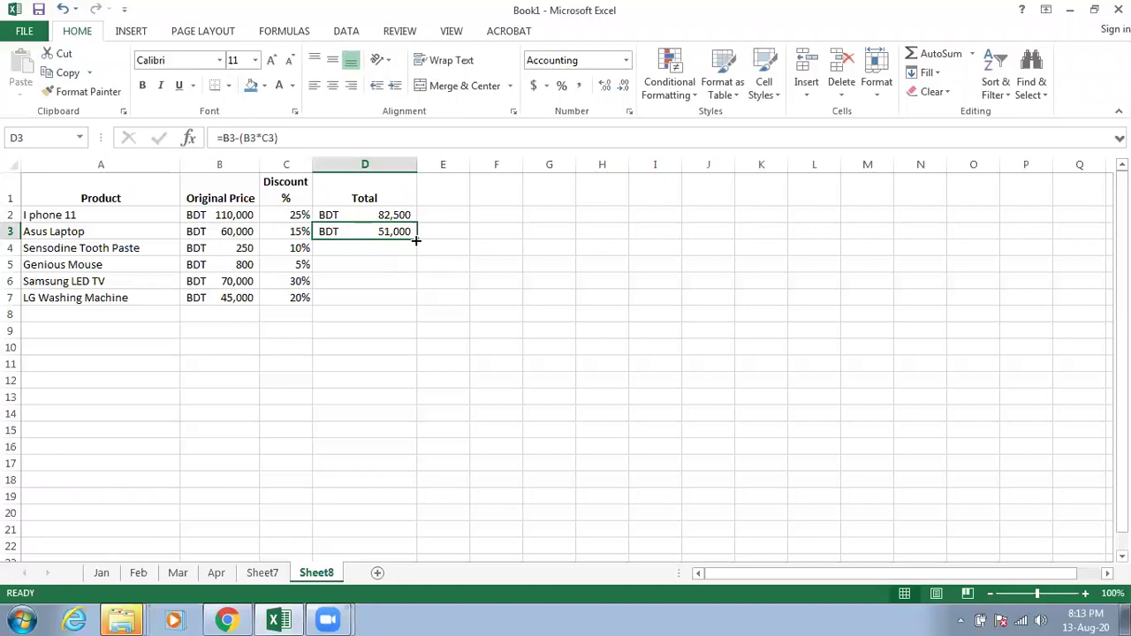
left_click_drag(416, 239, 396, 307)
left_click(357, 332)
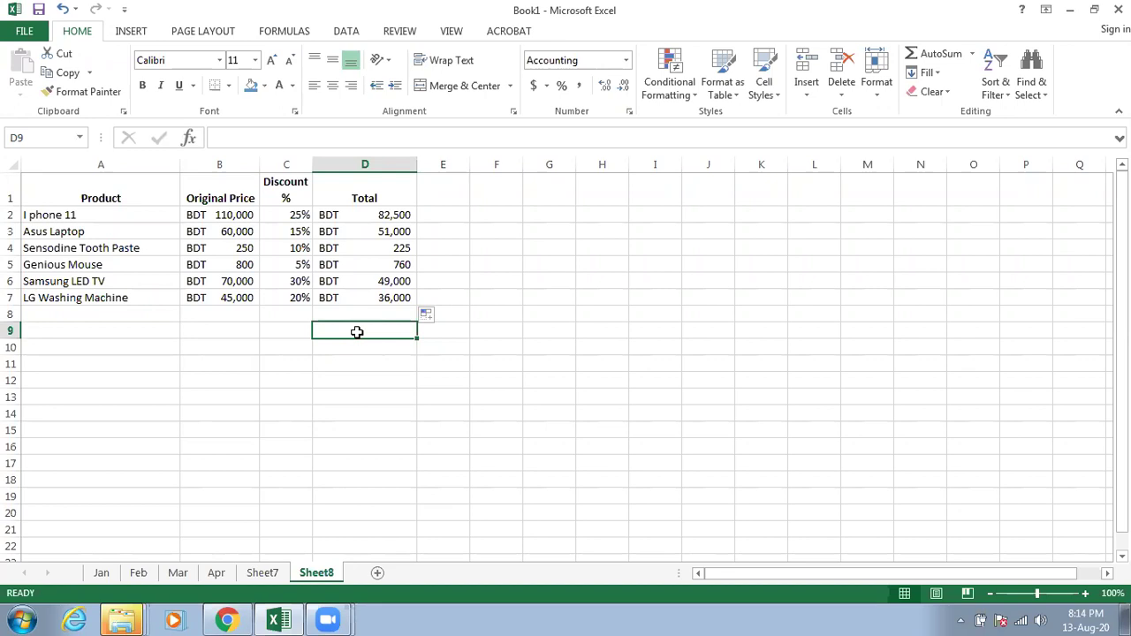
Step: Delete the entire Total column D from the product table
left_click(367, 165)
right_click(369, 167)
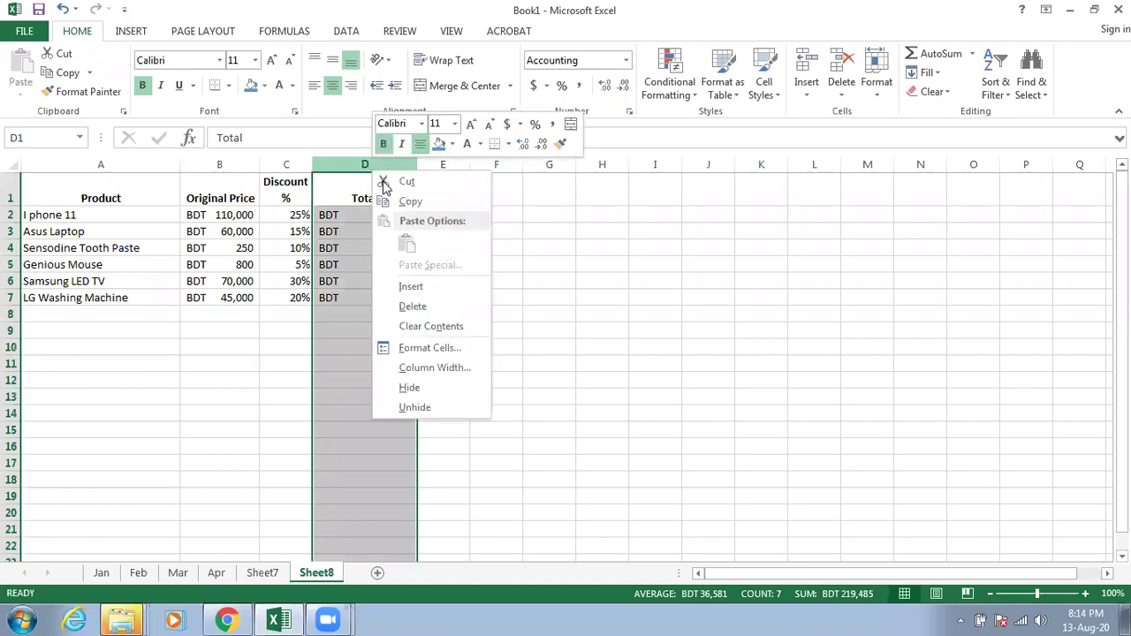
left_click(410, 305)
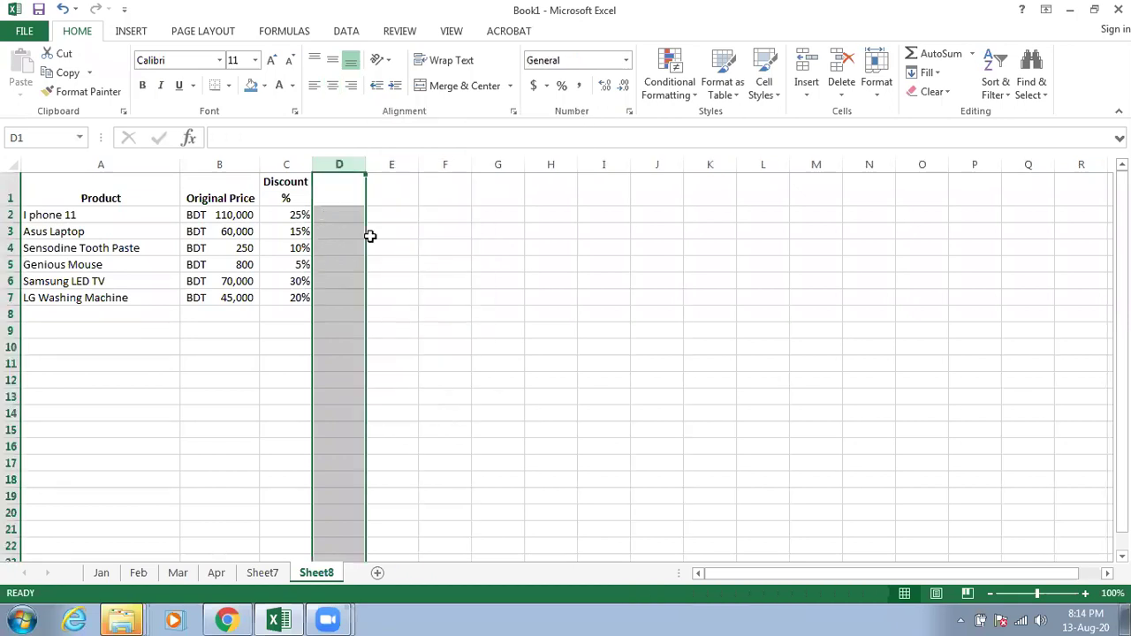
Step: Enter the header Qnt in D1 and make it bold and centred
left_click(334, 196)
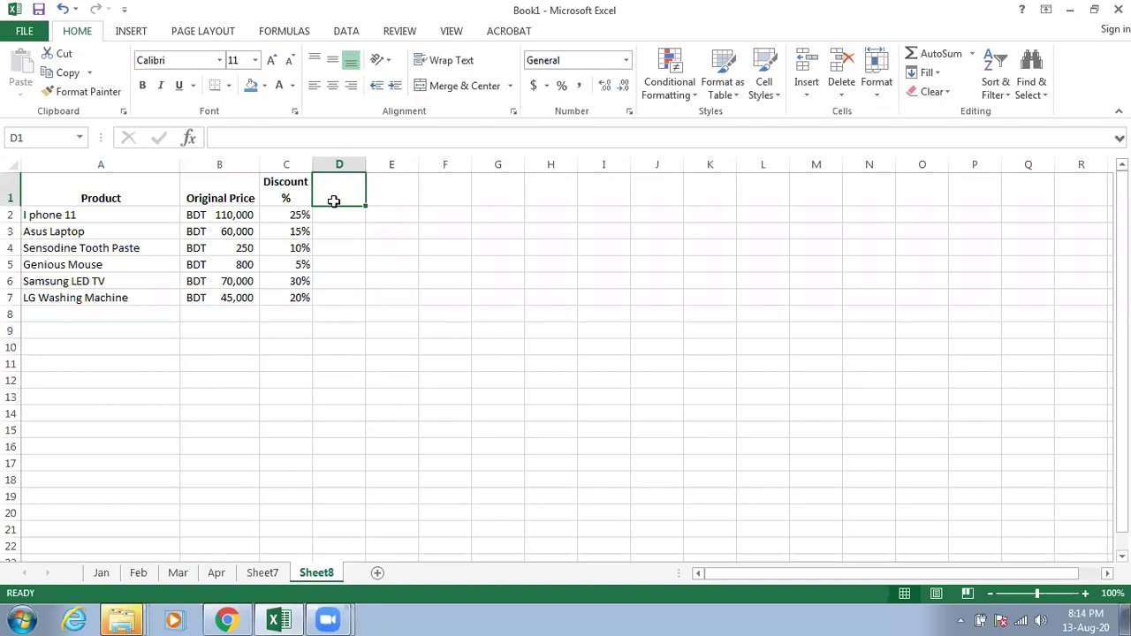
type("Qnt")
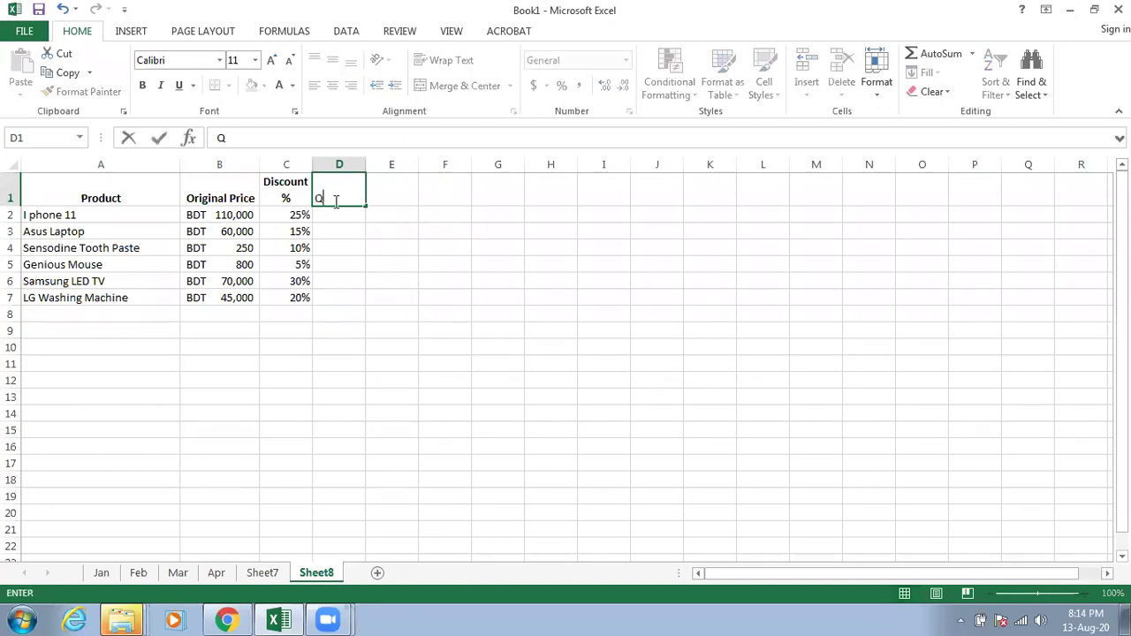
left_click(380, 258)
left_click(325, 200)
left_click(144, 86)
left_click(329, 87)
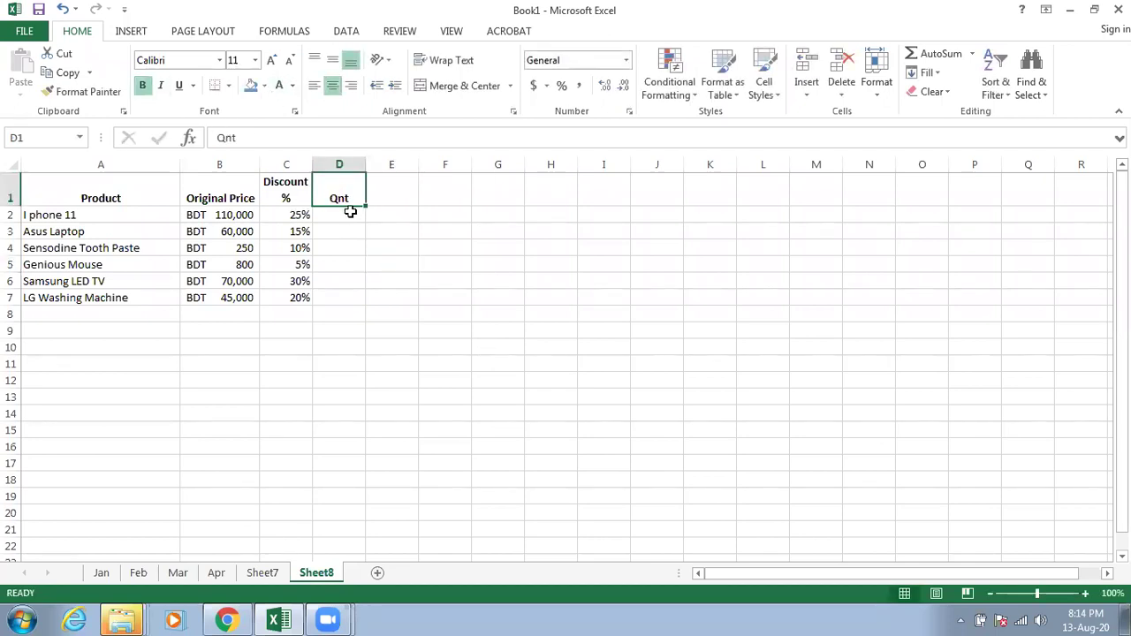
Step: Enter the quantities 3, 2, 85, 5, 6 and 1 in D2 through D7 for the six products
left_click(350, 214)
type("3")
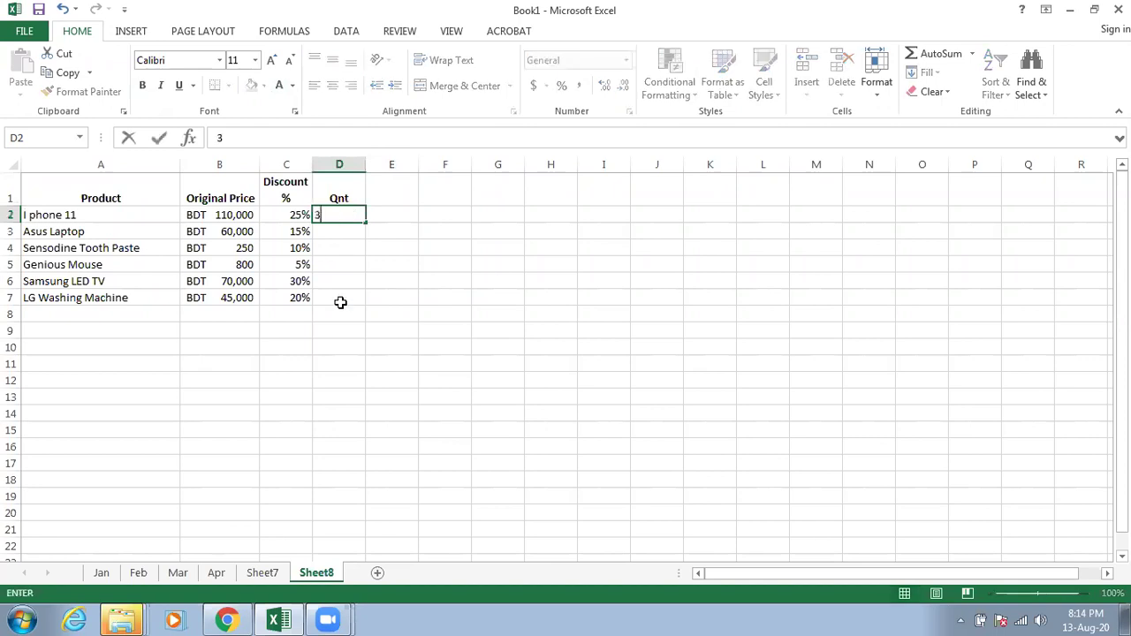
key("Return")
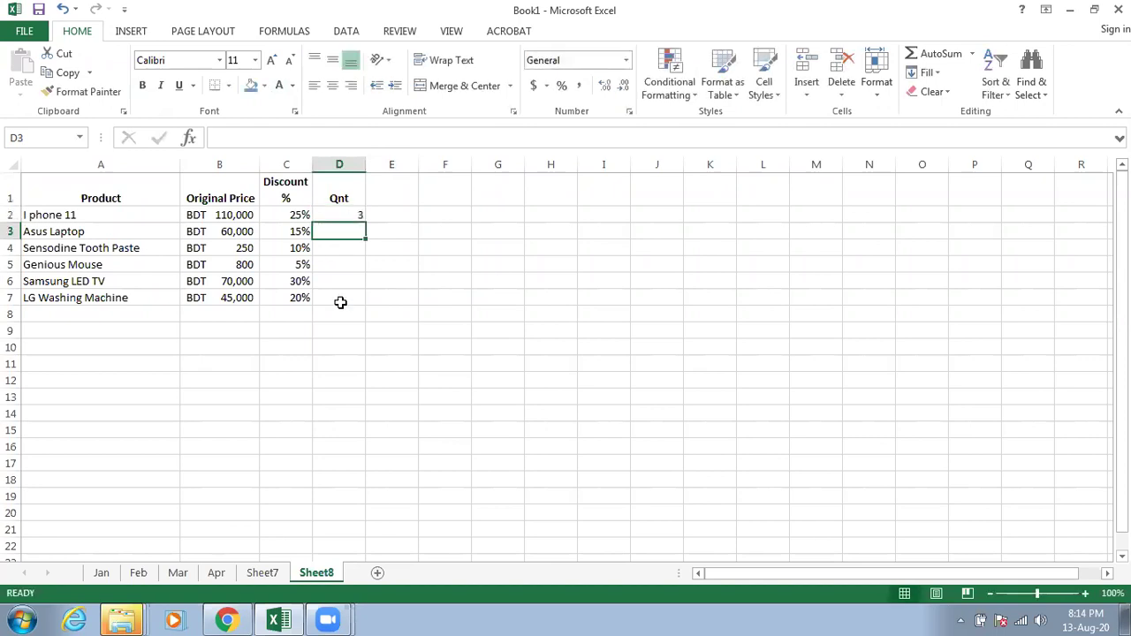
type("2")
key("Return")
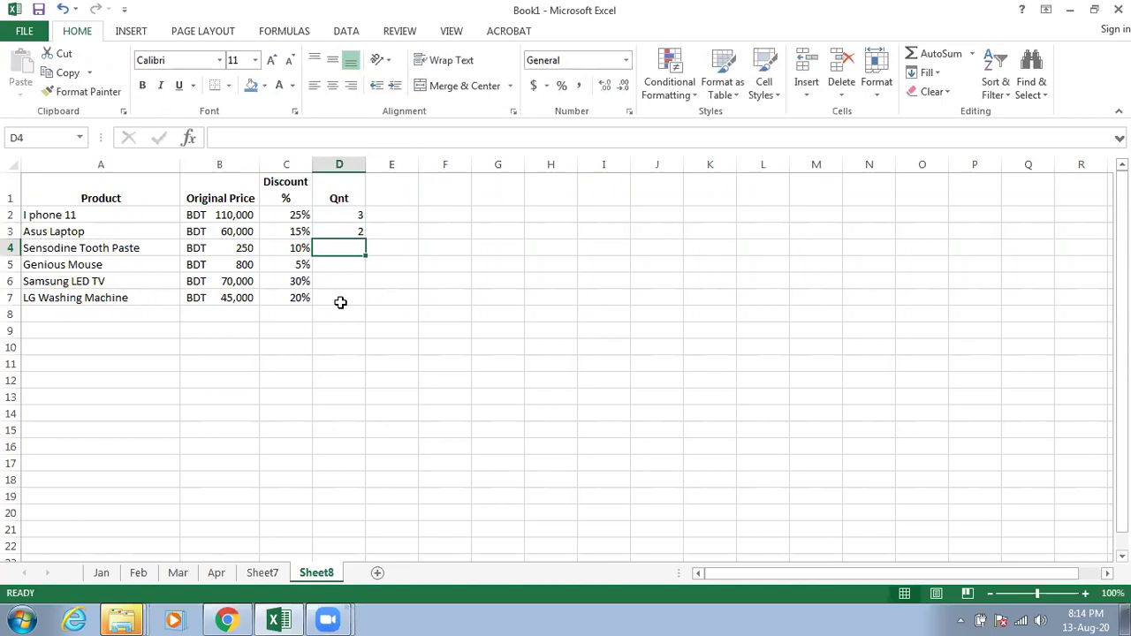
type("85")
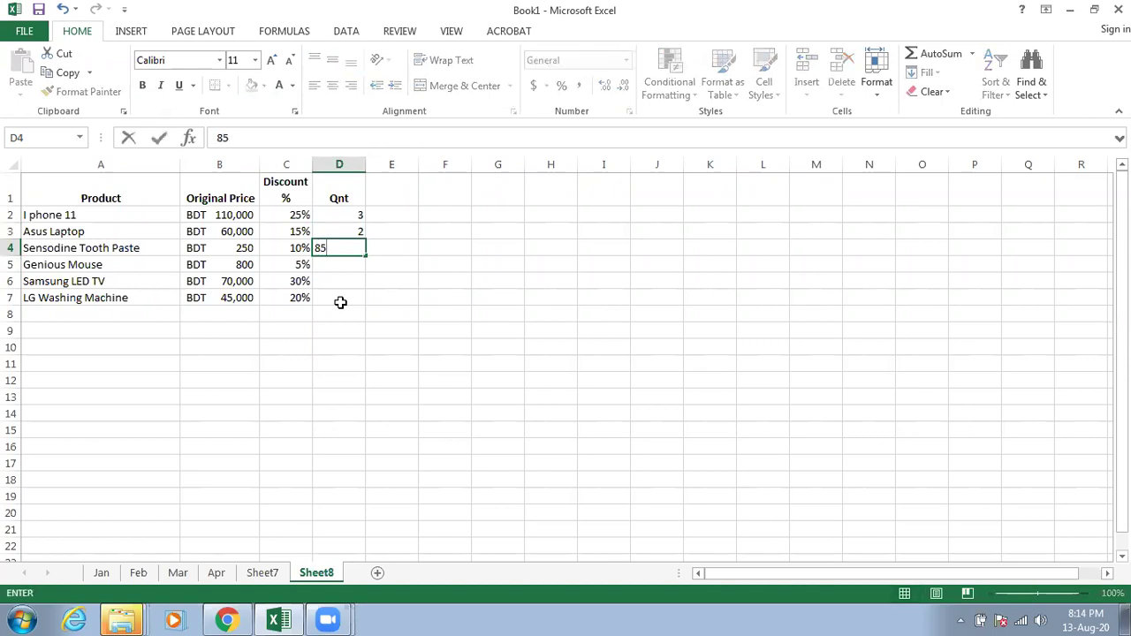
key("Return")
type("5")
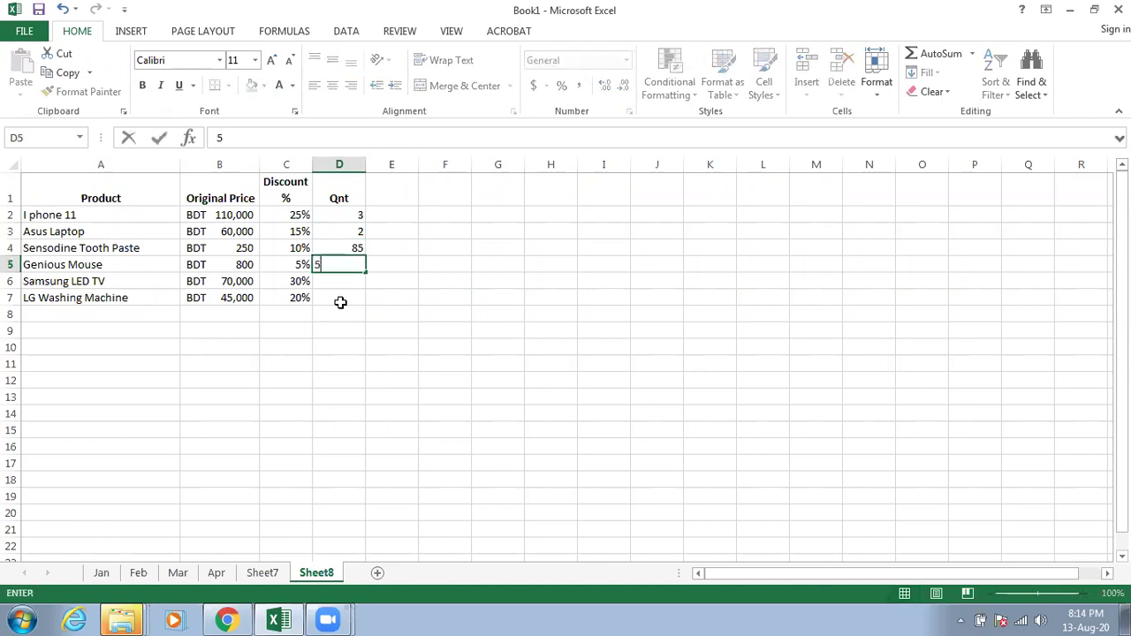
key("Return")
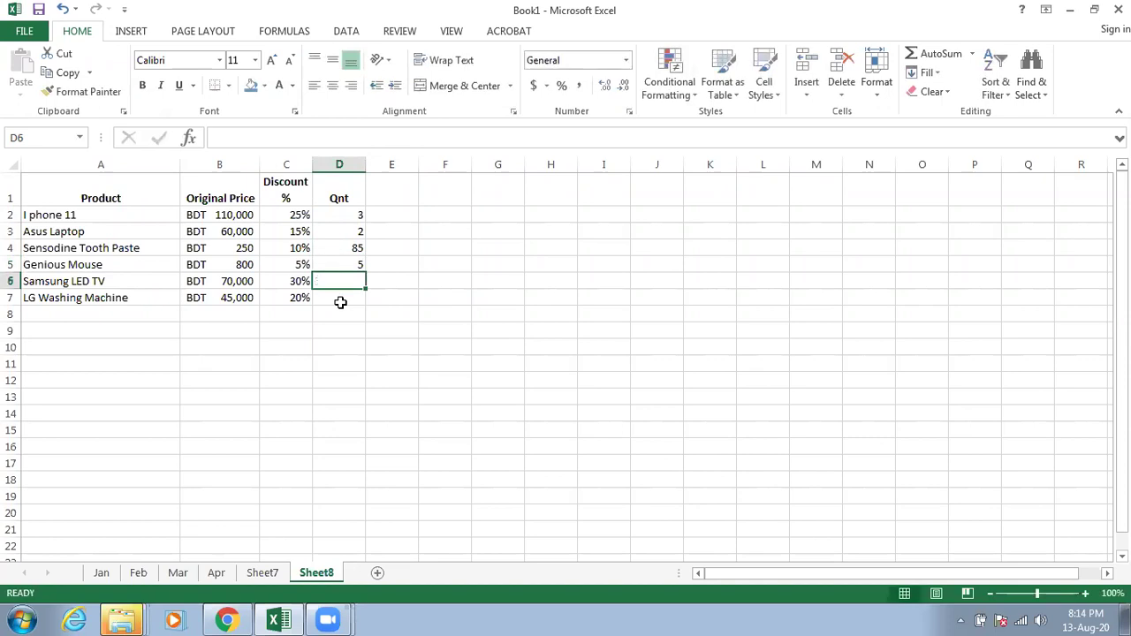
type("6")
key("Return")
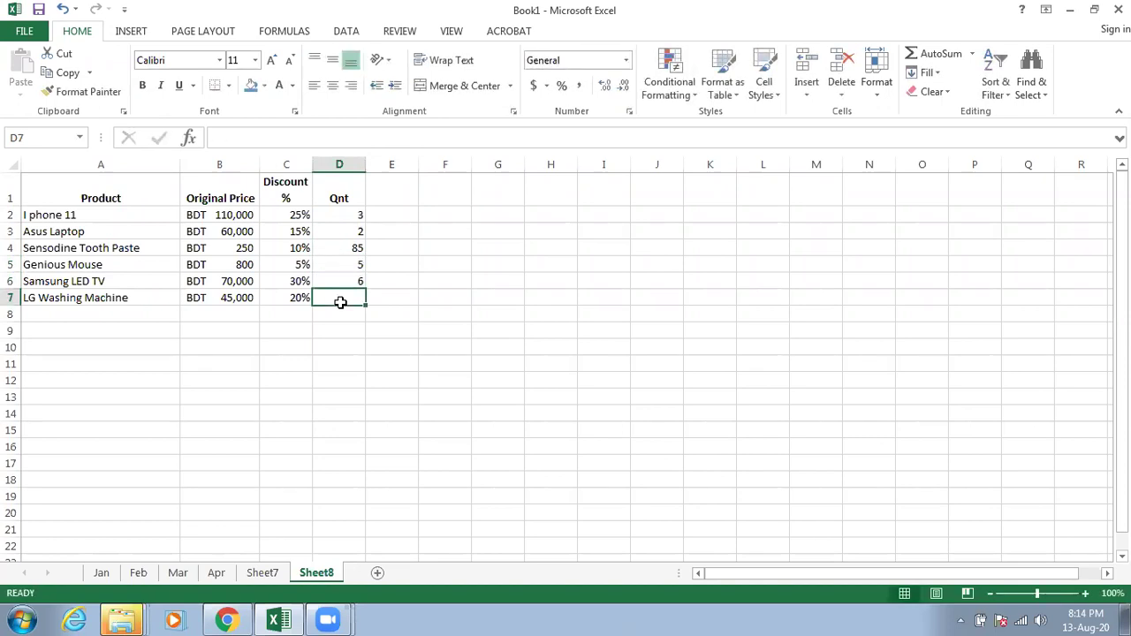
type("1")
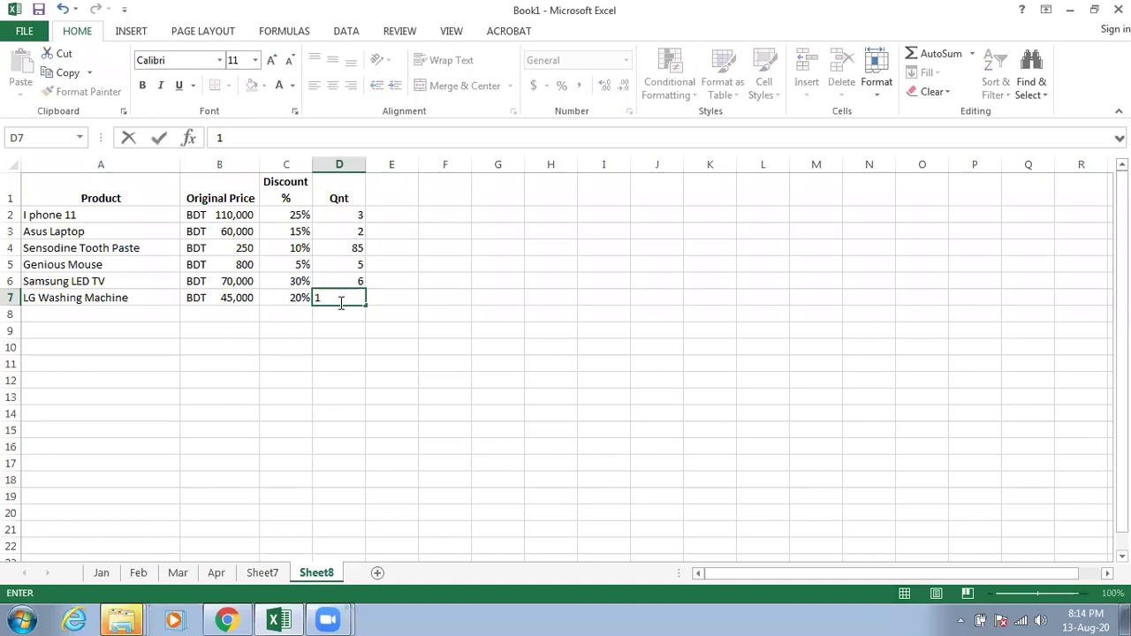
left_click(438, 251)
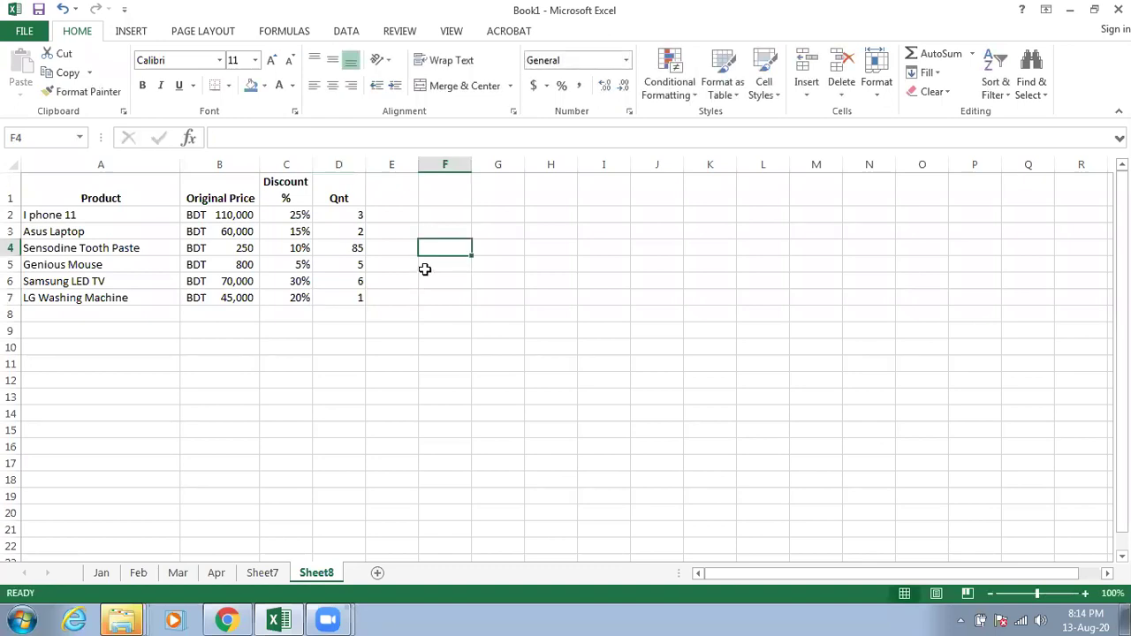
Step: Add a bold, centred Total Price header in E1 and widen column E to about twice its width
left_click(384, 193)
type("Total")
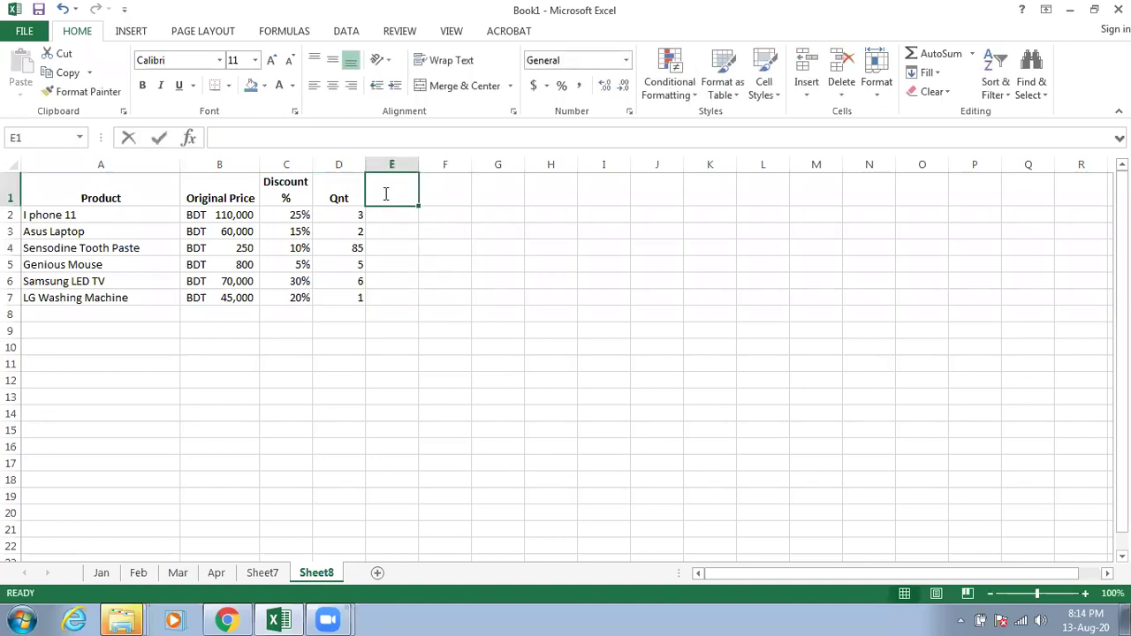
type(" Price")
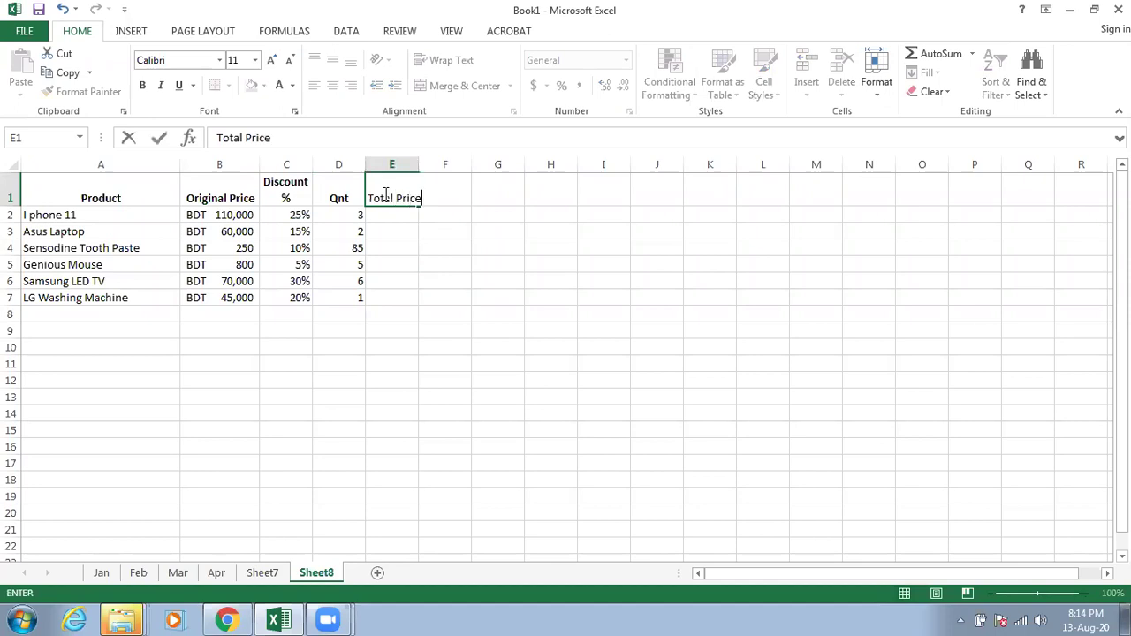
key("Return")
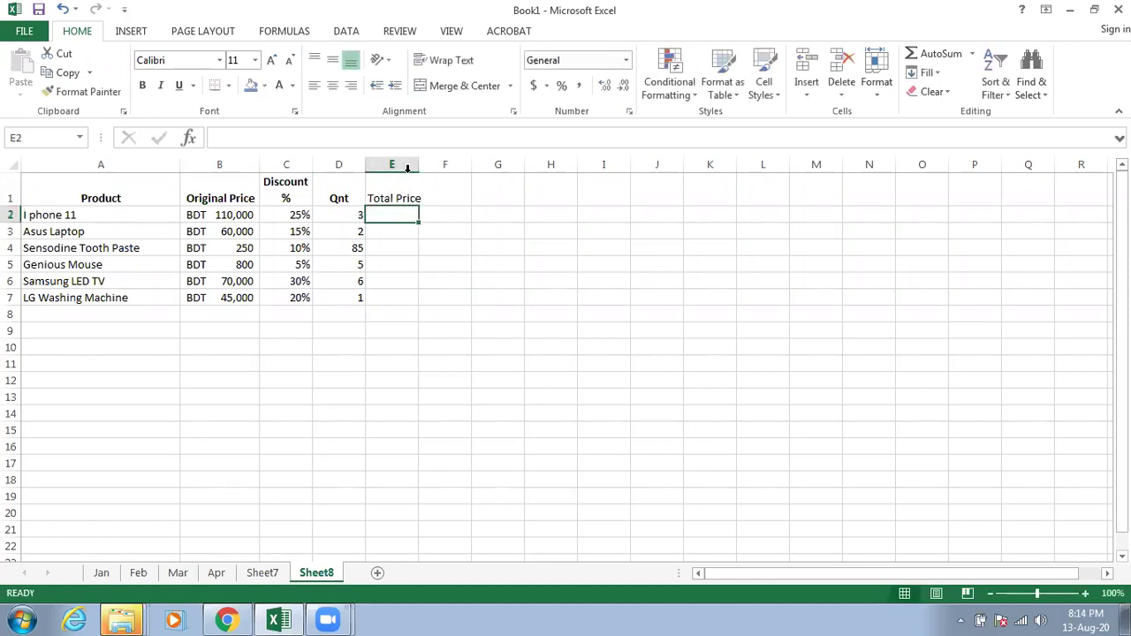
left_click_drag(418, 167, 474, 171)
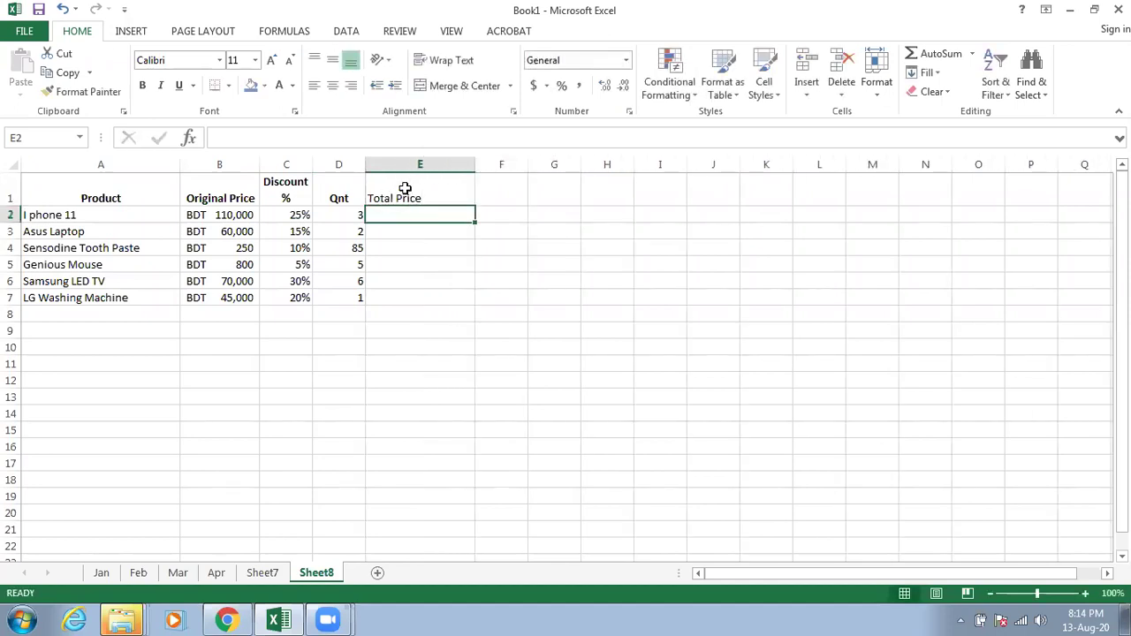
left_click(405, 194)
left_click(143, 86)
left_click(334, 86)
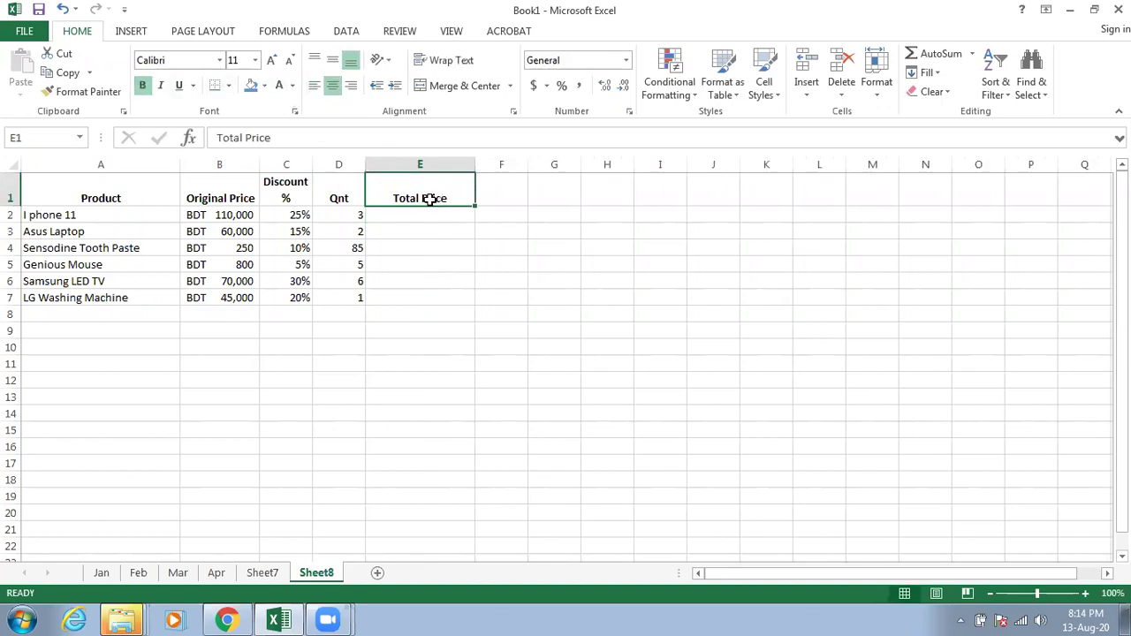
Step: Format the Total Price column as Accounting with 0 decimal places and the BDT symbol
left_click(431, 162)
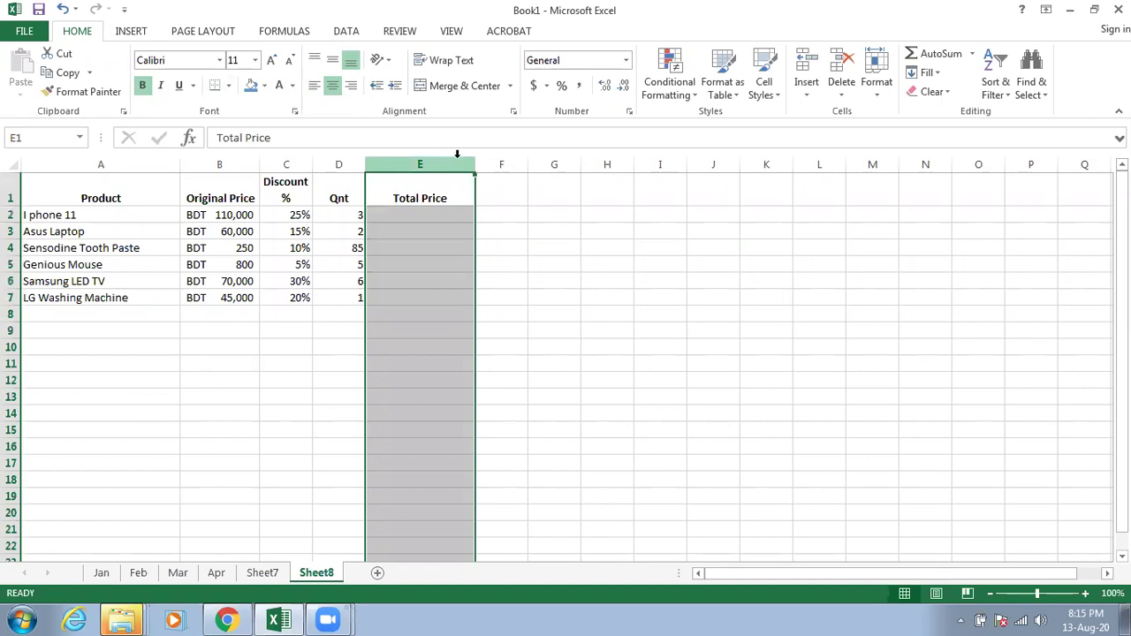
left_click(546, 85)
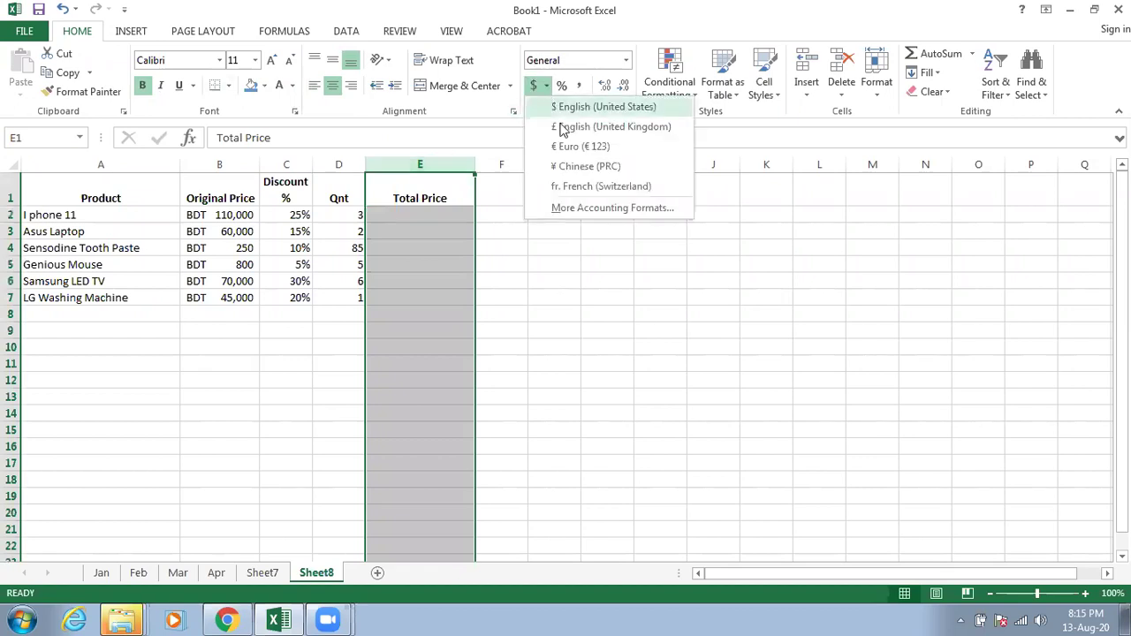
left_click(581, 210)
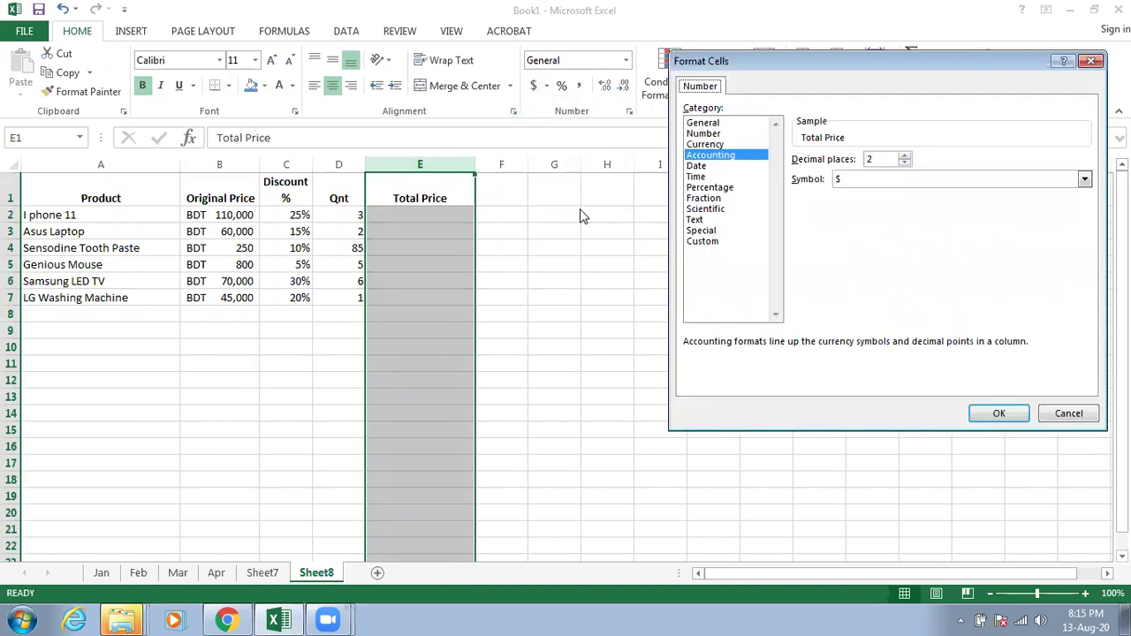
left_click(706, 144)
left_click(710, 156)
left_click(904, 164)
left_click(904, 164)
left_click(903, 181)
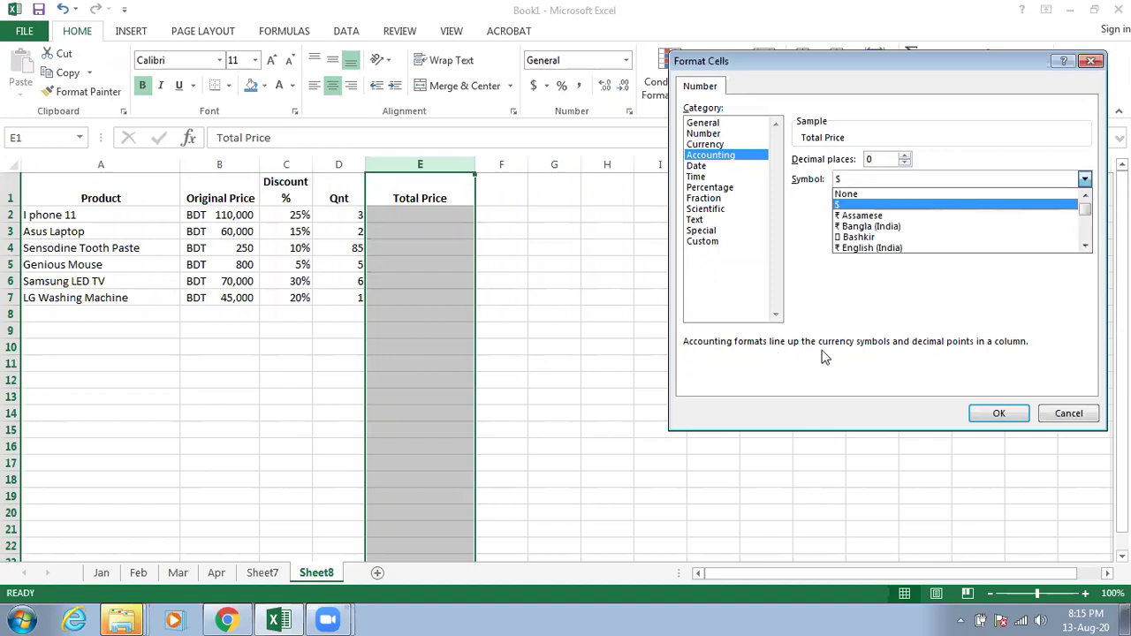
key("b")
key("b")
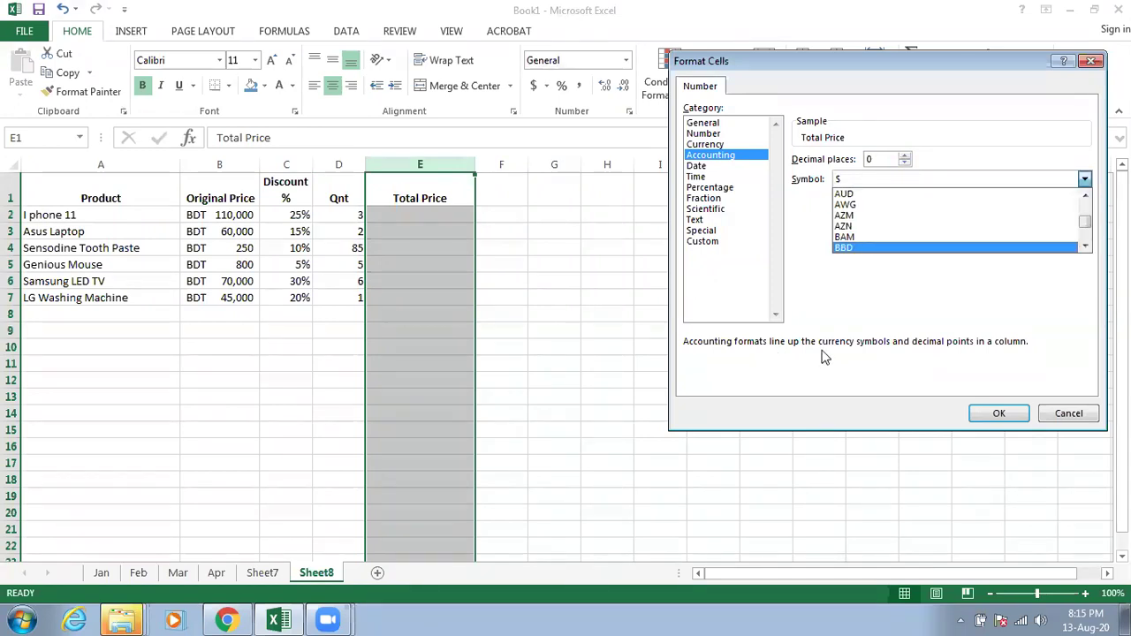
left_click(1017, 414)
Step: Calculate the I phone 11's discounted total price in E2 with the formula =(B2-(C2*B2))*D2
left_click(443, 216)
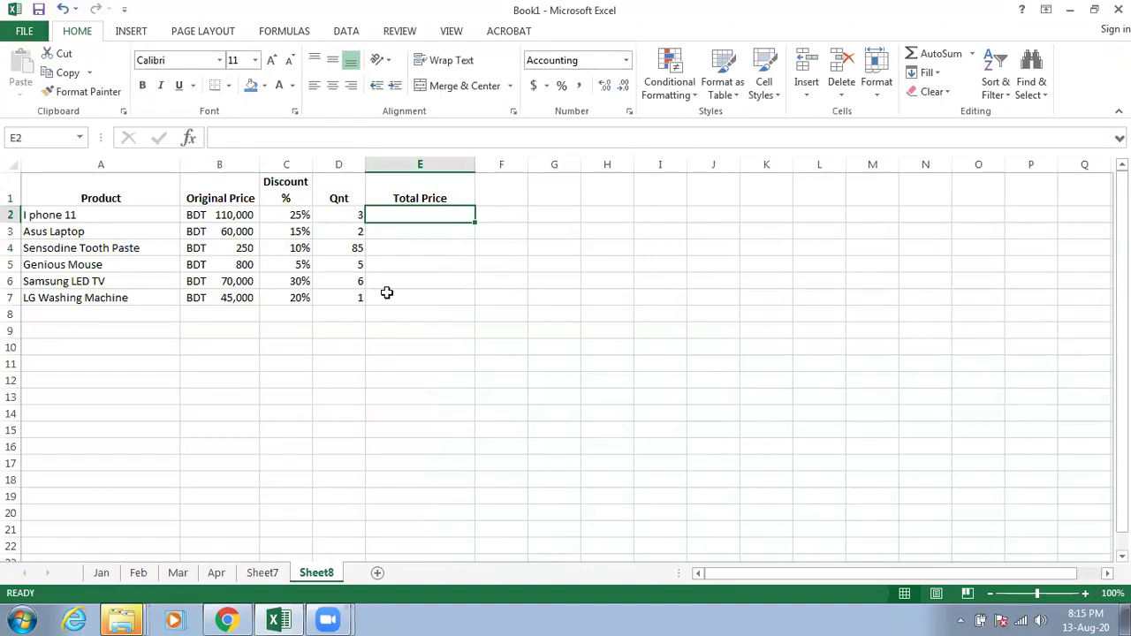
type("=")
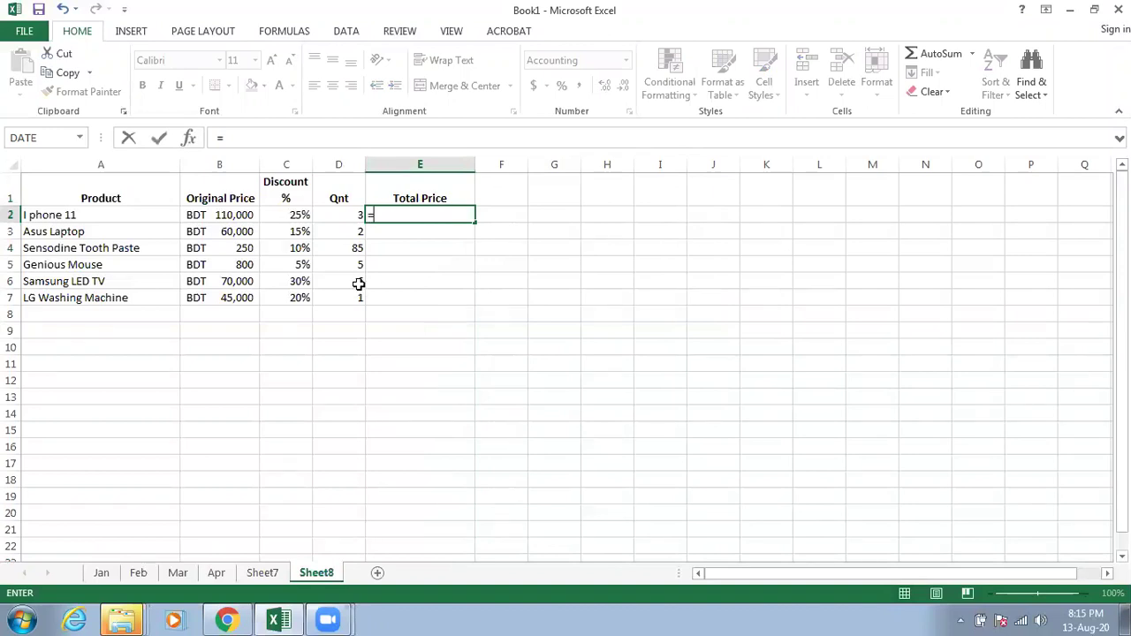
type("(")
left_click(239, 220)
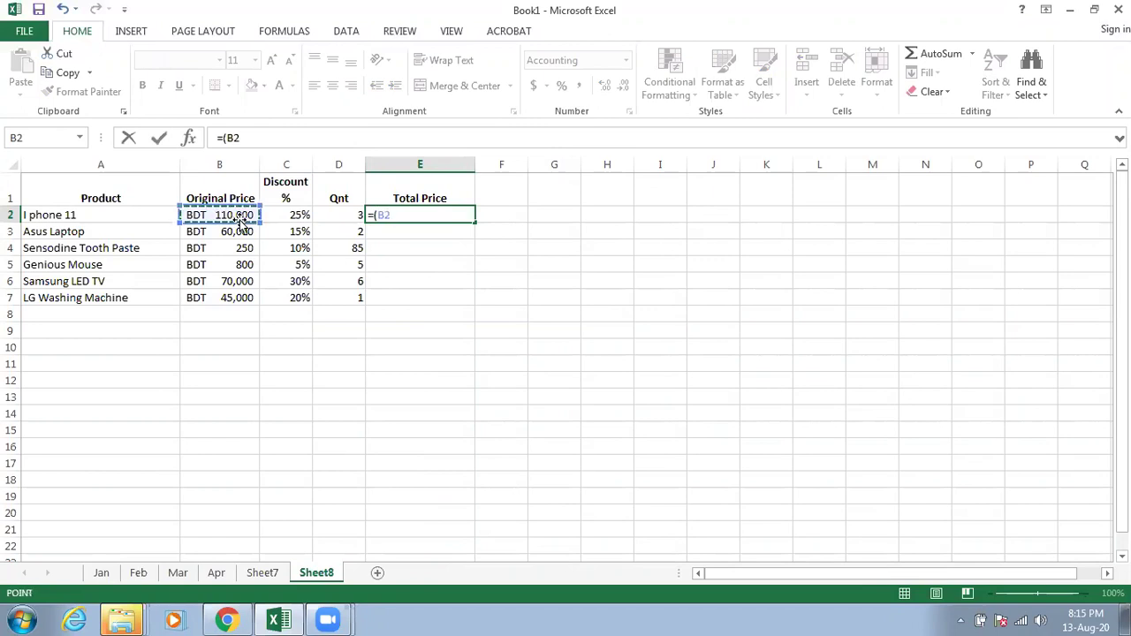
type("-(")
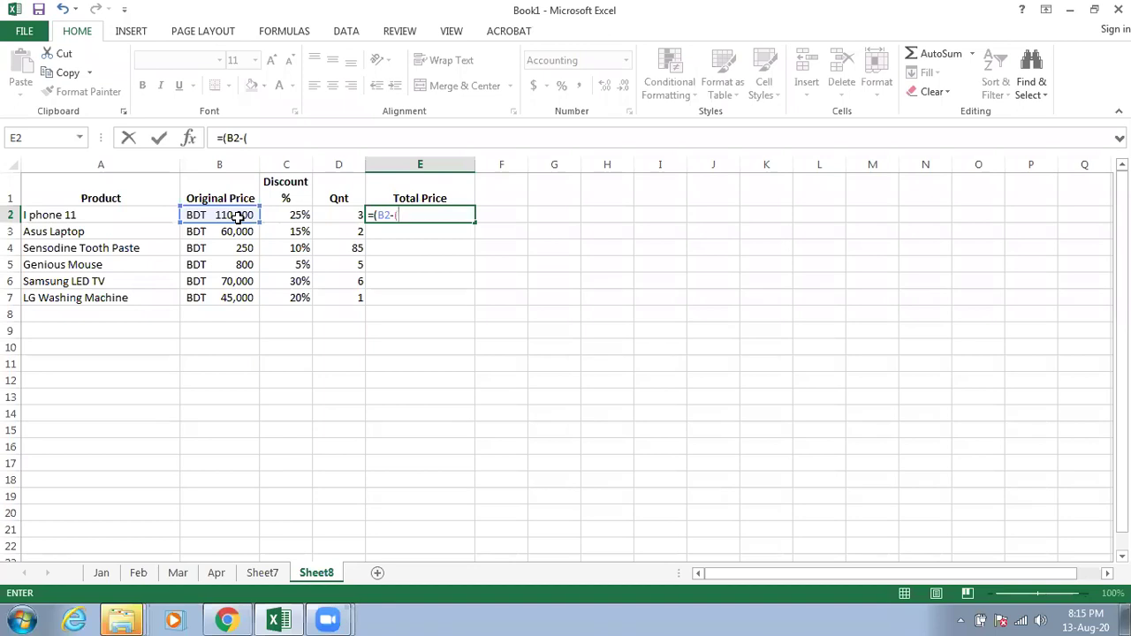
left_click(302, 215)
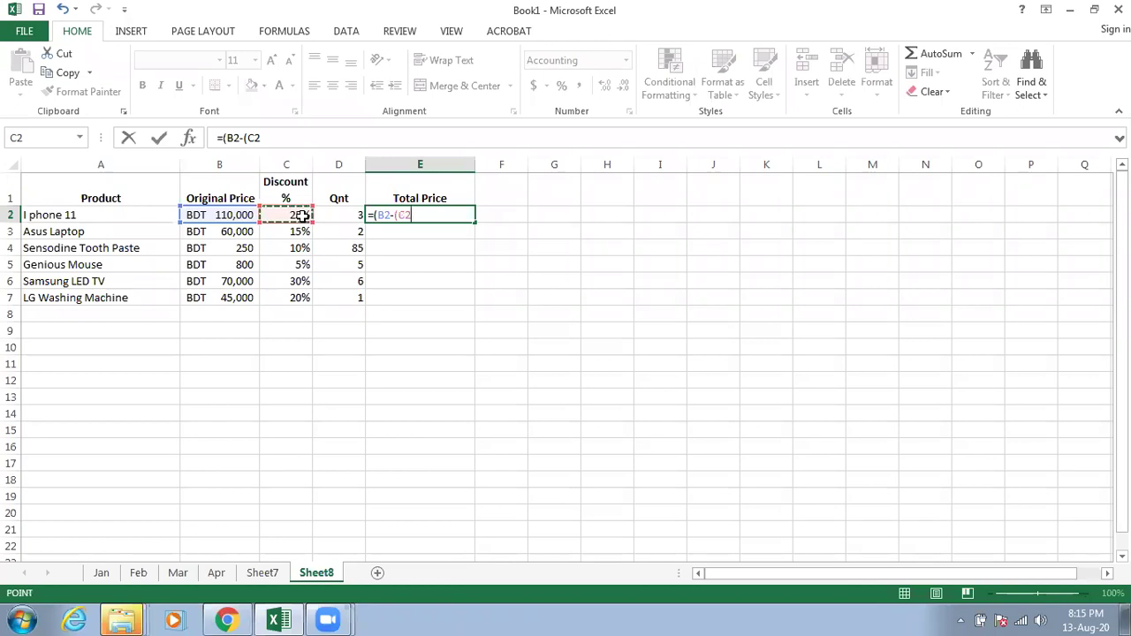
type("*")
left_click(246, 222)
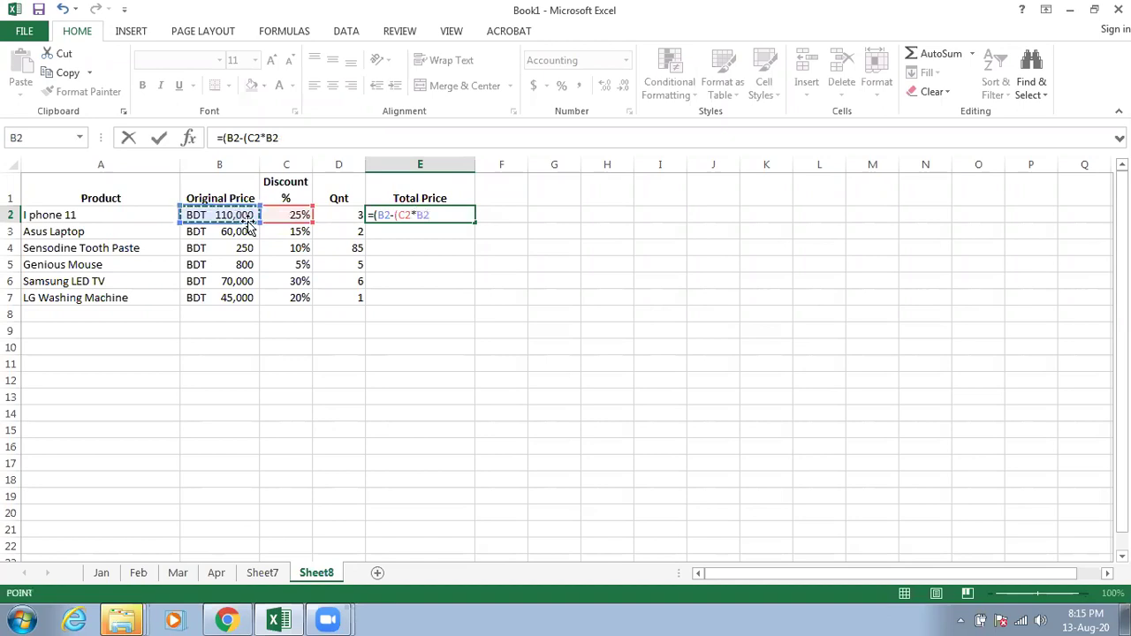
type(")")
type(")*")
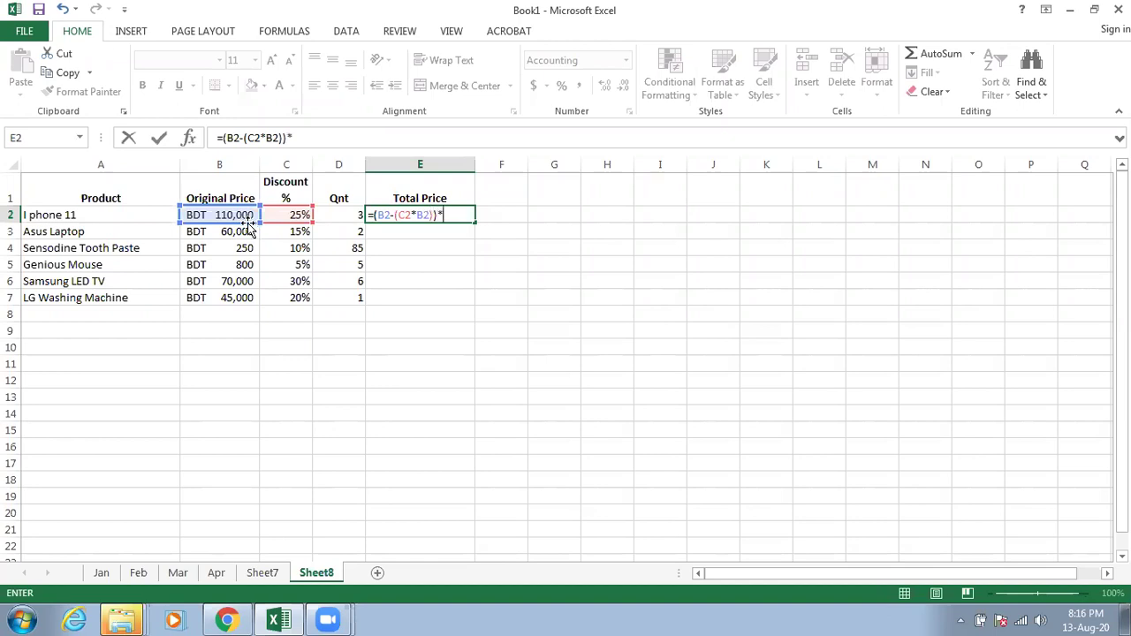
left_click(343, 216)
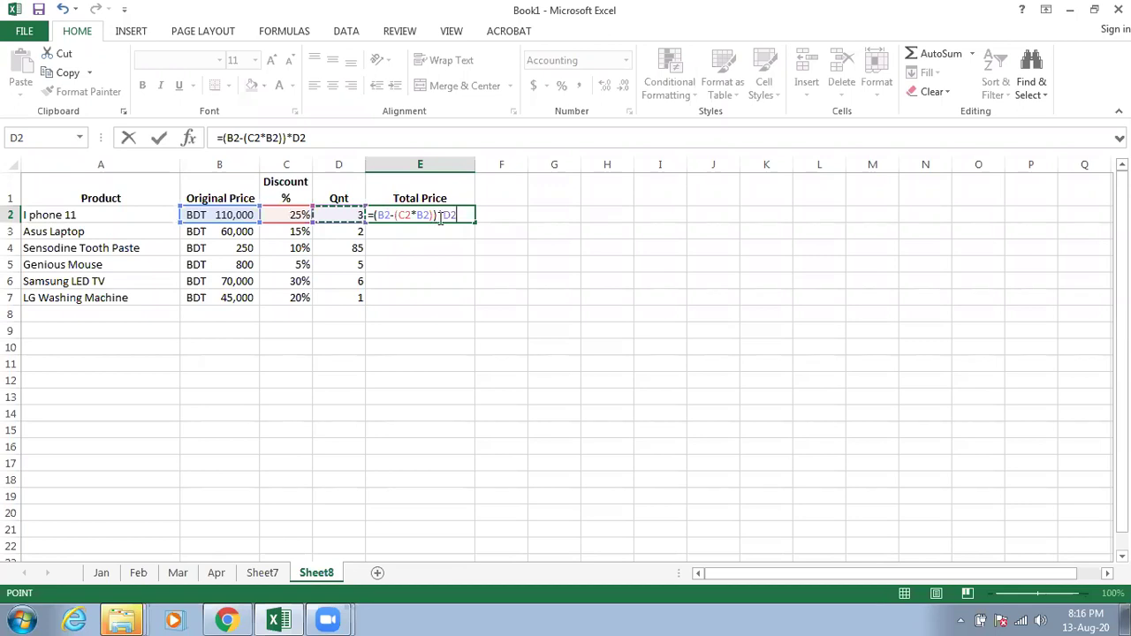
left_click_drag(334, 214, 343, 217)
key("Return")
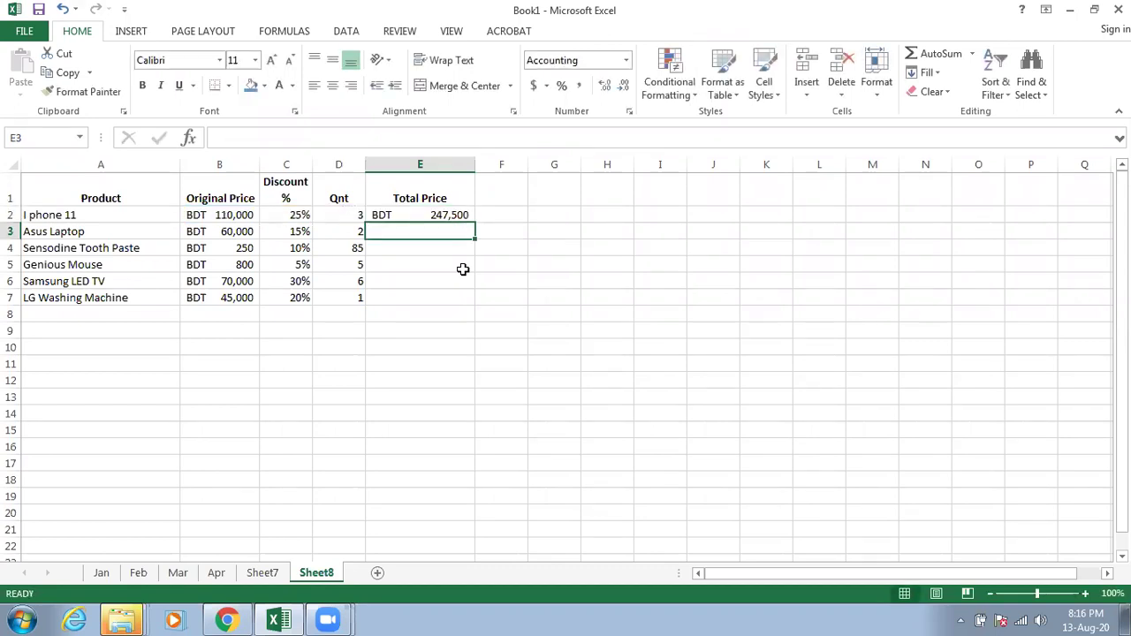
left_click(460, 216)
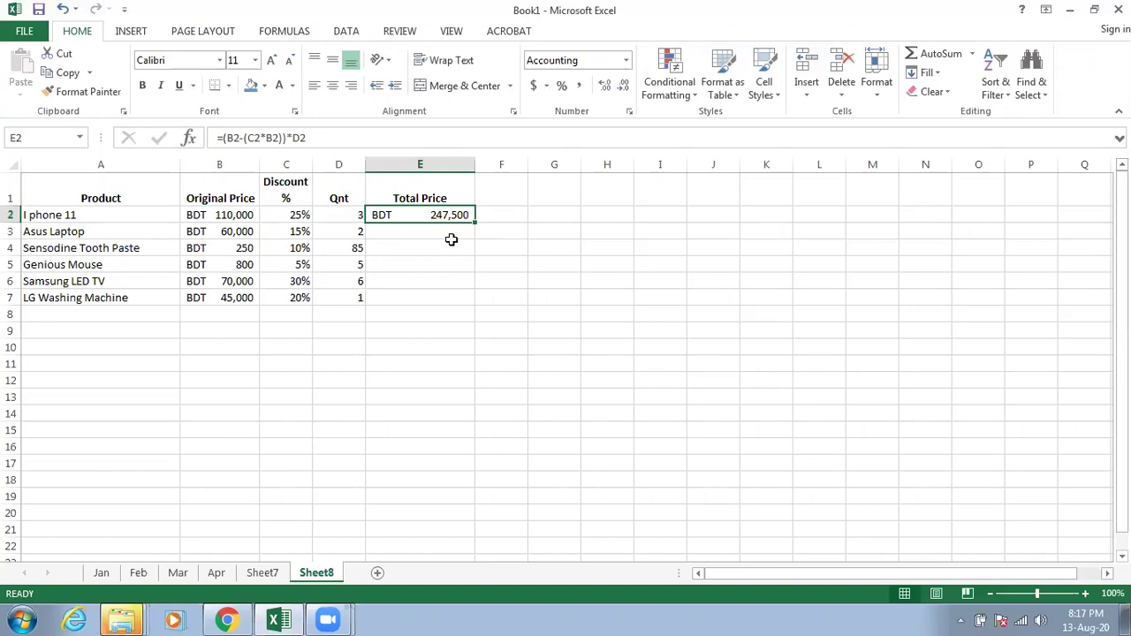
left_click(237, 214)
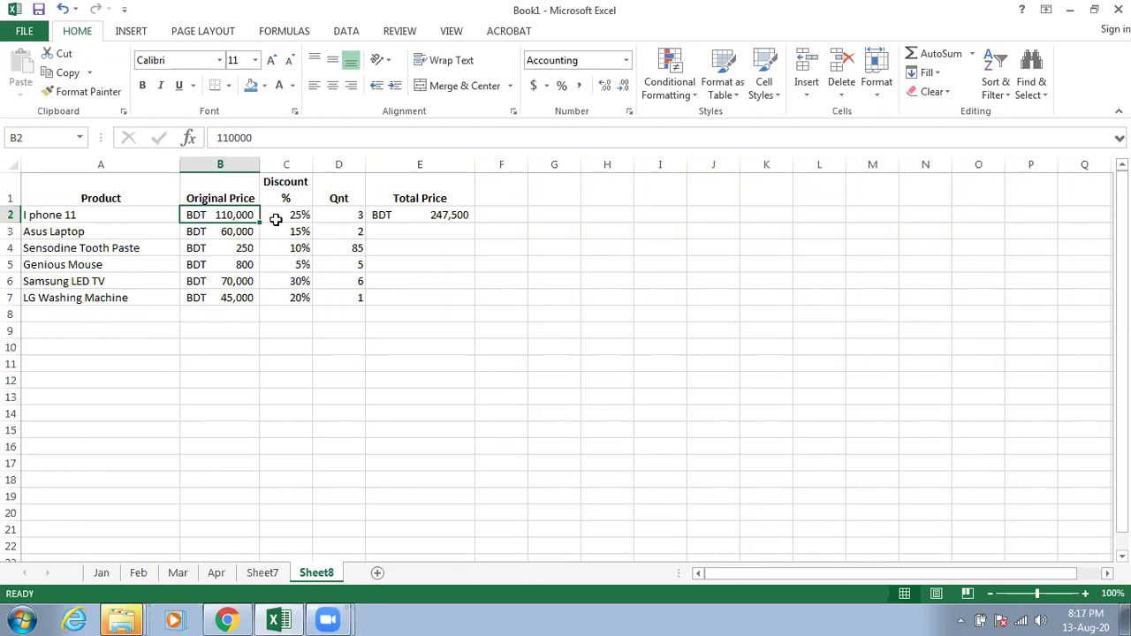
Step: Insert a new column before Qnt and give it the header After Discount in D1
left_click(338, 166)
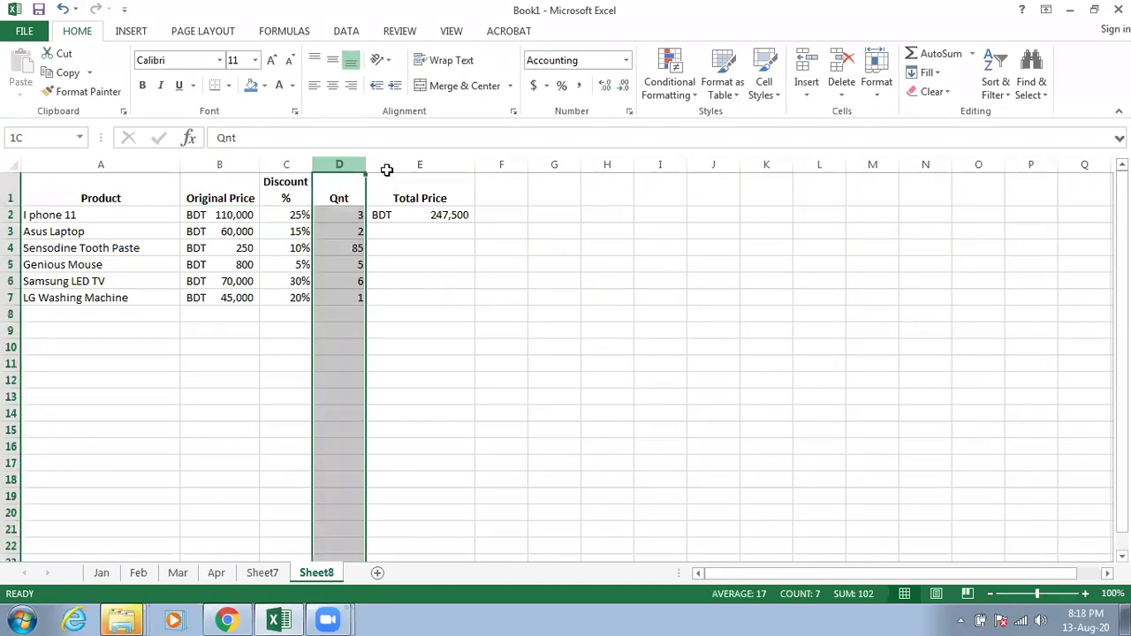
left_click(387, 170, "shift")
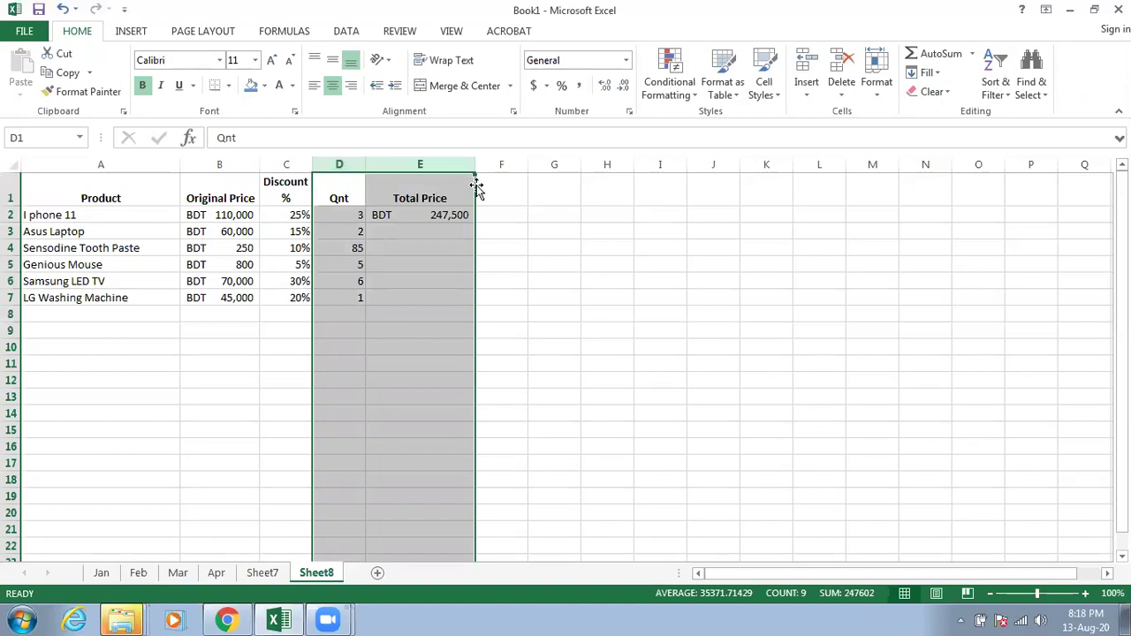
left_click(339, 191)
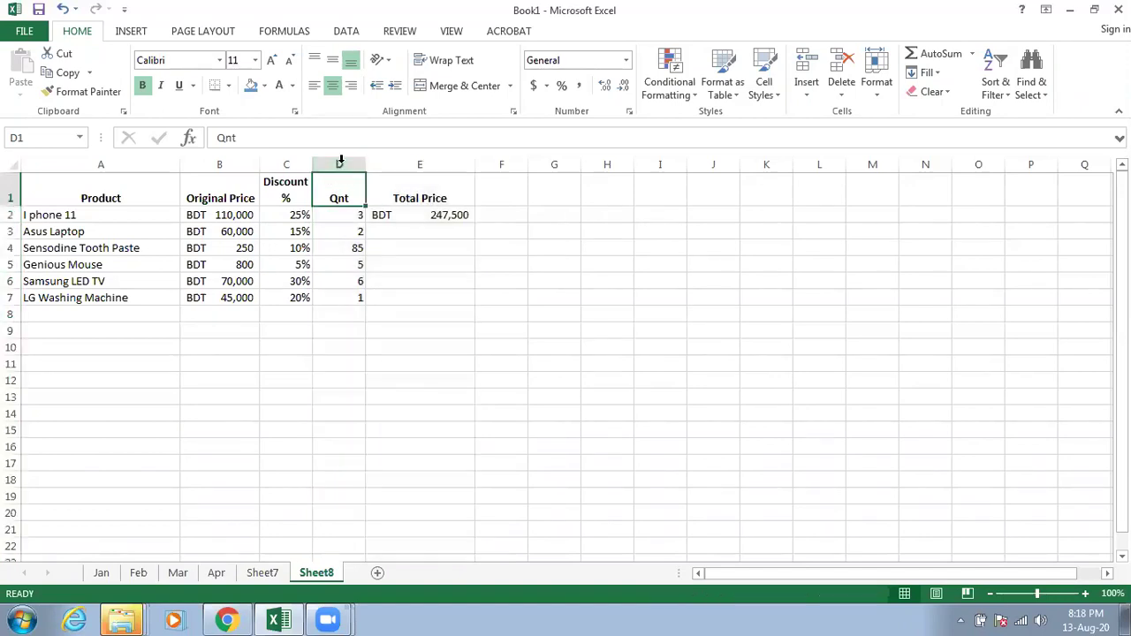
left_click(341, 161)
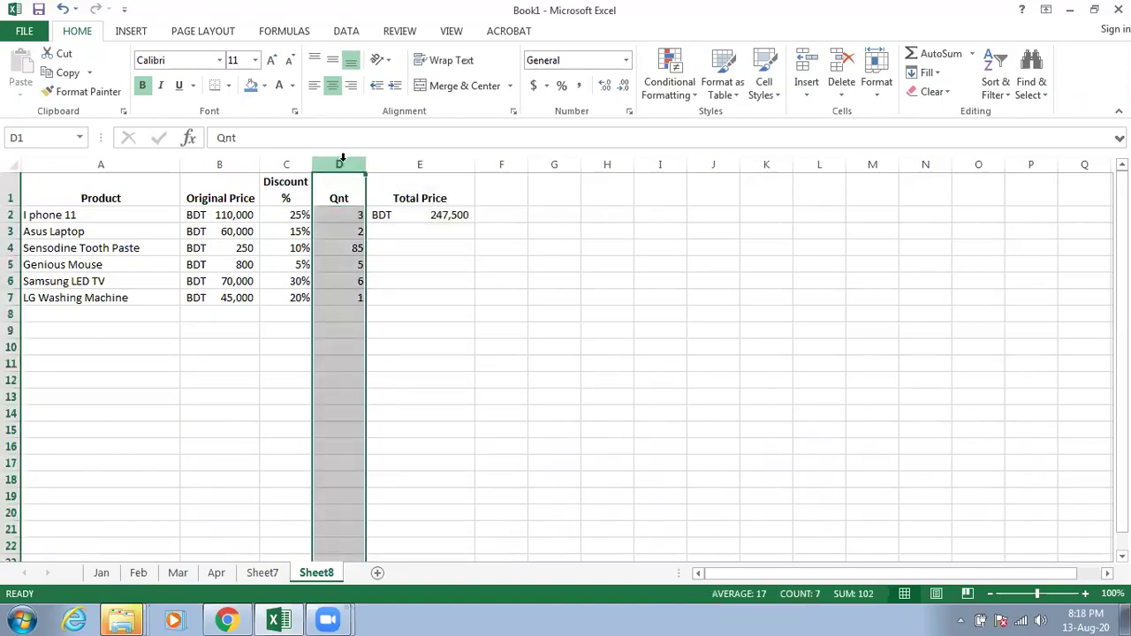
right_click(343, 158)
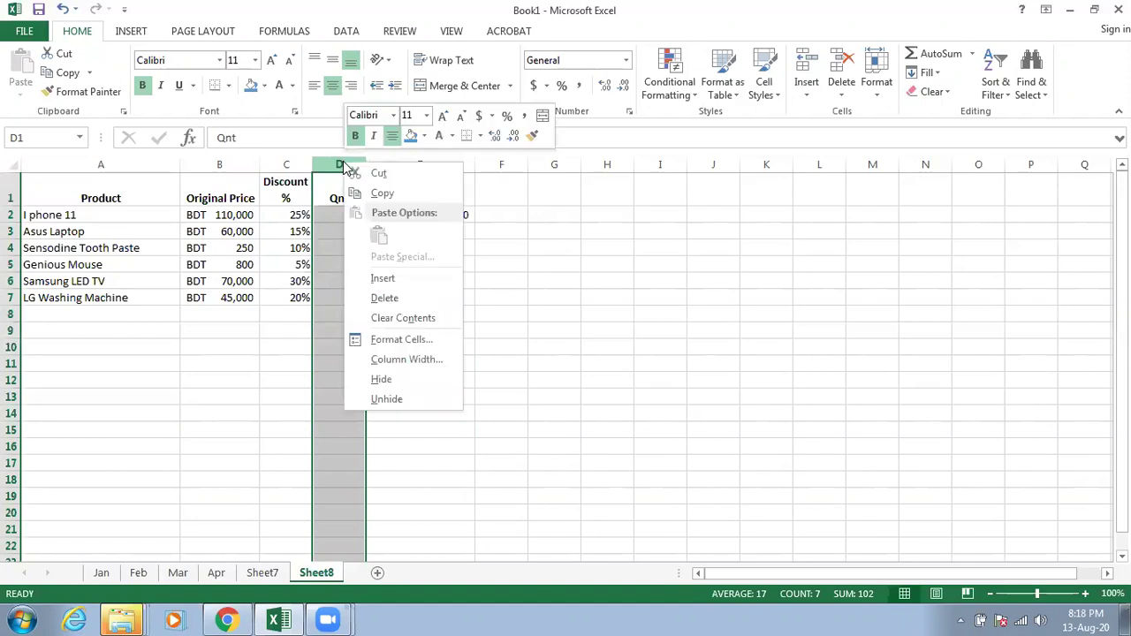
left_click(381, 277)
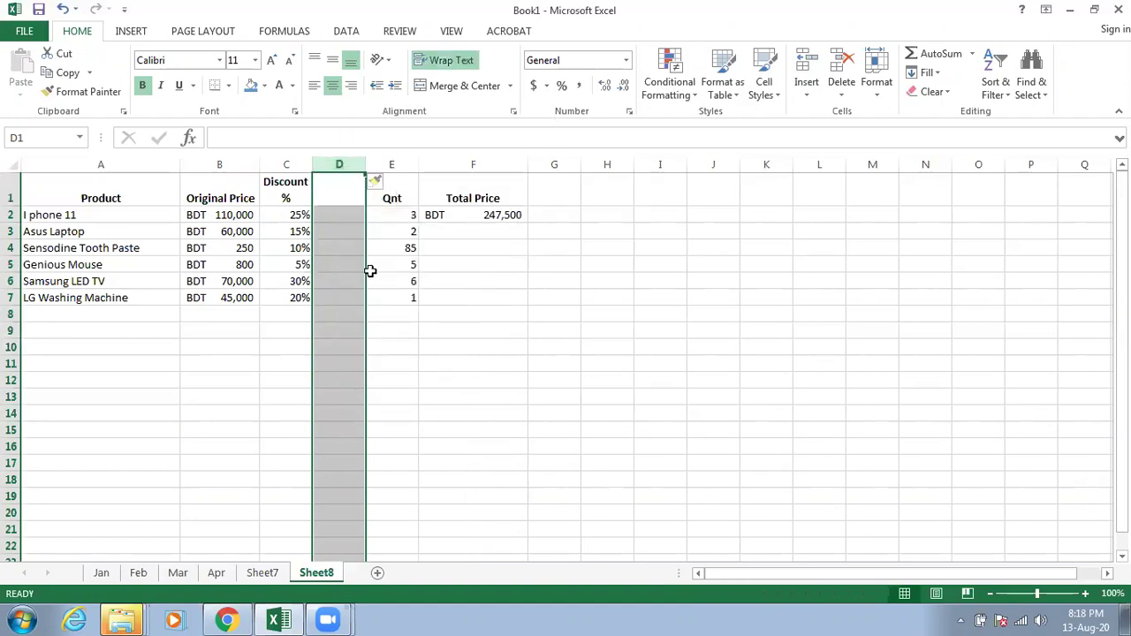
left_click(342, 196)
type("Aft")
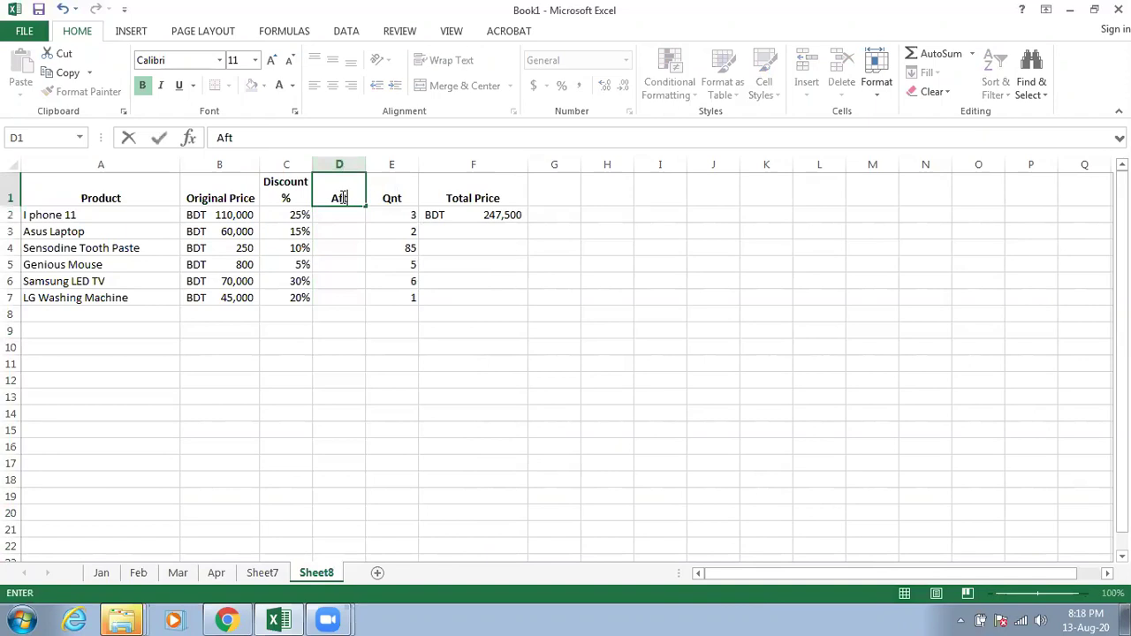
type("er Discount")
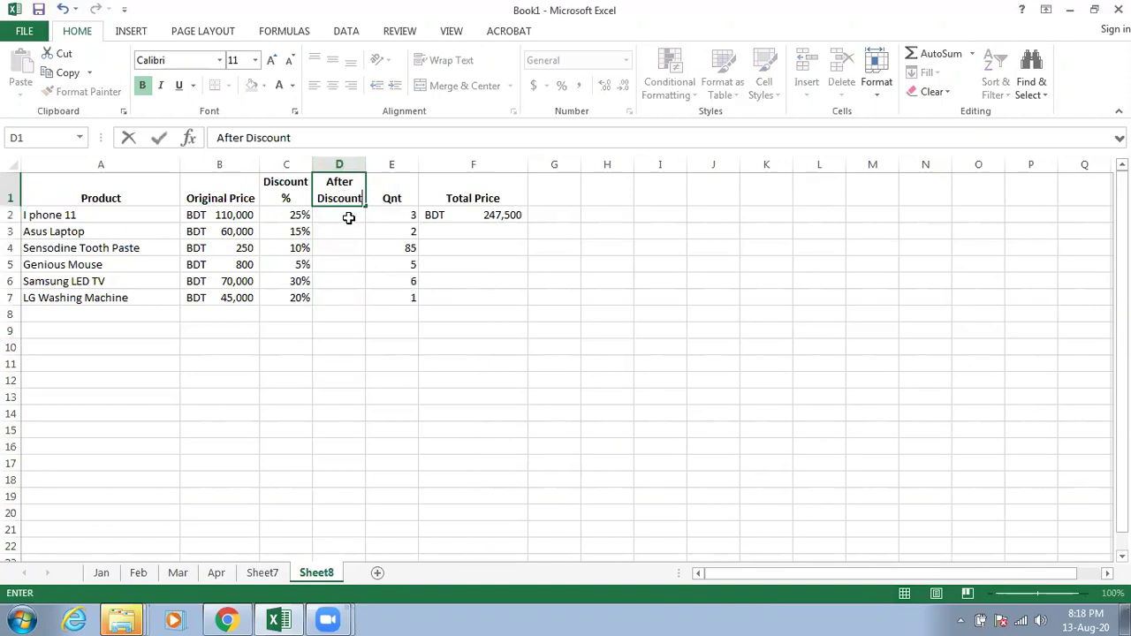
Step: Calculate the I phone 11's price after discount in D2 with the formula =(100%-C2)*B2
left_click(349, 218)
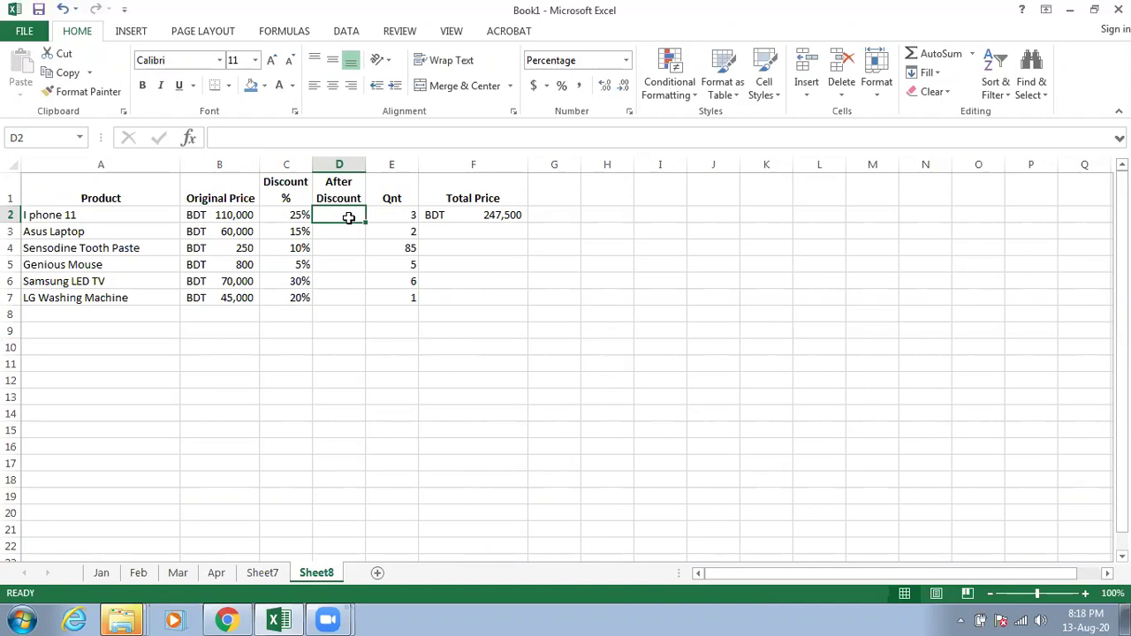
type("=")
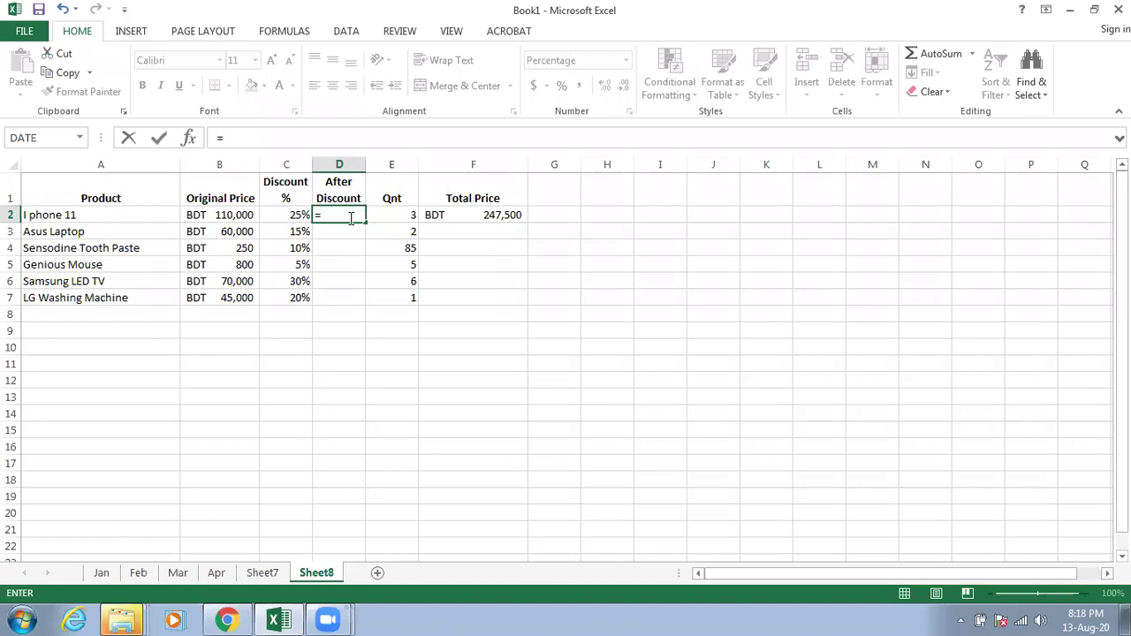
type("(100%-")
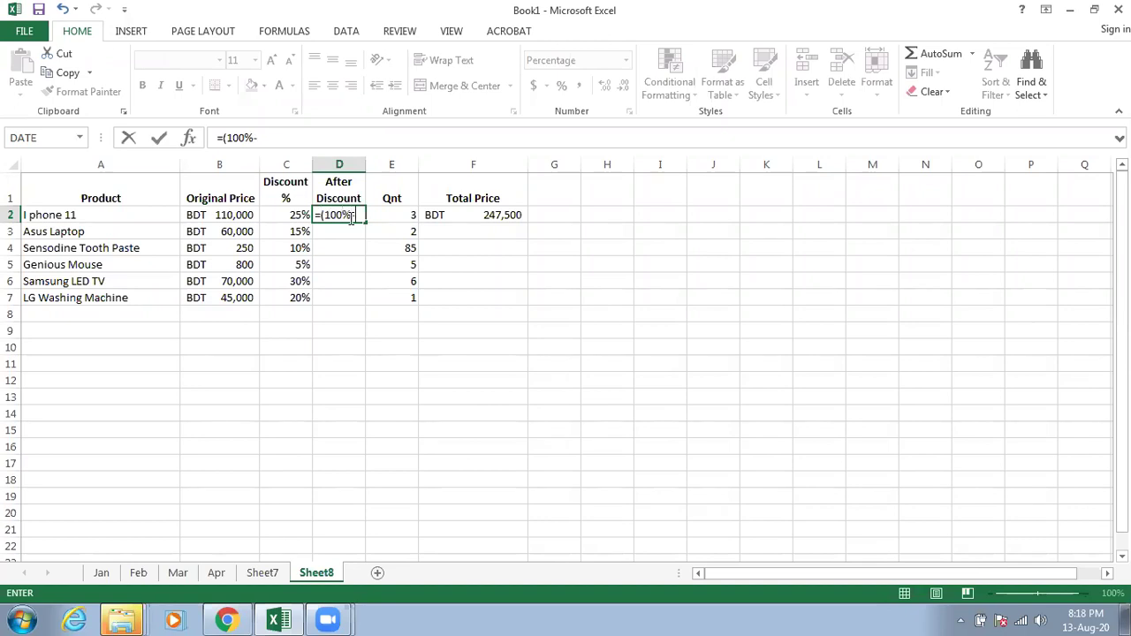
left_click(285, 213)
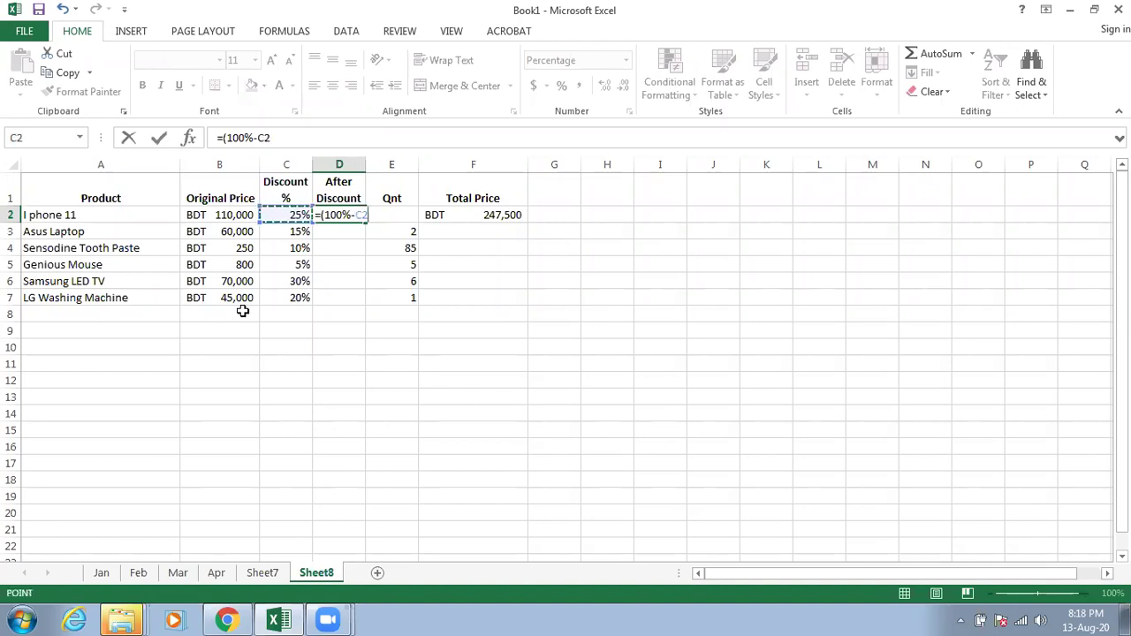
type(")*")
left_click(228, 215)
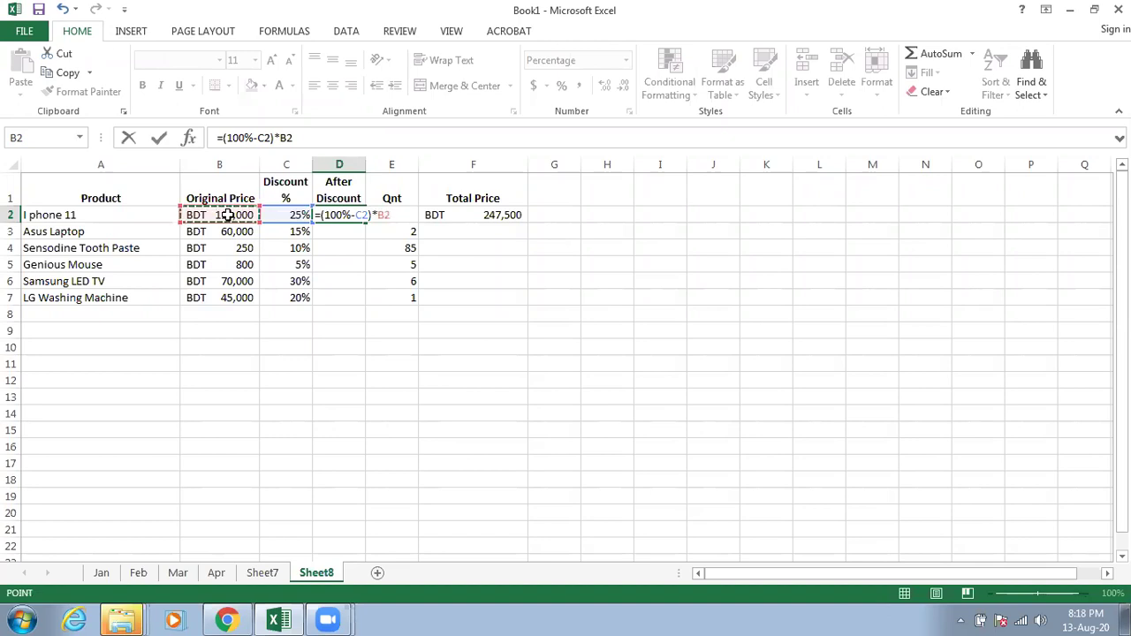
key("Return")
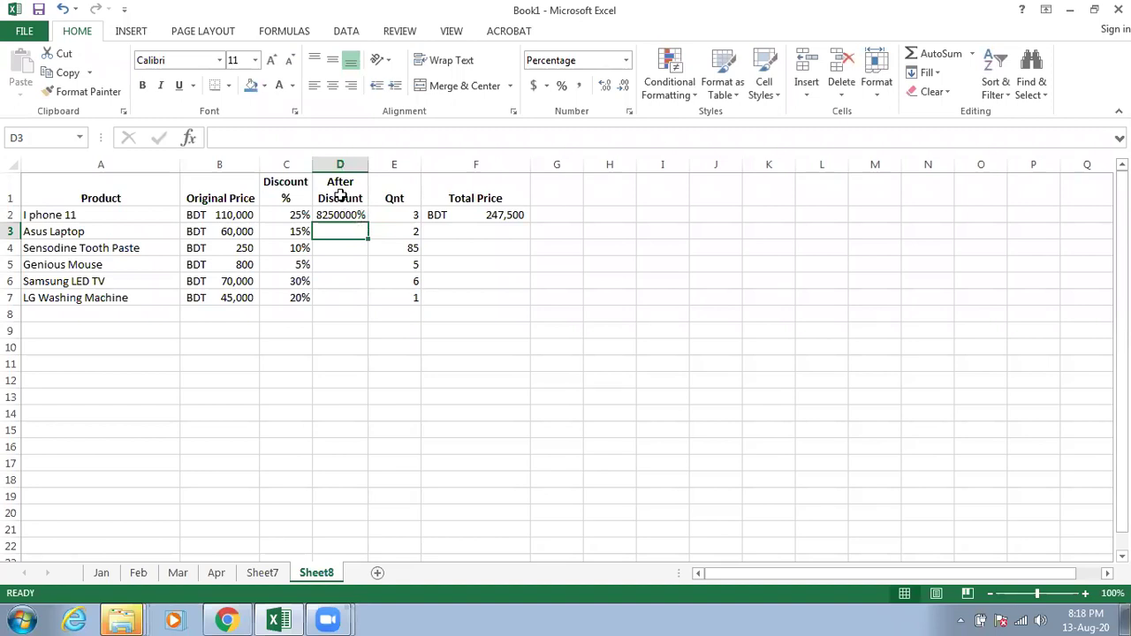
Step: Format the After Discount column as Accounting with 0 decimal places and the BDT symbol
left_click(339, 164)
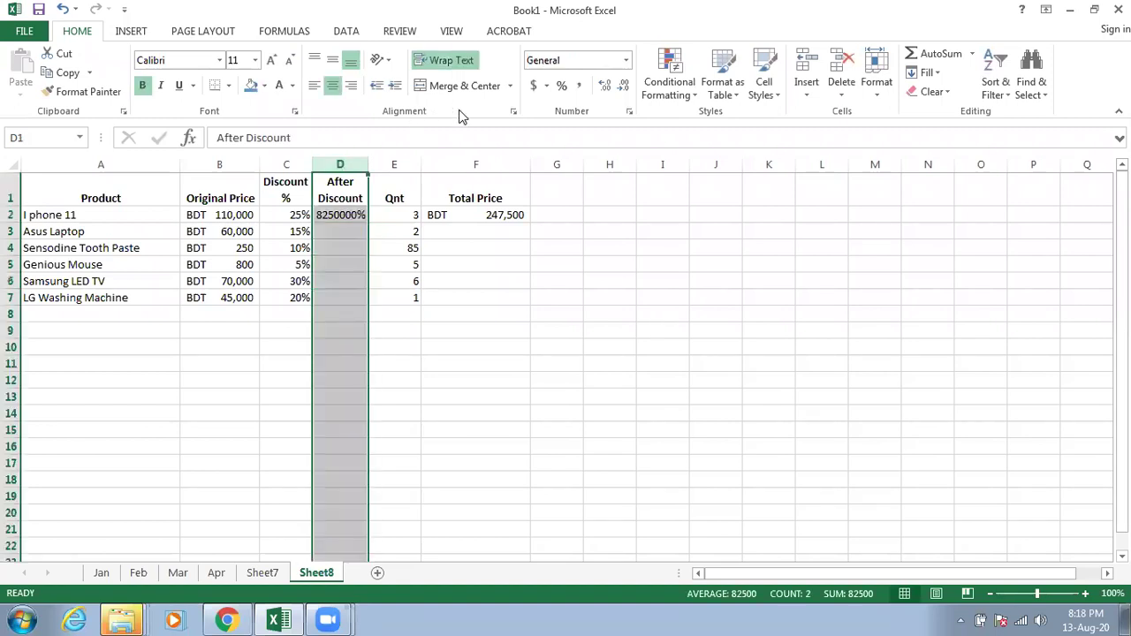
left_click(630, 112)
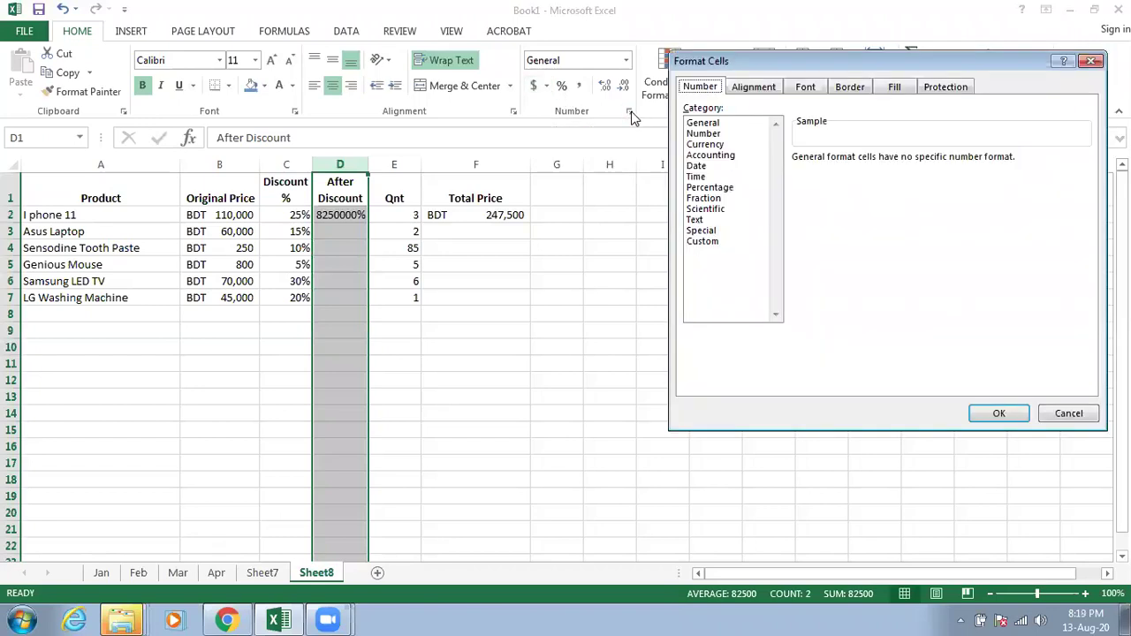
left_click(712, 155)
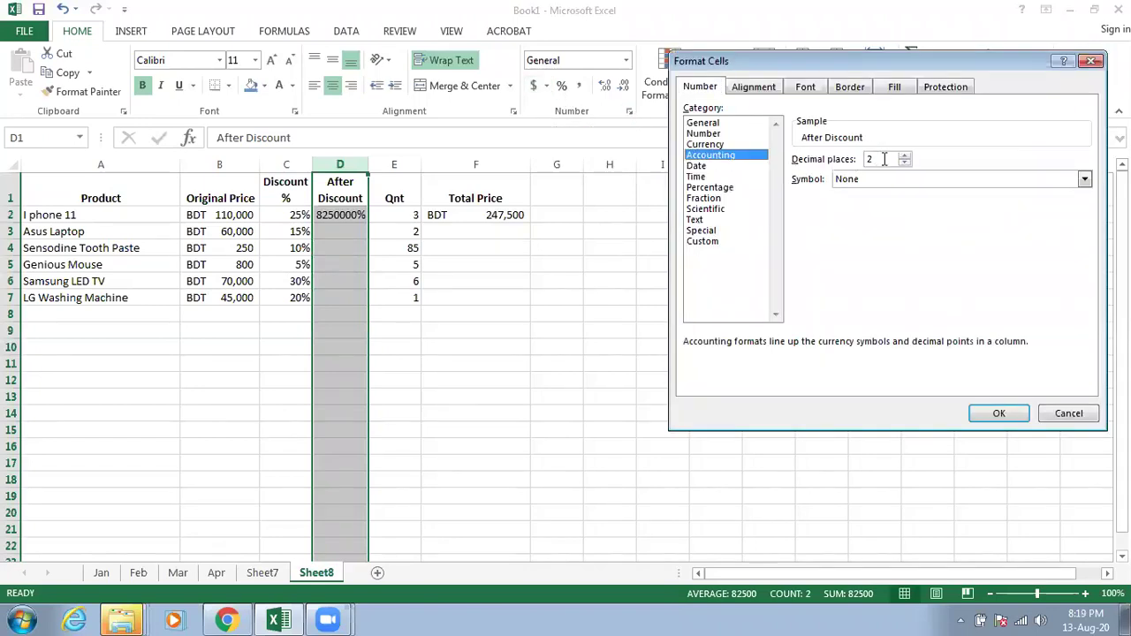
left_click(904, 164)
left_click(890, 180)
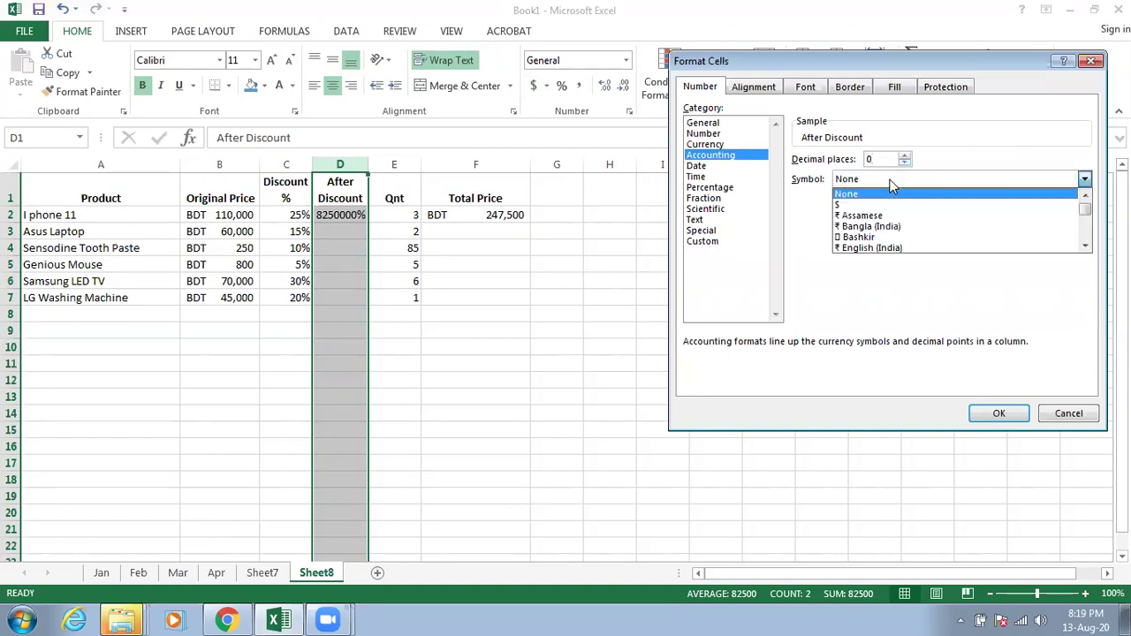
key("b")
key("b")
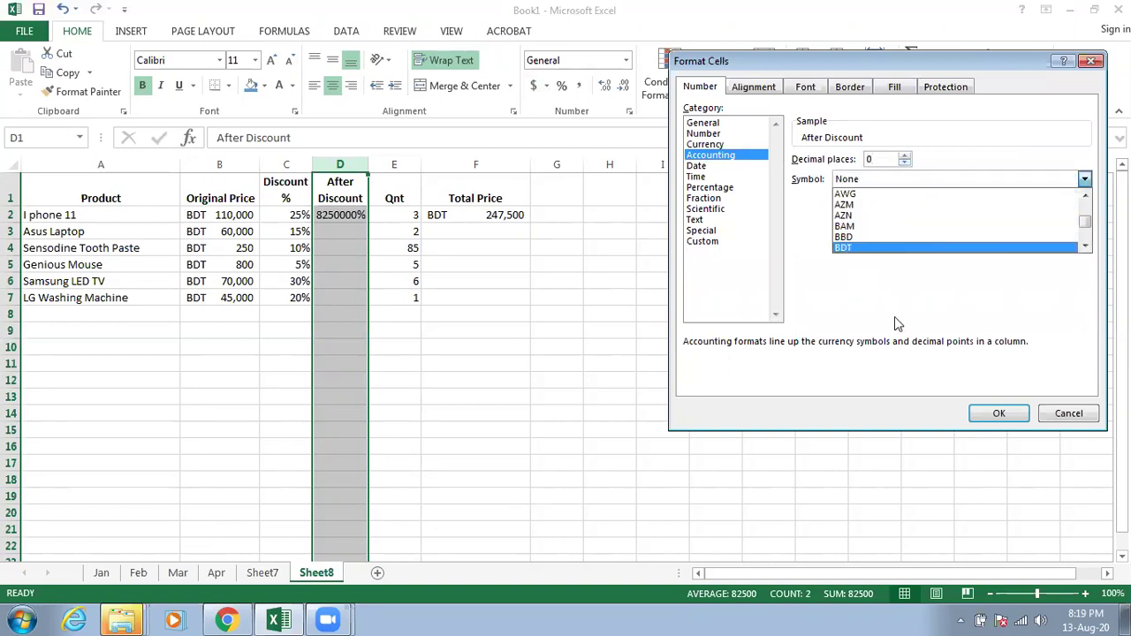
left_click(1004, 418)
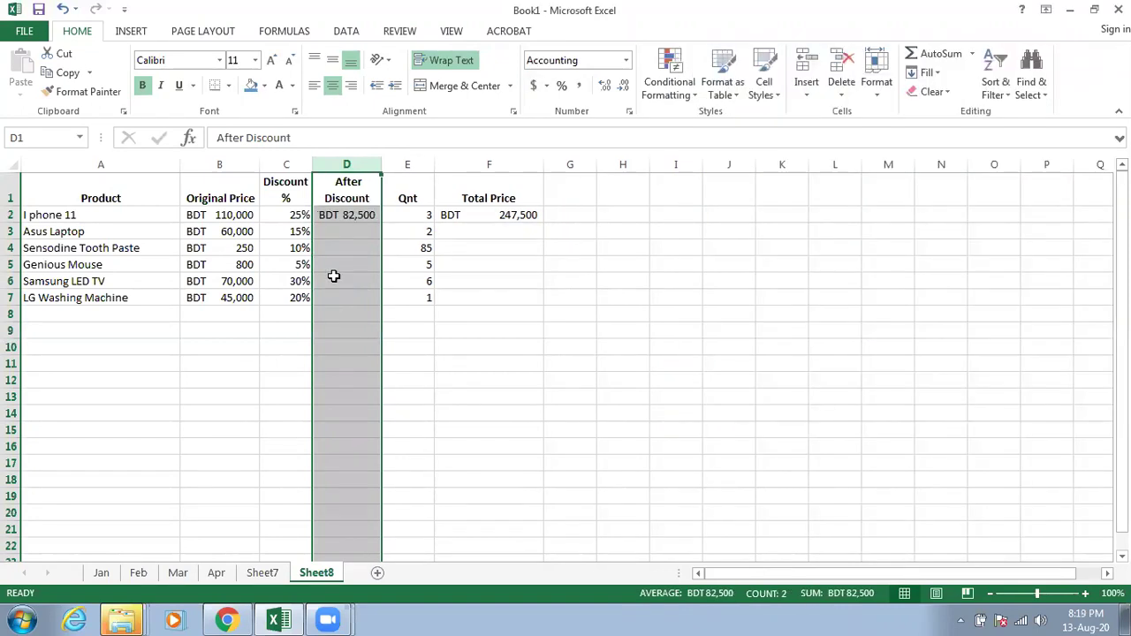
left_click(348, 229)
left_click(357, 217)
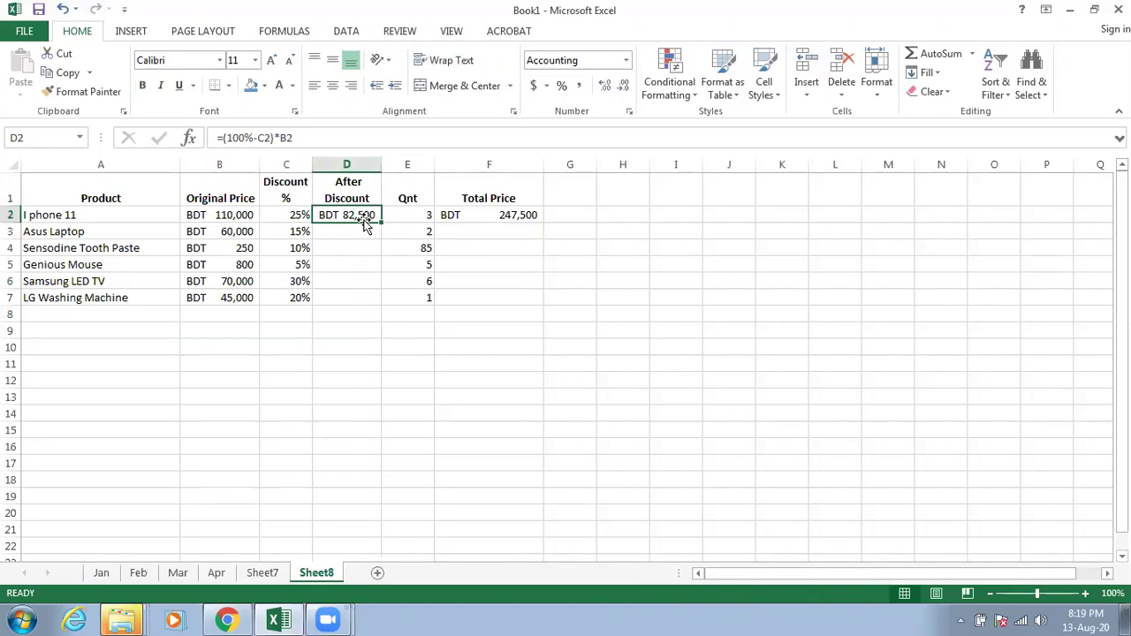
Step: Replace the I phone 11's total price formula in F2 with =D2*E2
left_click(469, 215)
double_click(475, 214)
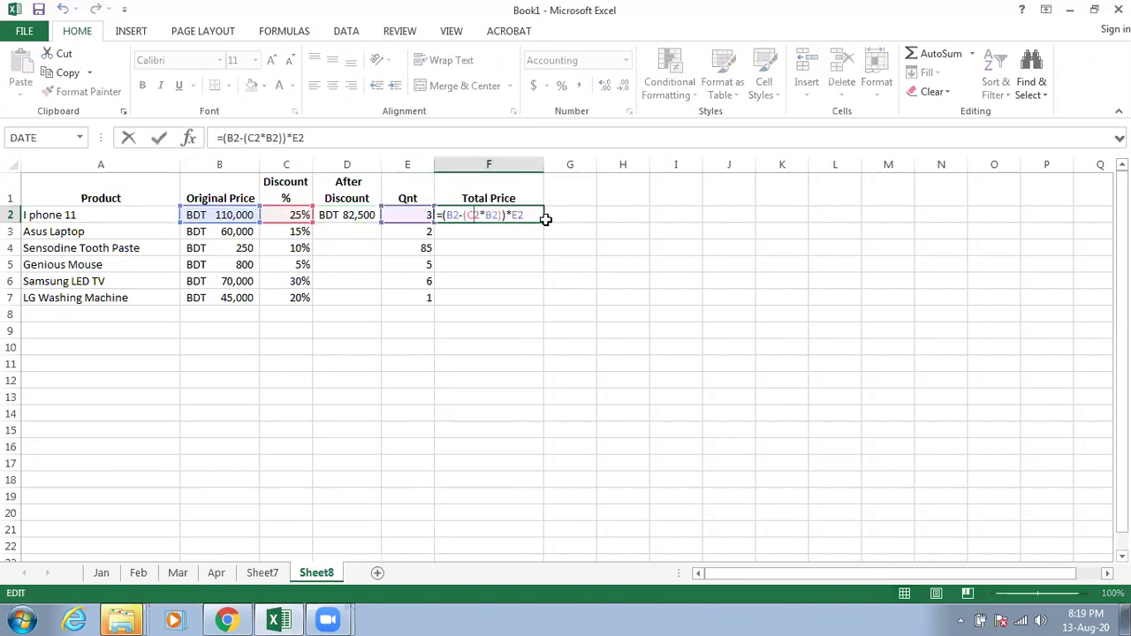
left_click_drag(530, 216, 445, 214)
key("BackSpace")
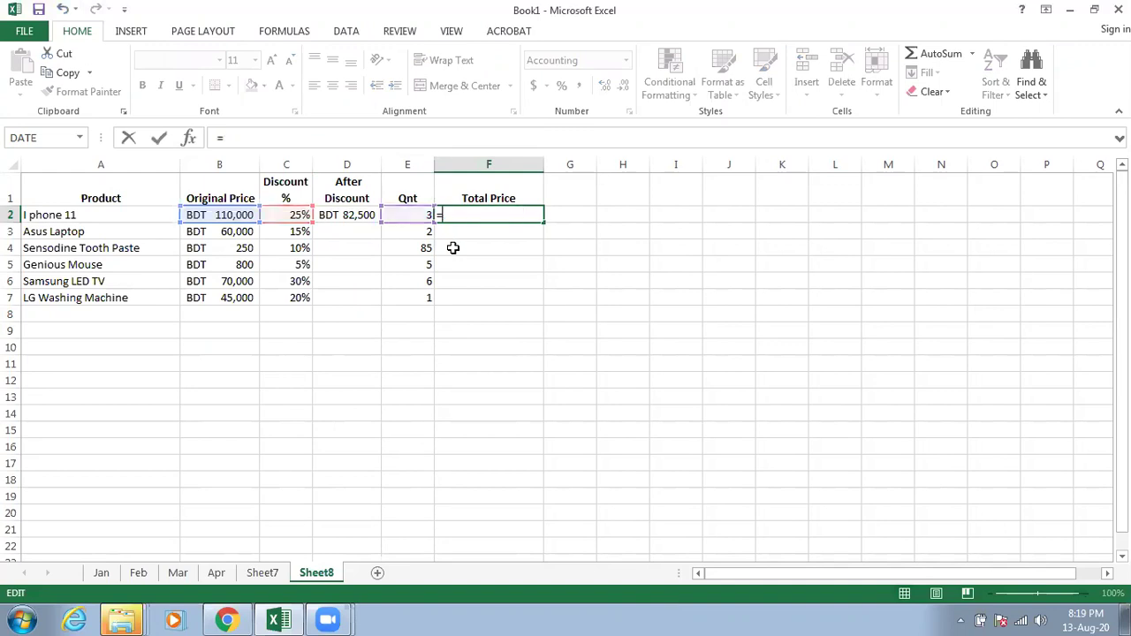
left_click(353, 217)
type("*")
left_click(410, 214)
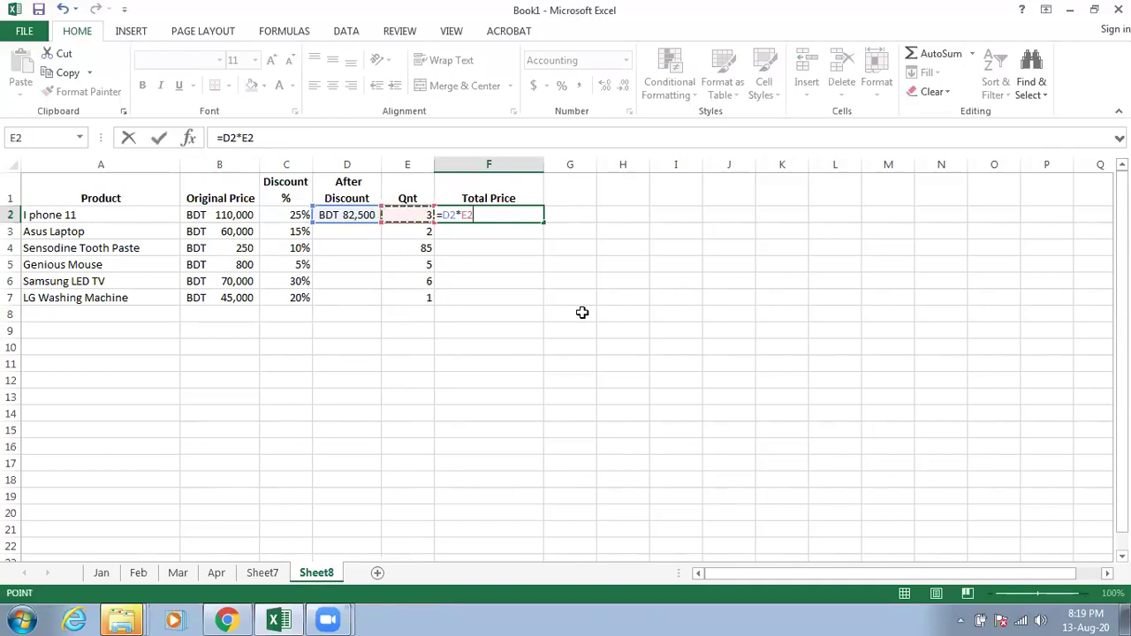
key("Return")
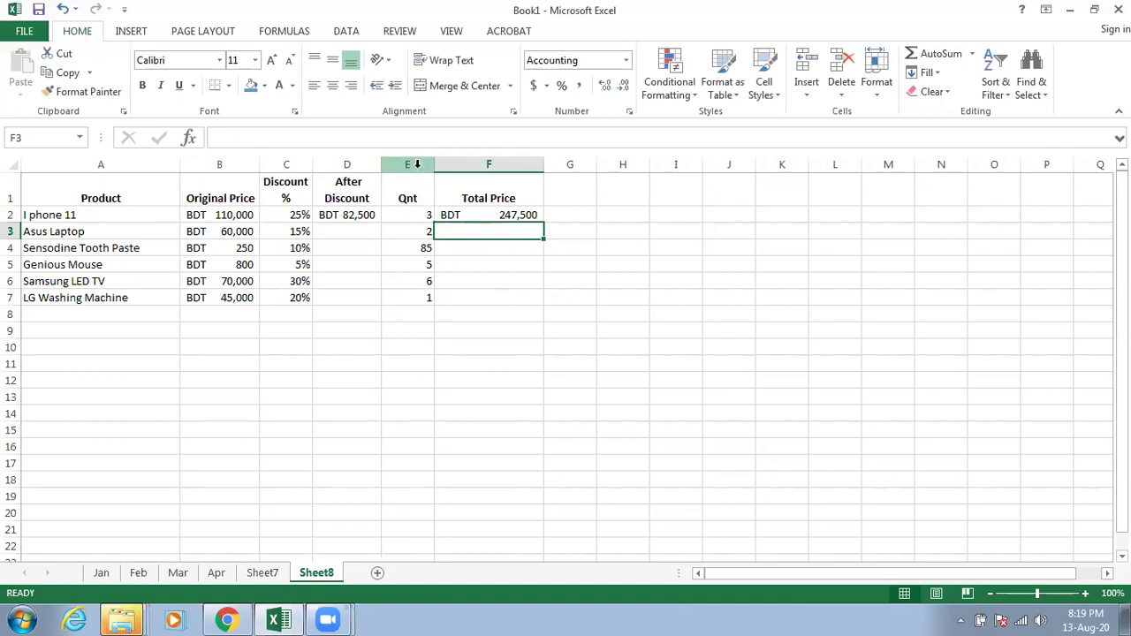
Step: Center the contents of the Qnt column horizontally
left_click(413, 161)
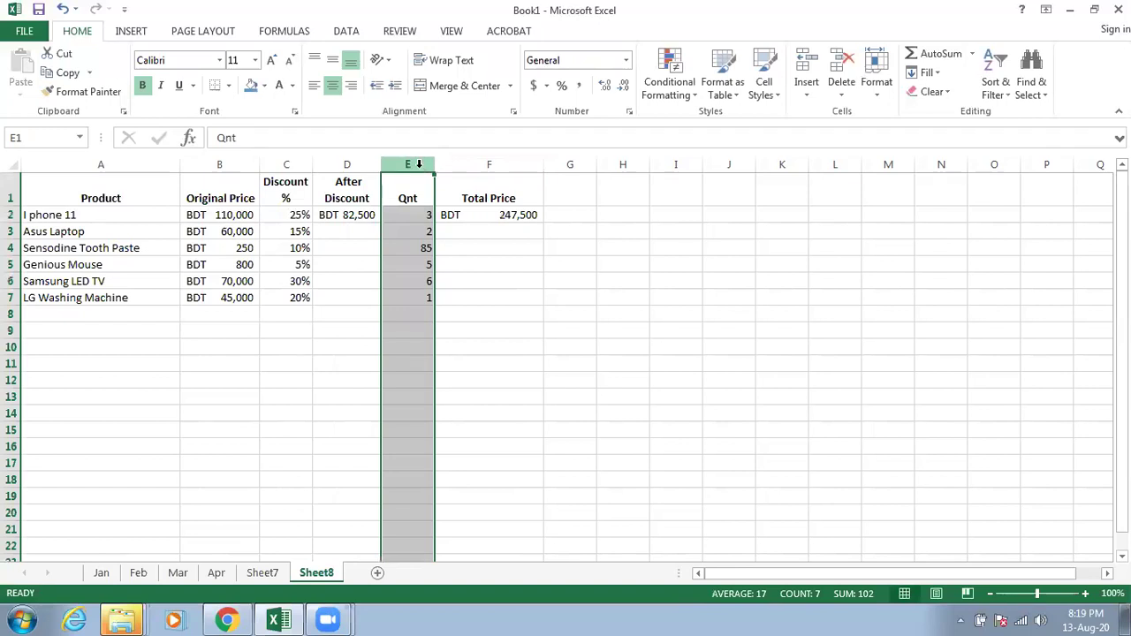
left_click(334, 88)
left_click(334, 89)
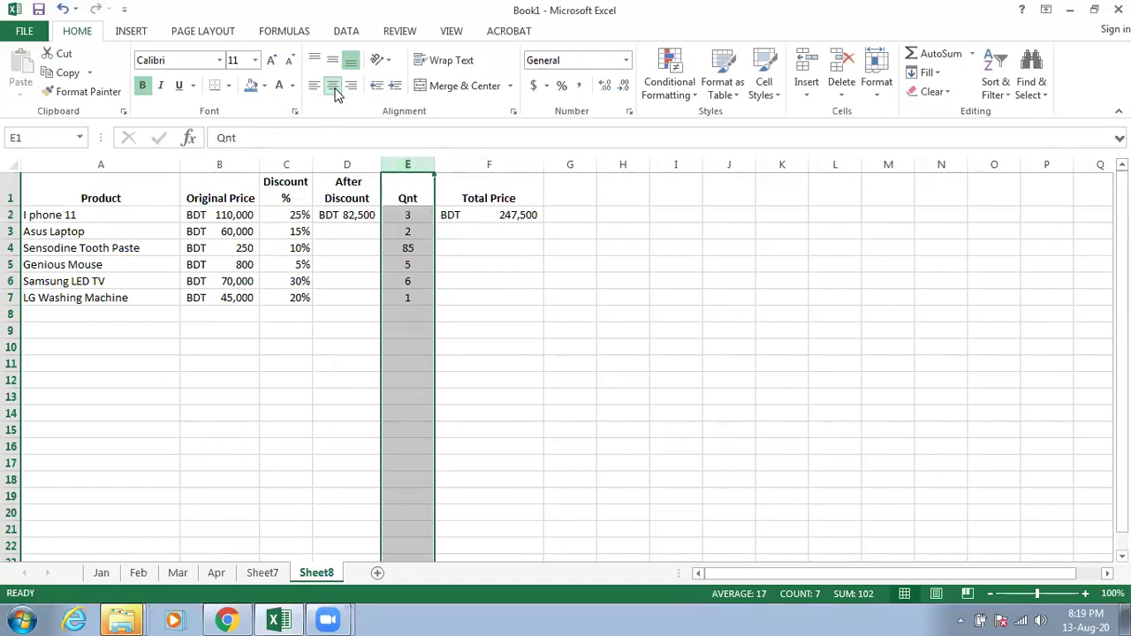
left_click(468, 301)
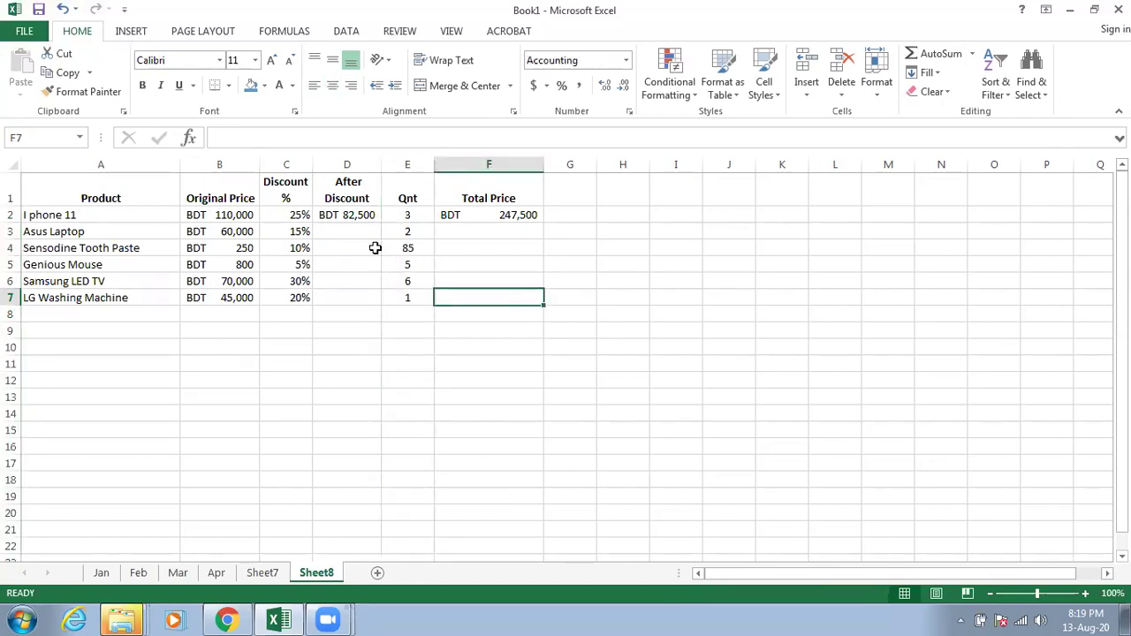
Step: Fill the After Discount formula from D2 down to D7 and the Total Price formula from F2 down to F7
left_click(357, 214)
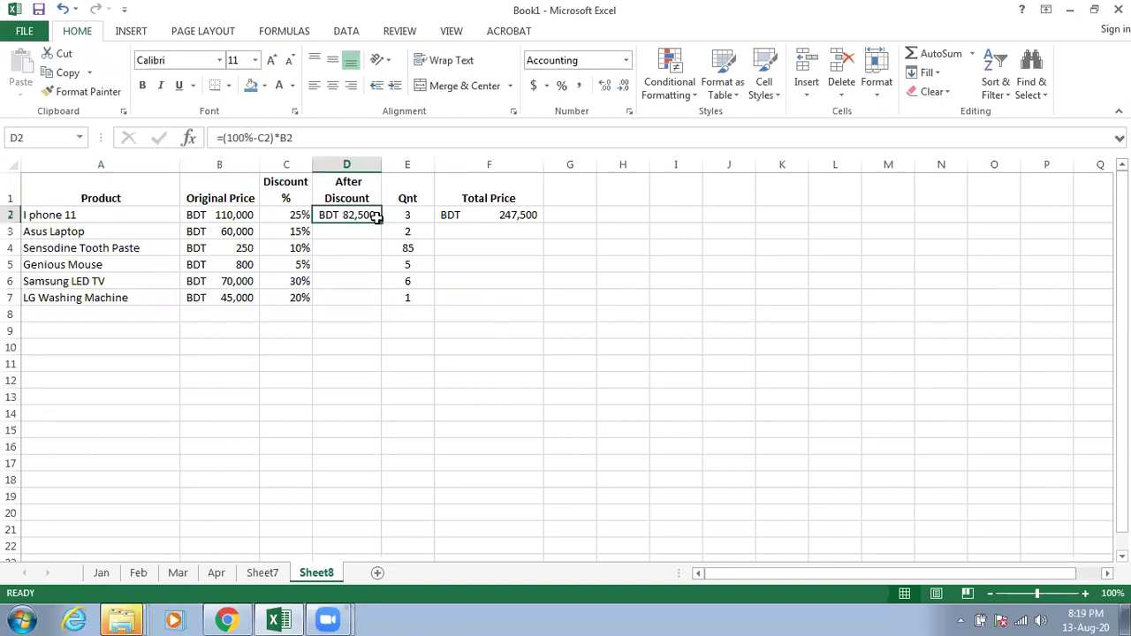
left_click_drag(379, 221, 379, 299)
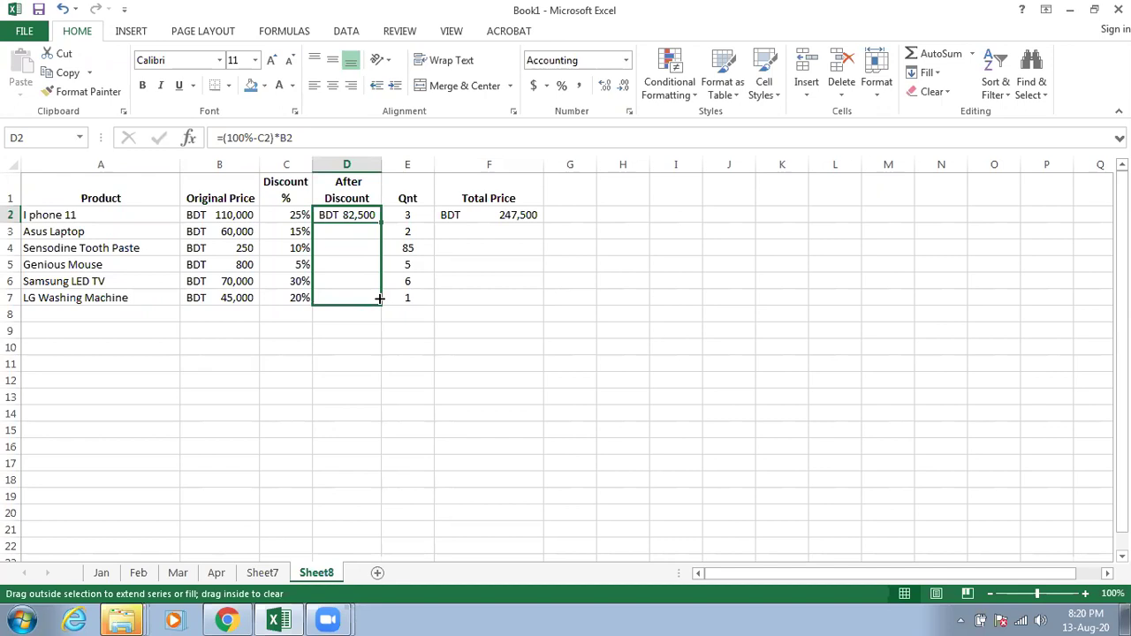
left_click_drag(379, 299, 381, 302)
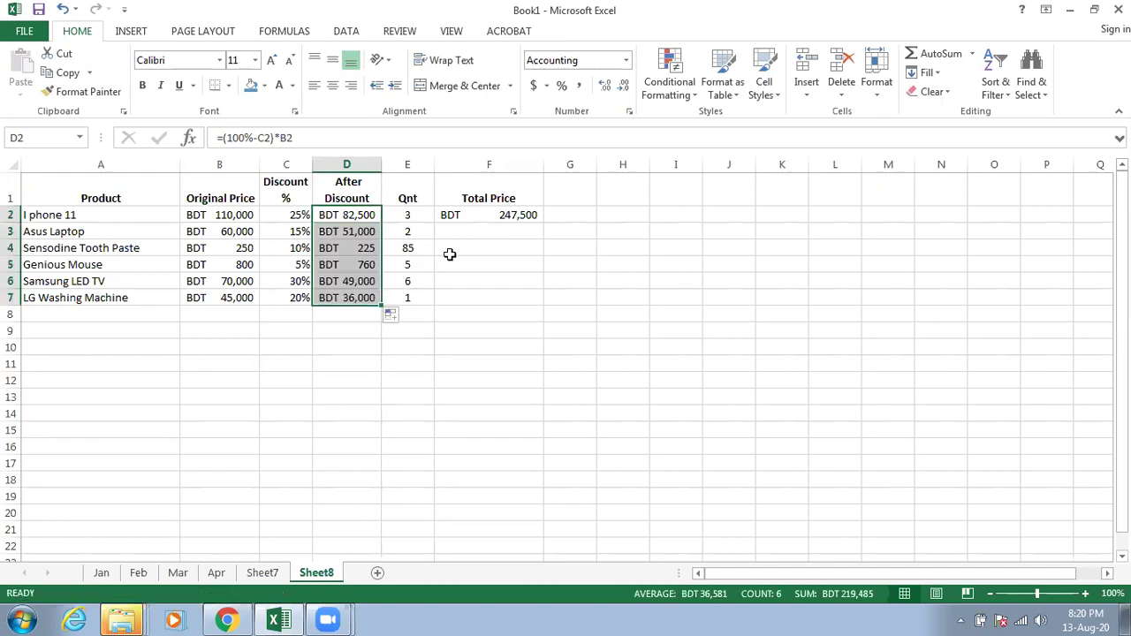
left_click(492, 215)
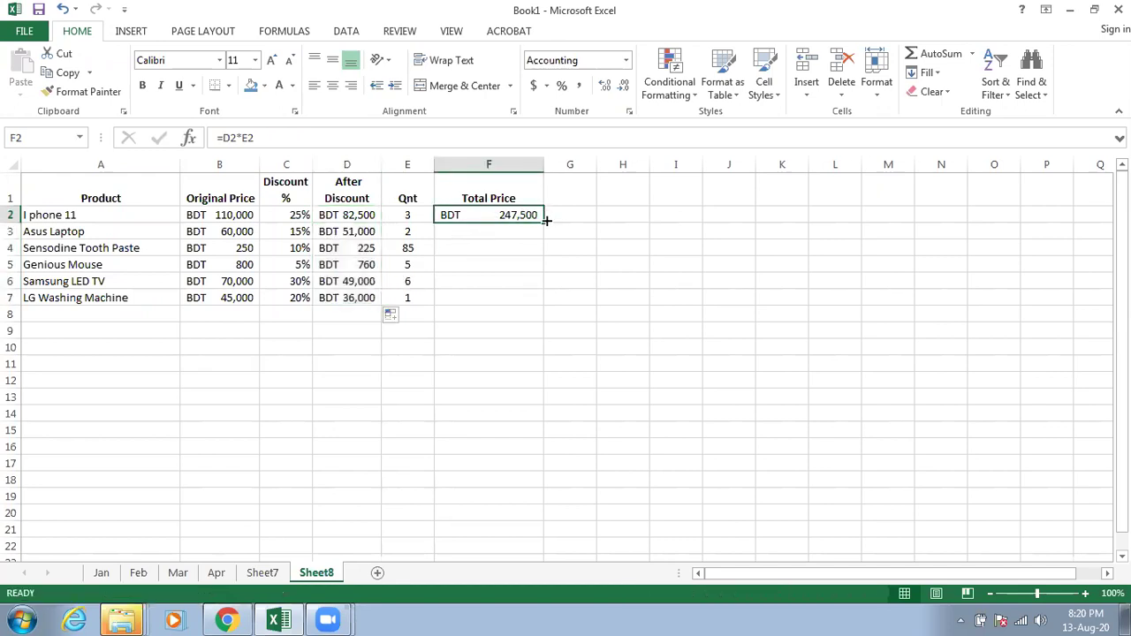
left_click_drag(546, 224, 536, 299)
left_click(590, 245)
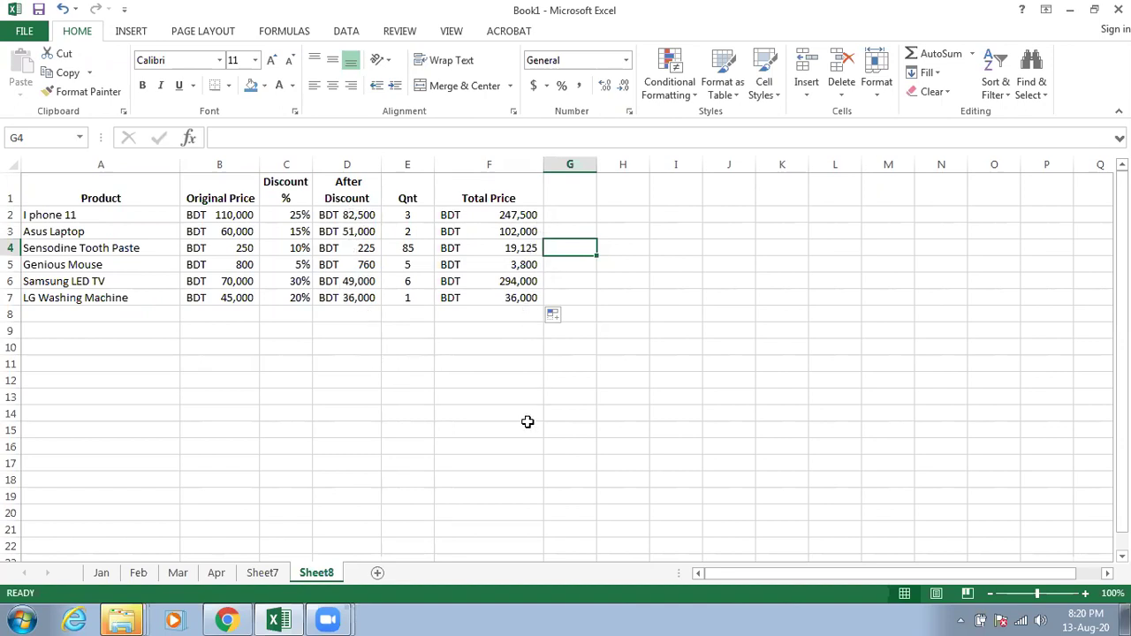
Step: Examine the filled formulas in Total Price cells F4, F6 and F7 and in After Discount cell D6
left_click(513, 250)
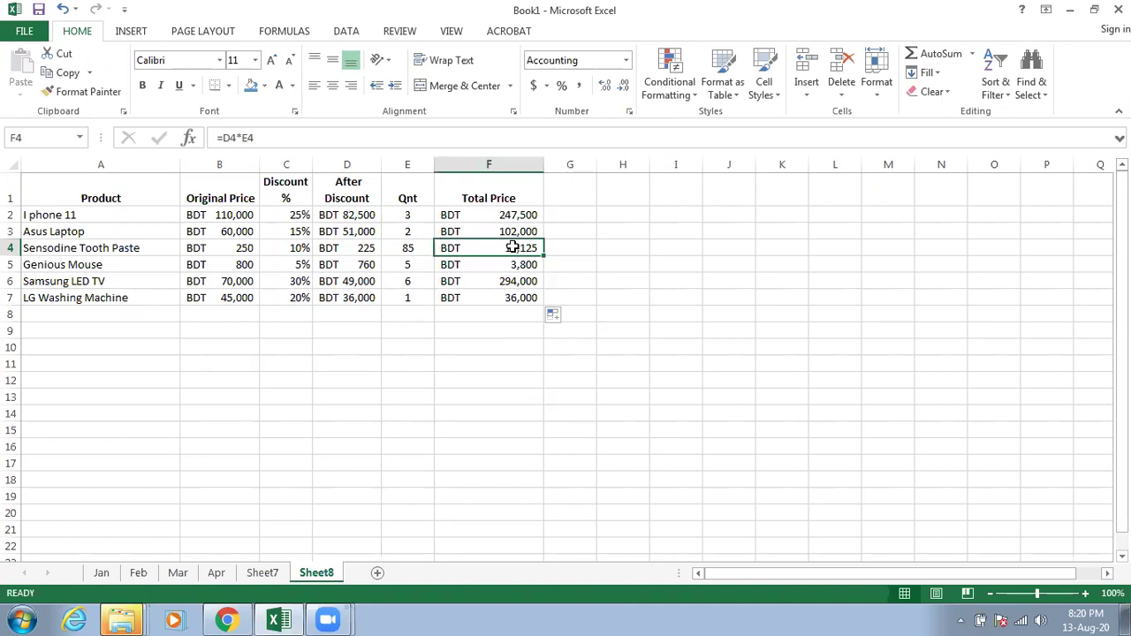
double_click(513, 250)
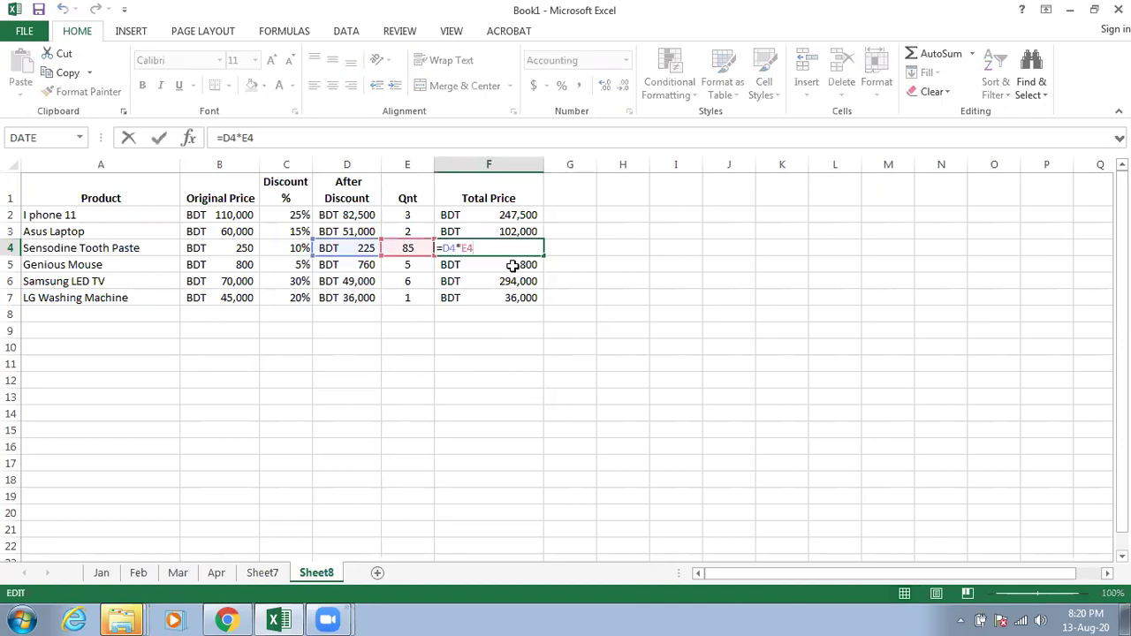
left_click(511, 277)
double_click(511, 250)
left_click(533, 325)
left_click(513, 298)
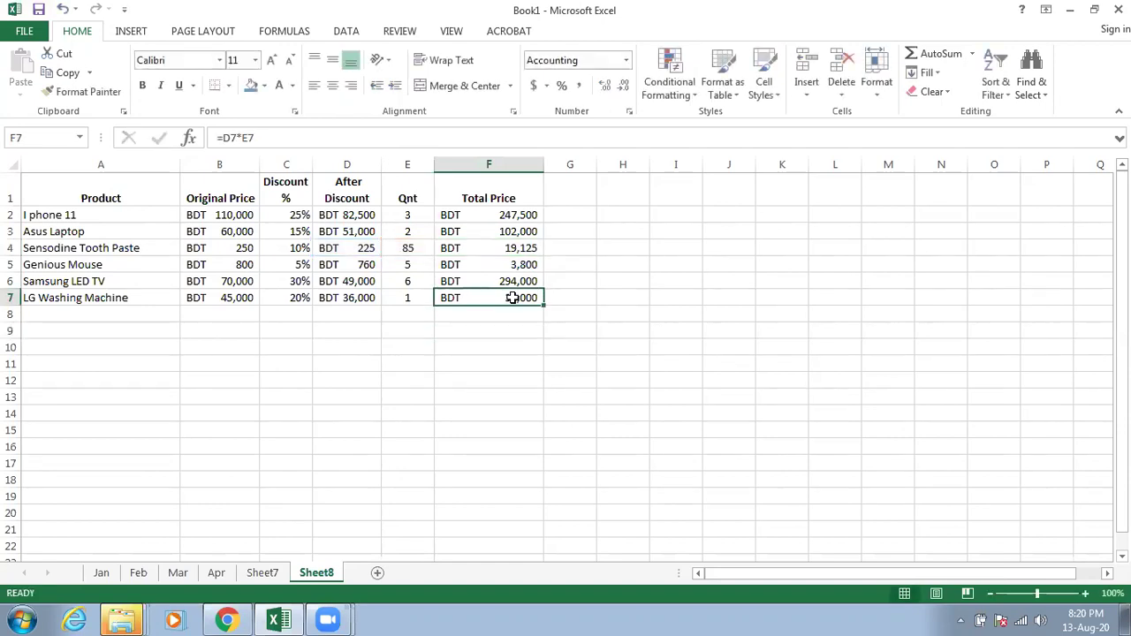
left_click(519, 278)
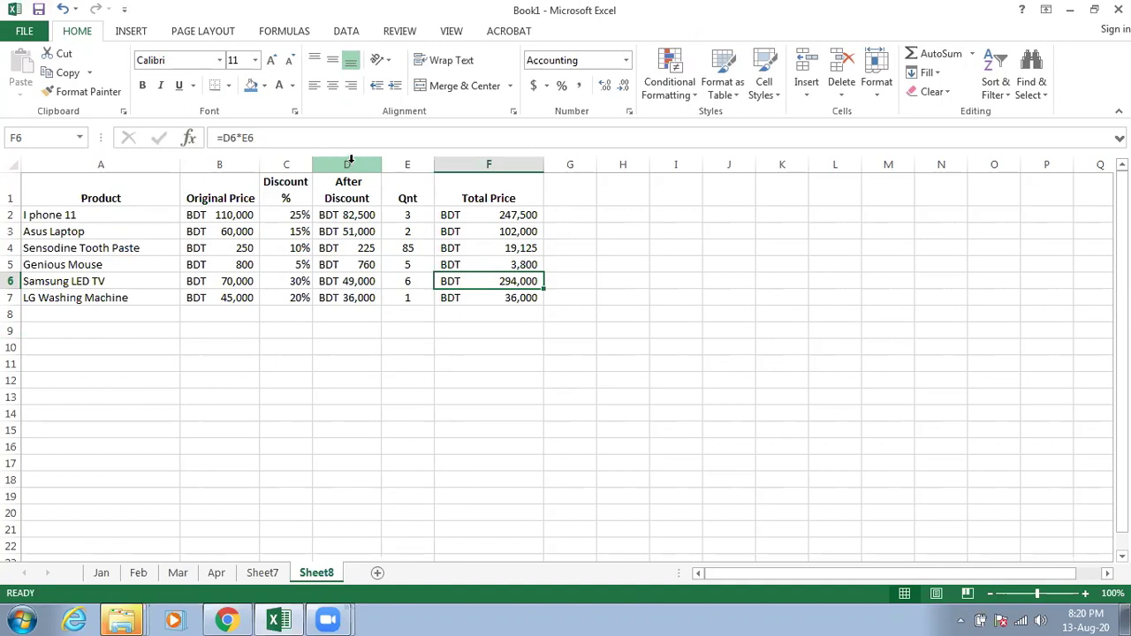
left_click(336, 282)
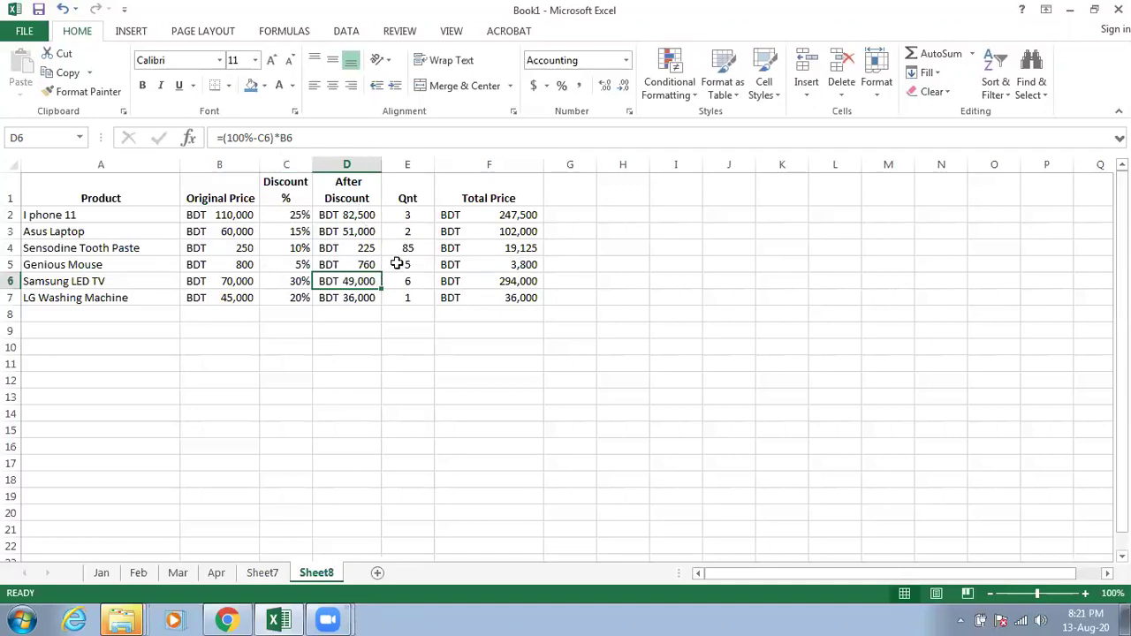
left_click(495, 283)
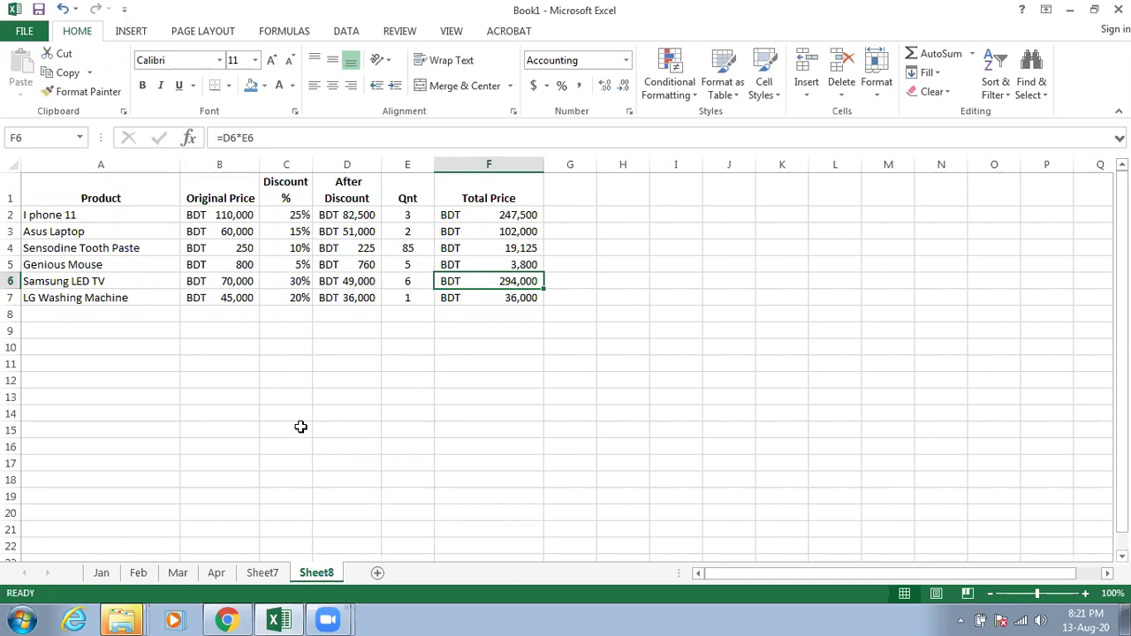
Step: Apply a light gold fill to the header row A1:F1
left_click_drag(87, 191, 523, 193)
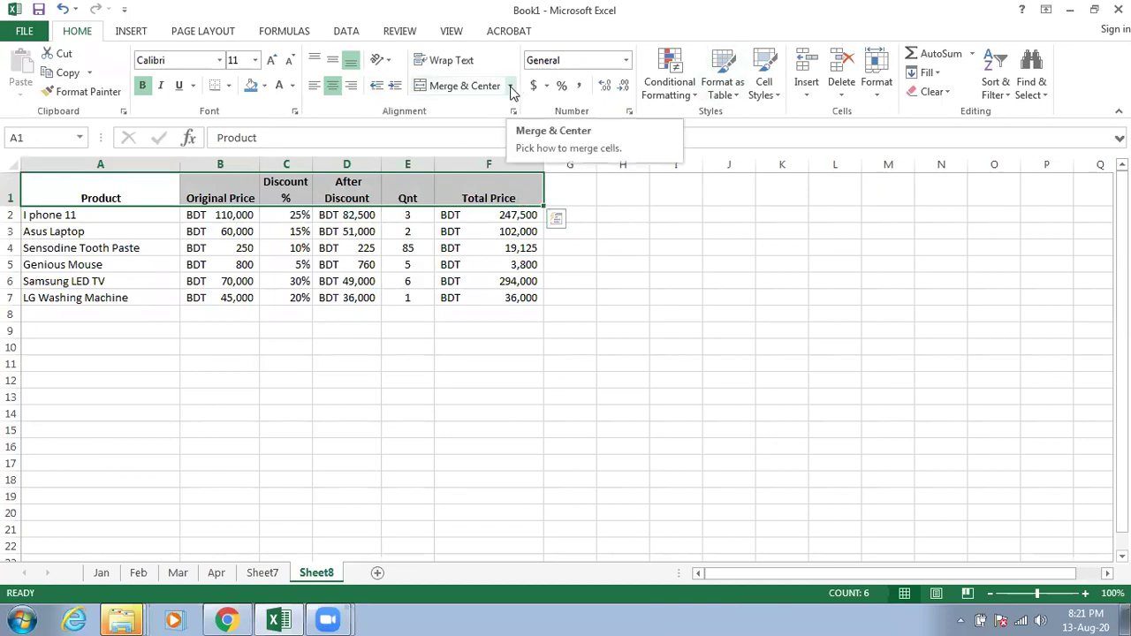
left_click(264, 86)
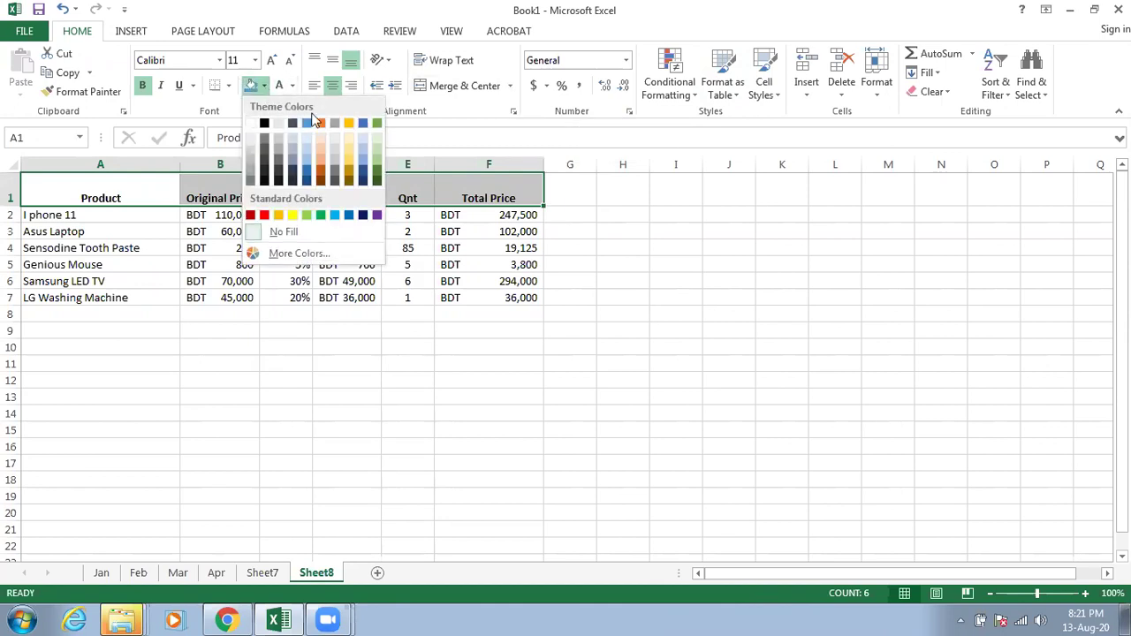
left_click(351, 156)
left_click(305, 297)
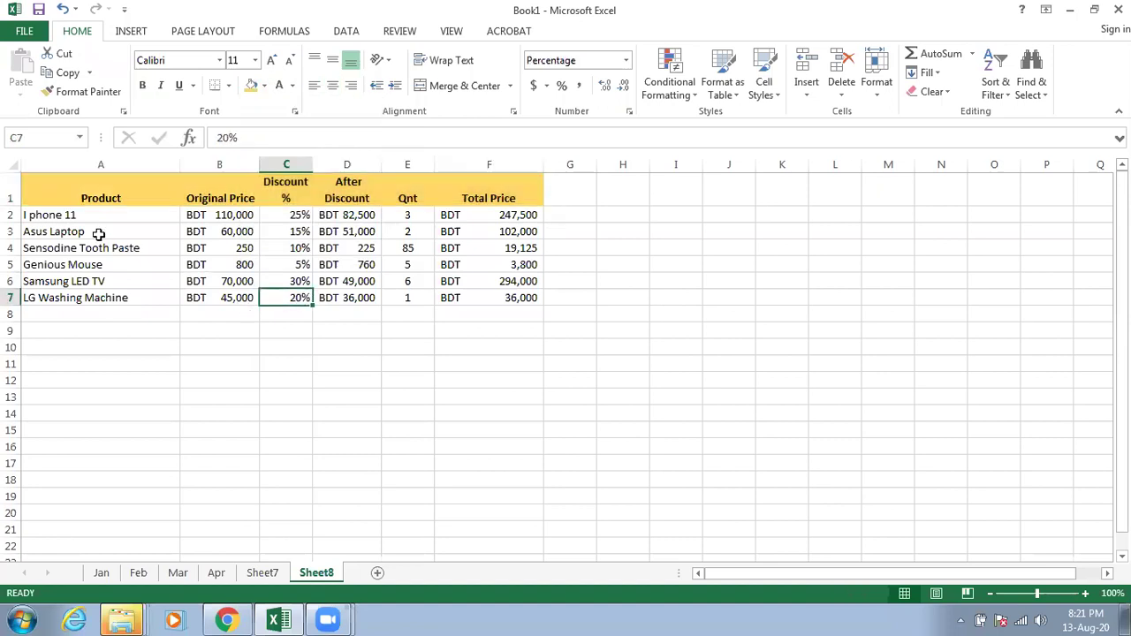
Step: Apply a light green fill to the product data range A2:F7
left_click_drag(78, 214, 462, 297)
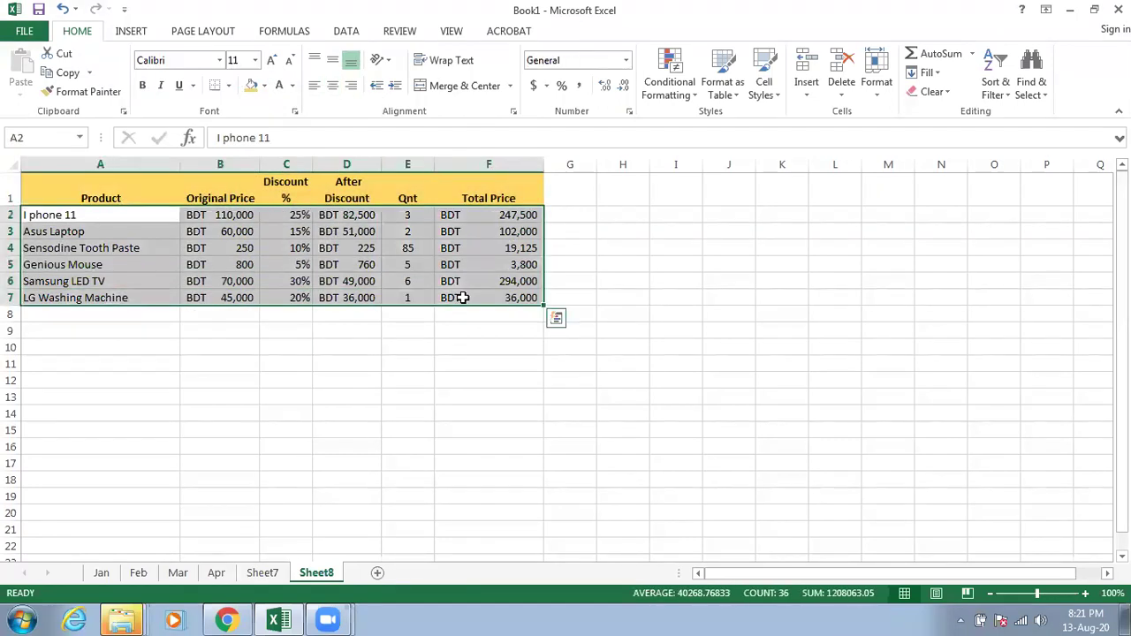
left_click(263, 87)
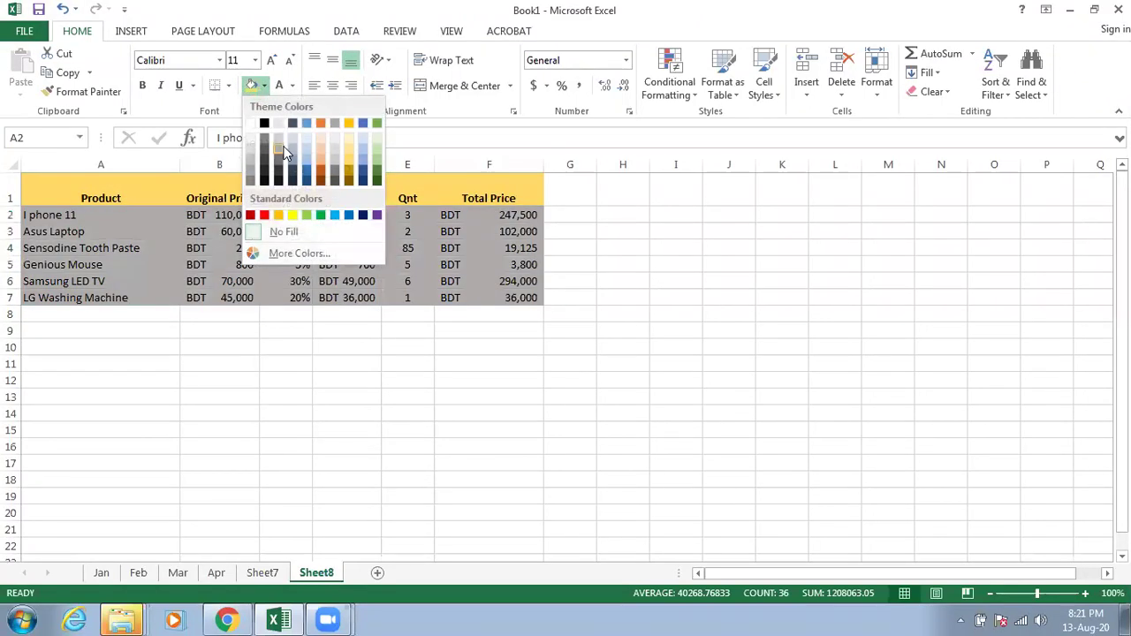
left_click(376, 160)
left_click(382, 424)
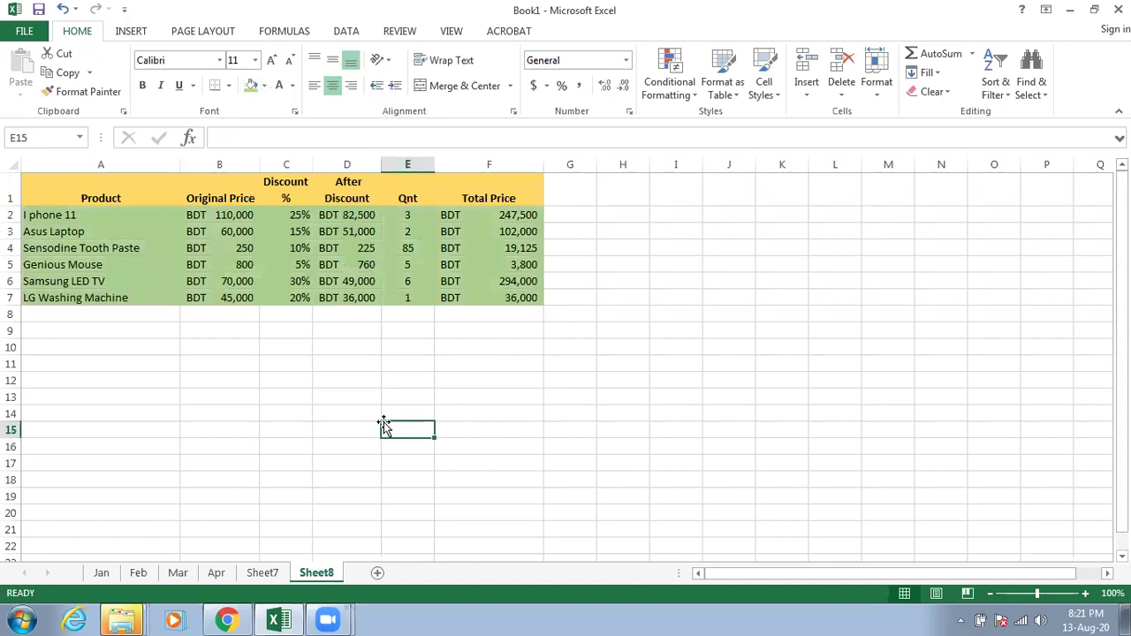